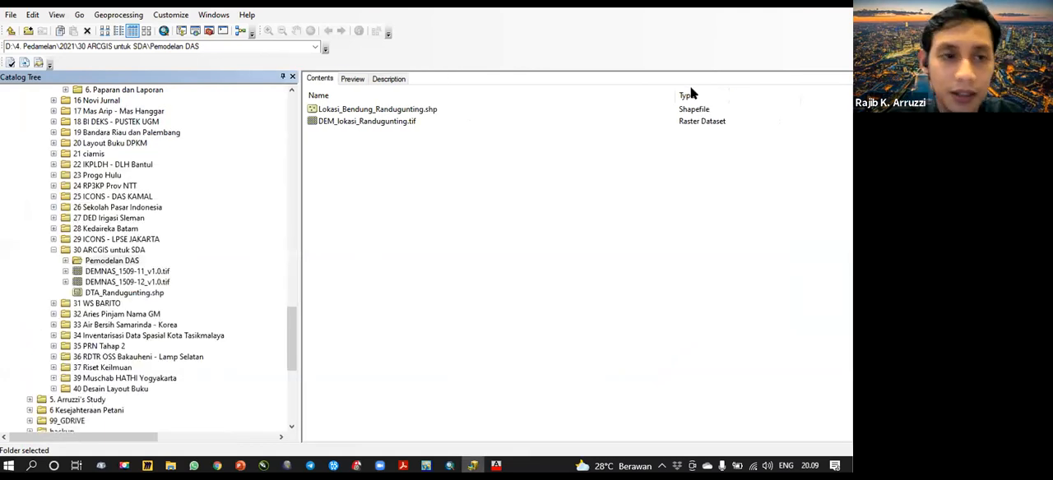
- Expand the Pemodelan DAS folder in the catalog and review the datasets it contains
left_click(107, 262)
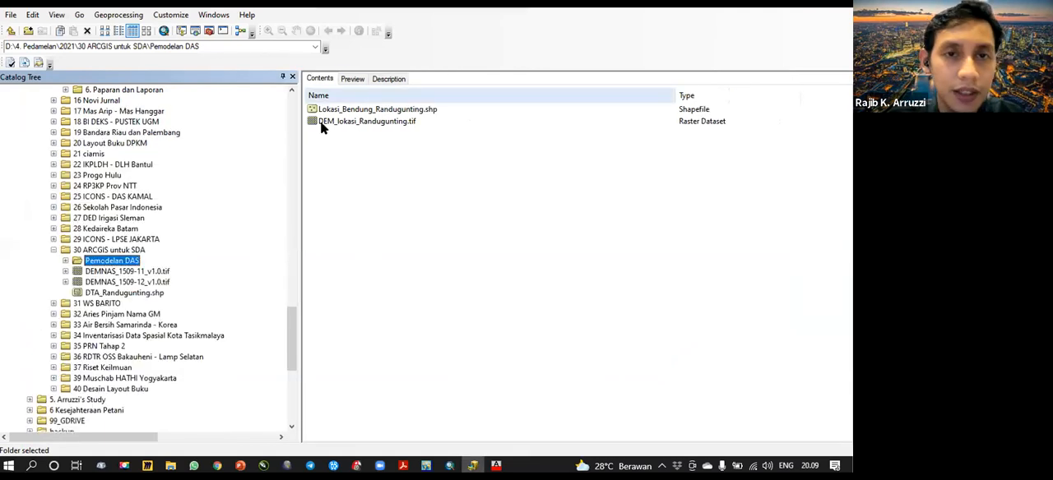
left_click(66, 261)
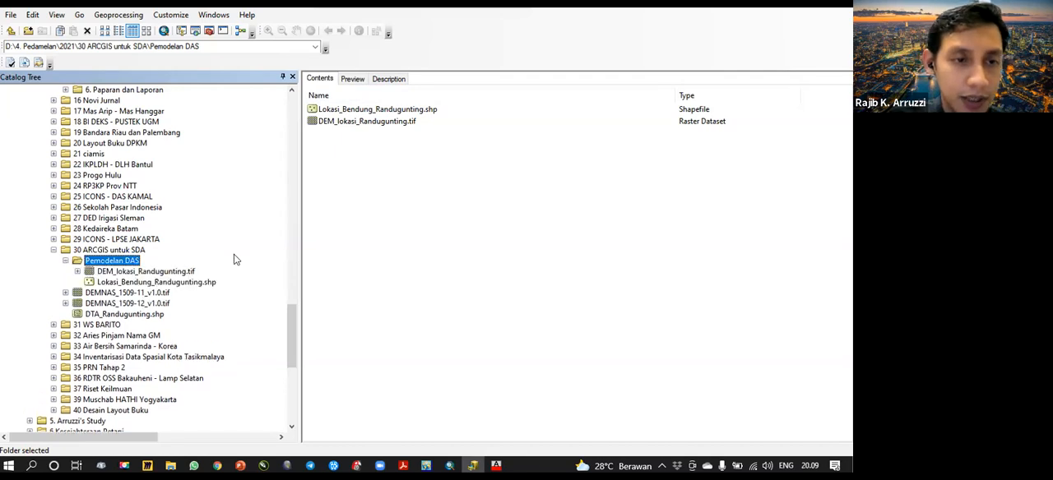
left_click(421, 153)
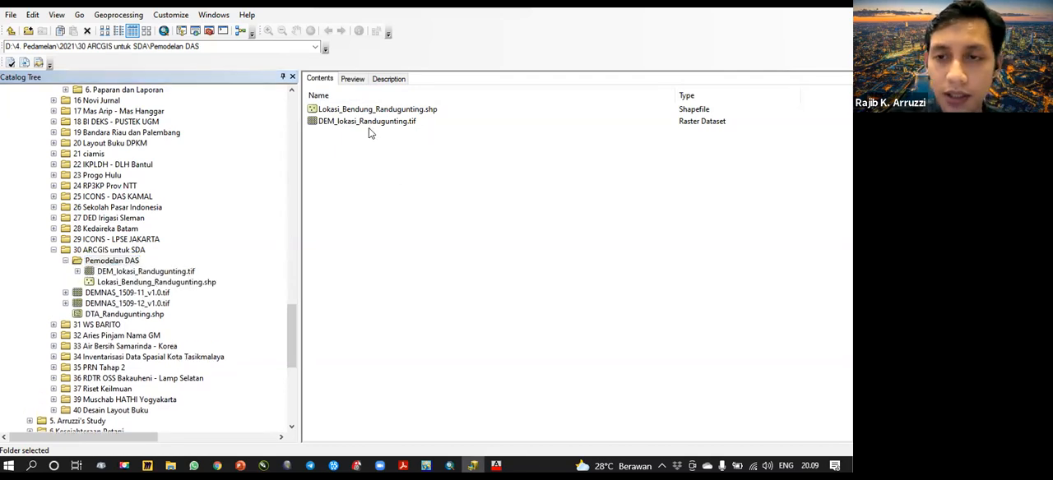
- Add the DEMNAS_1509-11_v1.0.tif and DEMNAS_1509-12_v1.0.tif rasters from the 30 ARCGIS untuk SDA folder to the ArcMap document
left_click(106, 252)
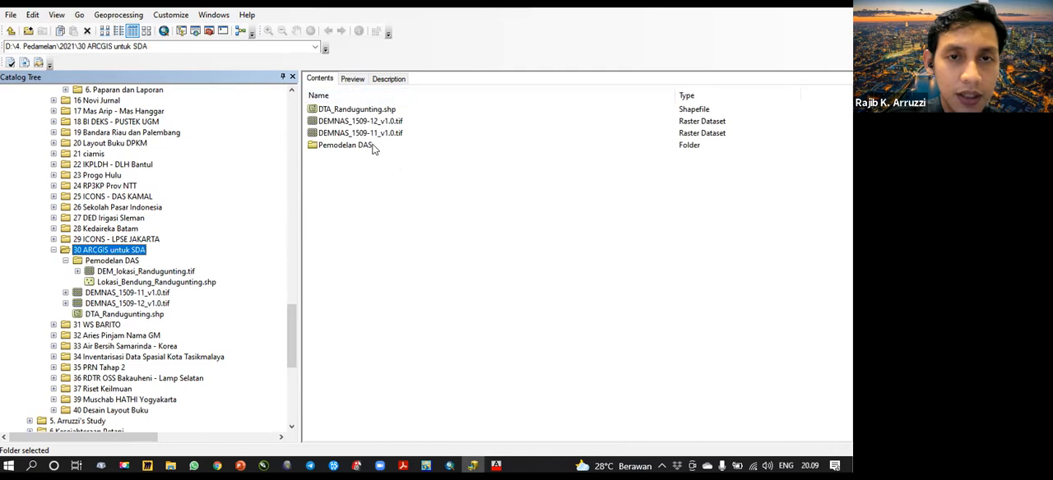
left_click(404, 147)
left_click(395, 133)
left_click(396, 122, "ctrl")
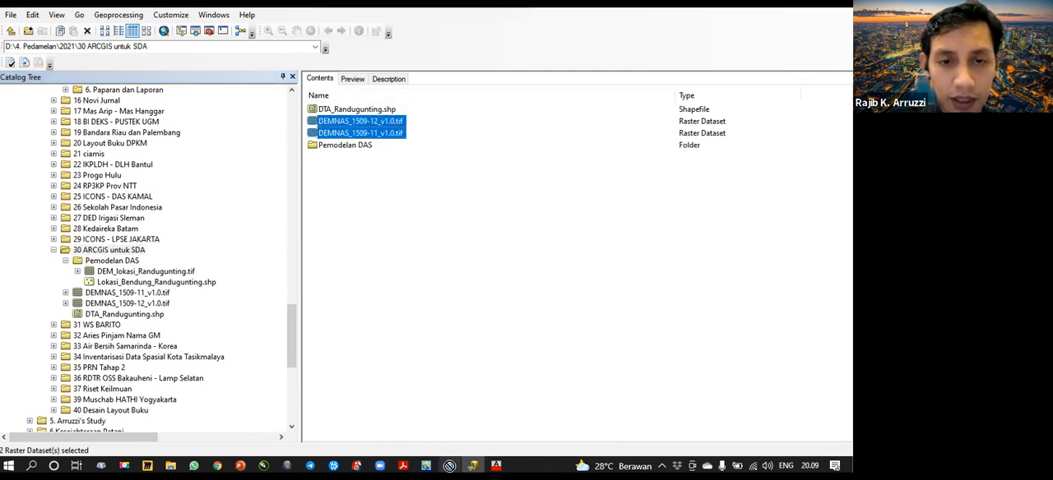
left_click_drag(449, 467, 343, 245)
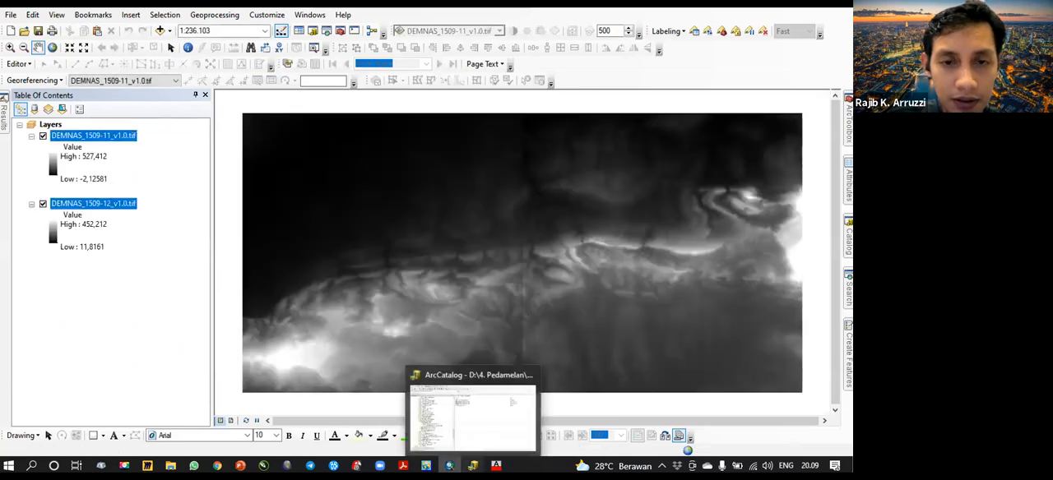
- Add the DTA_Randugunting.shp and Lokasi_Bendung_Randugunting.shp shapefiles from ArcCatalog to the ArcMap document
left_click(472, 466)
left_click(359, 111)
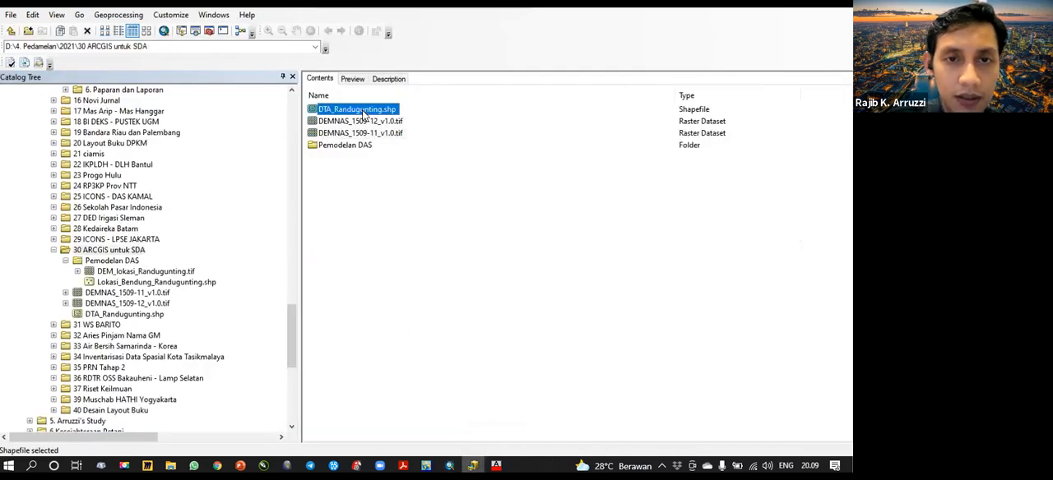
left_click_drag(494, 323, 360, 242)
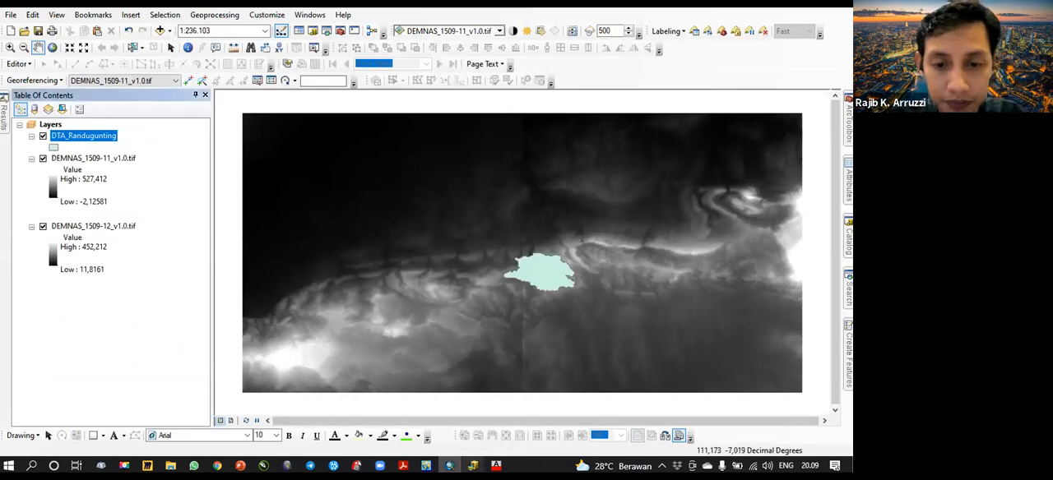
left_click(473, 466)
left_click(131, 282)
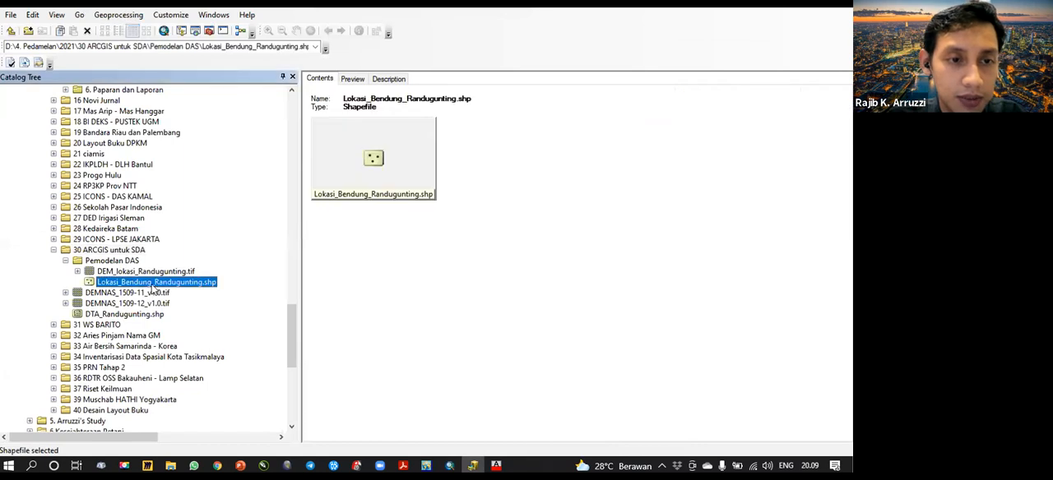
left_click(451, 465)
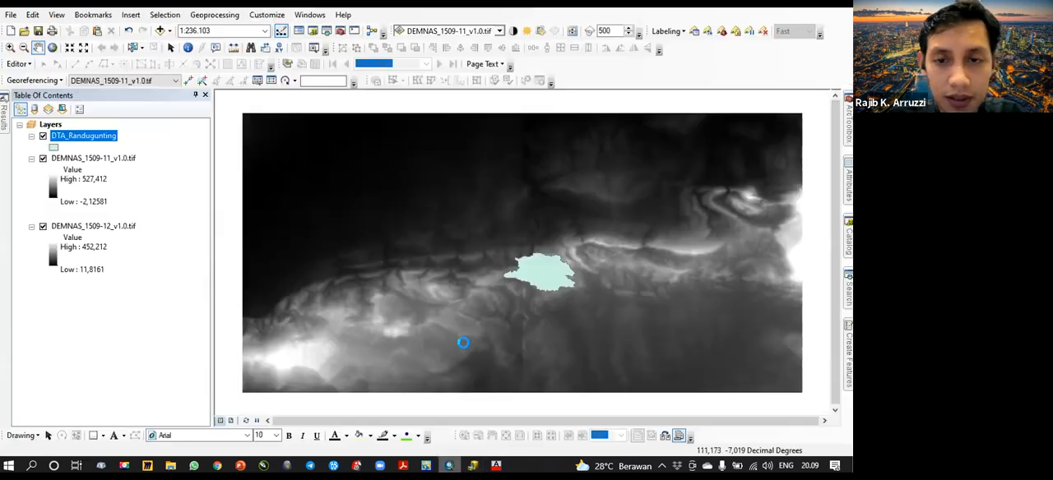
- Examine the dam location point and the extent of the DTA_Randugunting catchment over the elevation rasters
scroll(544, 260, "up", 3)
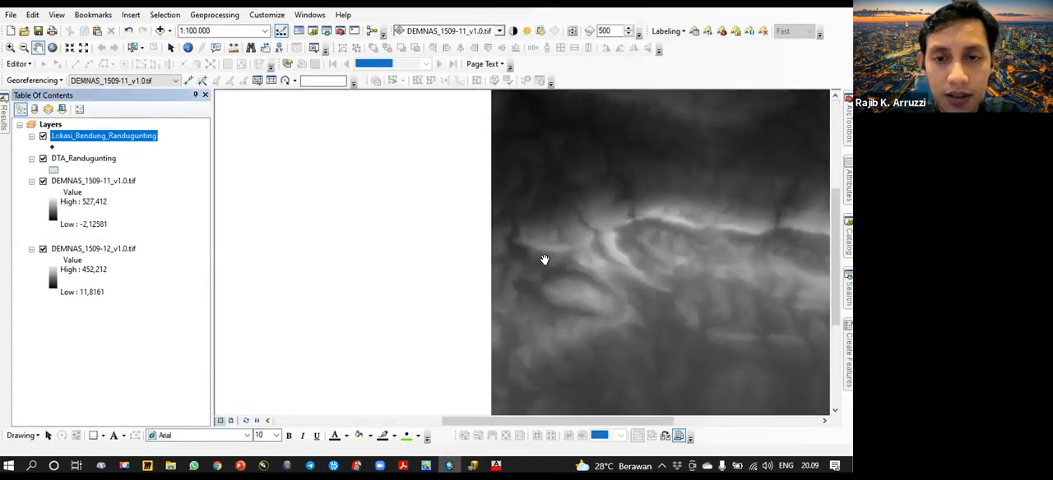
left_click_drag(544, 260, 419, 218)
scroll(419, 218, "up", 2)
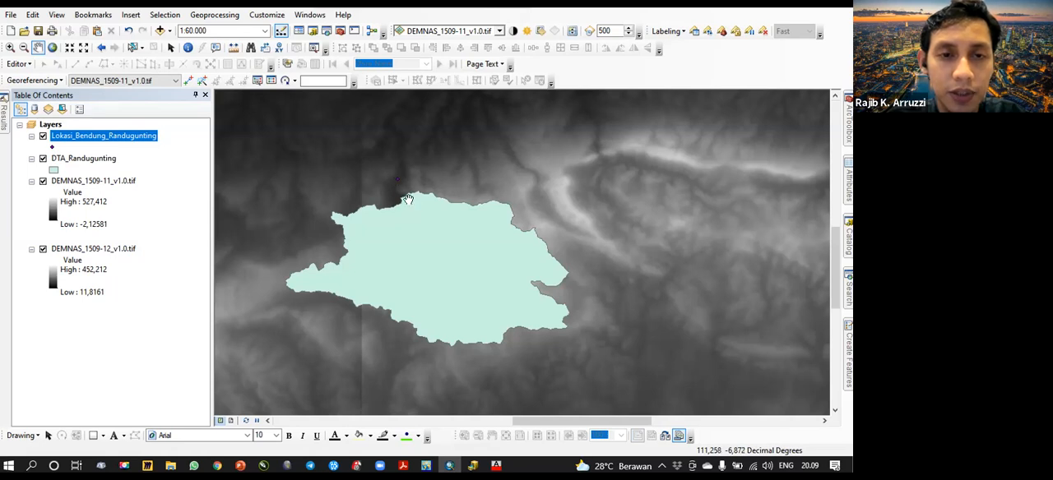
left_click_drag(425, 224, 421, 208)
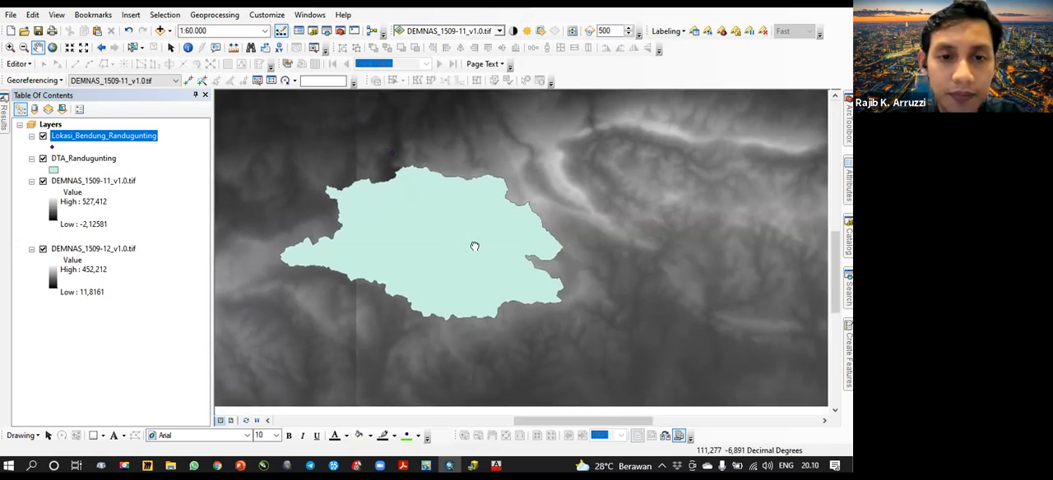
scroll(458, 256, "up", 2)
scroll(458, 256, "down", 3)
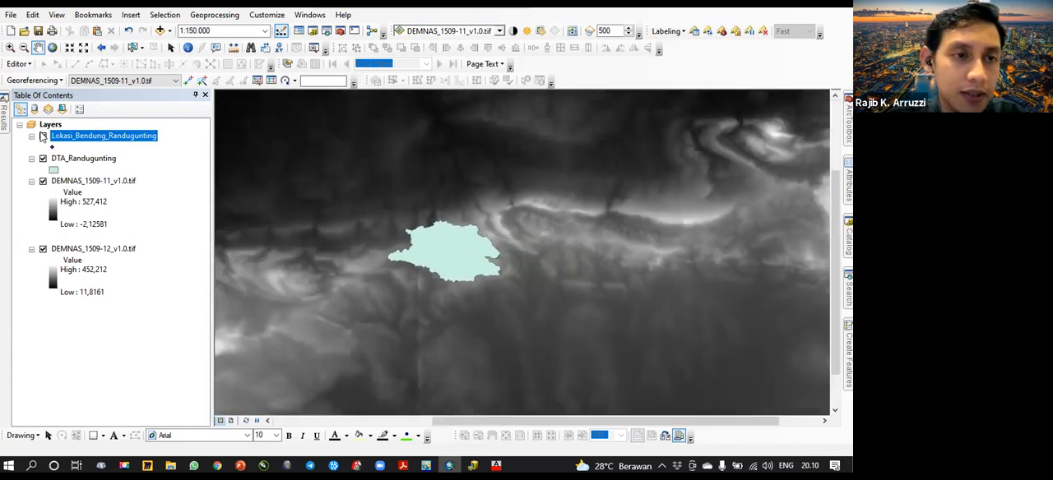
- Hide the Lokasi_Bendung_Randugunting, DTA_Randugunting and DEMNAS_1509-11_v1.0.tif layers to view the DEMNAS_1509-12_v1.0.tif raster alone
left_click(42, 136)
left_click(43, 158)
left_click(43, 181)
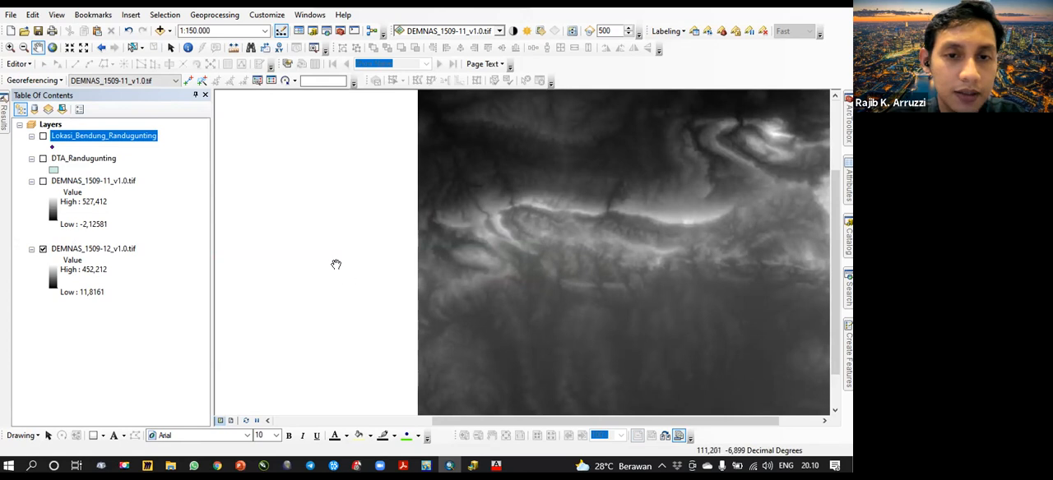
scroll(371, 272, "down", 1)
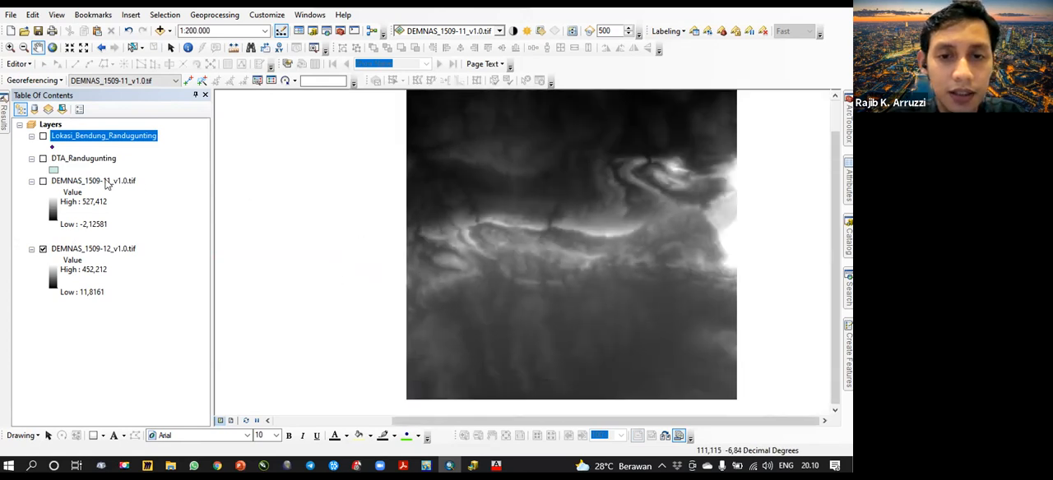
- Show DEMNAS_1509-11_v1.0.tif again and switch DEMNAS_1509-12_v1.0.tif off and on to compare the two rasters' coverage
left_click(42, 181)
scroll(447, 233, "down", 1)
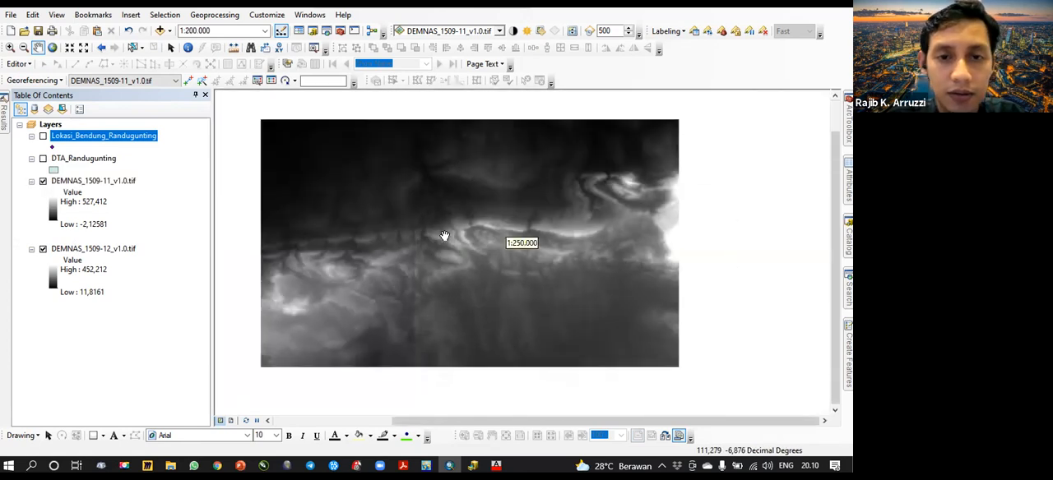
left_click(43, 249)
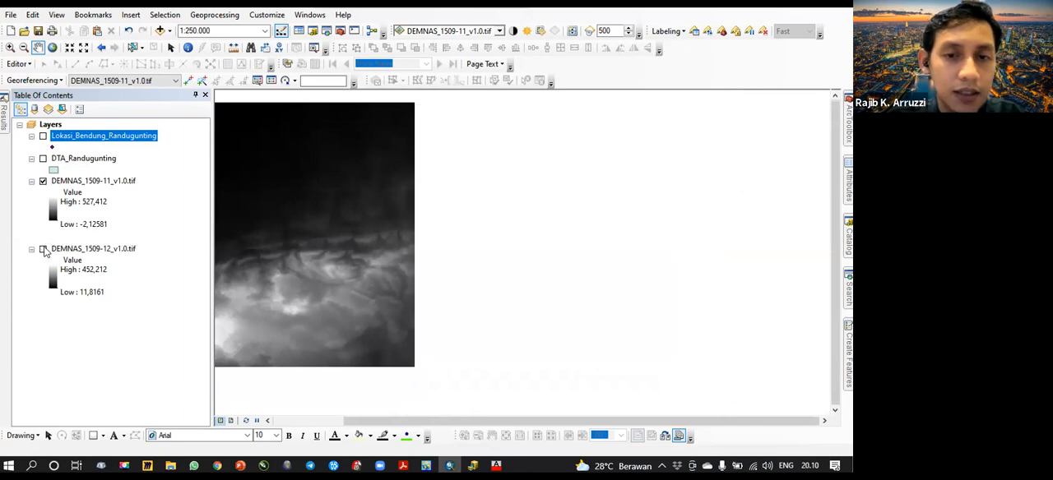
left_click(43, 249)
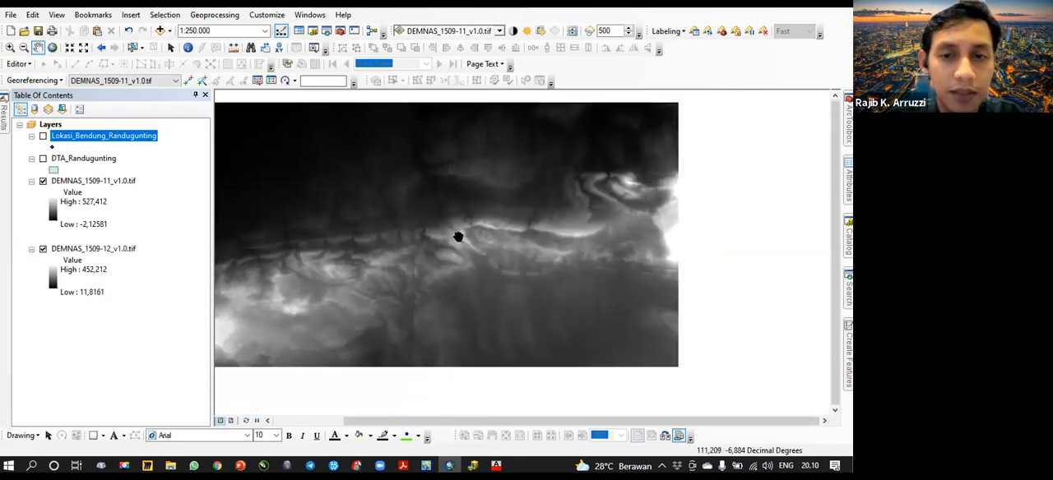
- Redisplay the DTA_Randugunting layer to check the catchment's position across the two elevation rasters
scroll(458, 237, "down", 1)
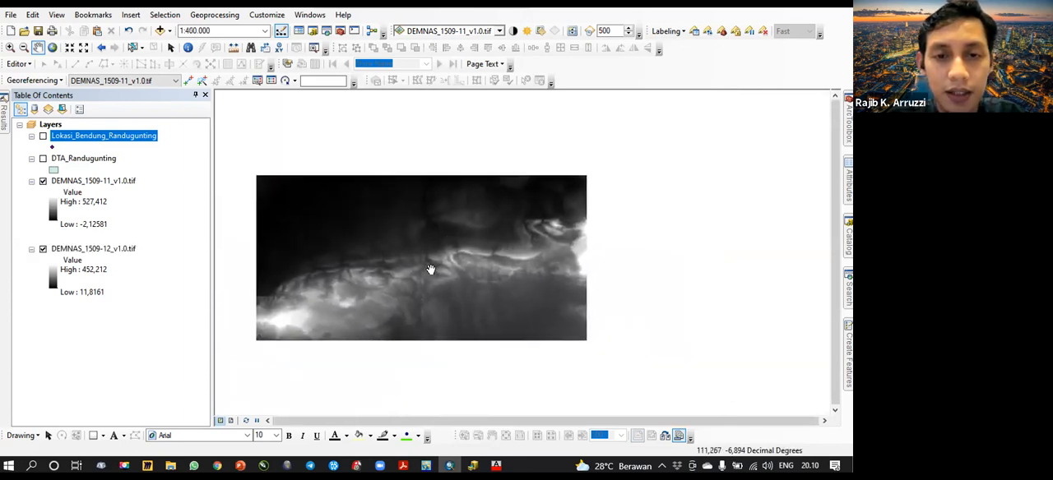
scroll(431, 270, "up", 1)
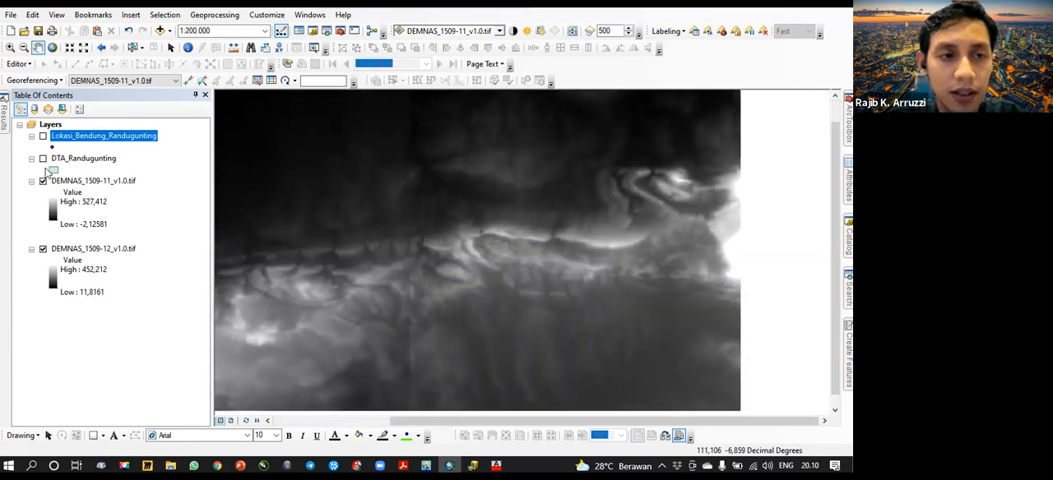
left_click(43, 159)
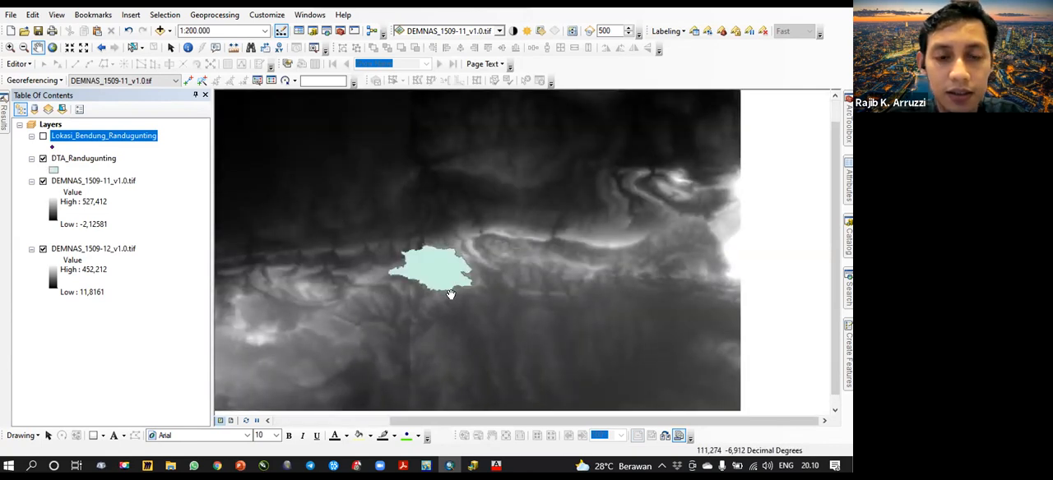
scroll(448, 289, "up", 1)
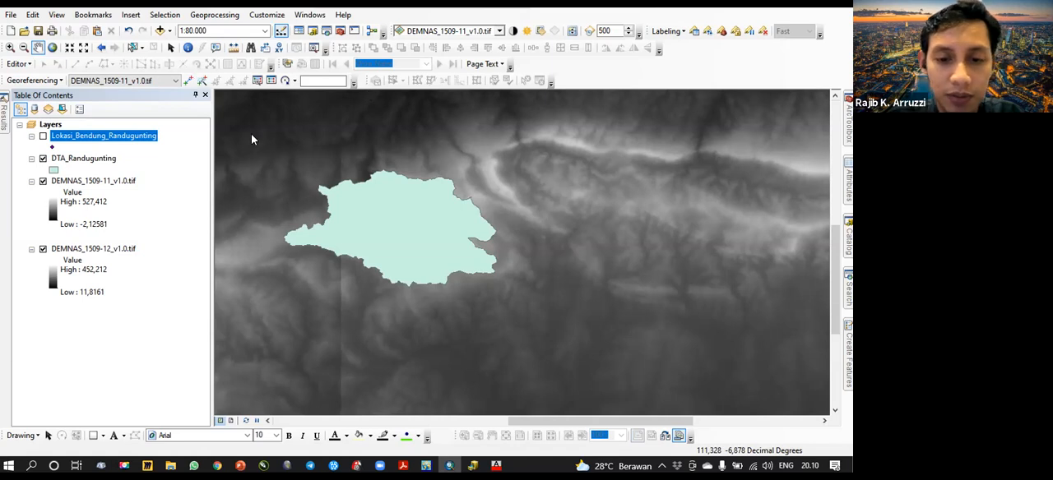
- Start a new shapefile in ArcCatalog's Pemodelan DAS folder with Polygon as its feature type
left_click(473, 466)
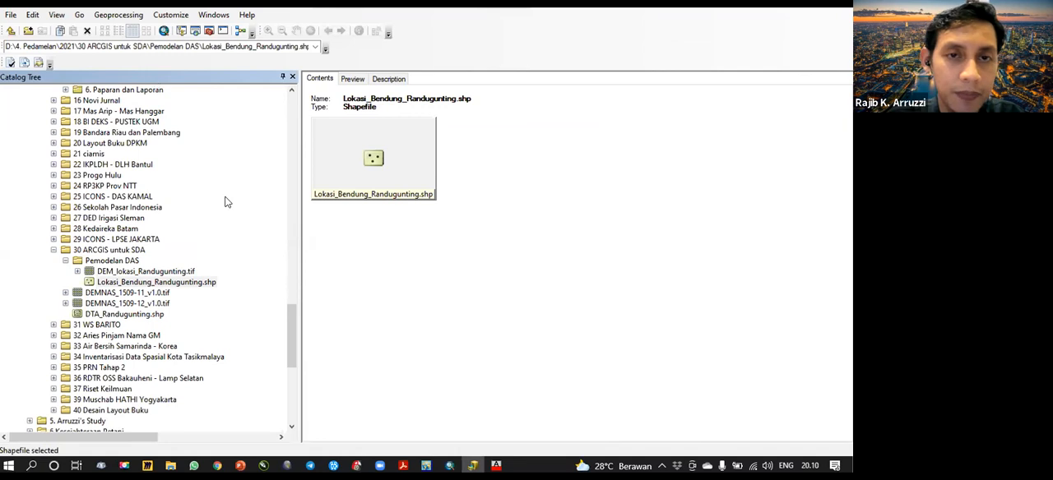
left_click(112, 260)
right_click(336, 162)
mouse_move(382, 238)
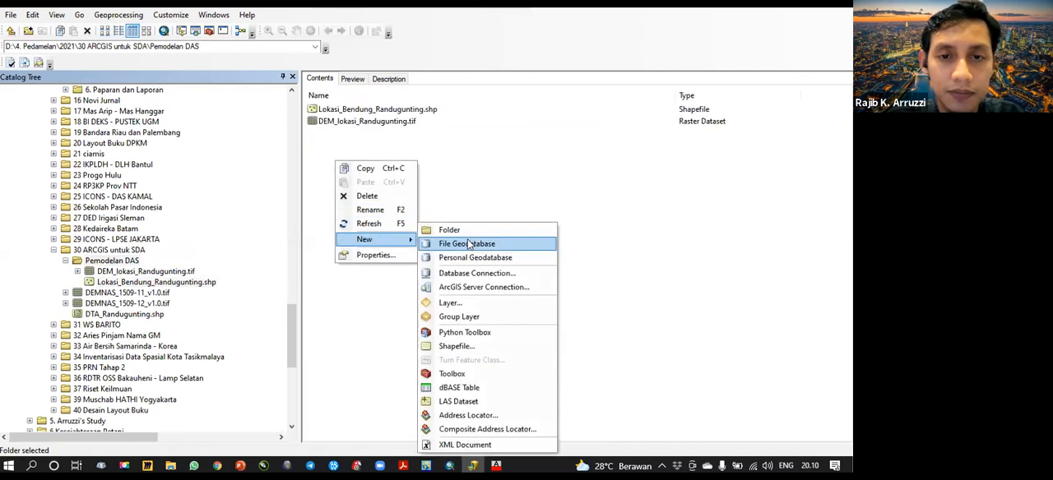
left_click(458, 347)
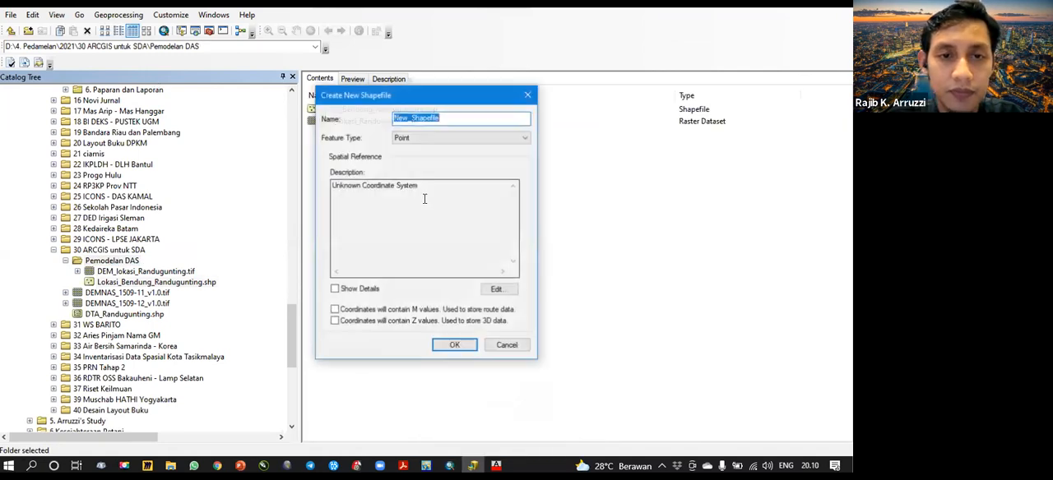
left_click(457, 140)
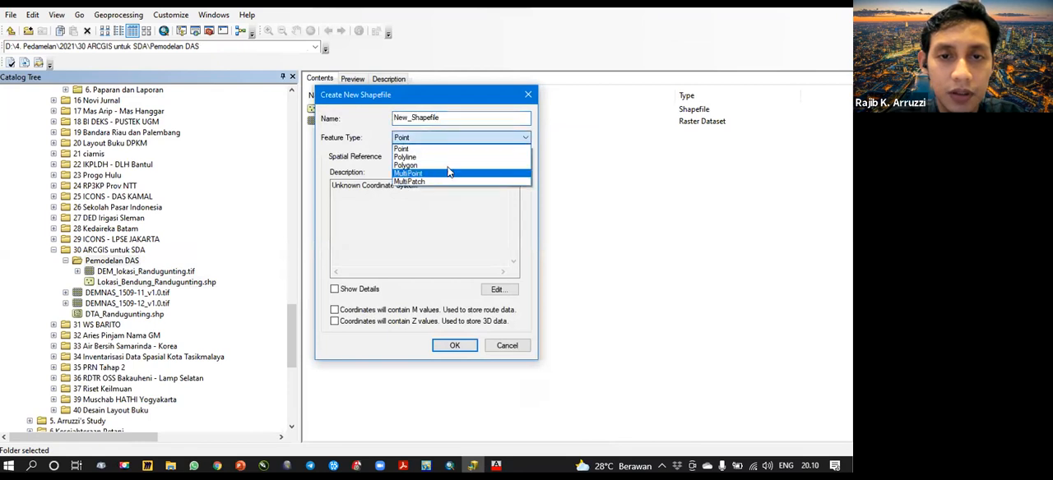
left_click(405, 165)
- Assign the WGS 1984 UTM Zone 49S coordinate system to the new polygon shapefile
left_click(498, 289)
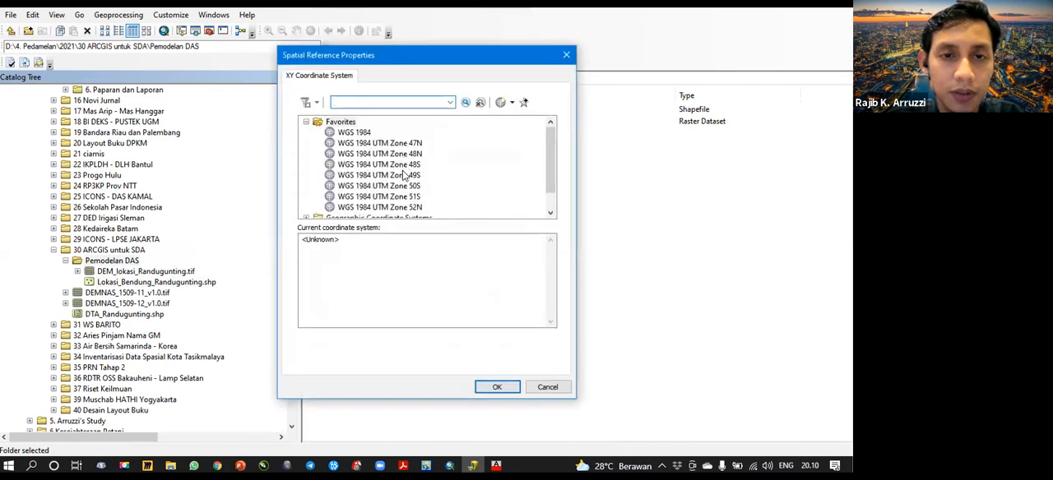
left_click(401, 176)
left_click(496, 387)
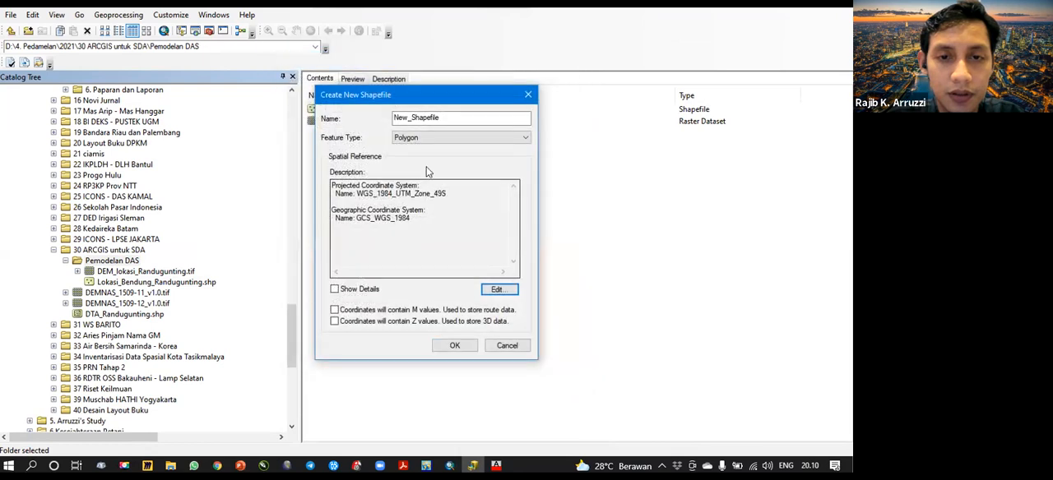
- Name the new polygon shapefile AOI and create it
double_click(449, 120)
type("AOI")
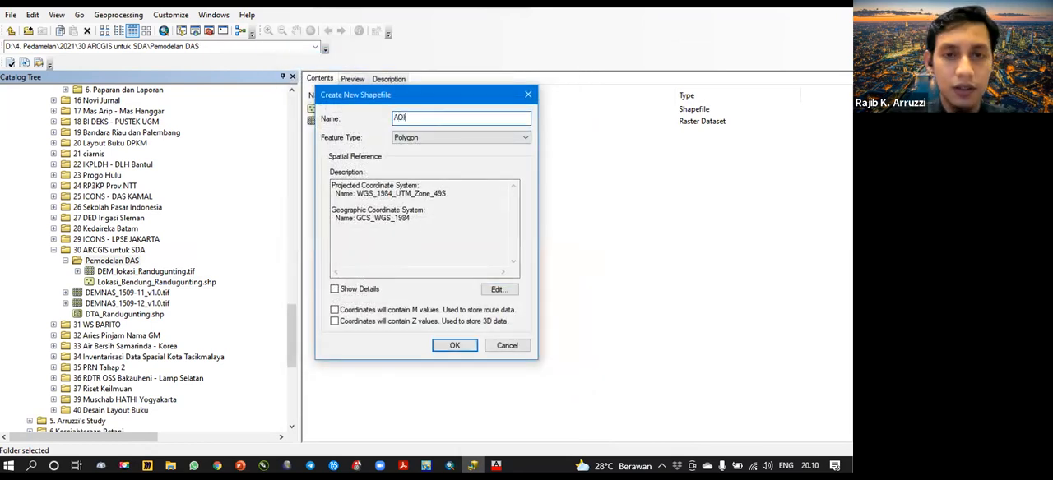
left_click(450, 346)
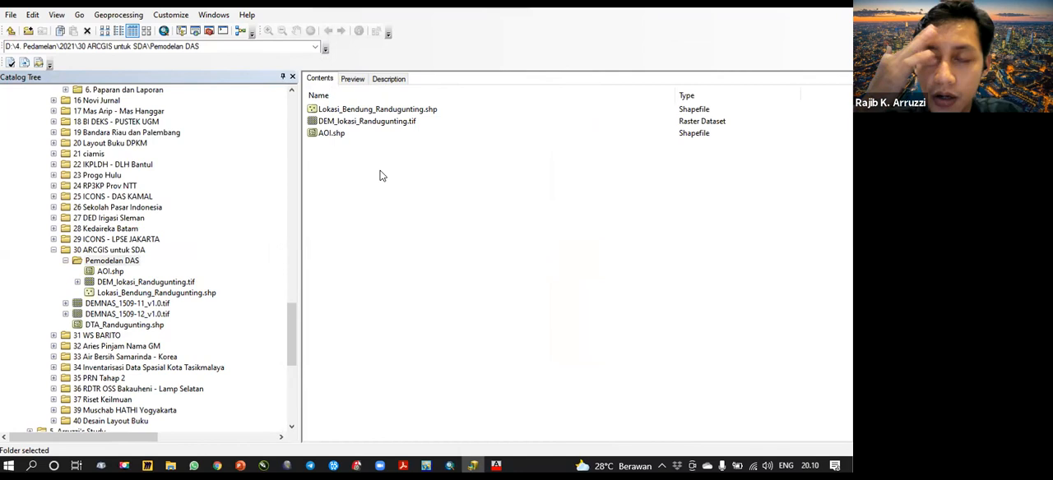
- Review the coordinate system of AOI.shp without changing it, and add the shapefile to the ArcMap document
double_click(335, 135)
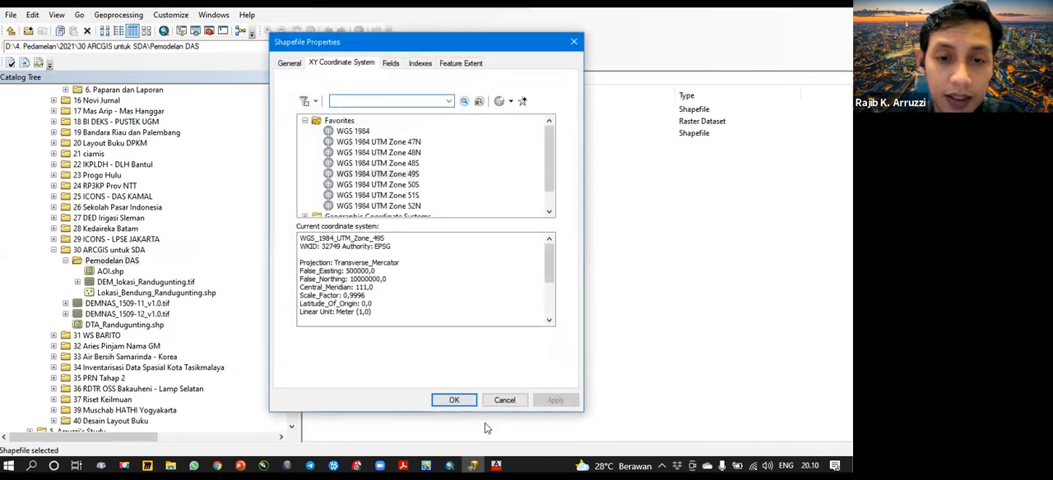
left_click(502, 398)
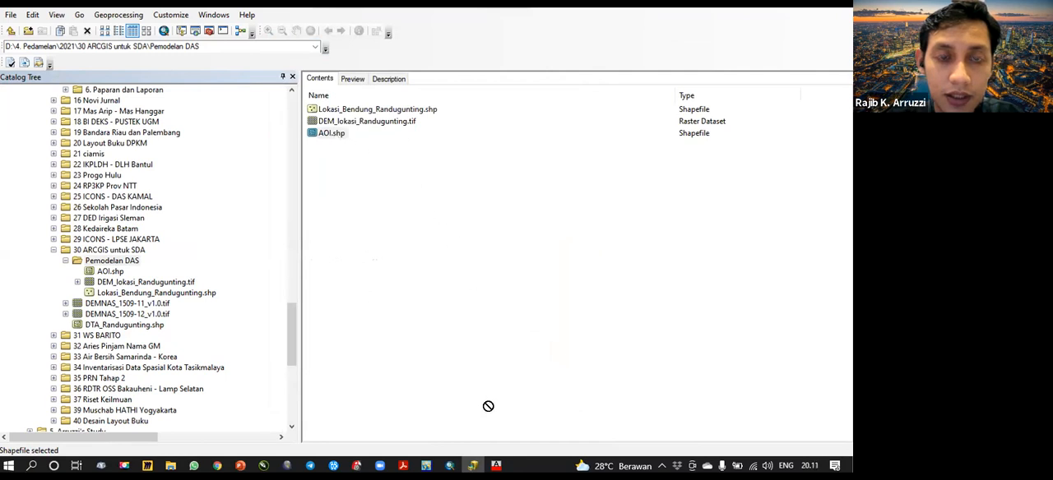
left_click(449, 465)
left_click_drag(347, 367, 306, 331)
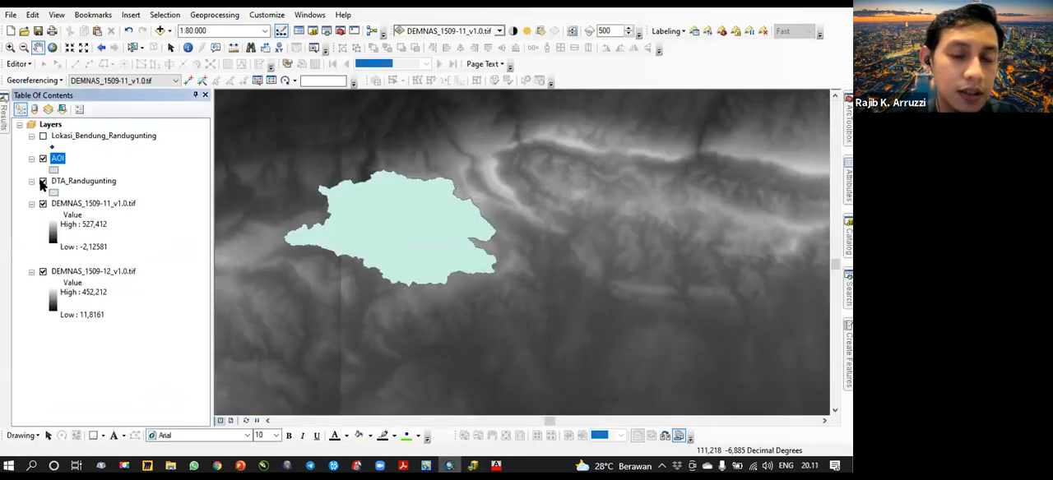
- Start an edit session on the AOI layer and bring up its feature creation templates
left_click(43, 181)
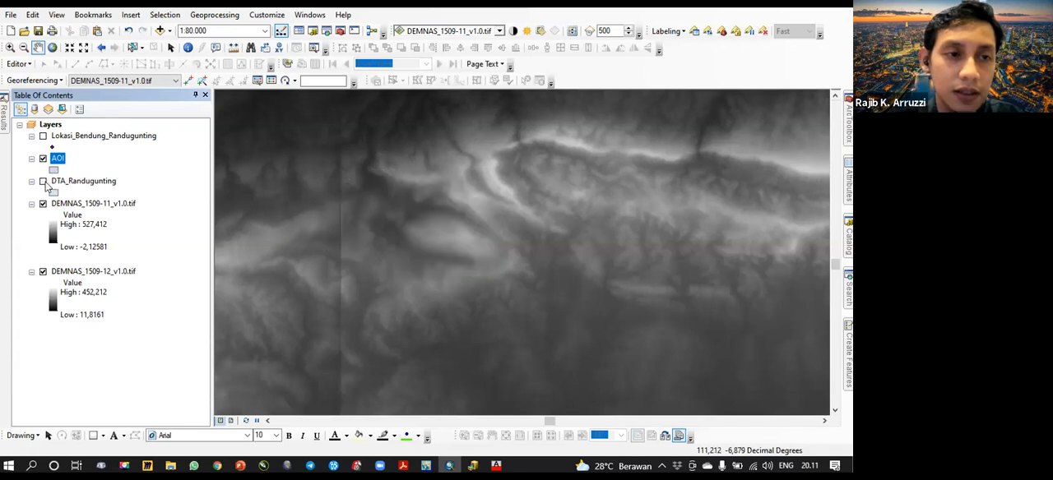
left_click_drag(387, 225, 402, 253)
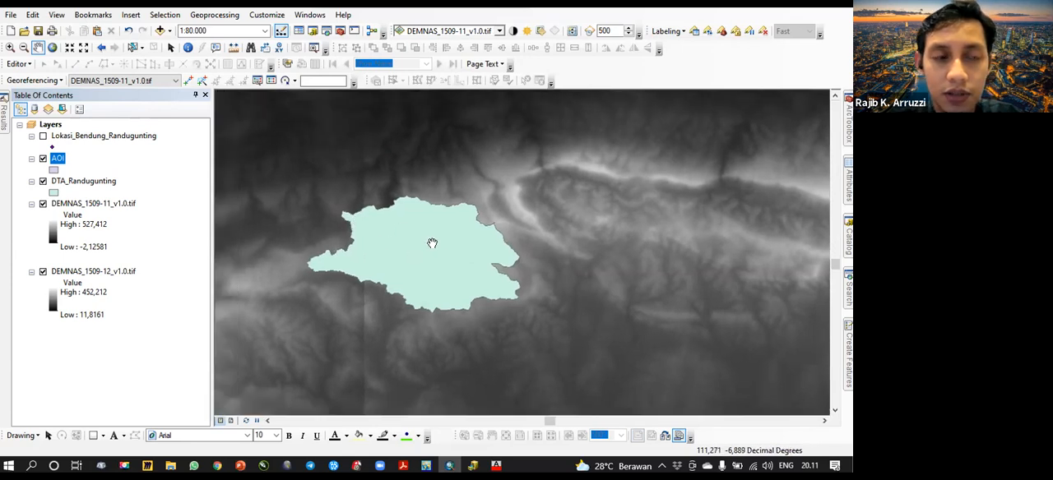
right_click(59, 163)
mouse_move(201, 321)
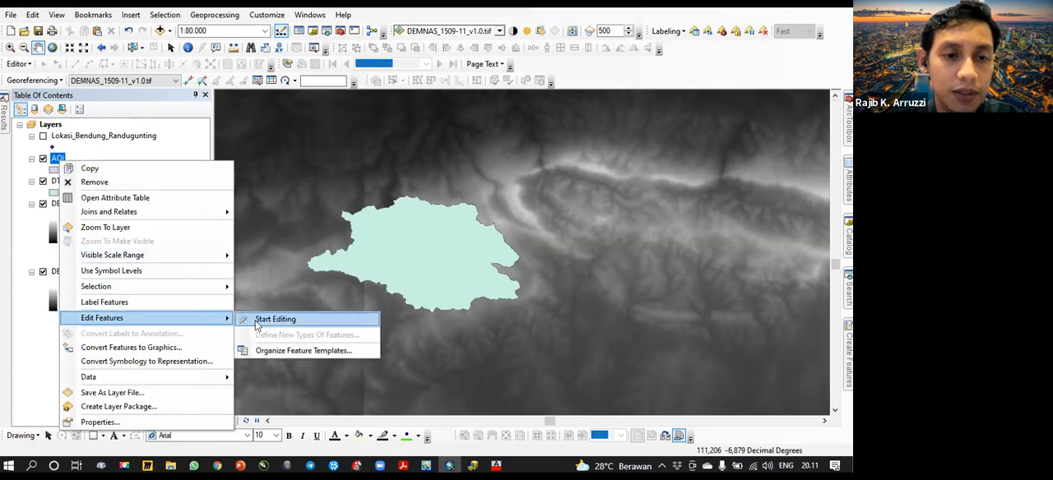
mouse_move(196, 289)
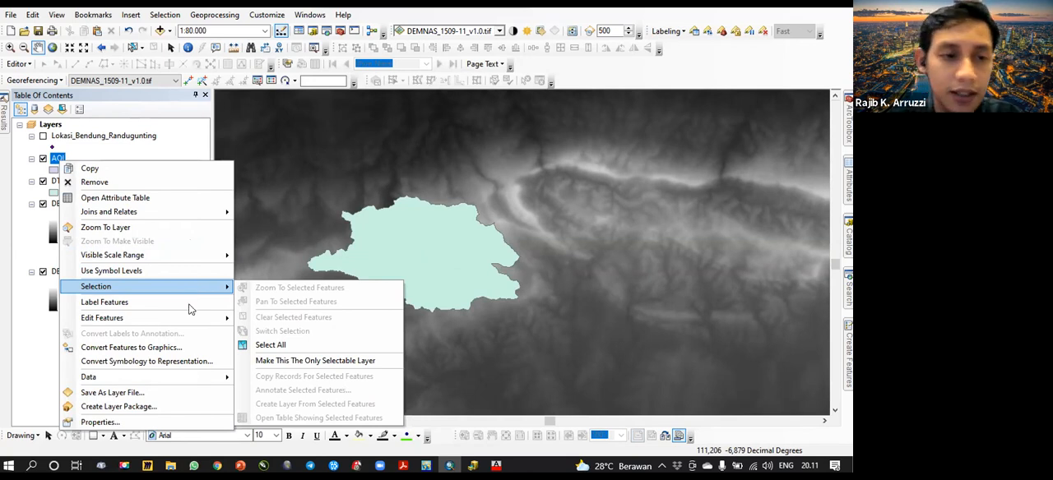
left_click(255, 318)
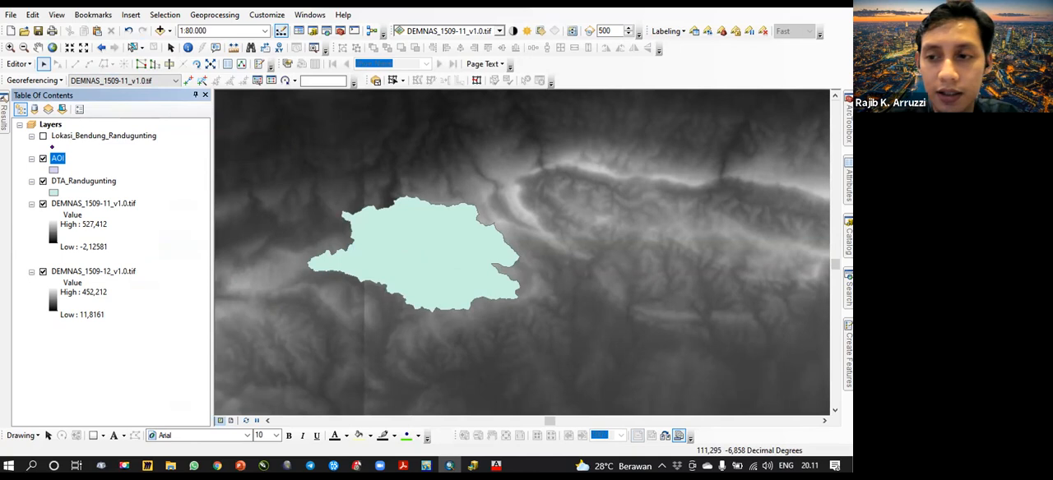
left_click(849, 360)
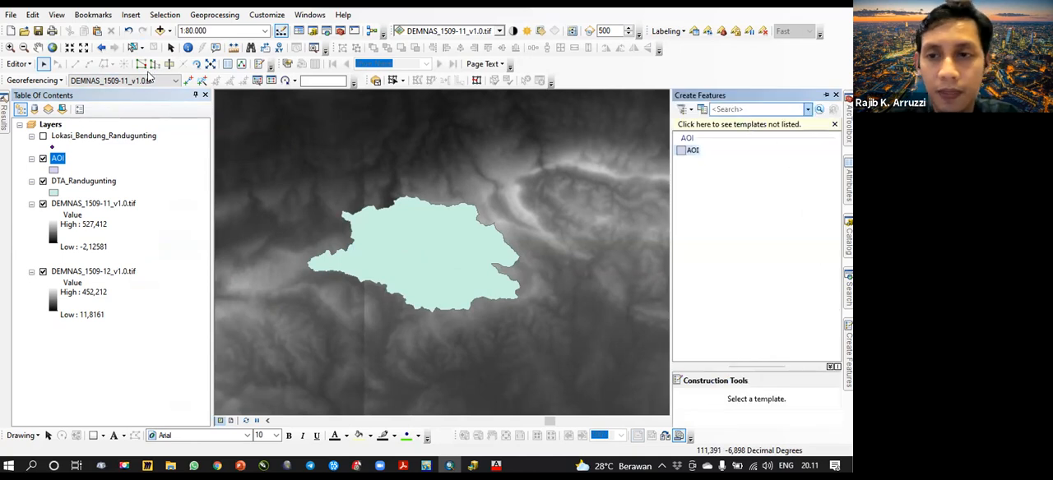
left_click(258, 153)
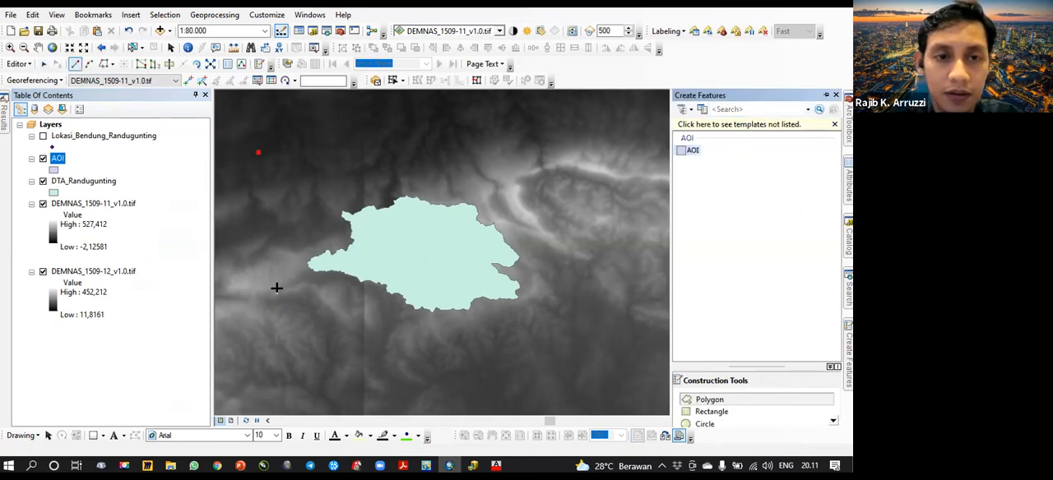
right_click(263, 340)
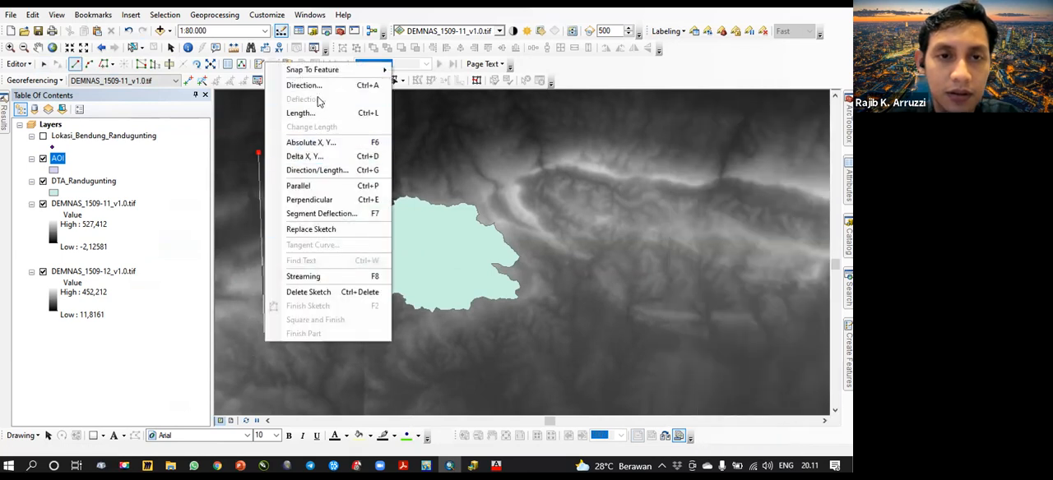
left_click(317, 85)
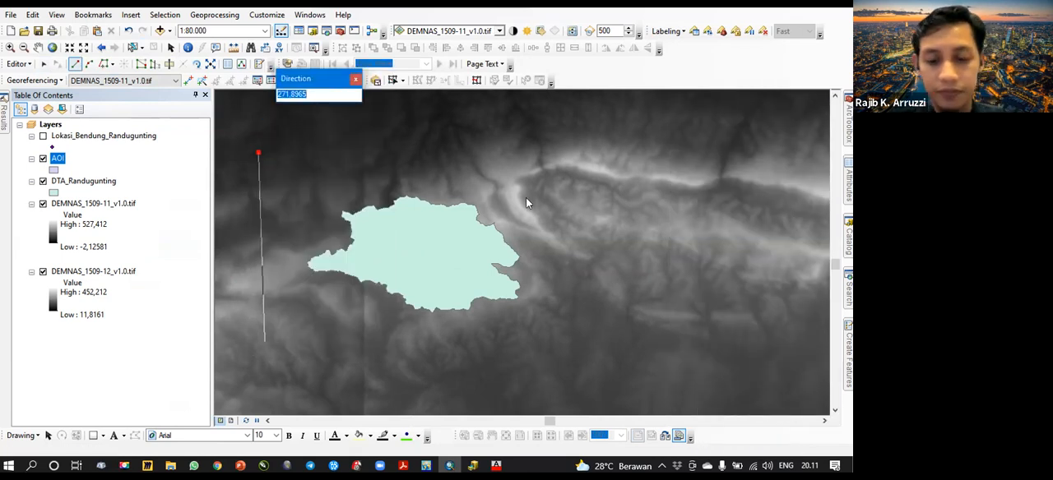
key("Escape")
left_click(344, 141)
double_click(278, 223)
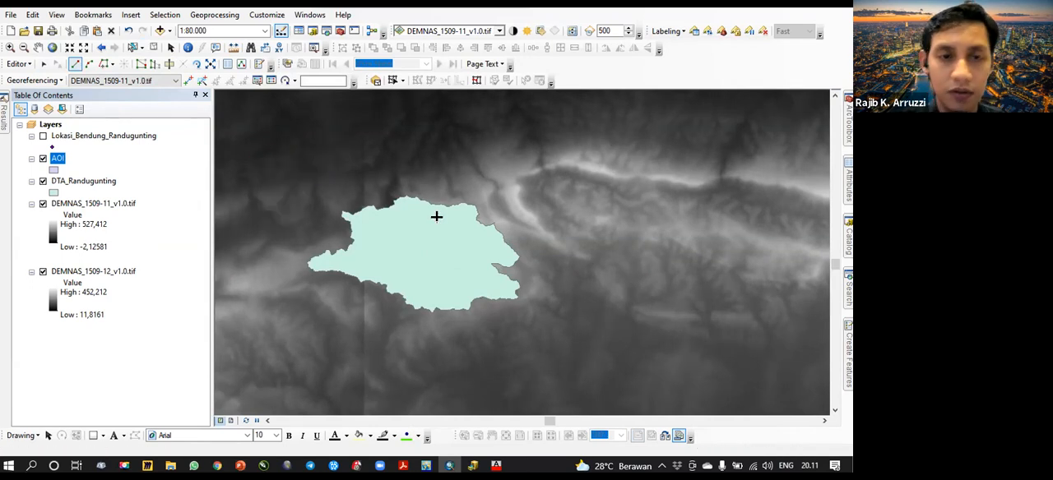
- Draw a rectangular AOI polygon that fully encloses the DTA_Randugunting catchment with a margin on every side
mouse_move(848, 359)
left_click(695, 411)
left_click(274, 167)
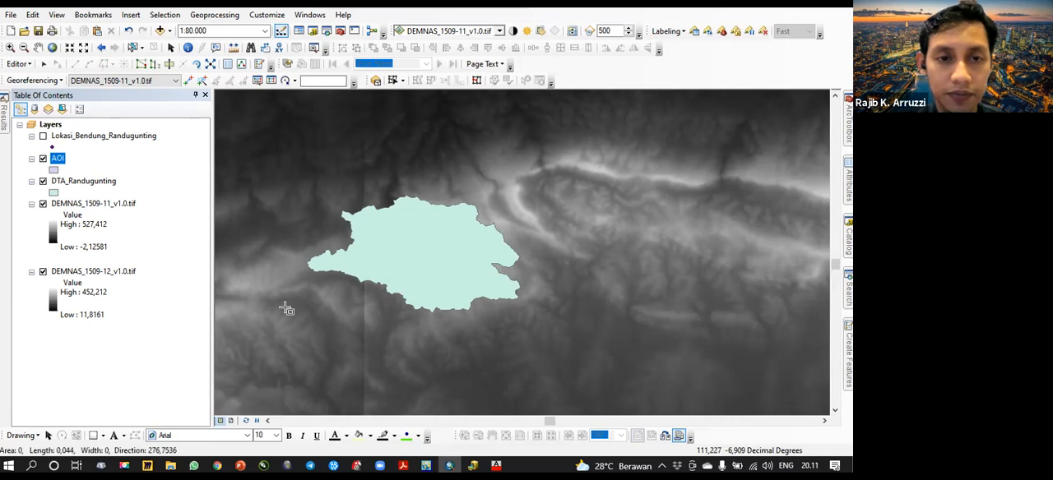
left_click(543, 165)
left_click(561, 341)
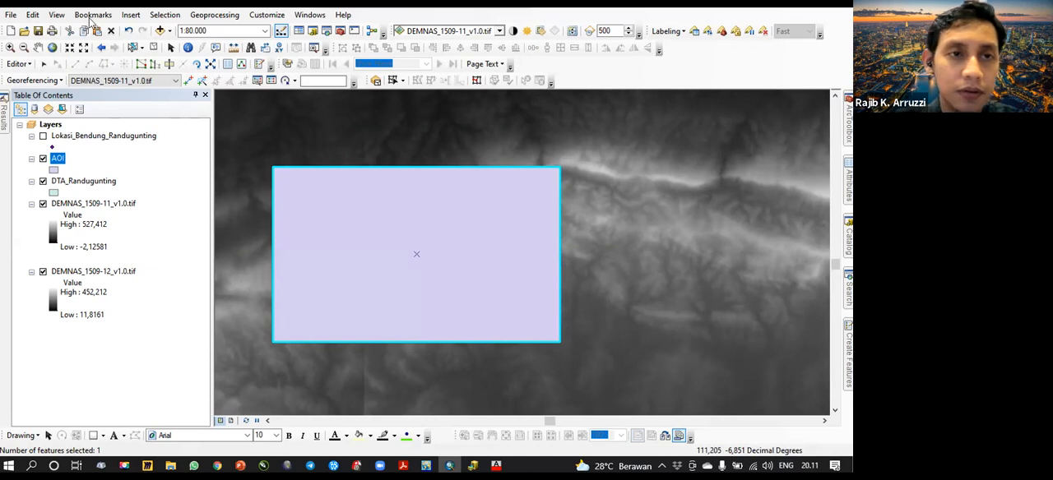
left_click(351, 205)
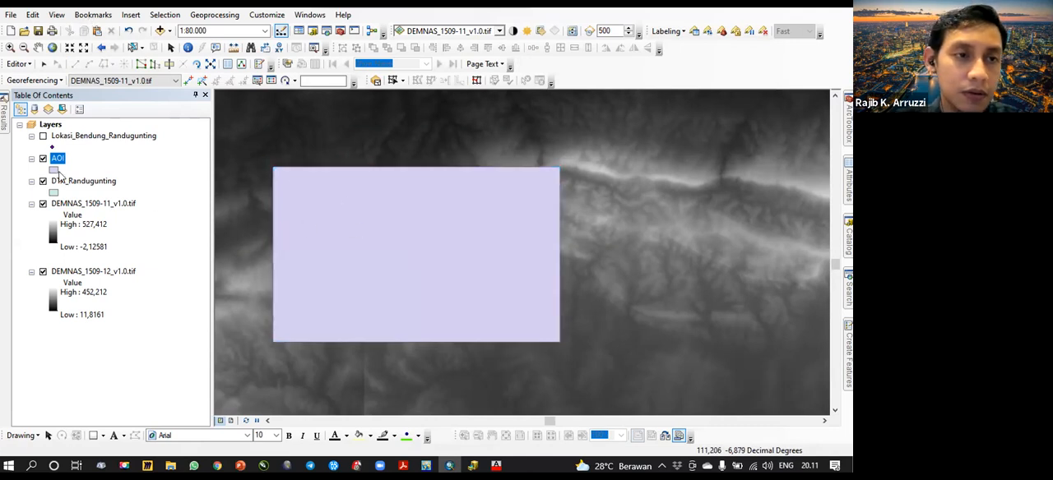
- Change the AOI layer's symbol to Hollow with a thicker outline
left_click(55, 170)
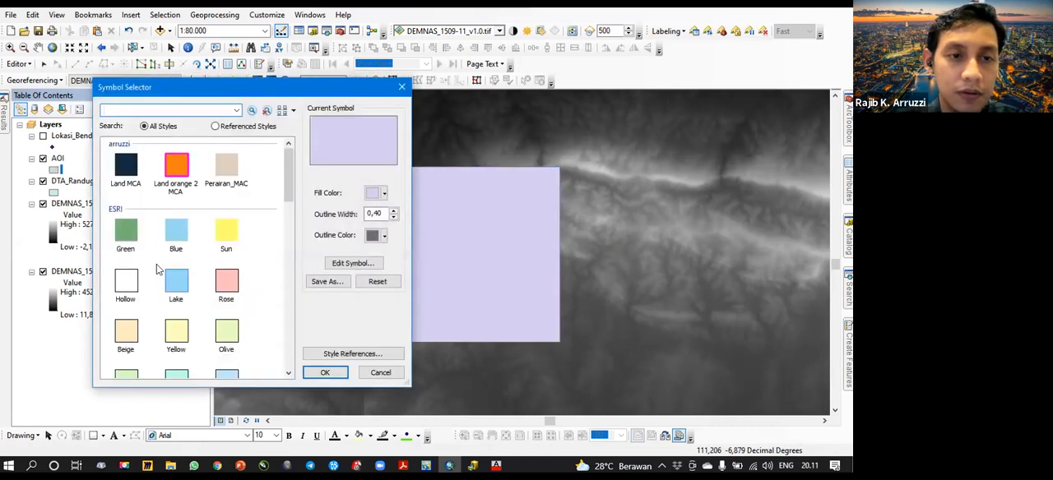
left_click(126, 282)
left_click(394, 211)
left_click(394, 211)
left_click(394, 212)
left_click(328, 375)
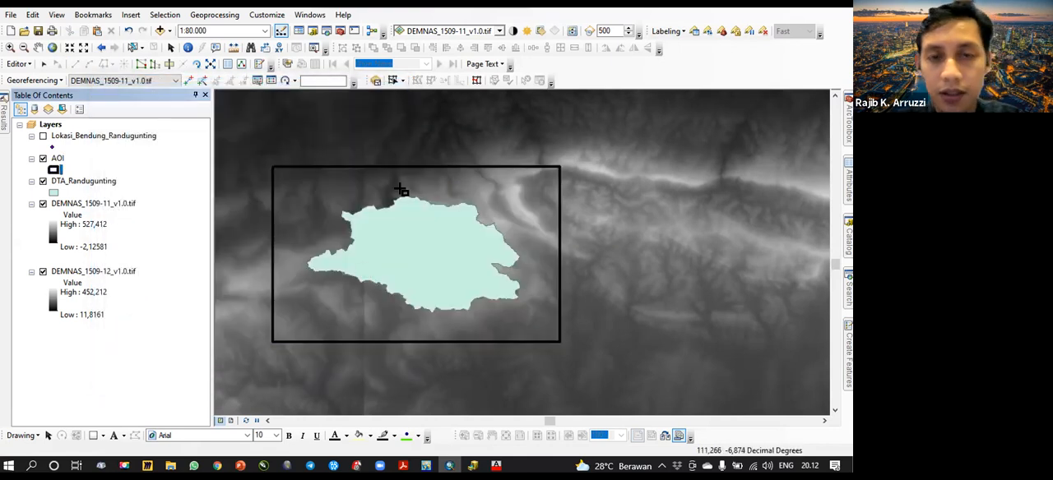
- Enlarge the AOI polygon by moving its four corner vertices outward, keeping it roughly rectangular around the catchment
scroll(440, 236, "up", 2)
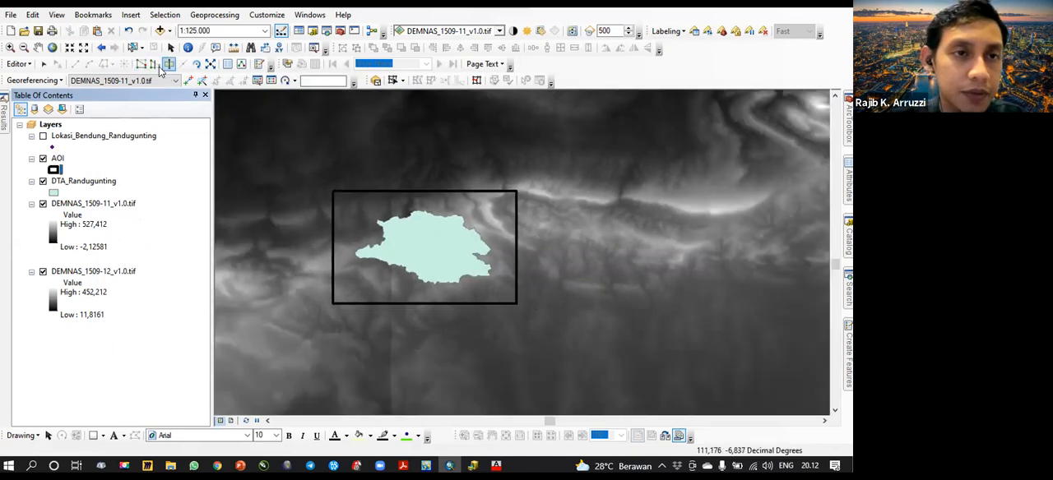
left_click(348, 200)
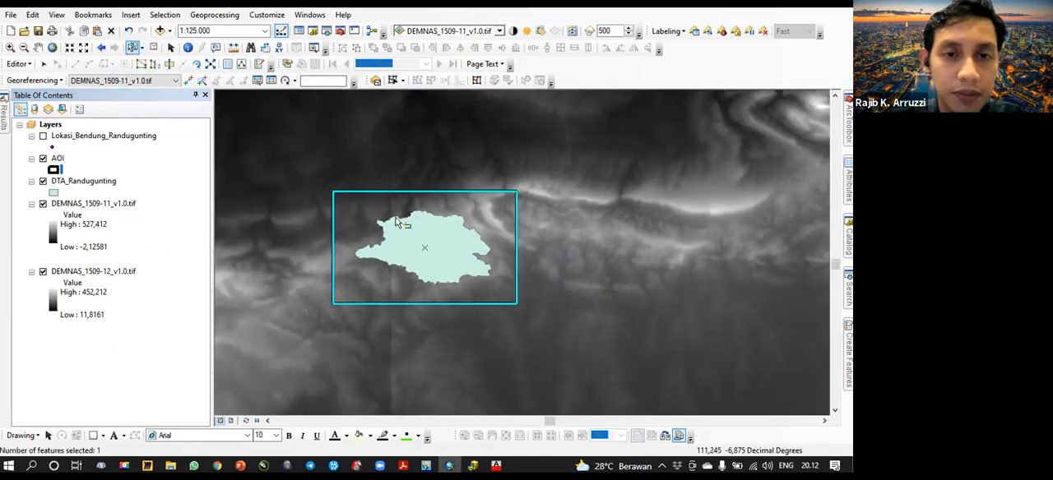
left_click(140, 64)
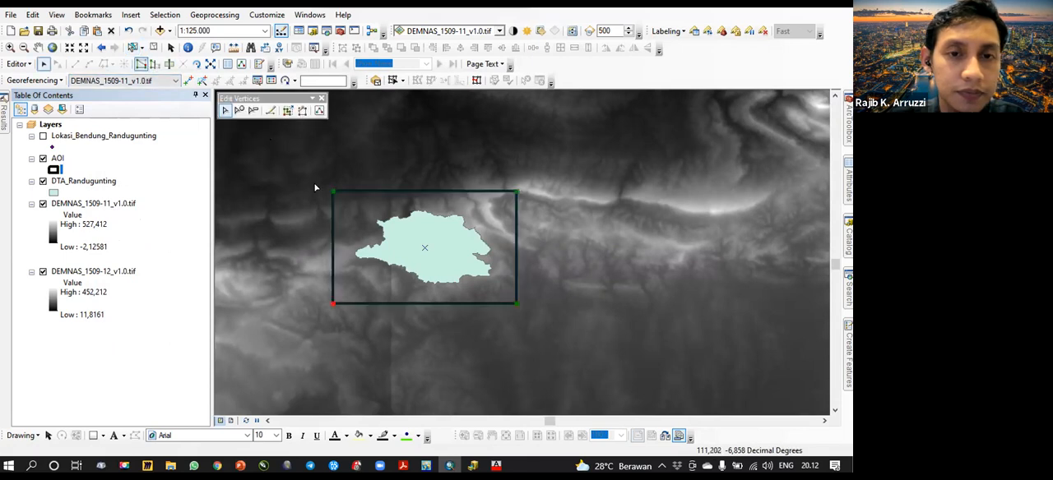
left_click_drag(331, 191, 284, 129)
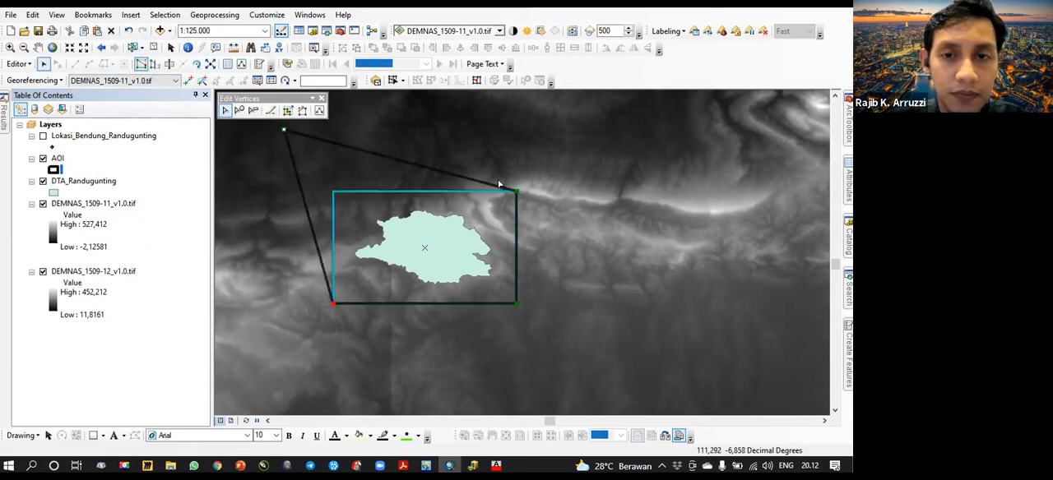
left_click_drag(516, 189, 580, 129)
left_click_drag(517, 304, 579, 352)
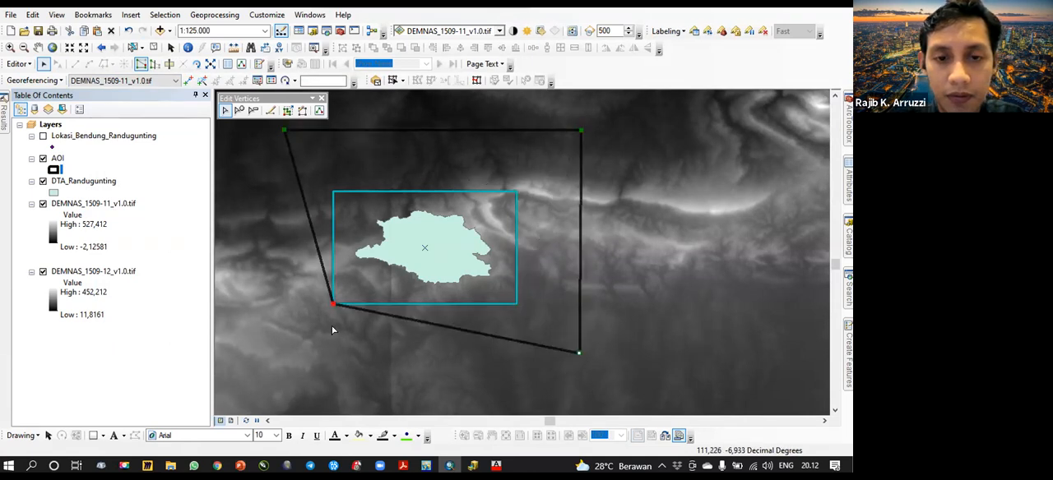
left_click_drag(279, 361, 284, 354)
left_click(607, 316)
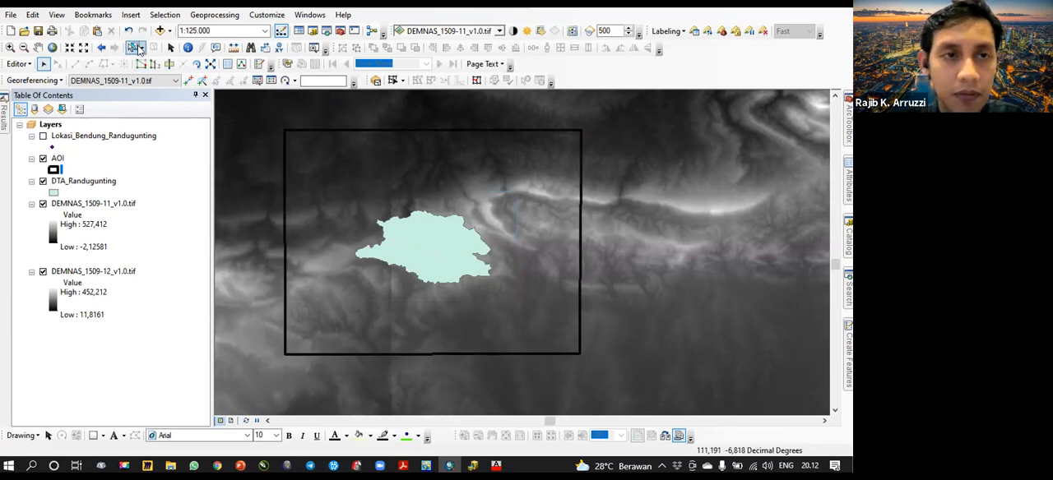
- Save the AOI edits, end the edit session and check the polygon's extent against the DEMNAS rasters
left_click(19, 65)
left_click(39, 108)
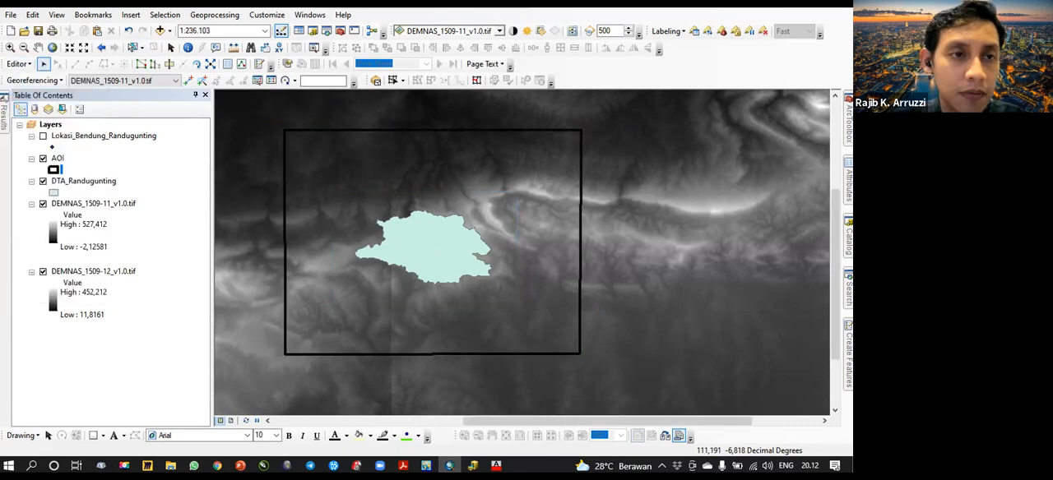
scroll(445, 255, "up", 2)
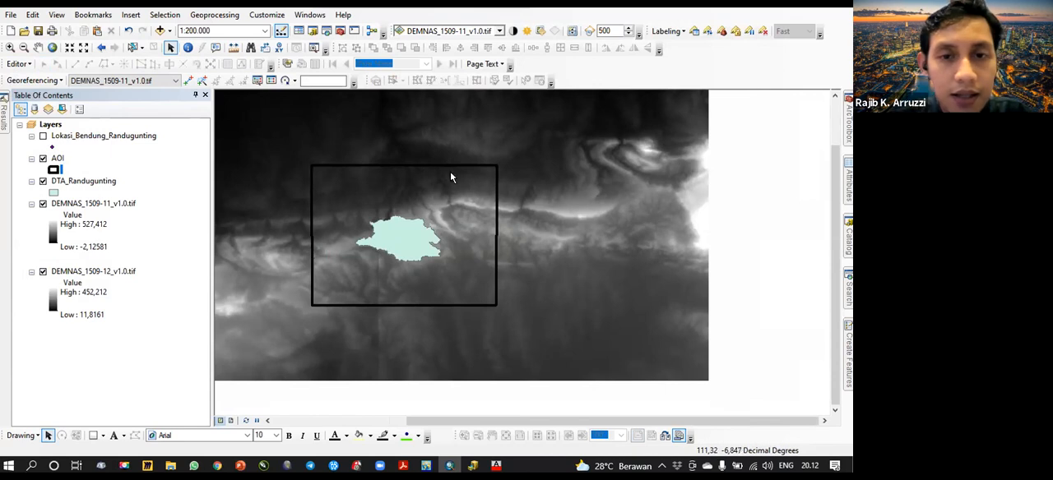
scroll(452, 223, "down", 3)
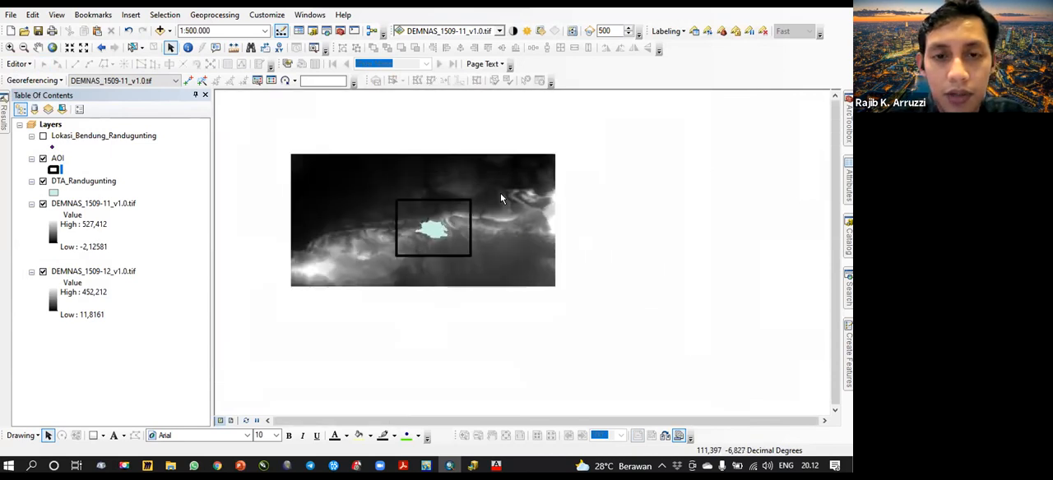
scroll(455, 257, "up", 4)
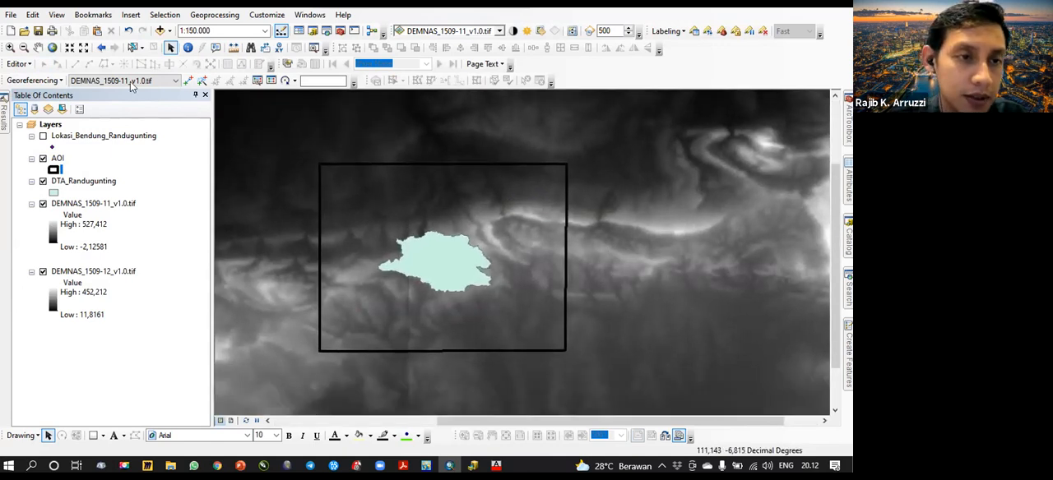
- Hide the DTA_Randugunting layer and show the Lokasi_Bendung_Randugunting layer
left_click(43, 181)
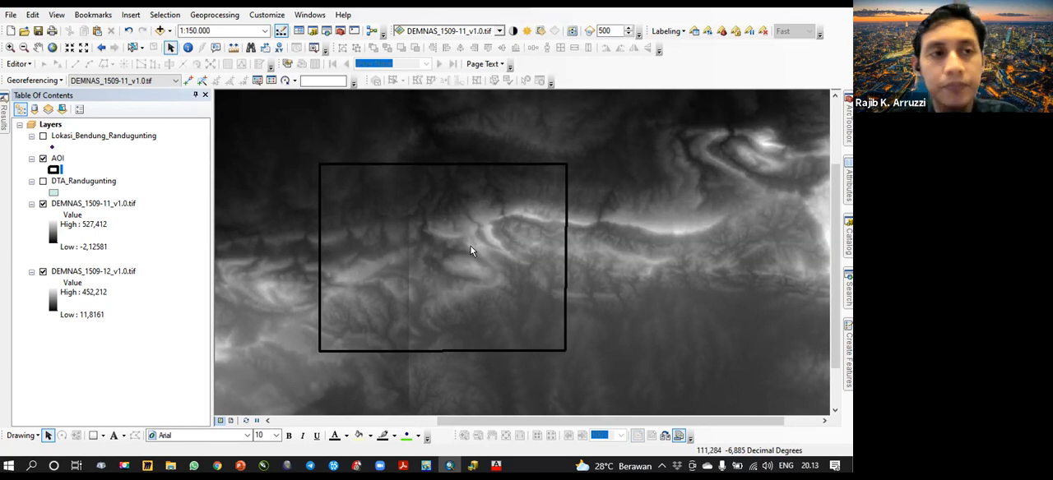
left_click(18, 64)
left_click(65, 79)
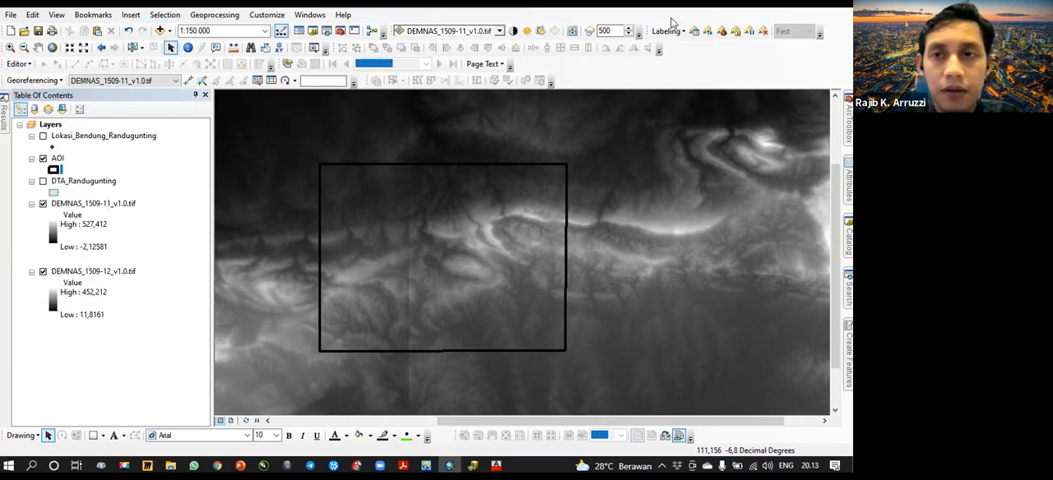
left_click(43, 136)
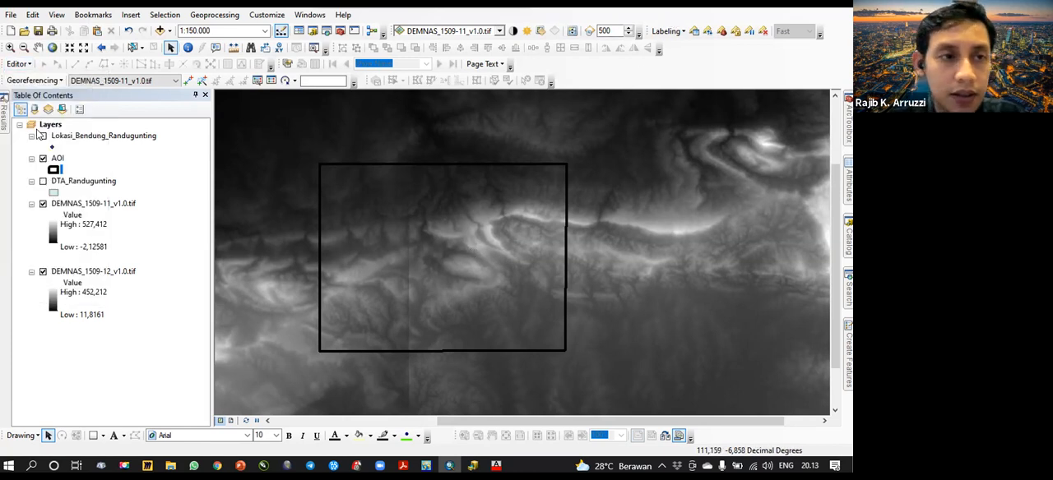
- Symbolise the Lokasi_Bendung_Randugunting point with a turquoise Square 1 marker of size 18
left_click(52, 146)
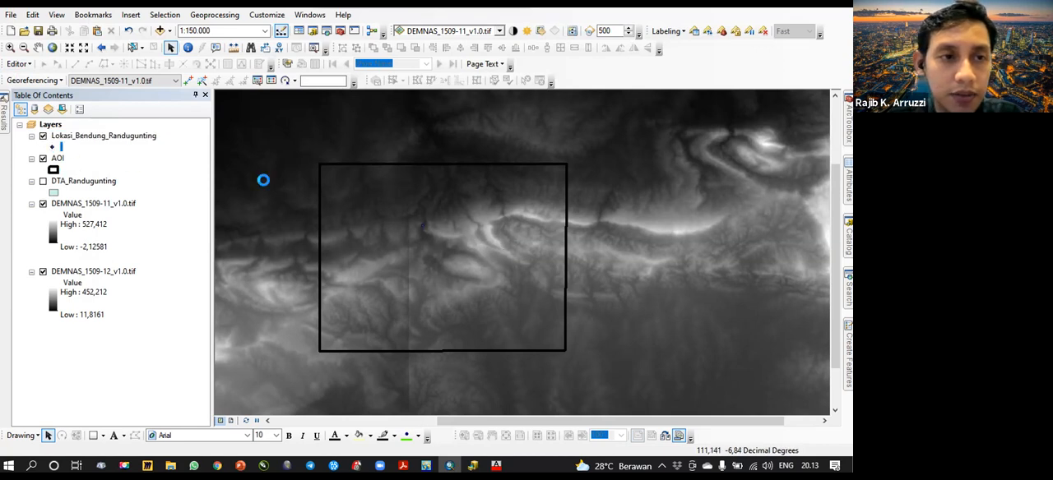
left_click(175, 236)
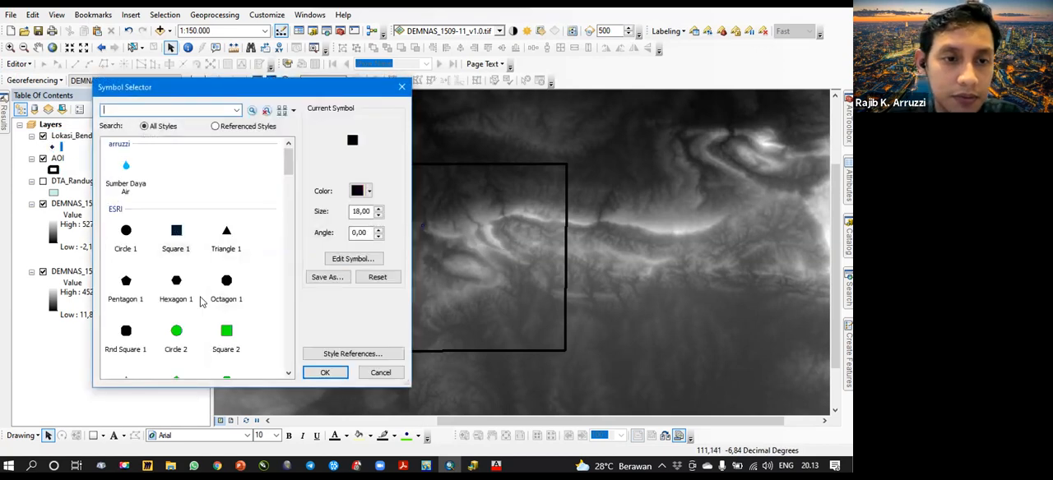
left_click(367, 191)
left_click(435, 246)
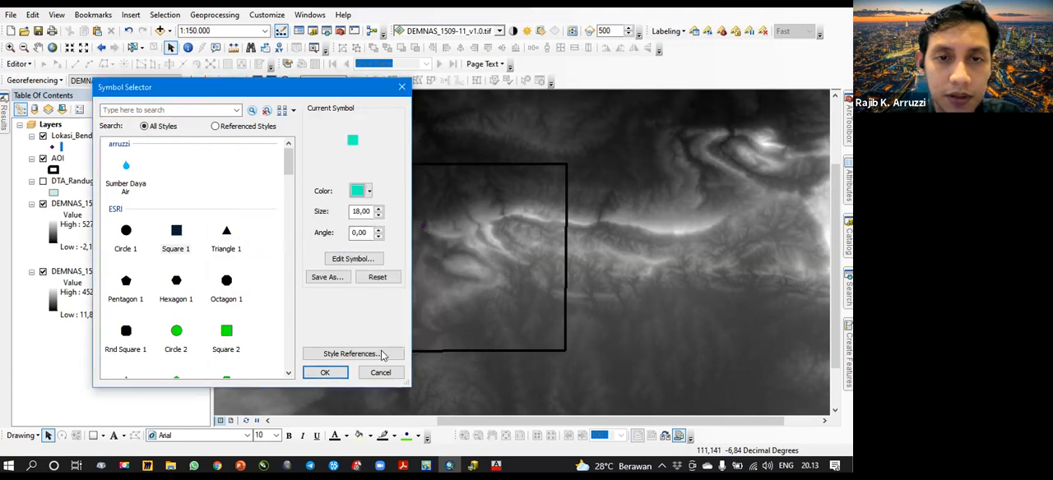
left_click(327, 373)
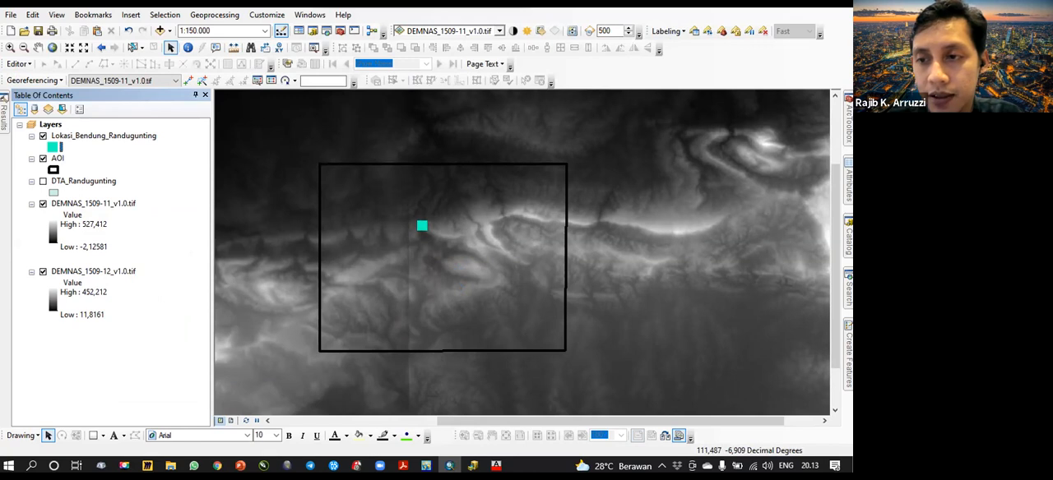
- Search the geoprocessing tools for "clip", replacing the previous search term
left_click(848, 289)
left_click_drag(717, 144, 589, 135)
key("BackSpace")
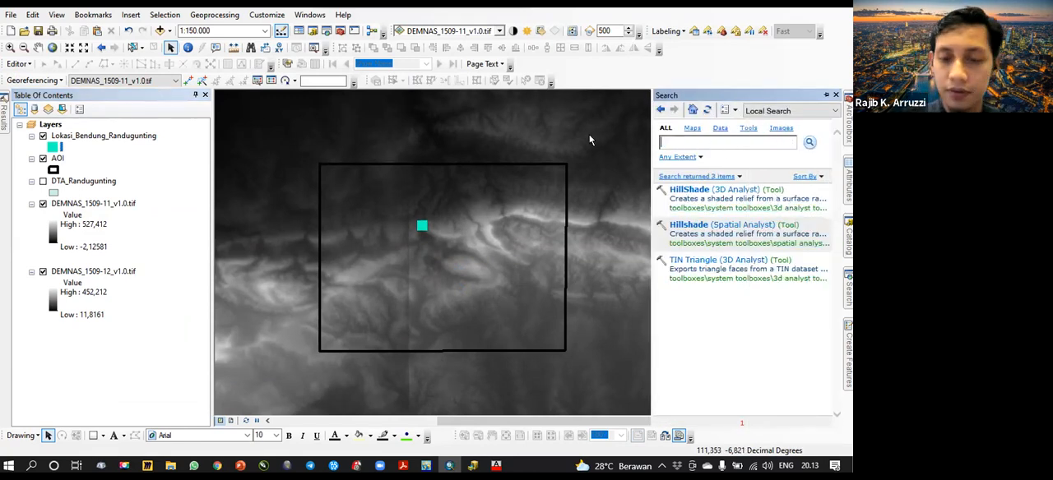
type("clip")
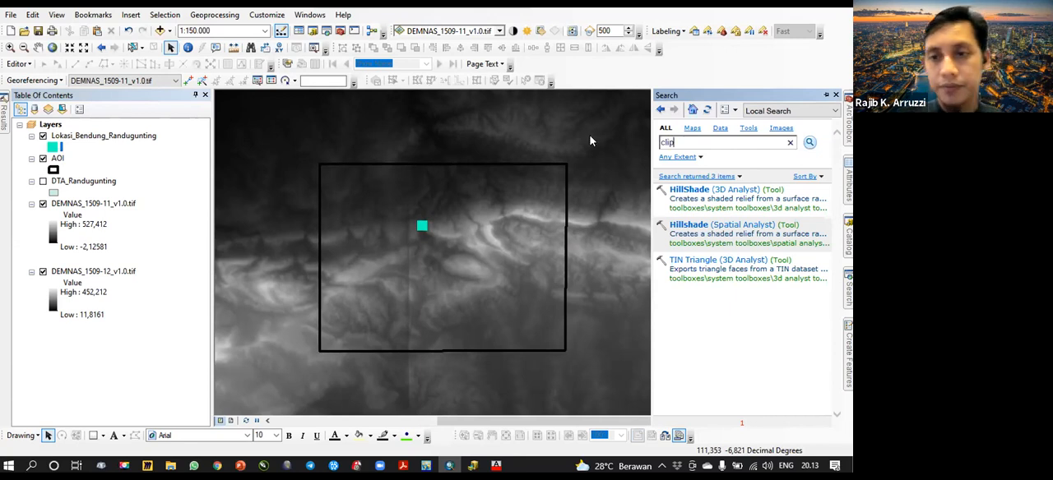
key("Return")
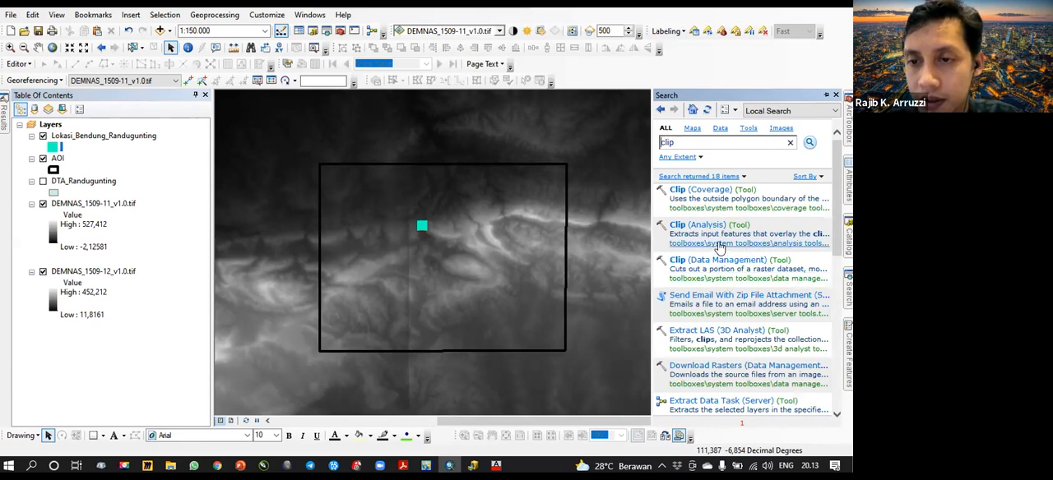
- Locate the Clip (Analysis) tool in the system toolboxes and collapse the Conversion, Analysis and Data Management toolboxes
left_click(723, 245)
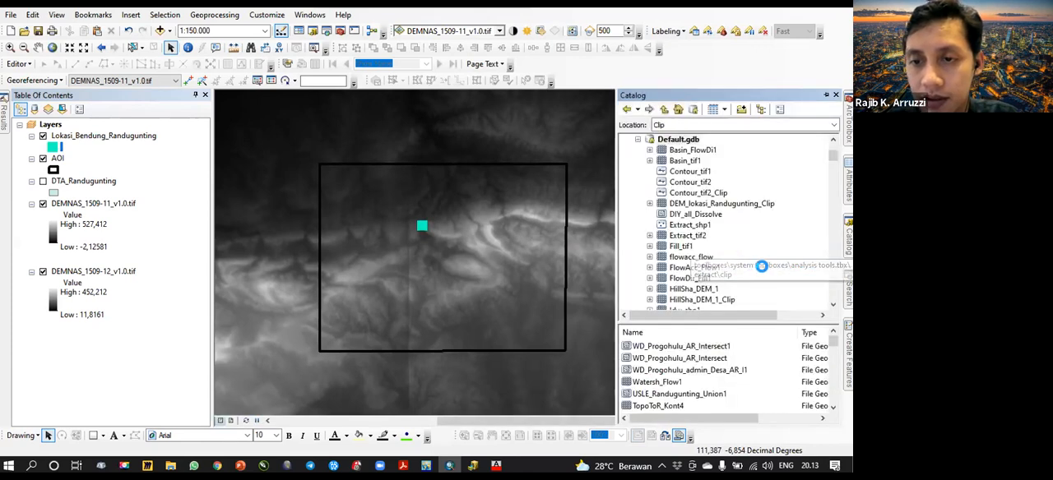
scroll(709, 257, "down", 6)
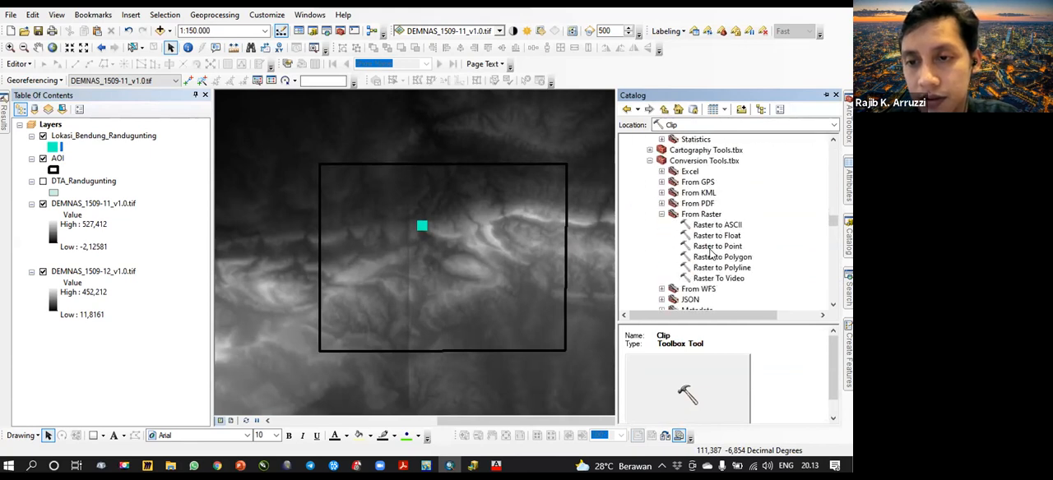
scroll(711, 253, "up", 1)
left_click(649, 192)
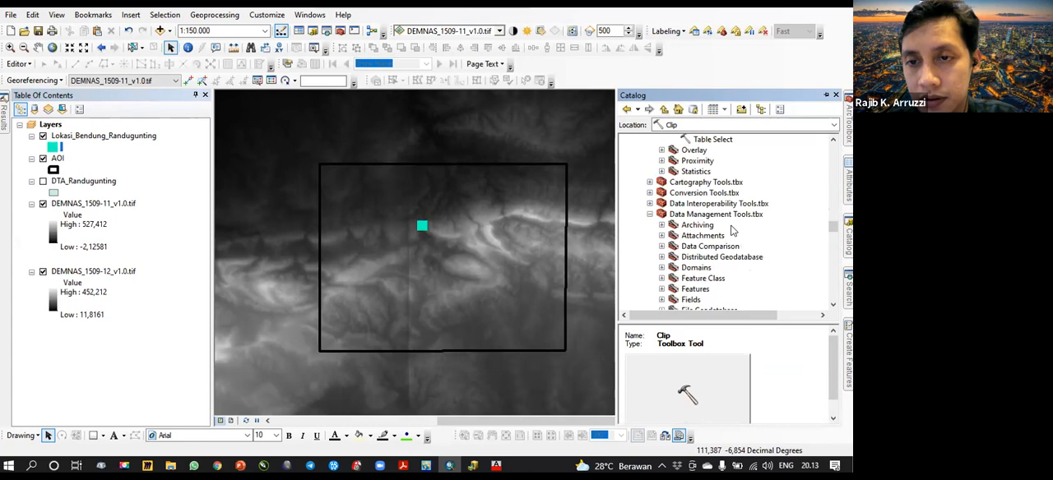
scroll(731, 232, "up", 6)
scroll(728, 235, "down", 1)
double_click(722, 238)
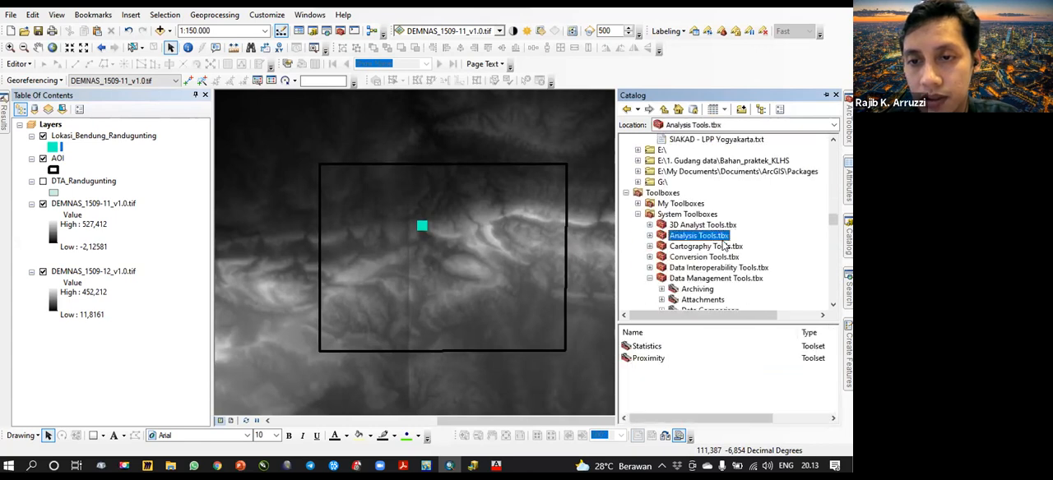
scroll(722, 239, "down", 4)
left_click(700, 151)
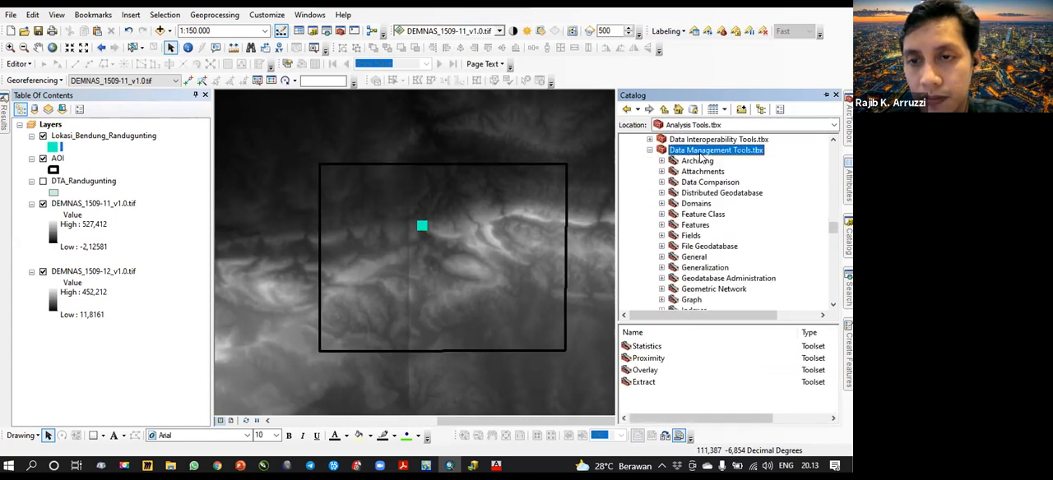
left_click(650, 151)
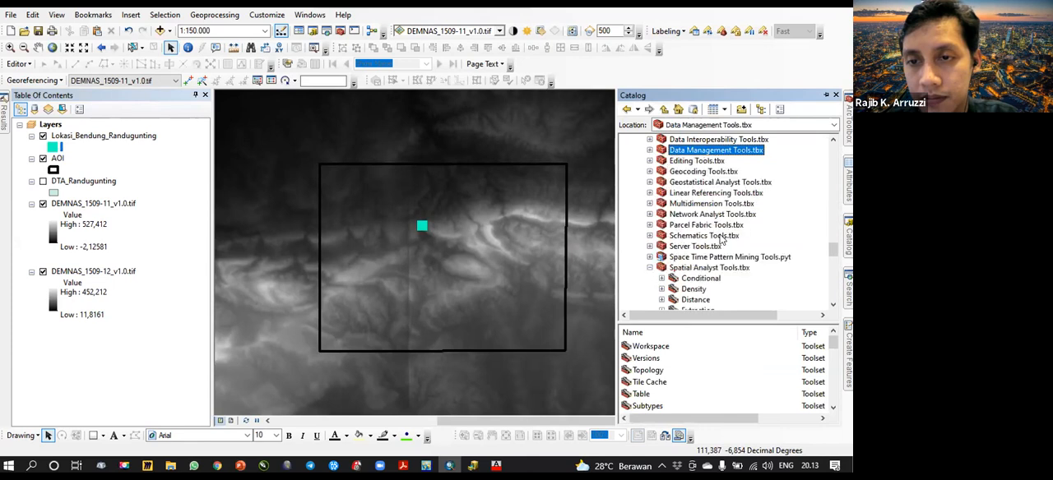
- Look through the Spatial Analyst toolsets, including the expanded Extraction set, for a tool that clips rasters
scroll(724, 237, "down", 2)
left_click(709, 204)
scroll(741, 259, "down", 2)
scroll(739, 260, "down", 9)
scroll(739, 260, "down", 3)
scroll(738, 260, "up", 5)
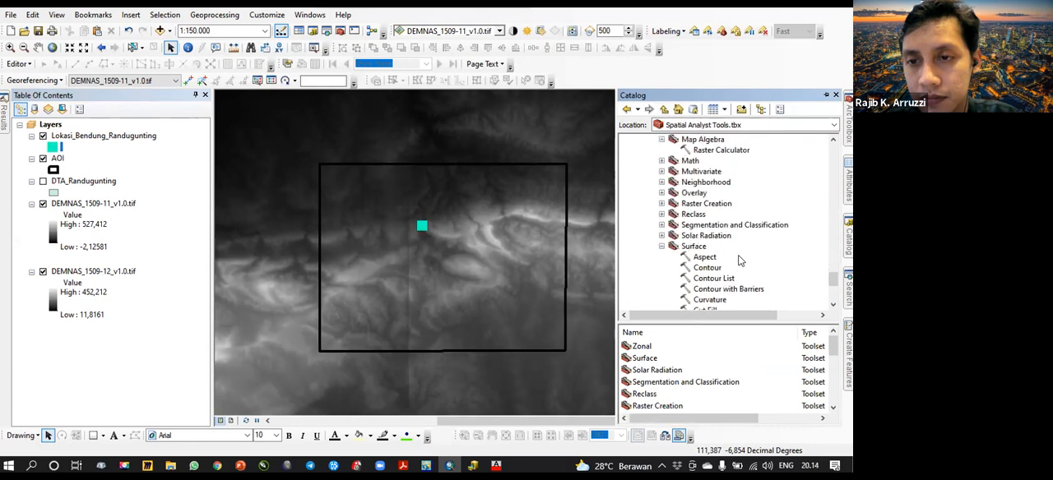
scroll(739, 260, "up", 8)
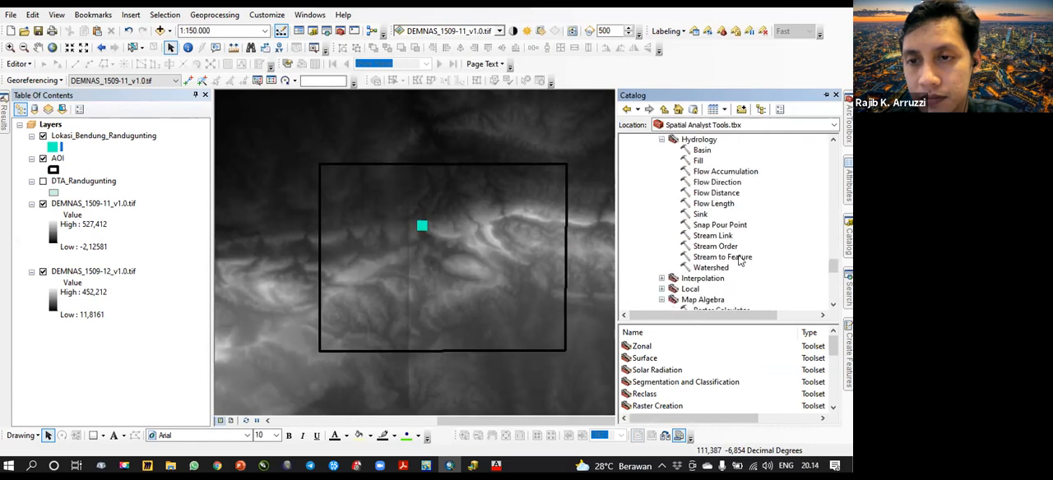
scroll(739, 259, "up", 5)
scroll(738, 260, "down", 1)
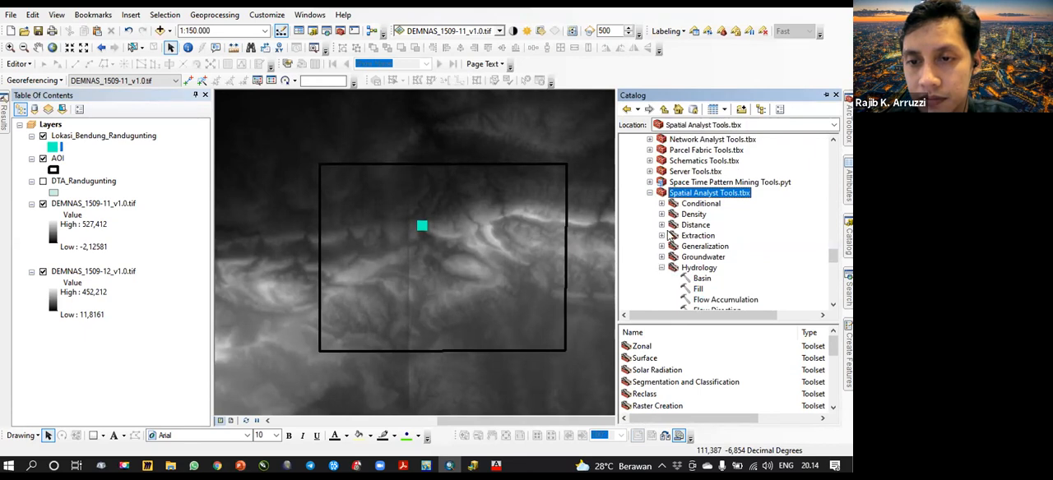
left_click(662, 235)
scroll(714, 253, "down", 3)
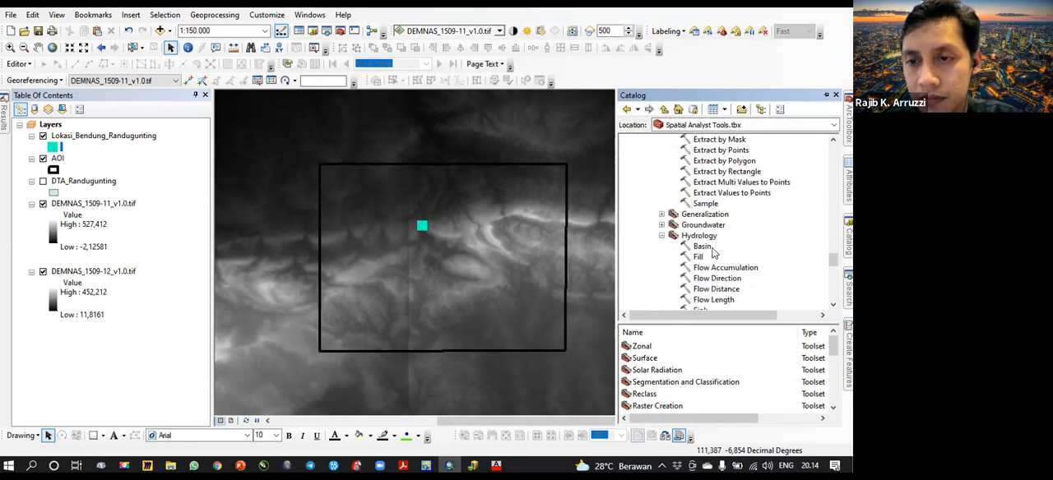
scroll(714, 252, "down", 8)
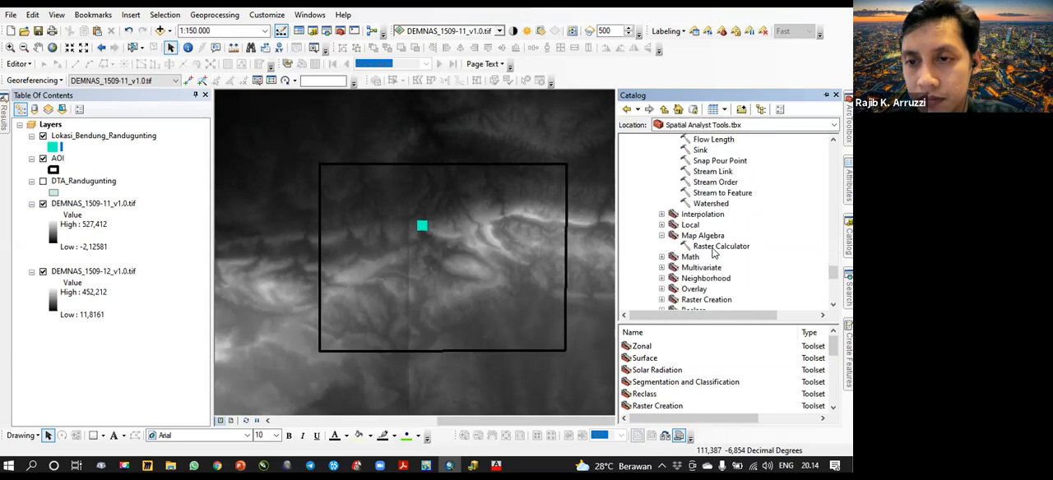
scroll(712, 253, "down", 1)
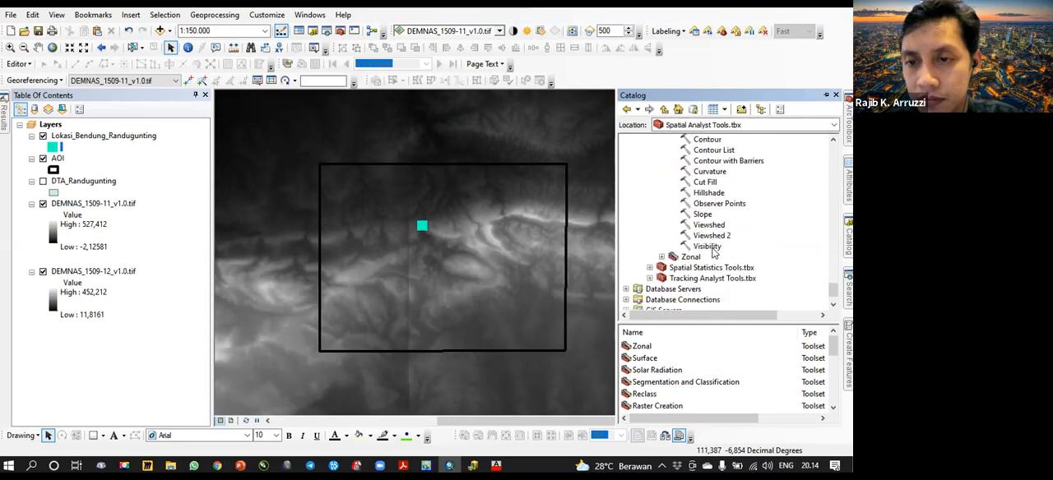
scroll(712, 252, "up", 15)
- Return to the tool search and search for "clip raster"
left_click(848, 290)
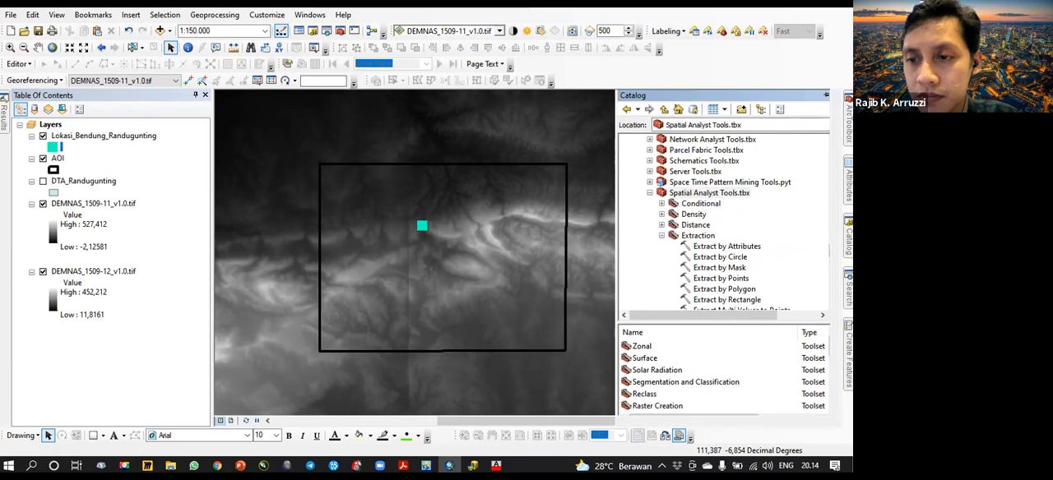
left_click(702, 144)
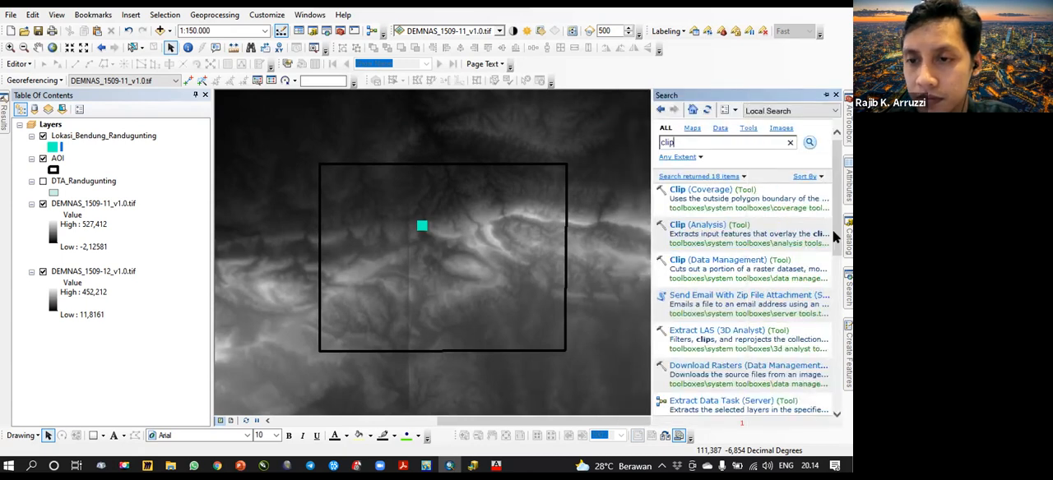
scroll(833, 238, "down", 1)
scroll(833, 238, "up", 1)
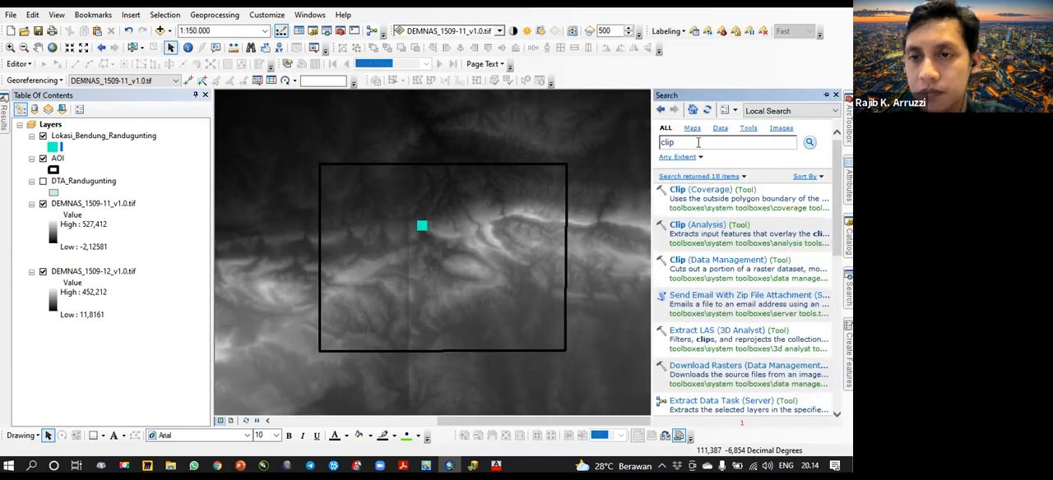
type("raster")
key("Return")
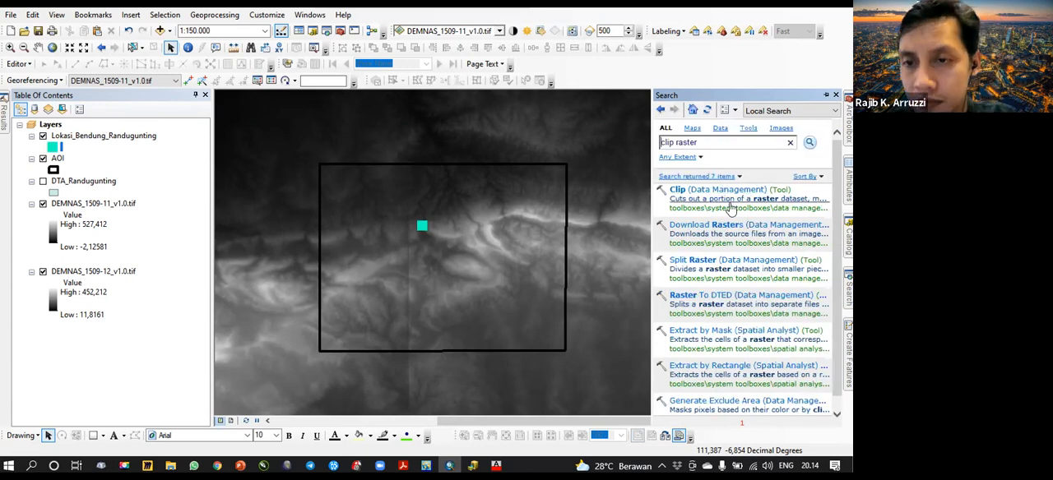
- Open the Clip (Data Management) tool and set its input raster to DEMNAS_1509-11_v1.0.tif
left_click(730, 209)
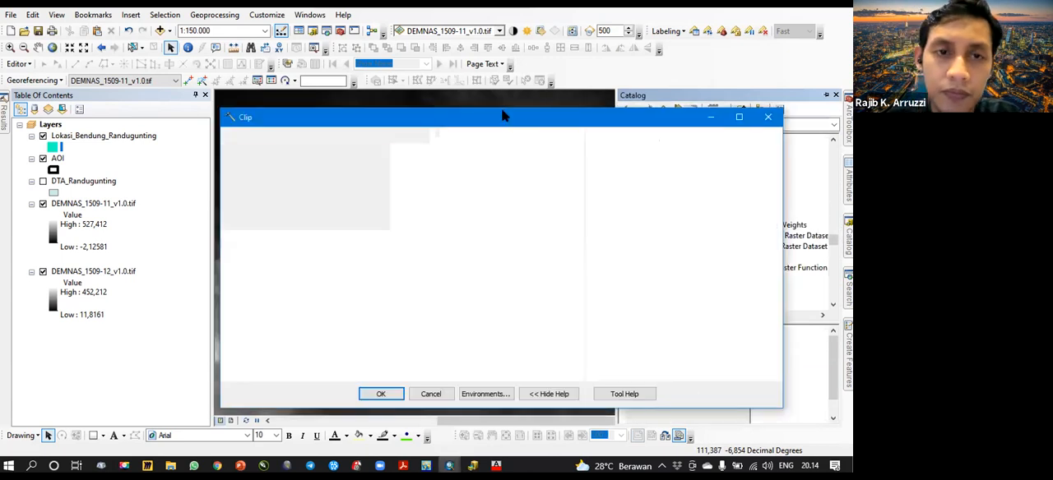
left_click_drag(501, 115, 512, 105)
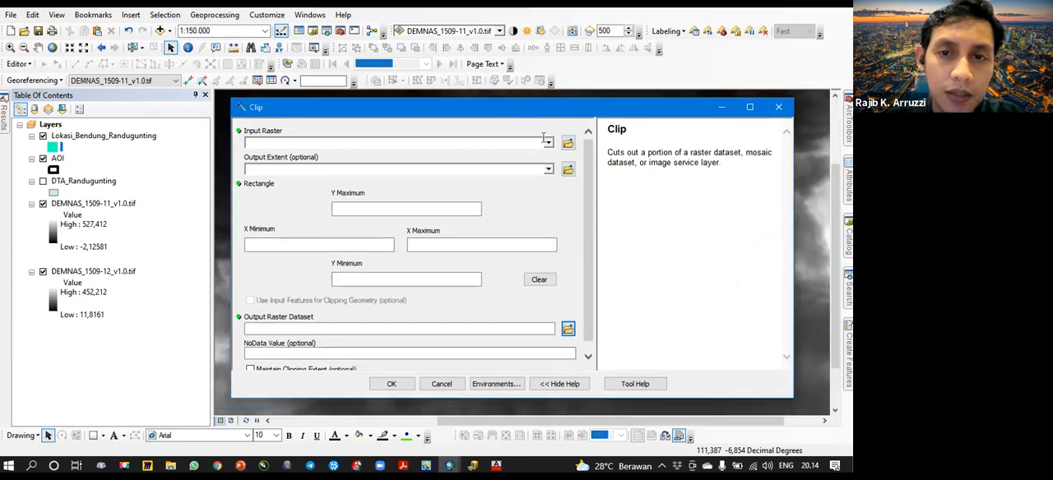
left_click(547, 145)
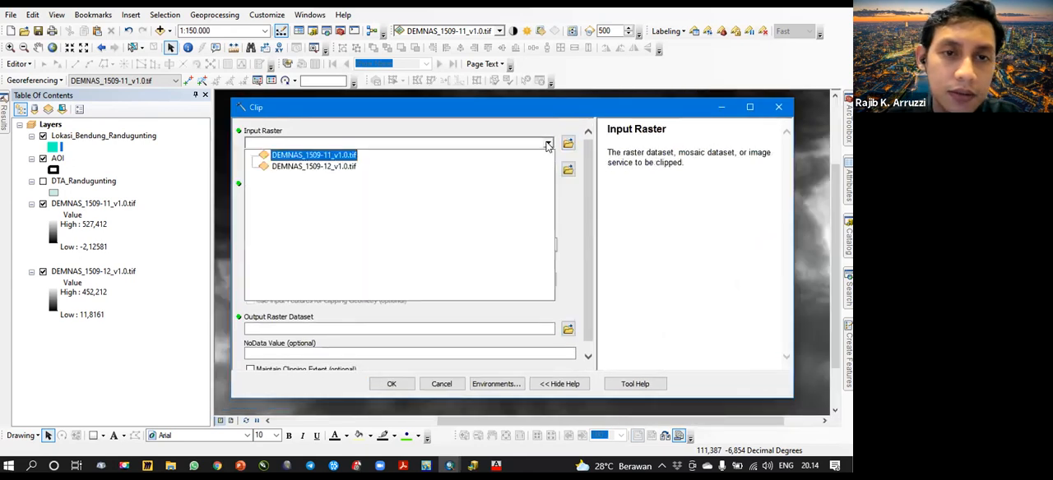
left_click(440, 125)
left_click(549, 144)
left_click(334, 156)
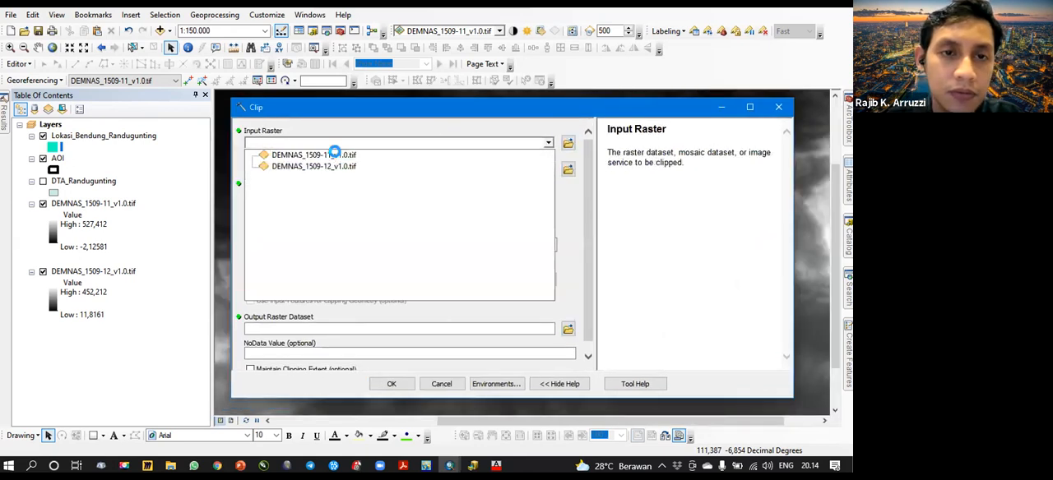
- Try DEMNAS_1509-12_v1.0.tif as the Clip input raster and switch back to DEMNAS_1509-11_v1.0.tif
left_click(547, 144)
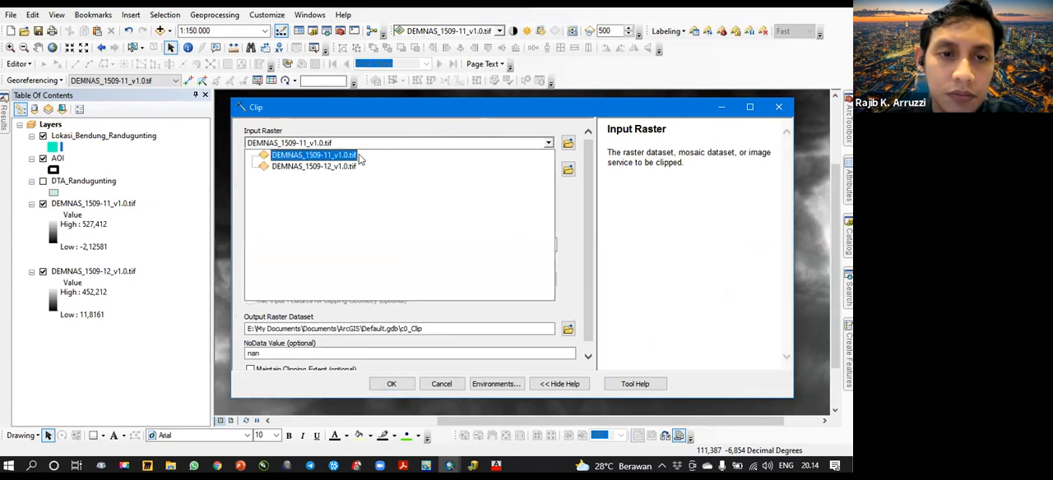
left_click(334, 168)
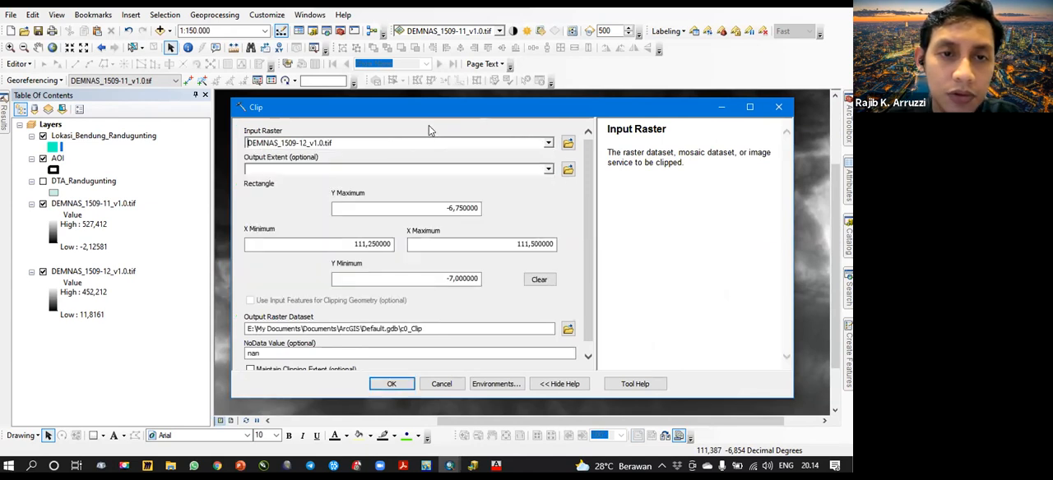
left_click(547, 143)
left_click(330, 155)
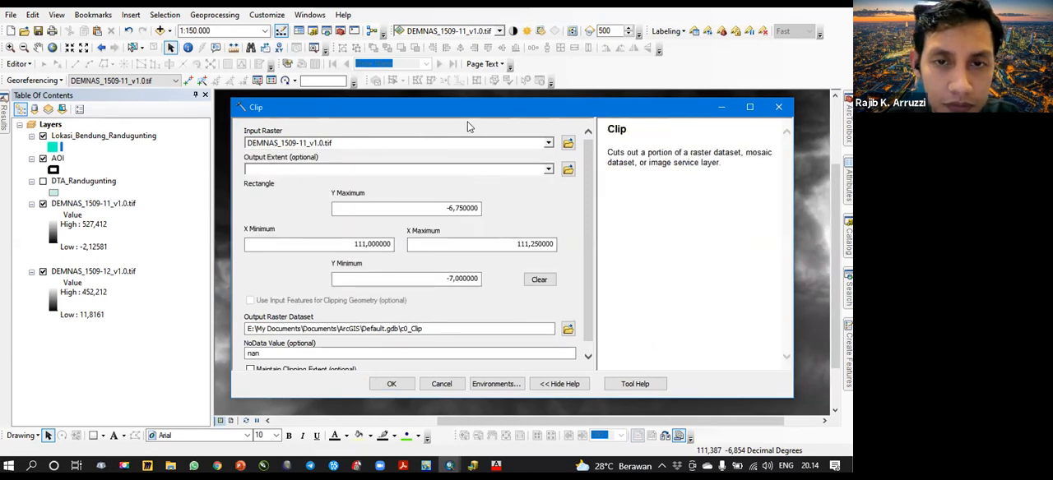
left_click(547, 143)
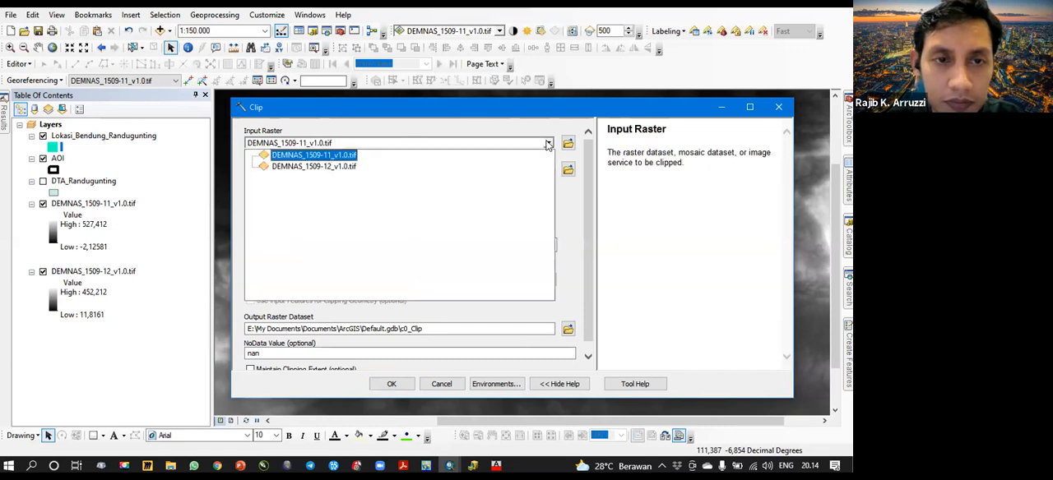
left_click(351, 156)
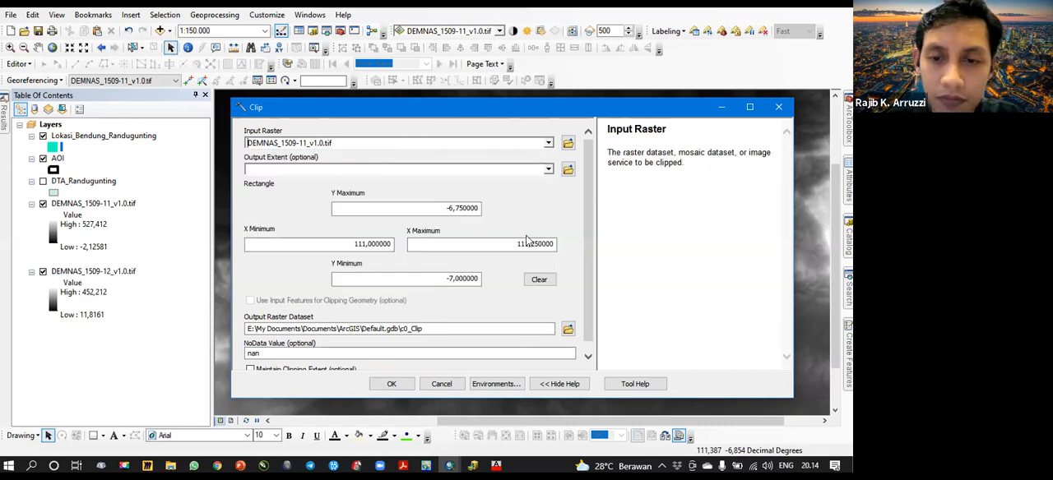
- Set the Clip output extent to AOI and enable Use Input Features for Clipping Geometry
left_click_drag(586, 296, 587, 344)
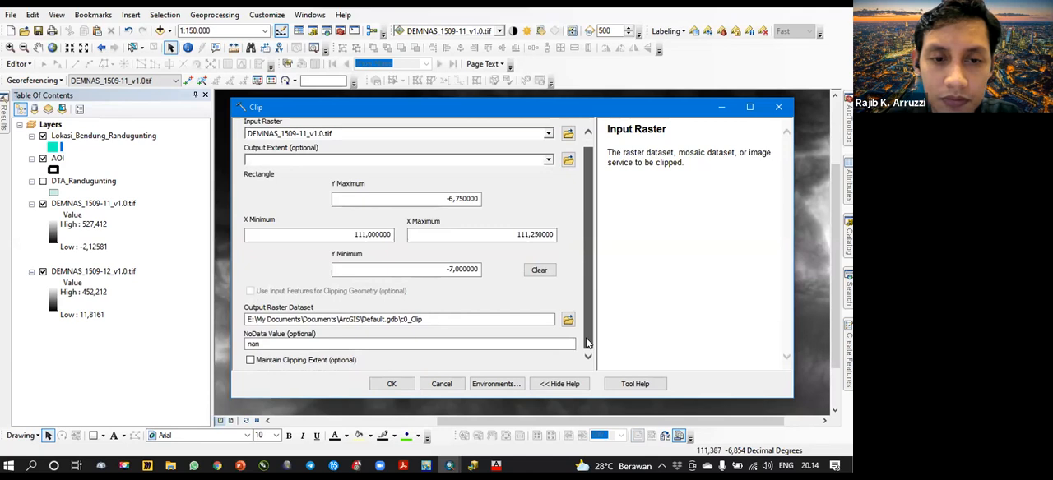
left_click(549, 160)
left_click(284, 184)
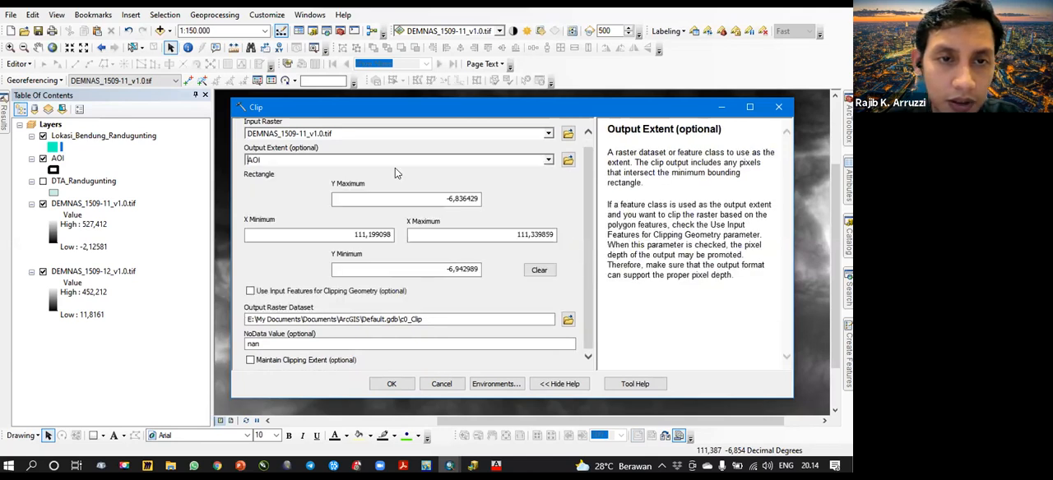
left_click(472, 204)
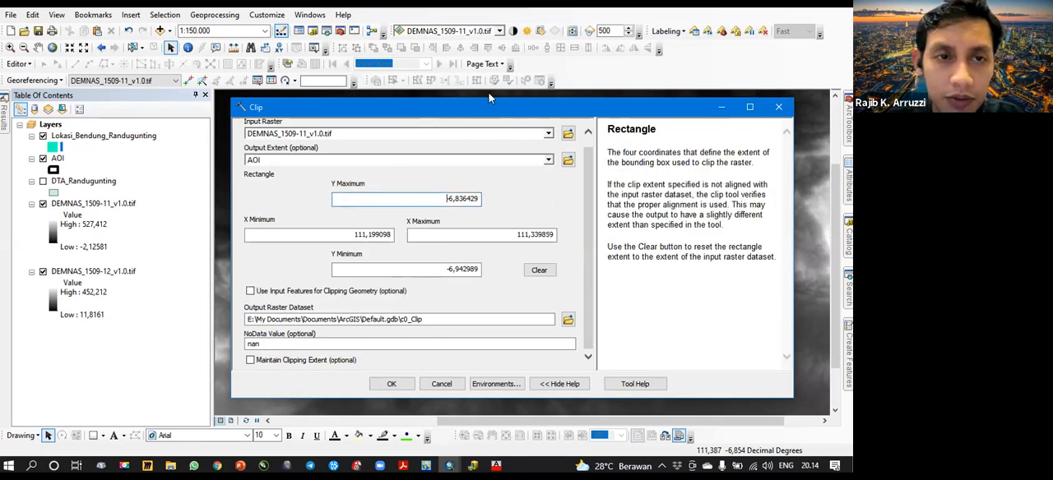
left_click_drag(489, 106, 463, 88)
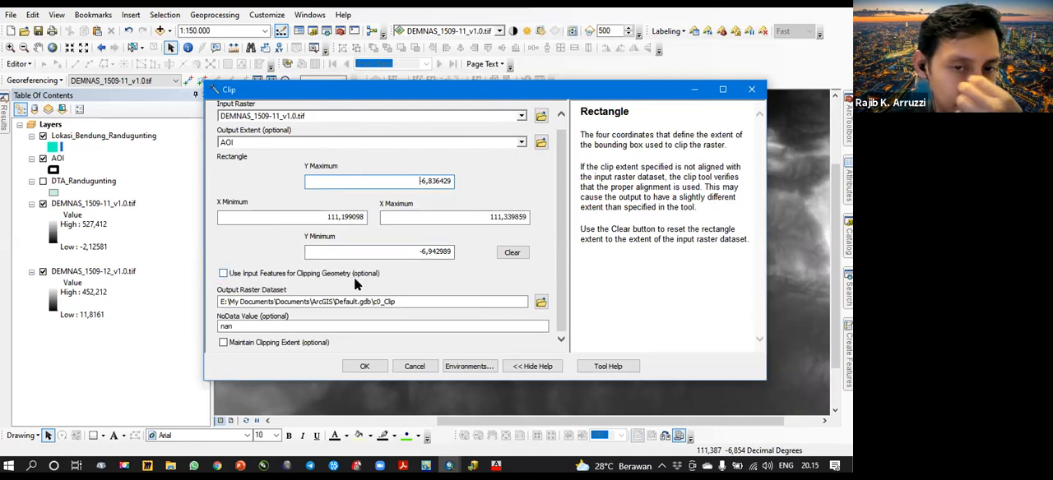
left_click(223, 274)
- Uncover the map behind the Clip dialog, show the DTA_Randugunting layer and hide AOI to view the catchment against the DEM
left_click_drag(489, 87, 493, 123)
left_click(405, 215)
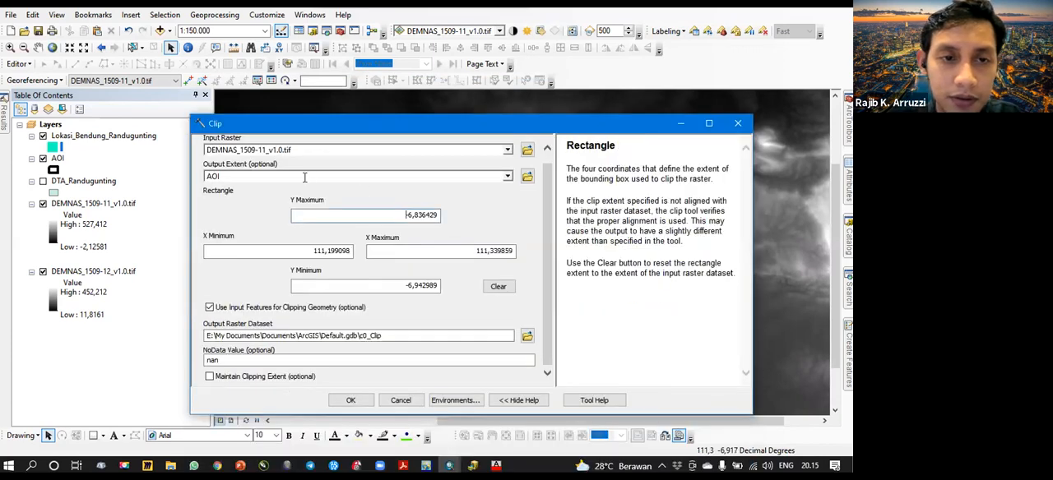
left_click_drag(419, 130, 439, 230)
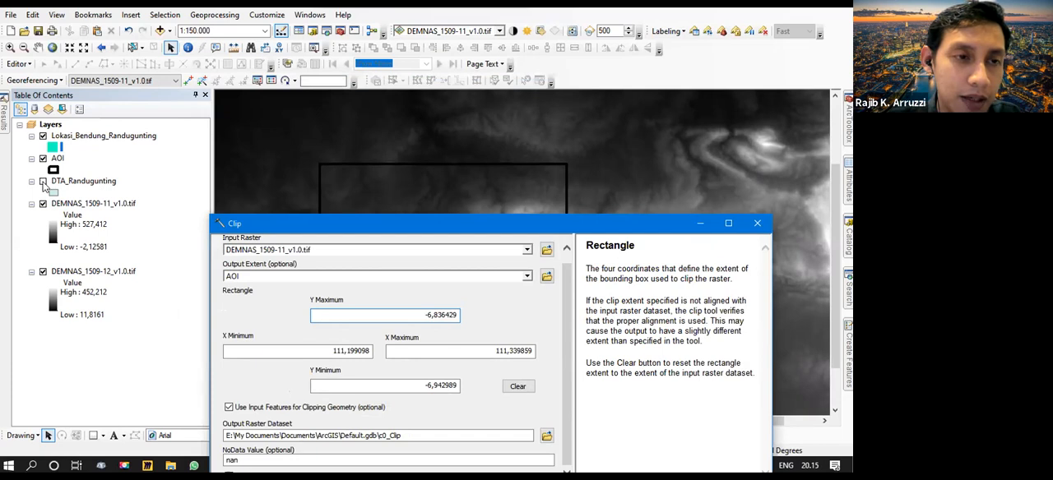
left_click(42, 159)
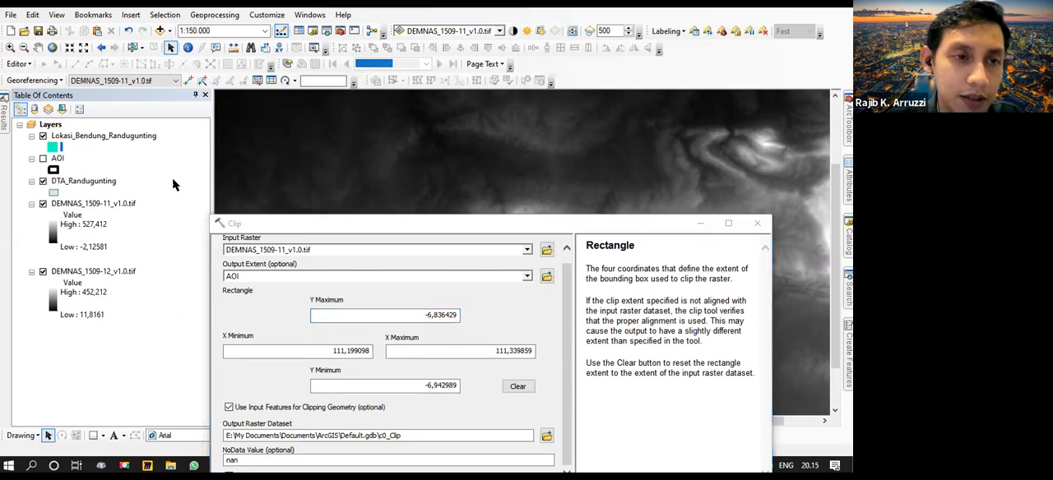
left_click(419, 235)
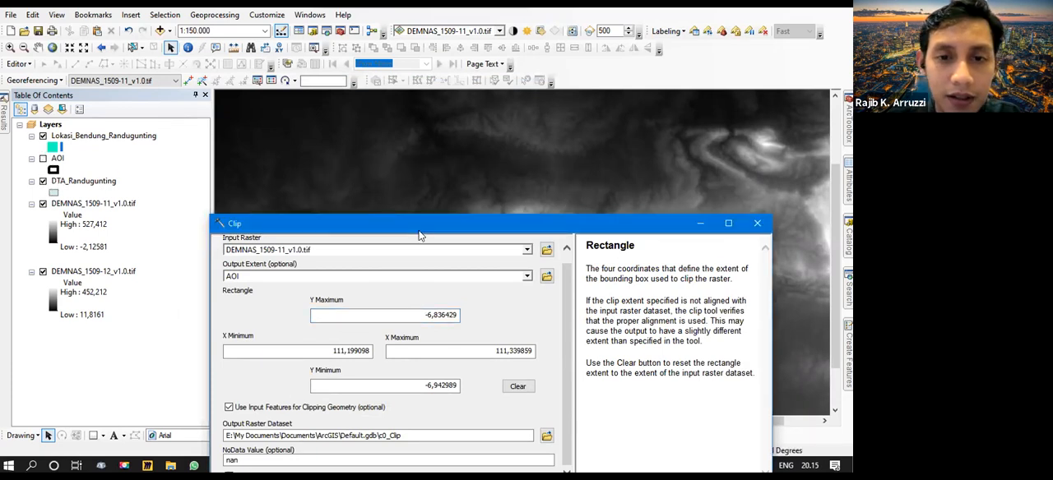
left_click_drag(419, 235, 404, 359)
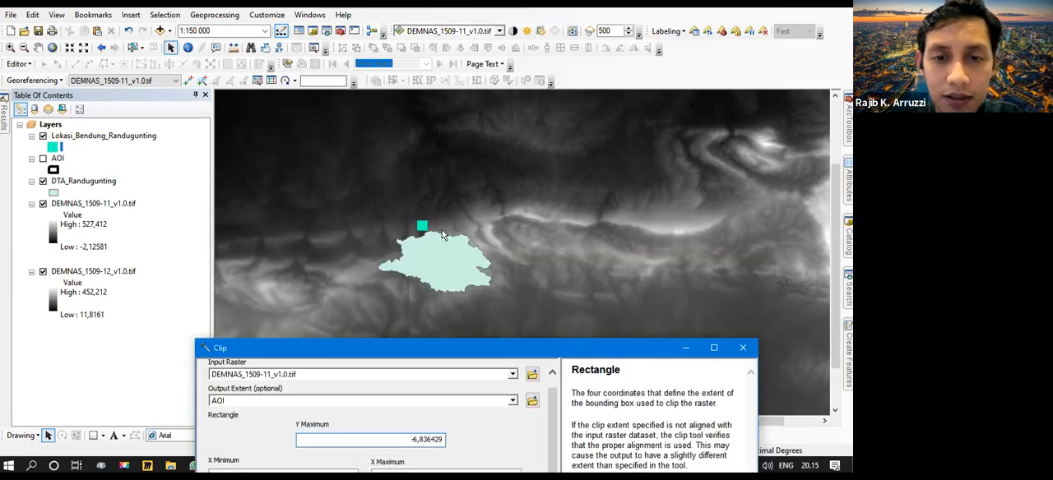
left_click_drag(450, 344, 477, 107)
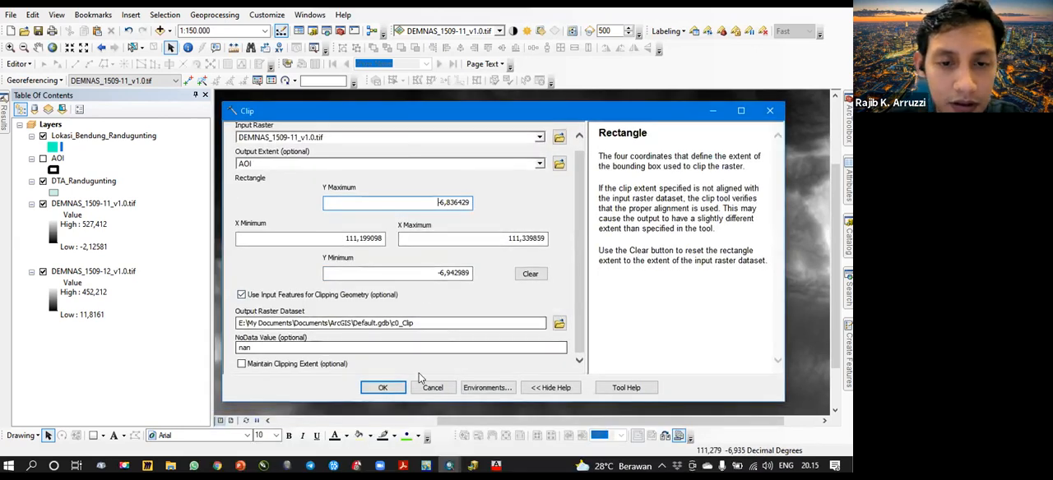
- Reselect DEMNAS_1509-11_v1.0.tif as the input raster and run the Clip to the AOI geometry with output c0_Clip
left_click_drag(397, 111, 404, 157)
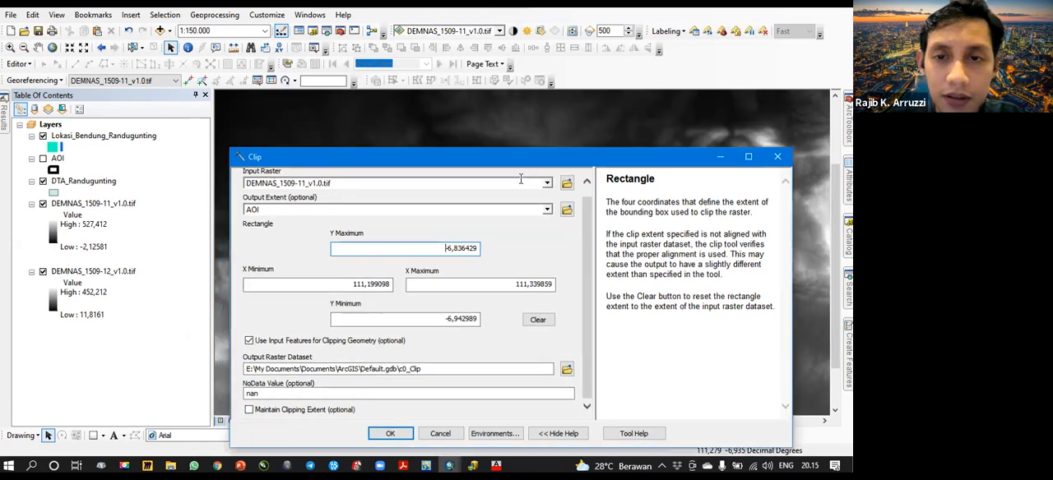
left_click(547, 184)
left_click(356, 196)
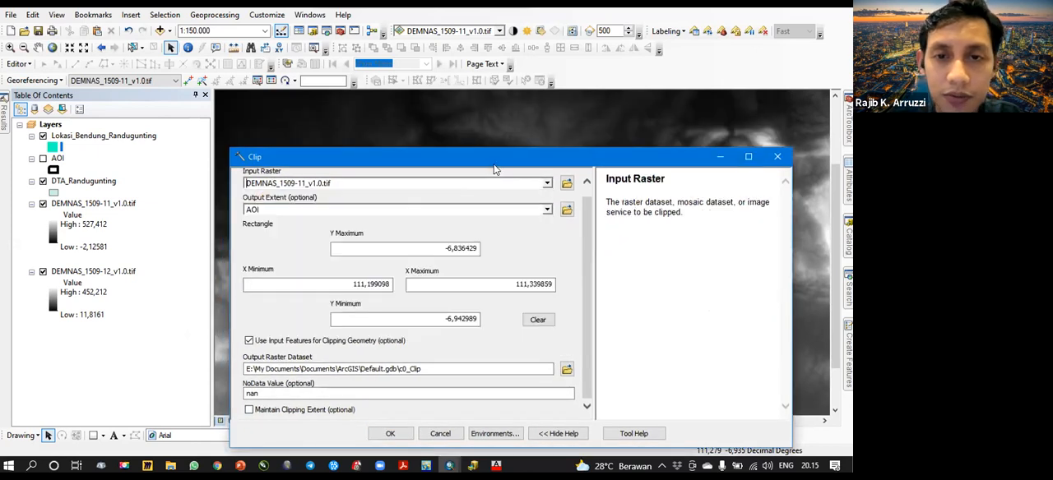
left_click_drag(590, 157, 576, 93)
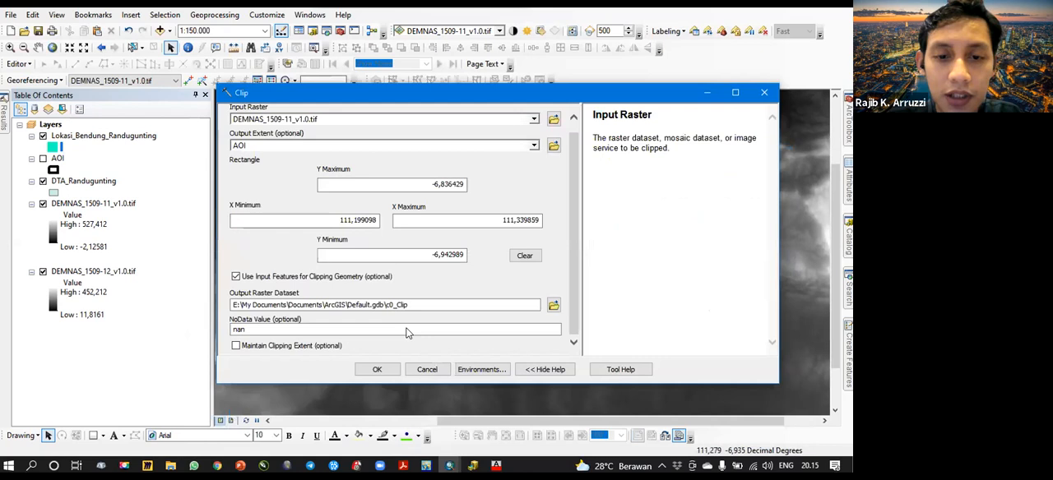
left_click(377, 369)
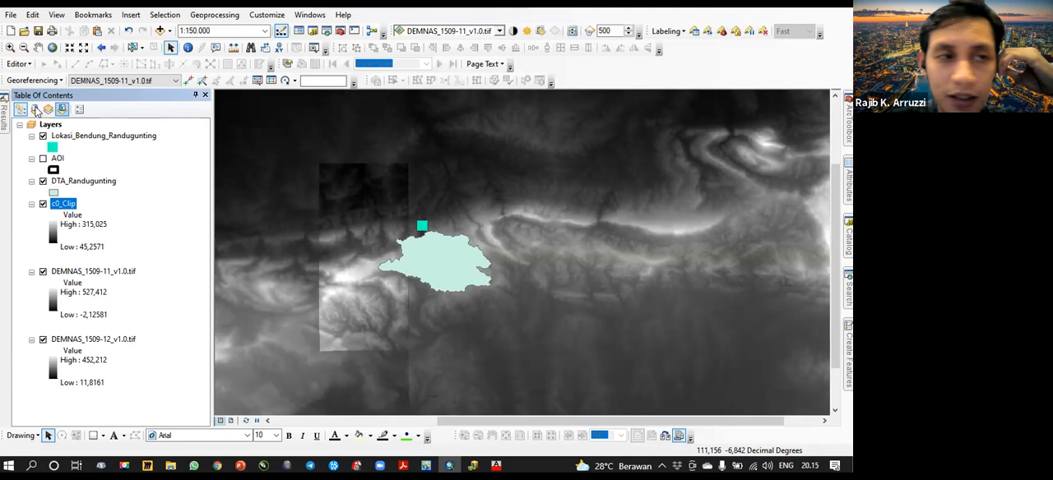
- Reopen the finished Clip from the session results and rerun it on DEMNAS_1509-12_v1.0.tif with output c0_Clip2
left_click(5, 114)
left_click(20, 109)
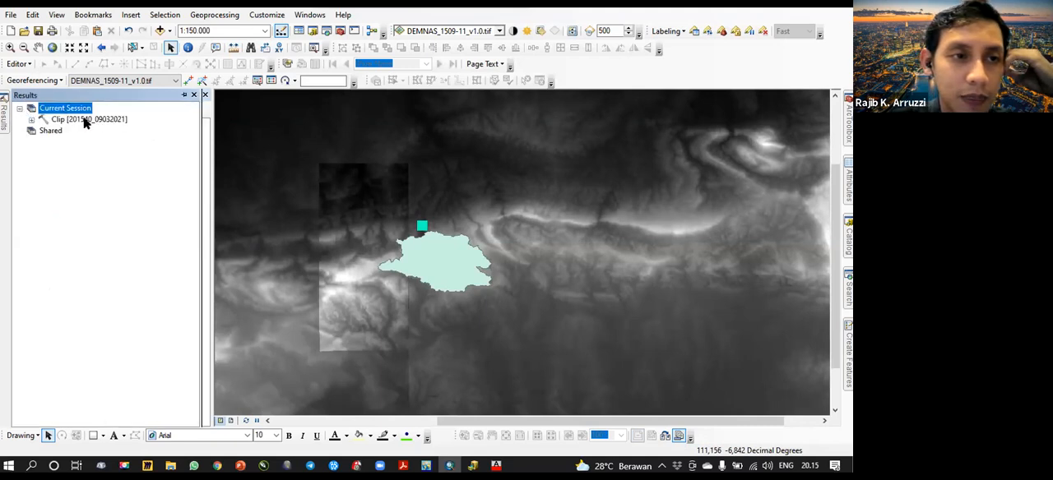
left_click(85, 120)
right_click(85, 120)
left_click(445, 227)
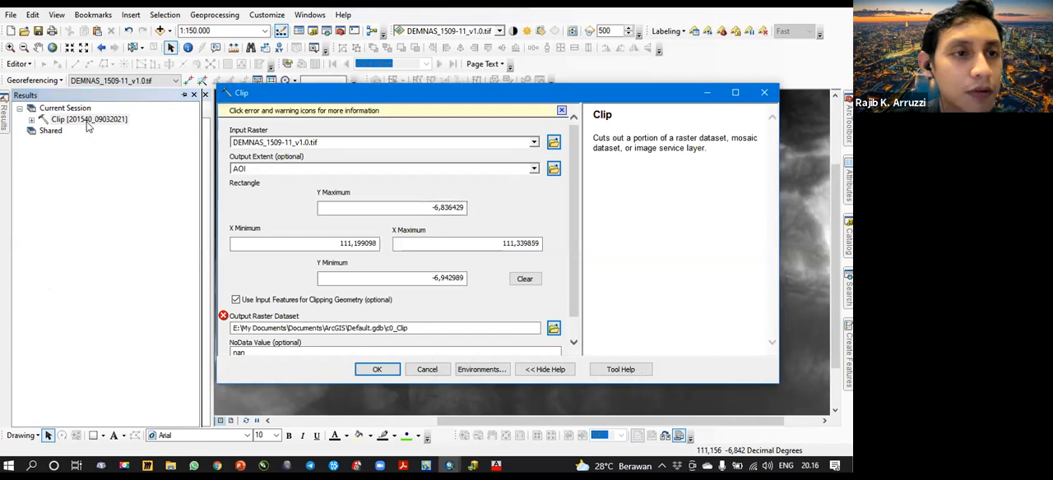
left_click(533, 142)
left_click(334, 177)
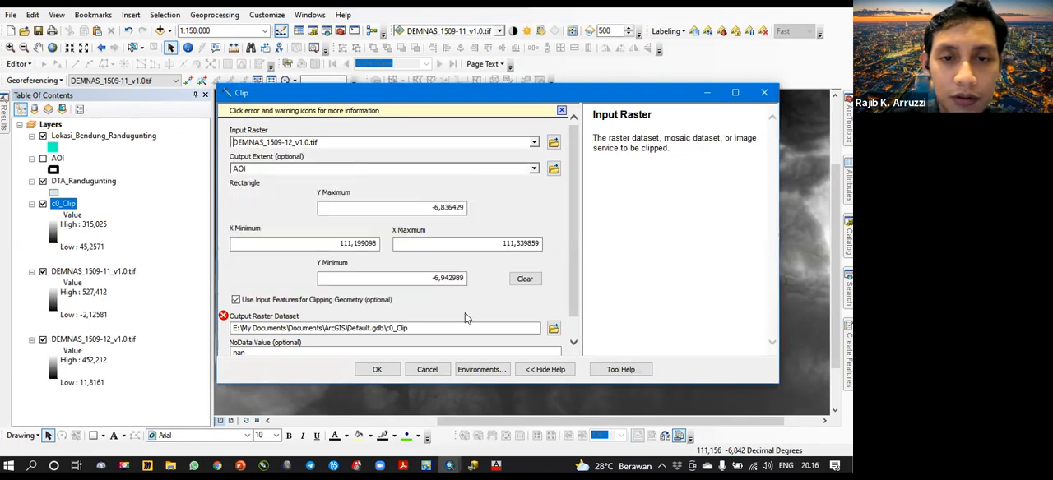
left_click(443, 328)
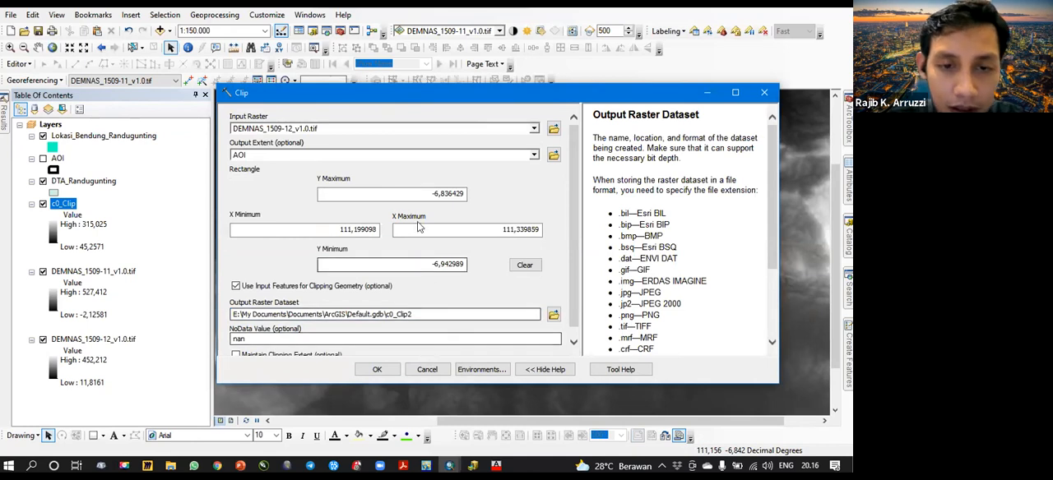
left_click(377, 369)
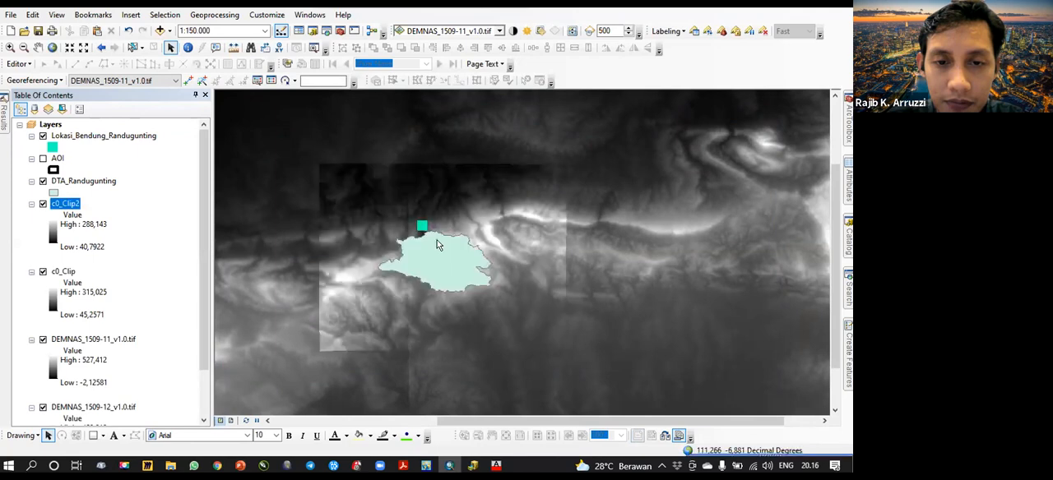
- Hide both full DEMNAS rasters, then group c0_Clip2 and c0_Clip and collapse the group
left_click(43, 339)
left_click(43, 407)
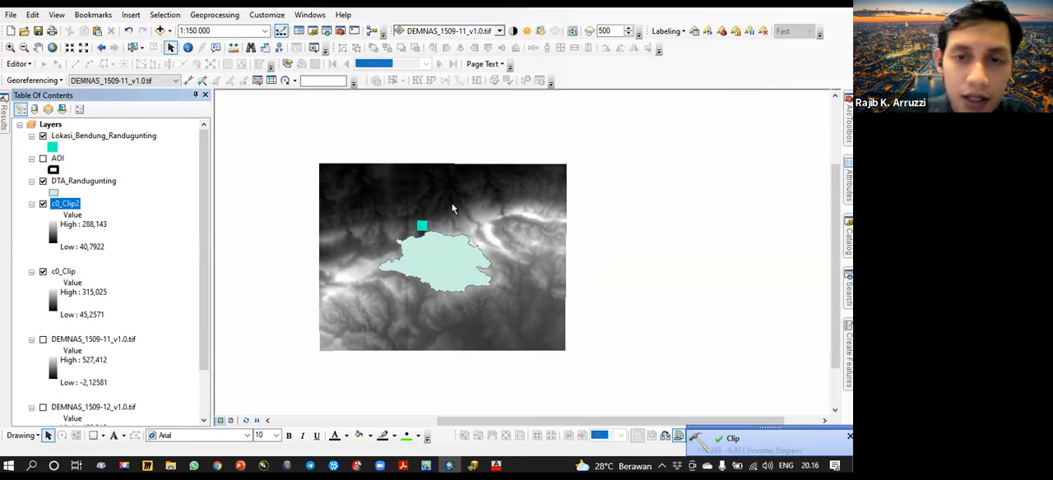
left_click(68, 271, "ctrl")
right_click(74, 208)
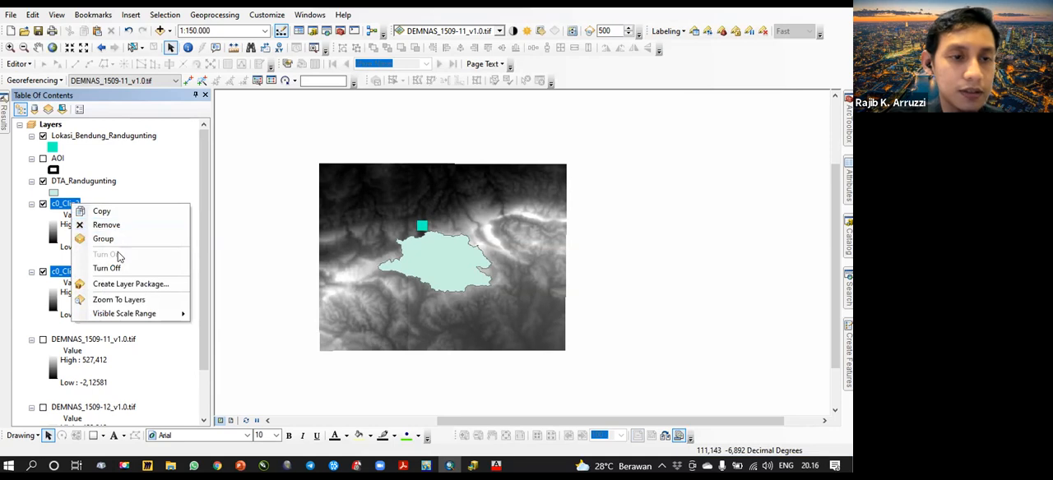
left_click(105, 238)
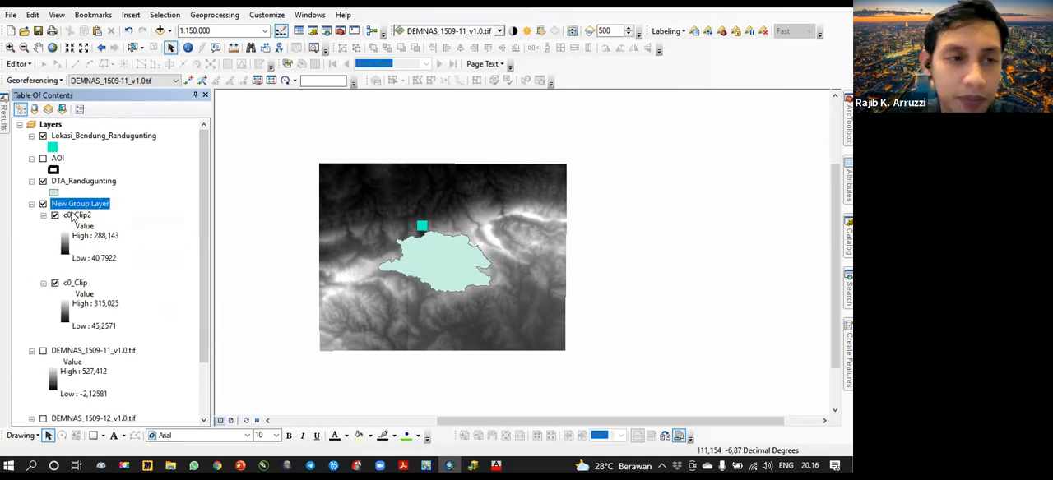
left_click(32, 204)
- Remove the DEMNAS_1509-11_v1.0.tif and DEMNAS_1509-12_v1.0.tif layers from the data frame
left_click(73, 216)
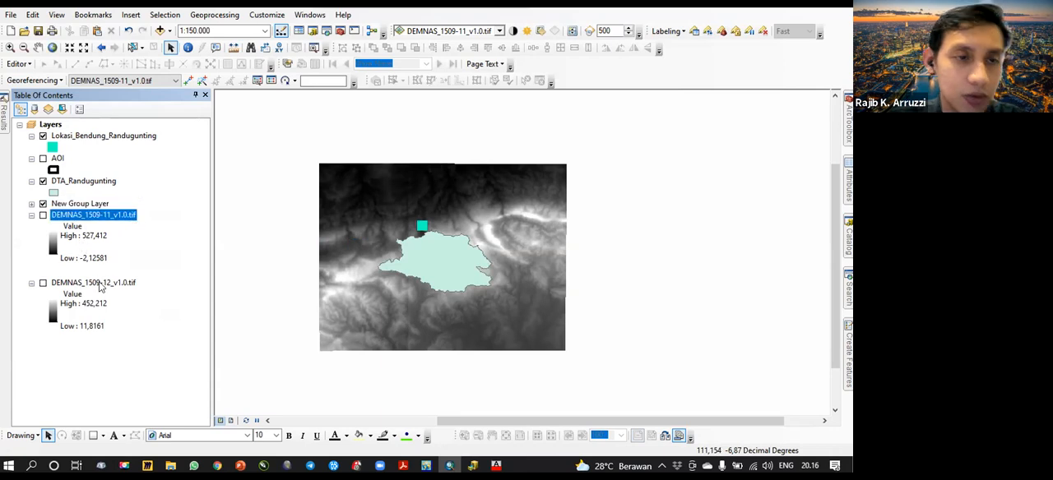
left_click(97, 283, "ctrl")
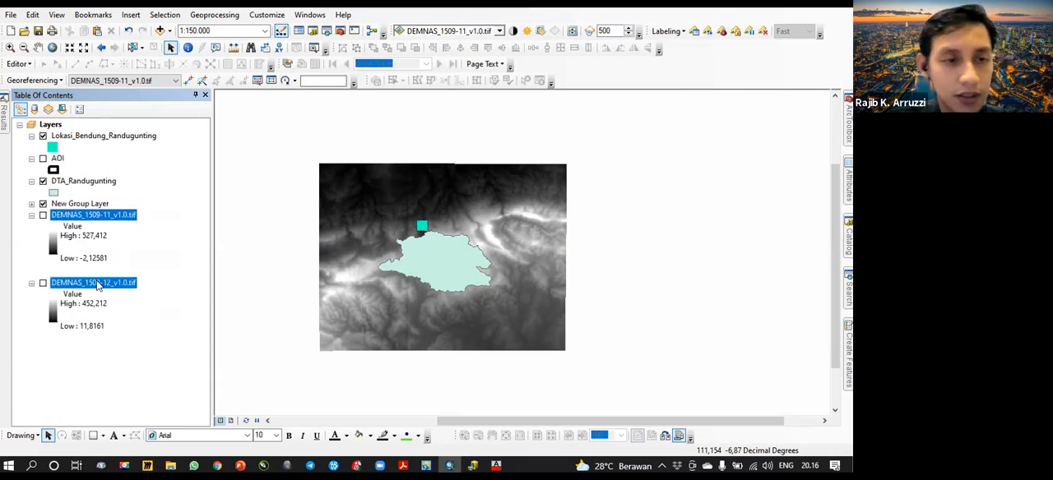
right_click(116, 216)
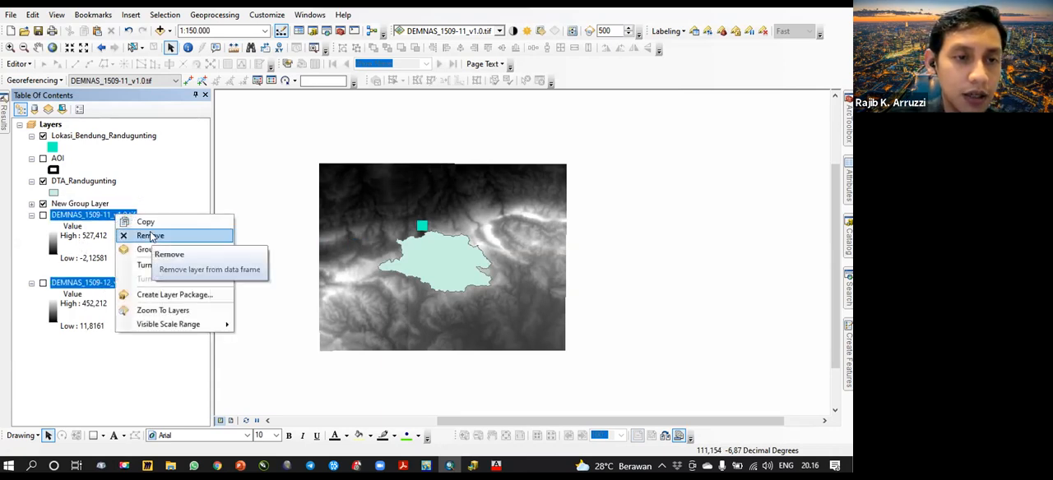
left_click(150, 237)
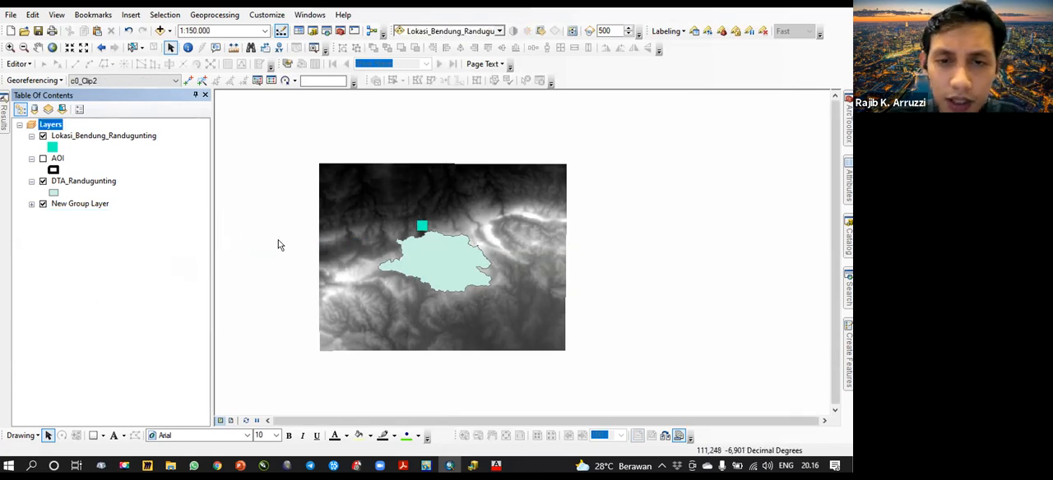
- Zoom the map to the extent of the grouped clipped rasters and inspect the coverage around the catchment
right_click(71, 209)
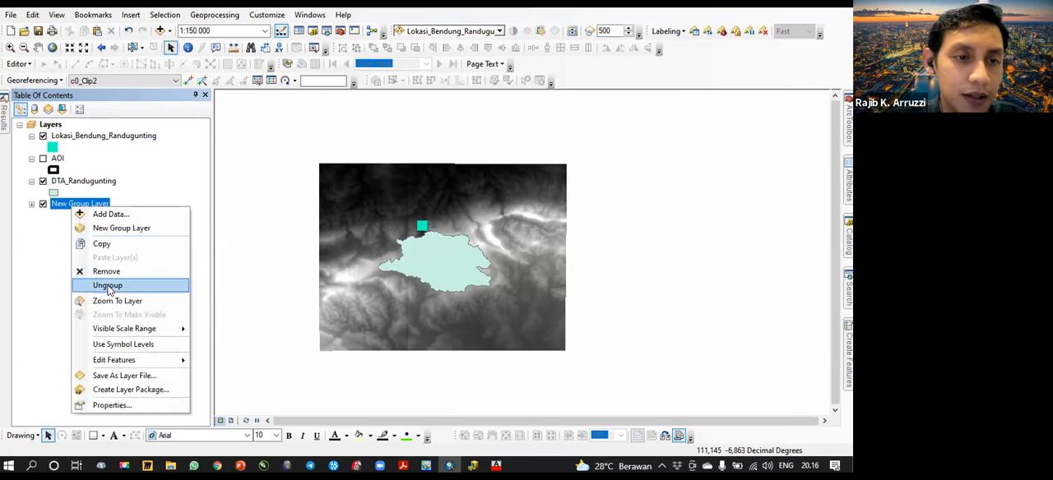
left_click(129, 306)
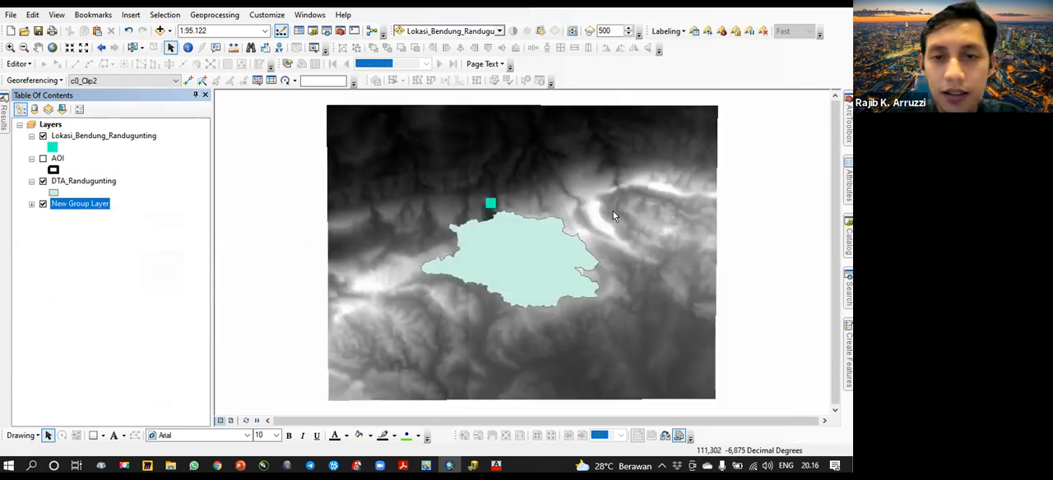
left_click_drag(613, 212, 564, 207)
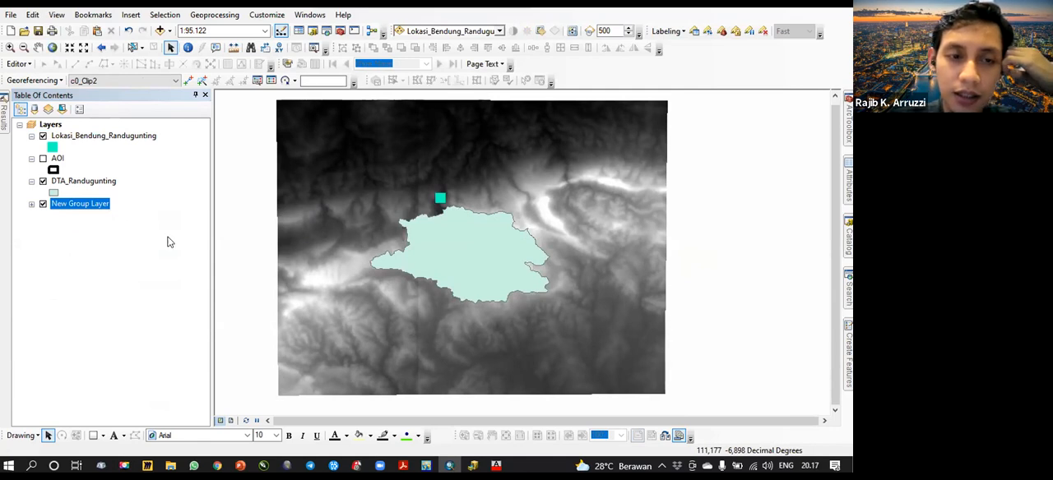
- Switch to ArcCatalog, preview DEM_lokasi_Randugunting.tif in the Pemodelan DAS folder, and return to ArcMap
left_click(472, 466)
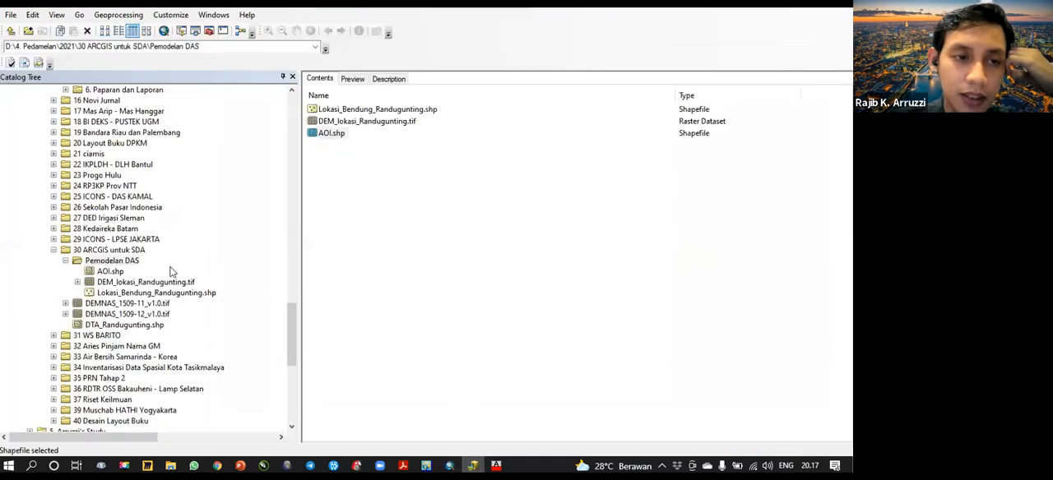
left_click(145, 282)
left_click(352, 78)
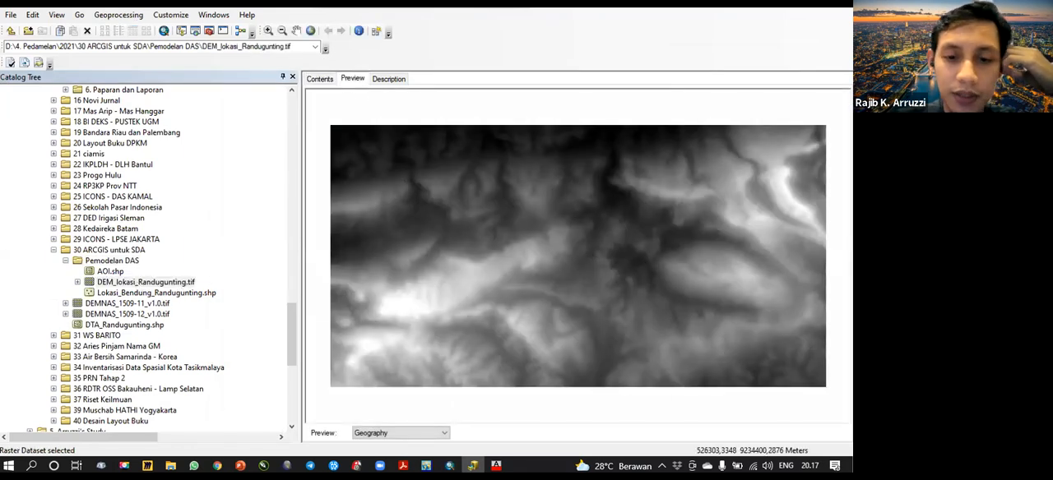
left_click(449, 465)
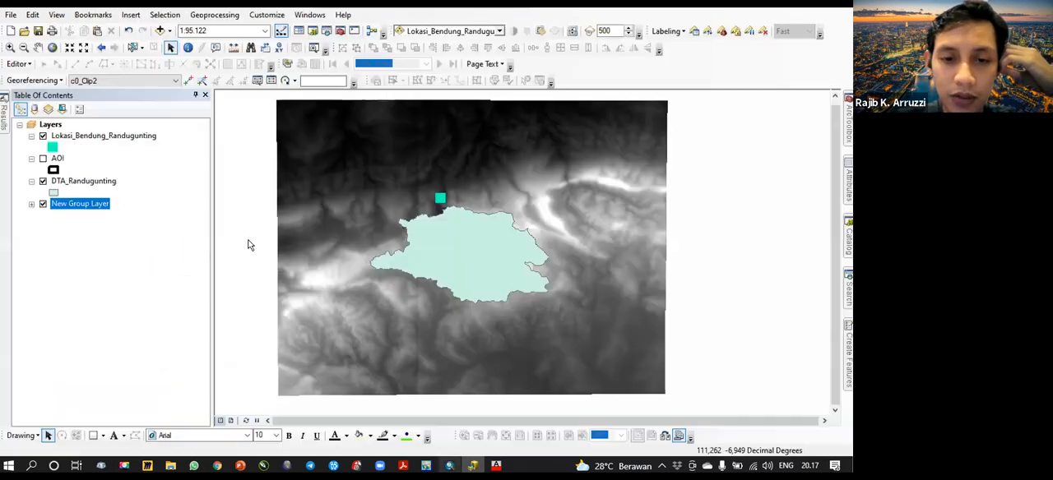
- Remove the New Group Layer and DTA_Randugunting layers from the data frame
right_click(65, 204)
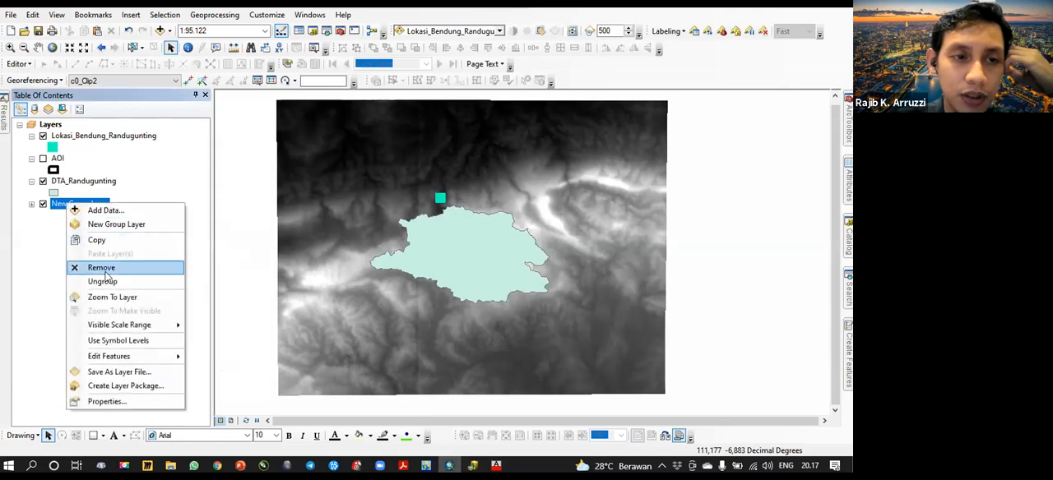
left_click(92, 266)
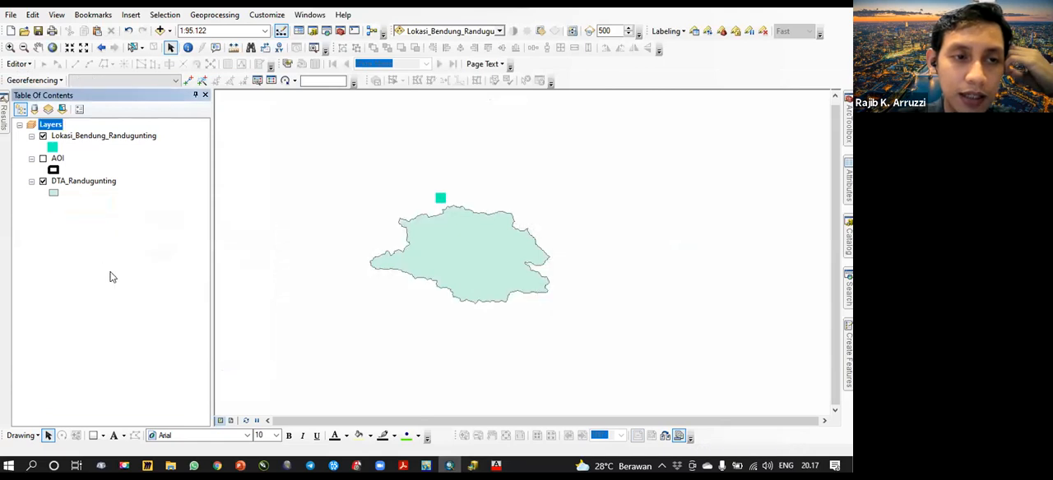
right_click(88, 186)
left_click(98, 205)
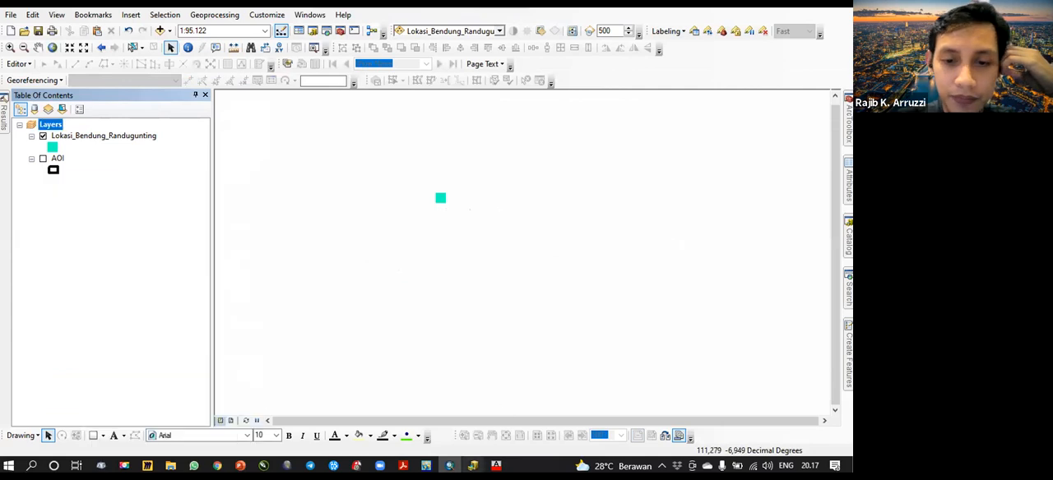
- Add DEM_lokasi_Randugunting.tif from the Pemodelan DAS folder in ArcCatalog to the ArcMap layers
key("alt+Tab")
left_click(191, 283)
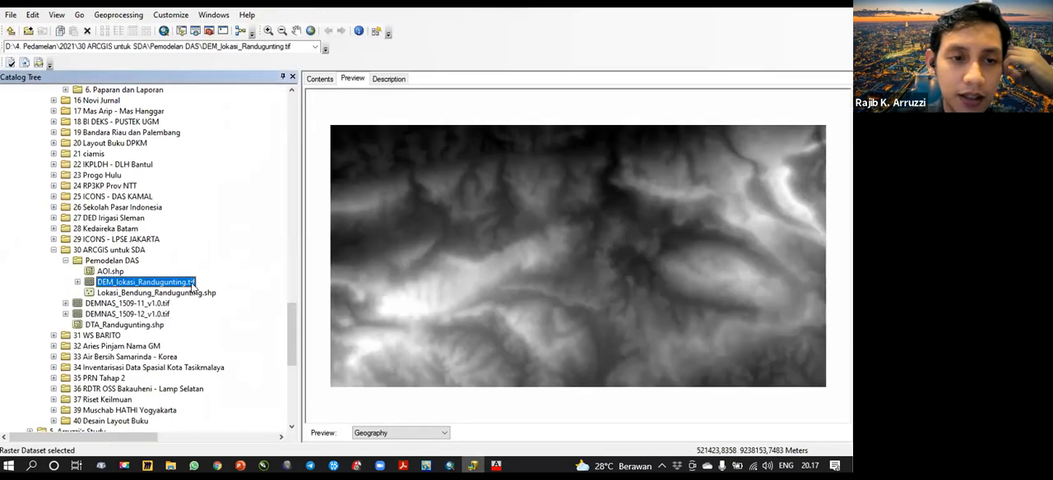
mouse_move(191, 285)
left_mouse_down()
mouse_move(447, 452)
mouse_move(395, 391)
mouse_move(123, 216)
left_mouse_up()
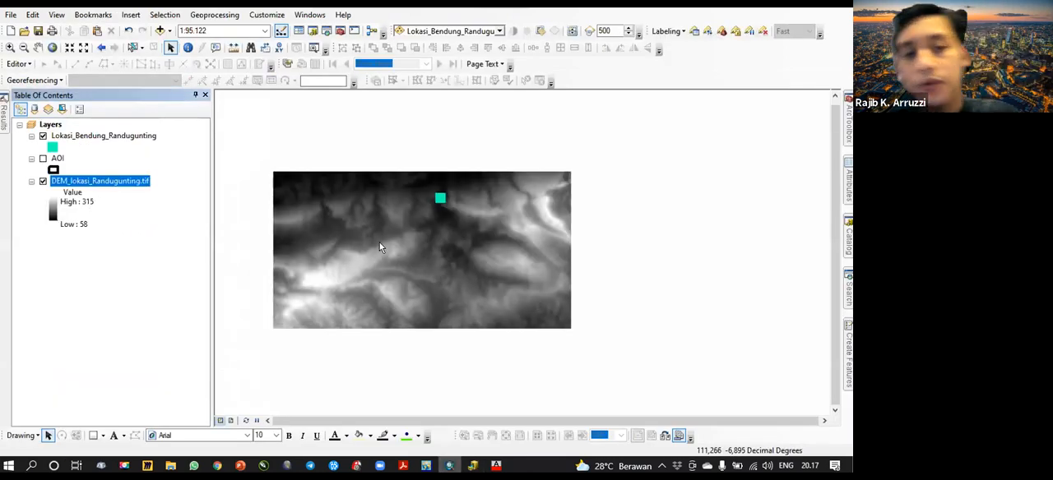
- Remove the AOI layer from the data frame and select the DEM_lokasi_Randugunting.tif layer
right_click(59, 163)
left_click(79, 175)
left_click(101, 137)
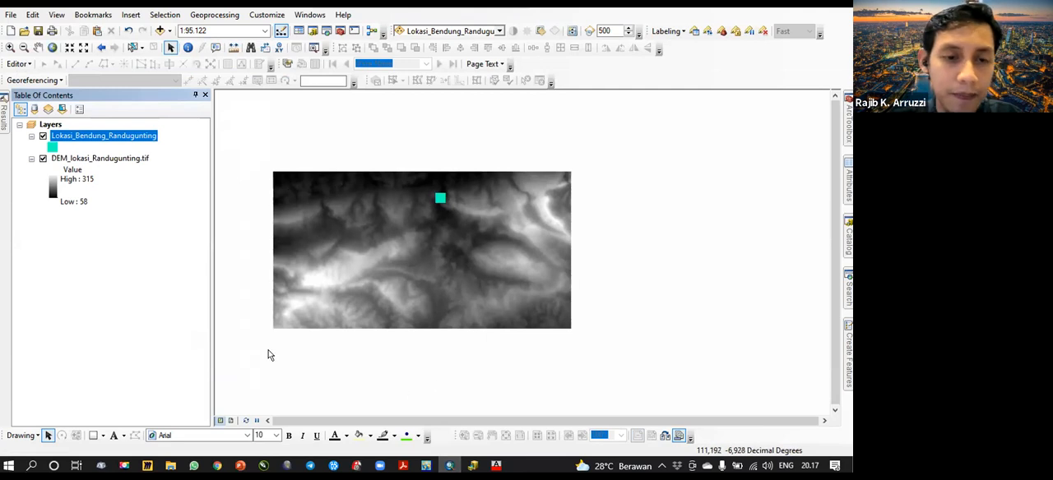
left_click(100, 159)
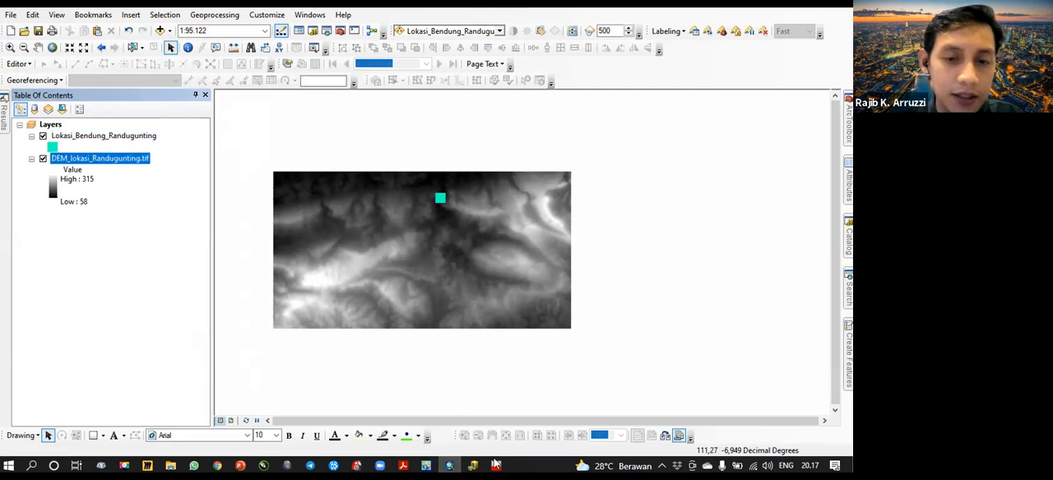
- Switch to PowerPoint, review the work stages on the Persiapan slide, and return to ArcMap
left_click(240, 466)
left_click(105, 186)
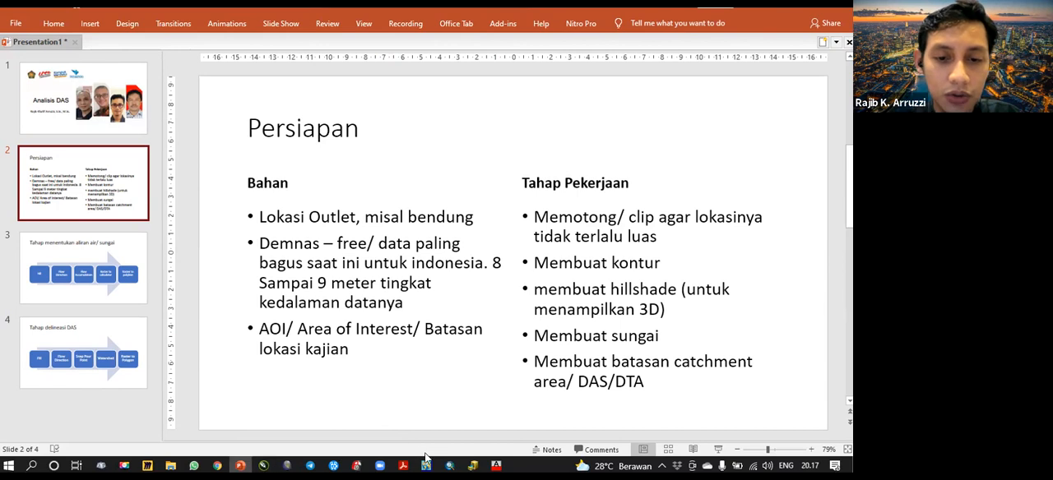
left_click(448, 466)
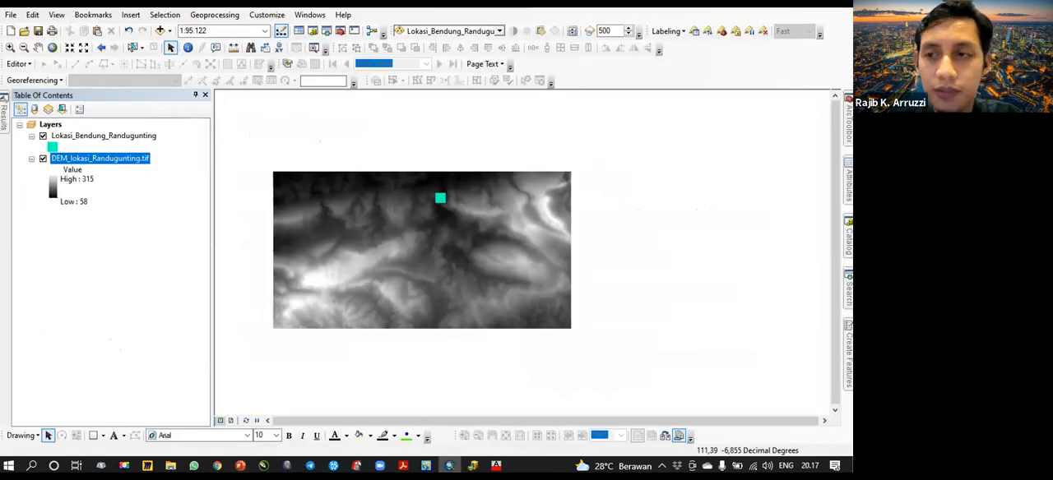
- Search the tools for "contour" and open the Spatial Analyst Contour tool
left_click(849, 291)
left_click_drag(711, 142, 627, 145)
type("contour")
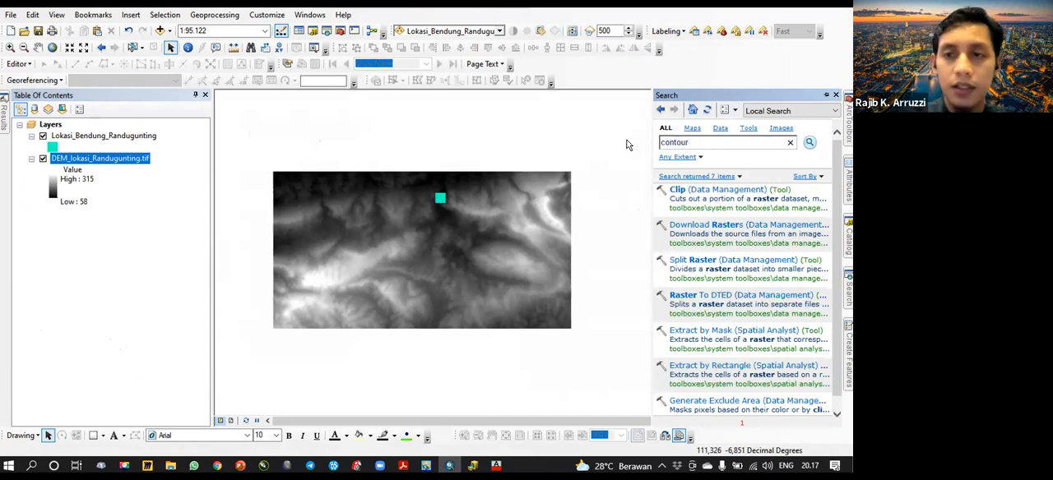
key("Return")
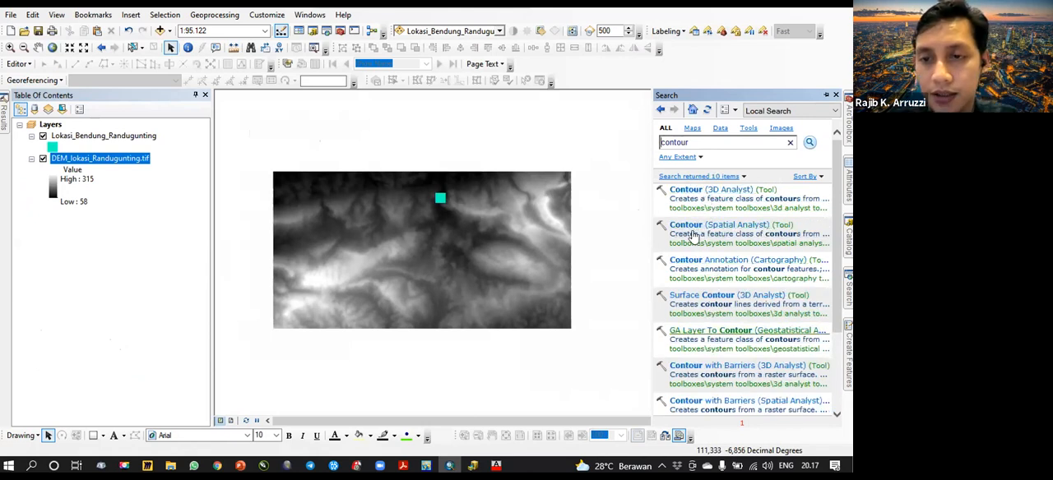
left_click(709, 228)
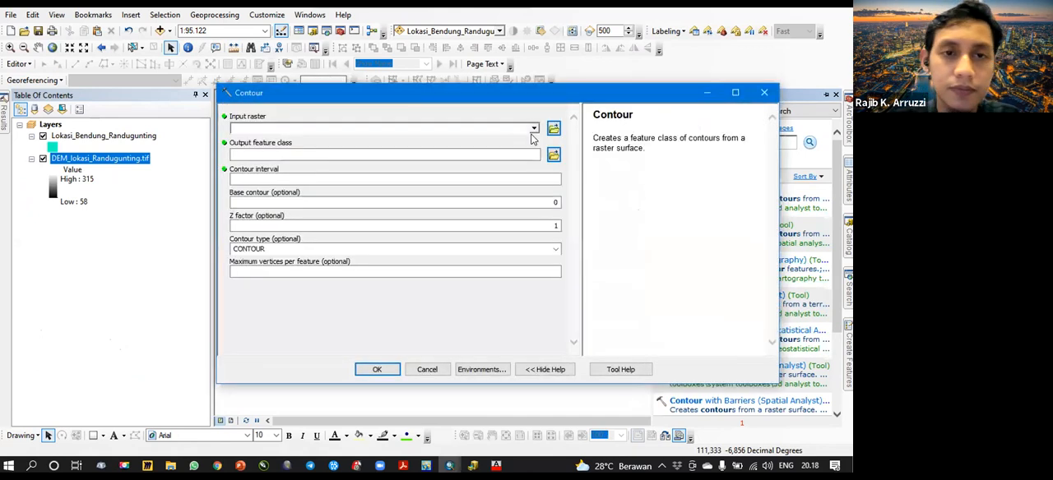
- Generate contours from DEM_lokasi_Randugunting.tif with a contour interval of 100 and the default output feature class
left_click(533, 129)
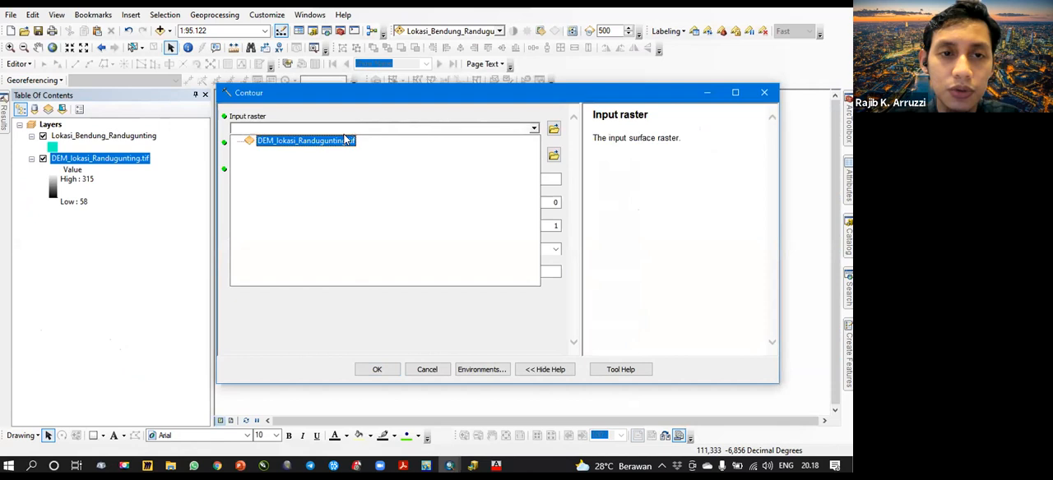
left_click(341, 143)
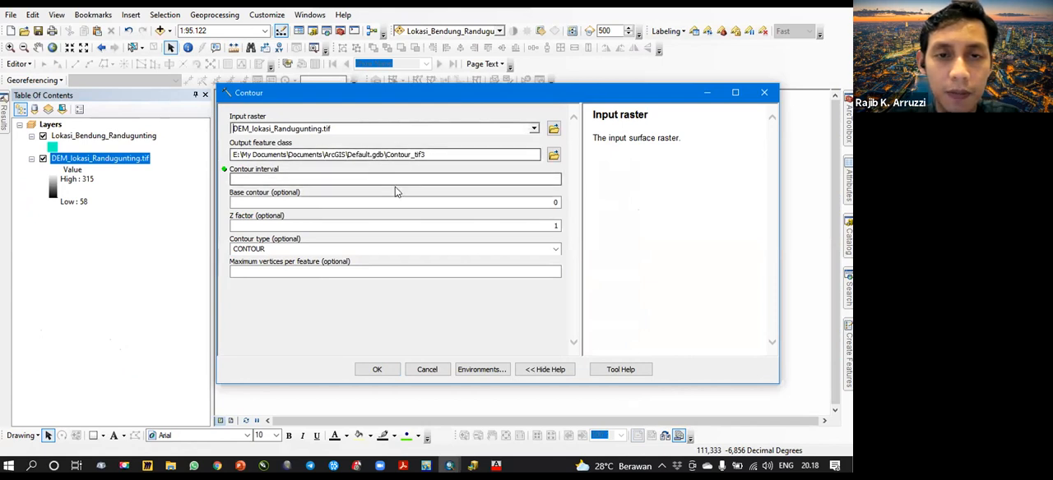
left_click(454, 179)
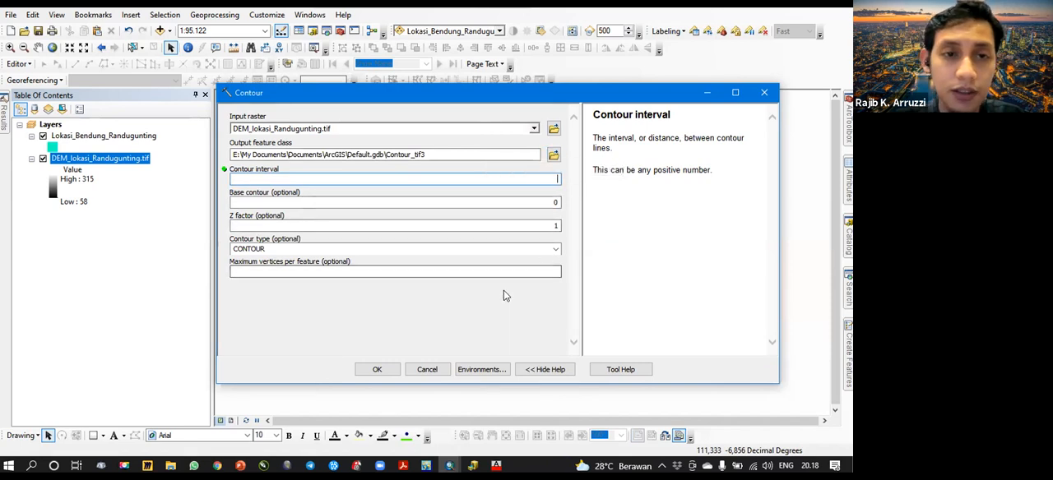
left_click(535, 180)
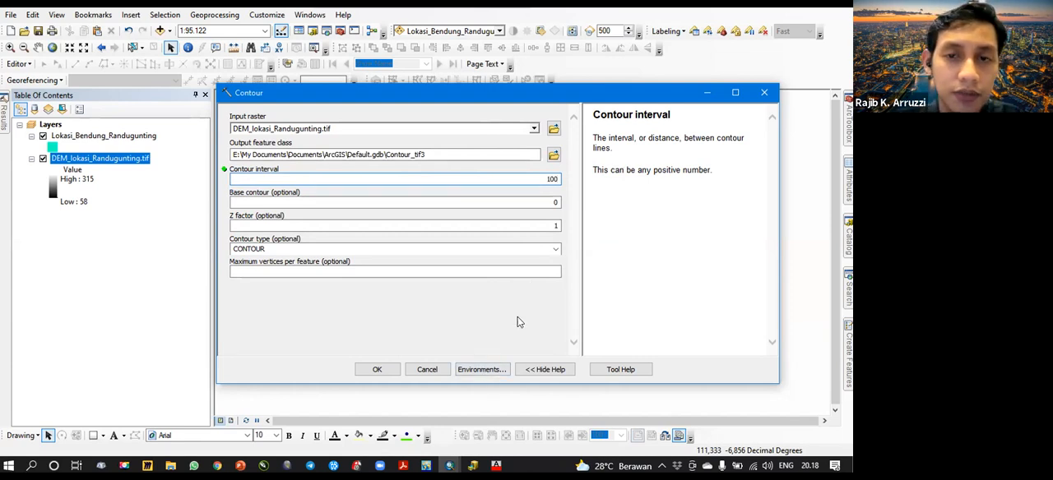
left_click(397, 362)
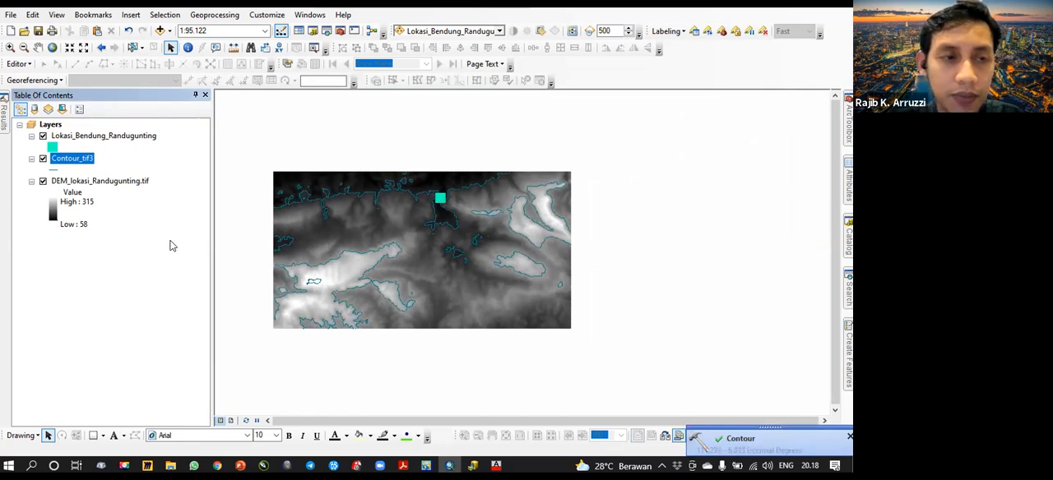
left_click(126, 271)
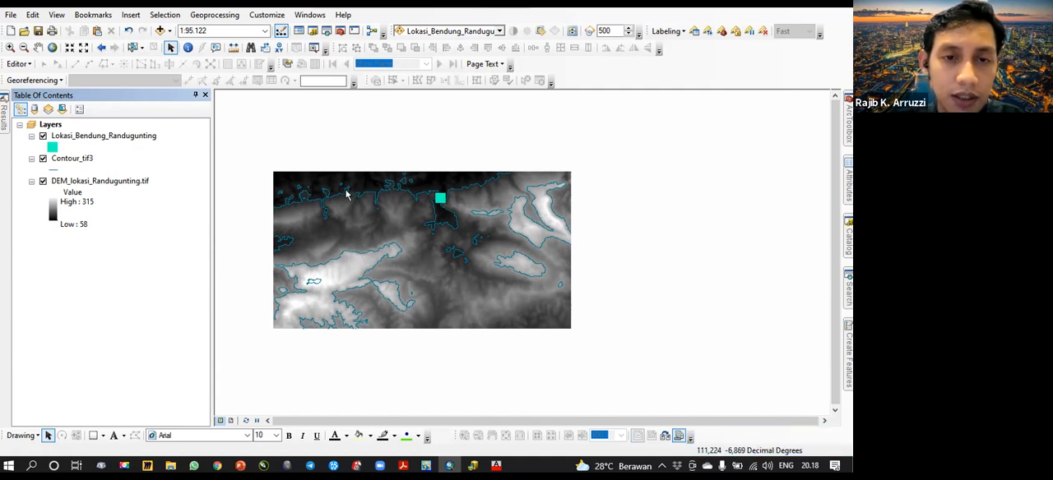
- Run the Spatial Analyst Contour tool again on DEM_lokasi_Randugunting.tif with a contour interval of 25
left_click(124, 230)
left_click(79, 156)
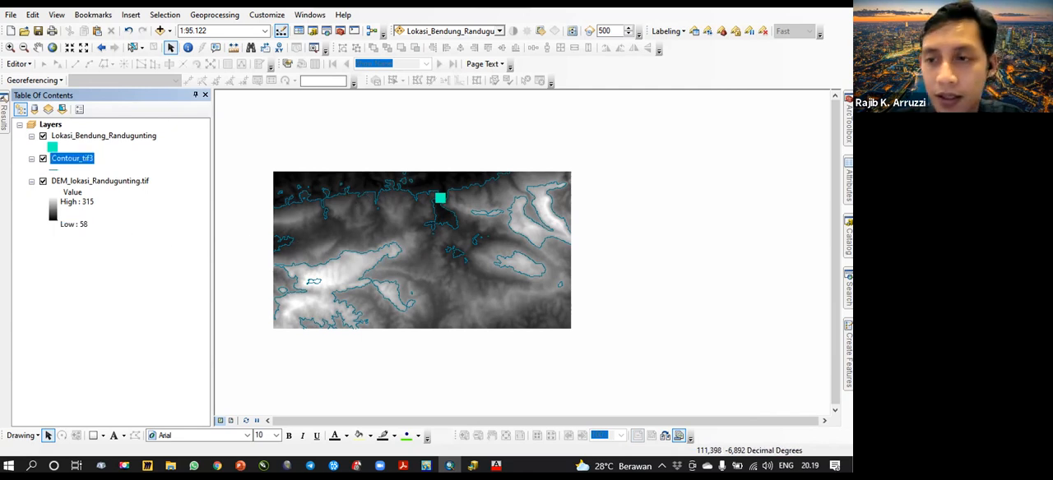
left_click(848, 286)
left_click(690, 225)
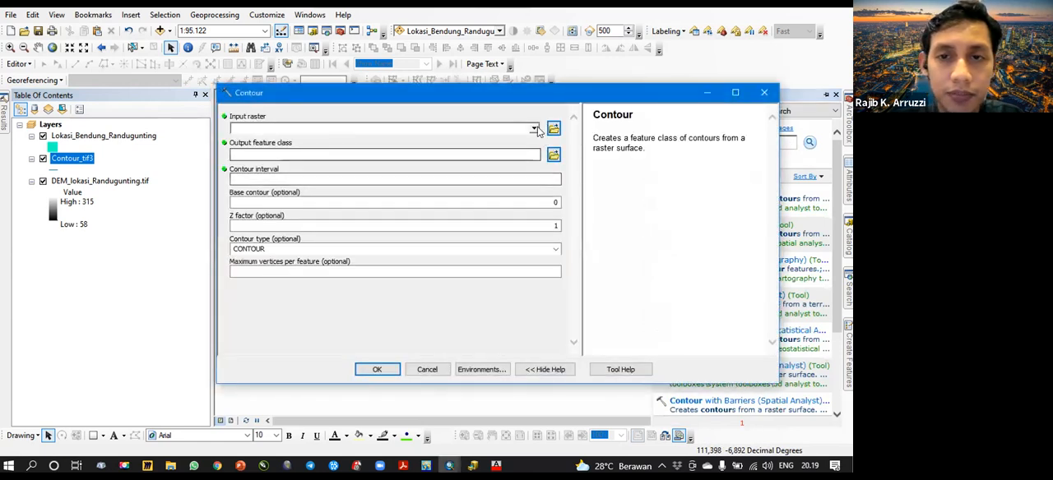
left_click(534, 129)
left_click(301, 141)
left_click(509, 178)
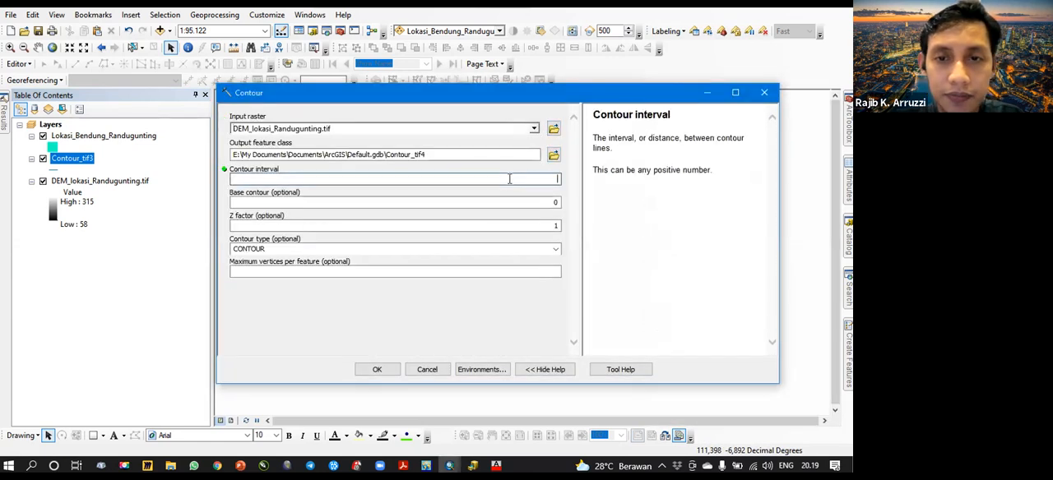
type("2")
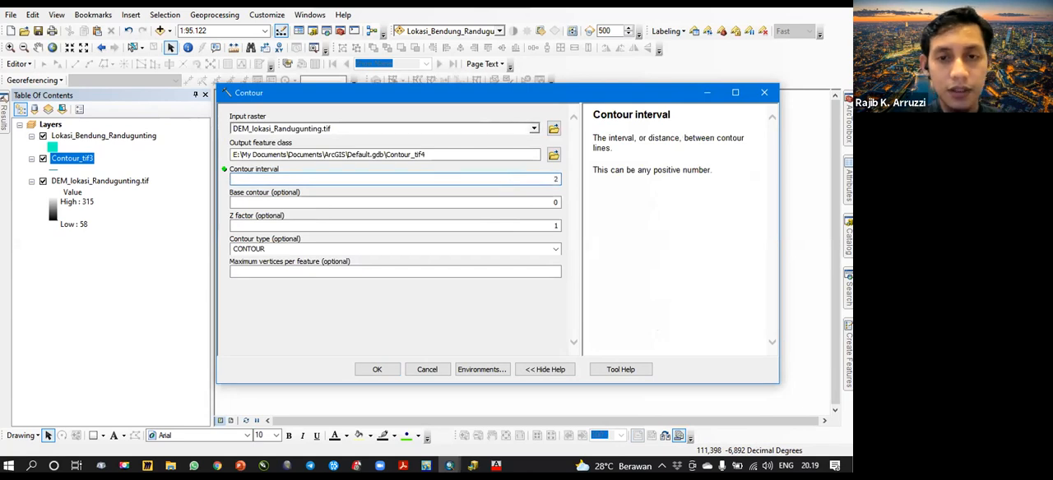
type("5")
left_click(377, 369)
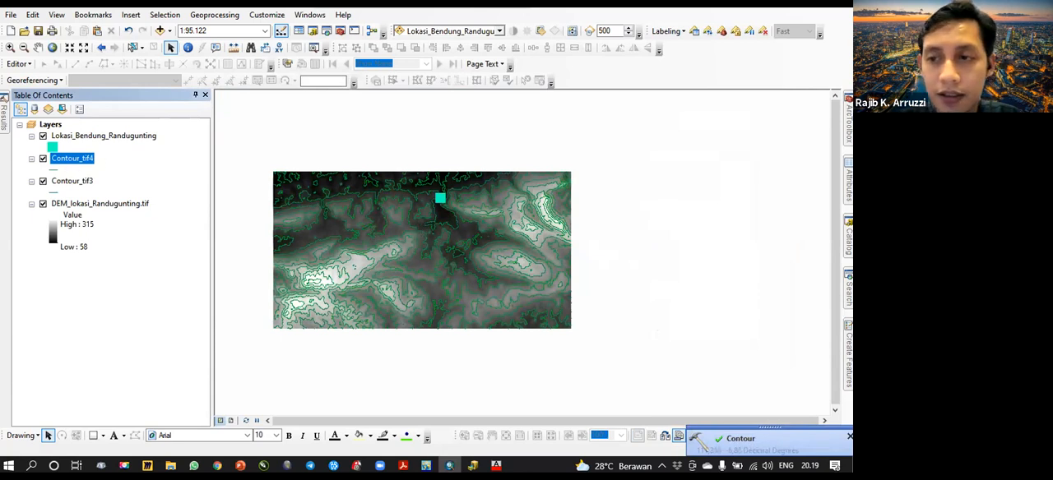
- Generate a third contour set from DEM_lokasi_Randugunting.tif with a contour interval of 10
left_click(848, 288)
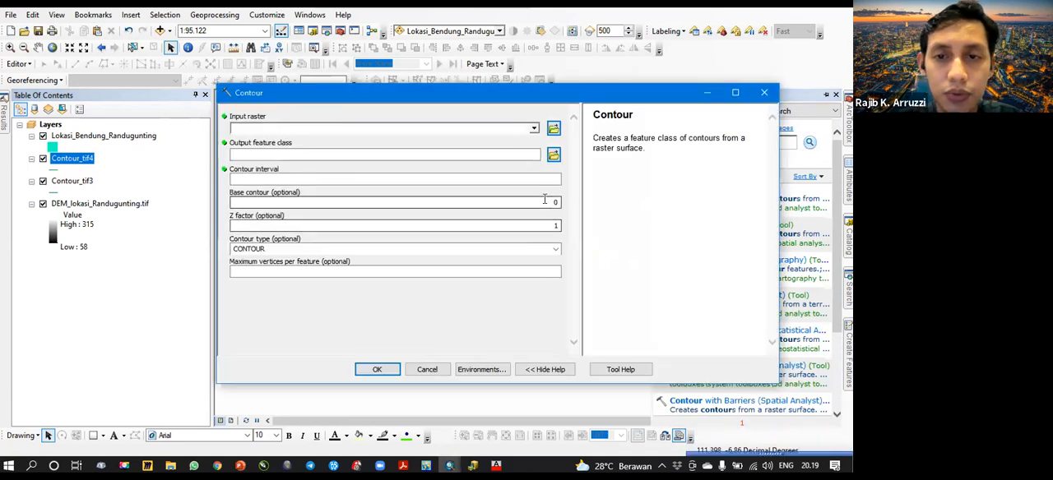
left_click(542, 200)
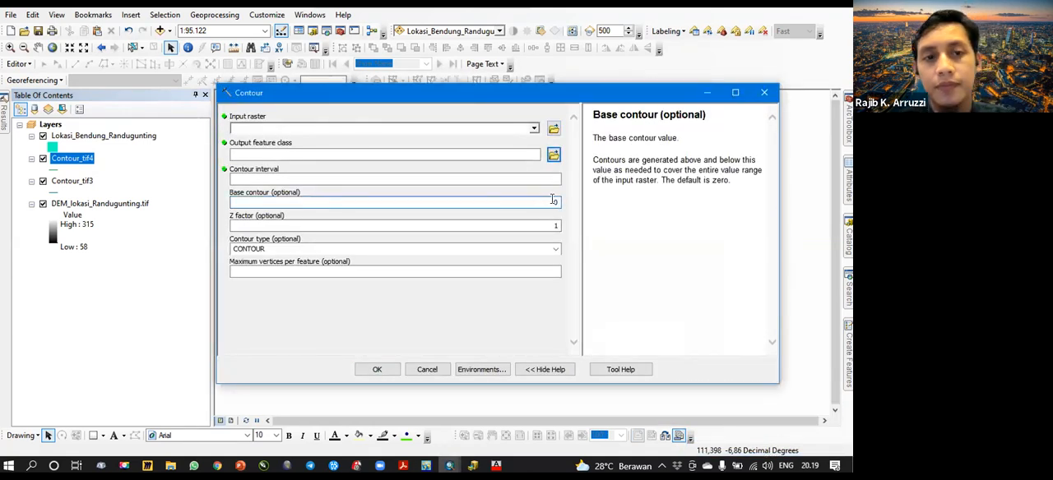
left_click(534, 128)
left_click(329, 144)
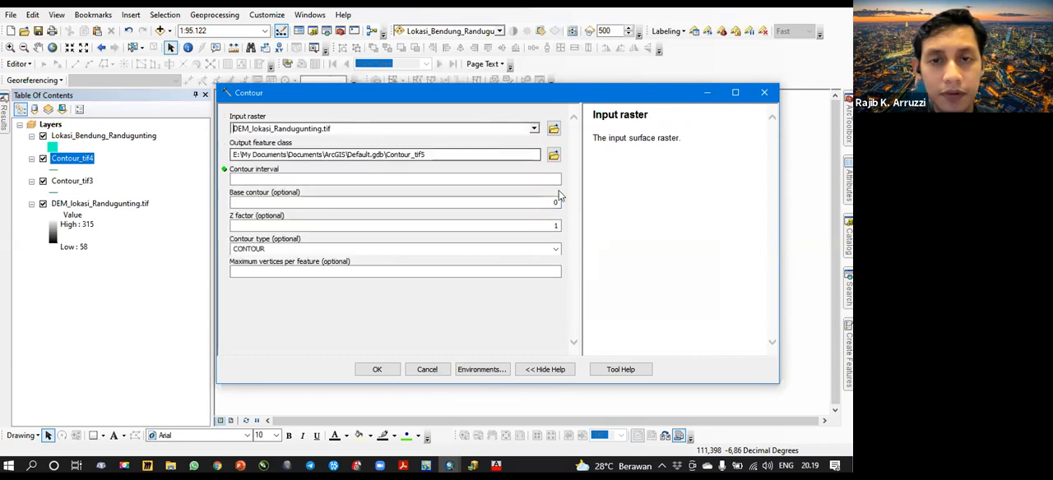
left_click(543, 181)
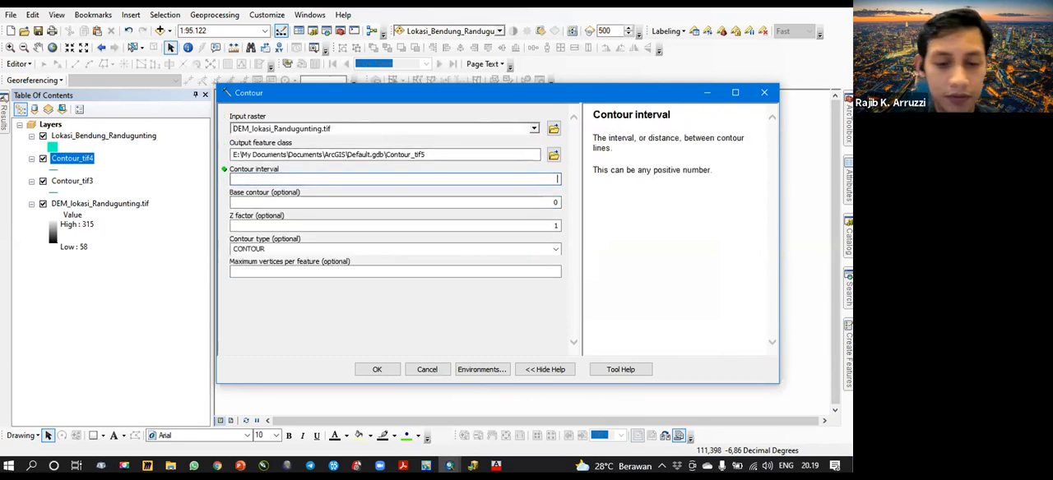
left_click(377, 369)
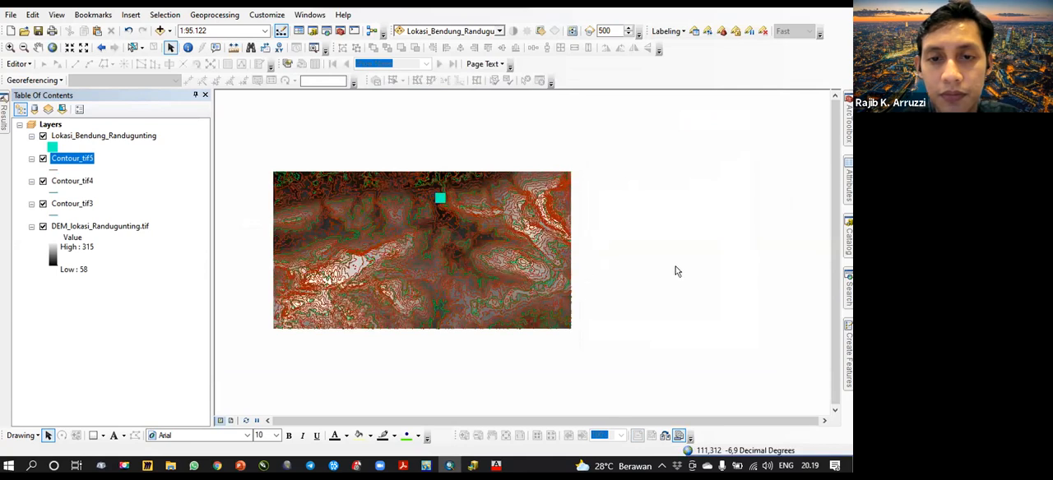
- Hide the Contour_tif4 and Contour_tif3 layers so that only the Contour_tif5 contours are drawn over the DEM
left_click(43, 181)
left_click(42, 204)
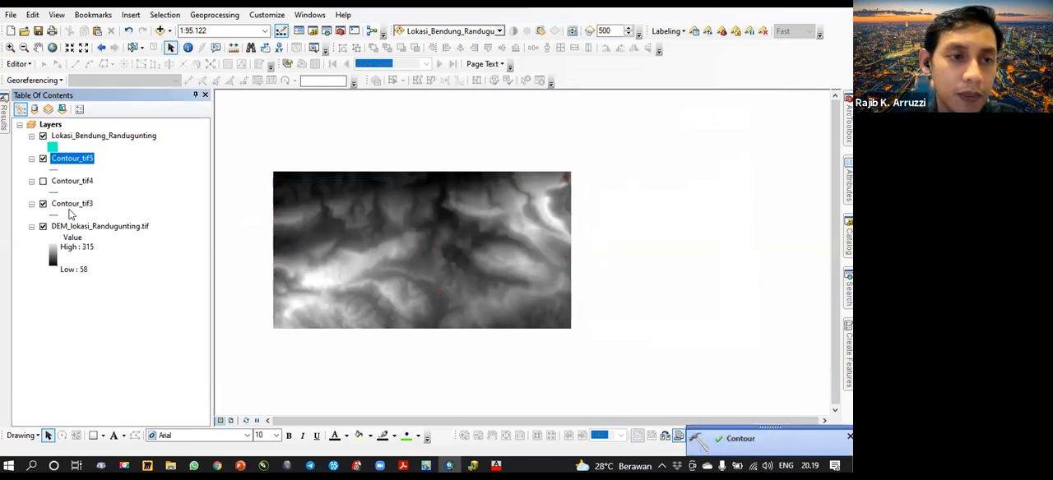
scroll(482, 240, "up", 2)
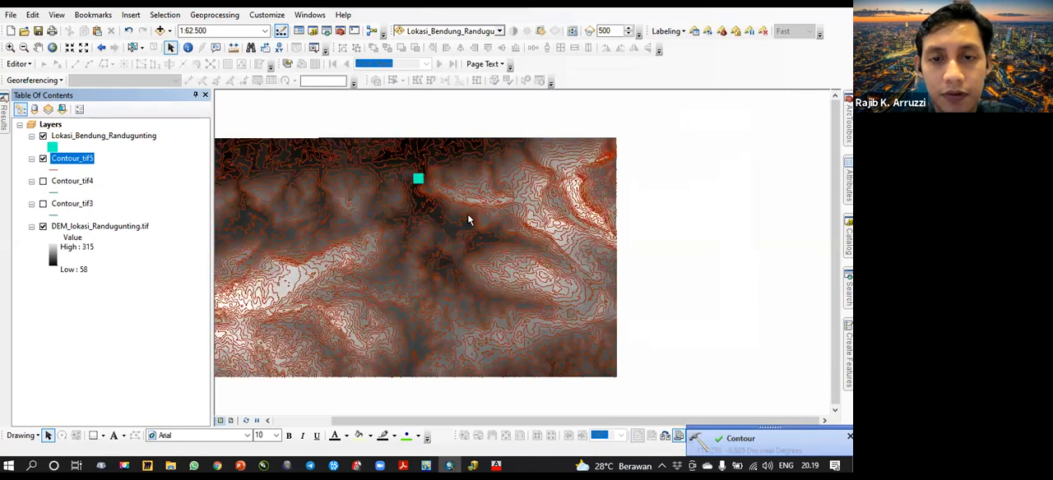
- In the Label Manager, turn on labels for Contour_tif5 only and use Contour as its label field
scroll(468, 220, "up", 5)
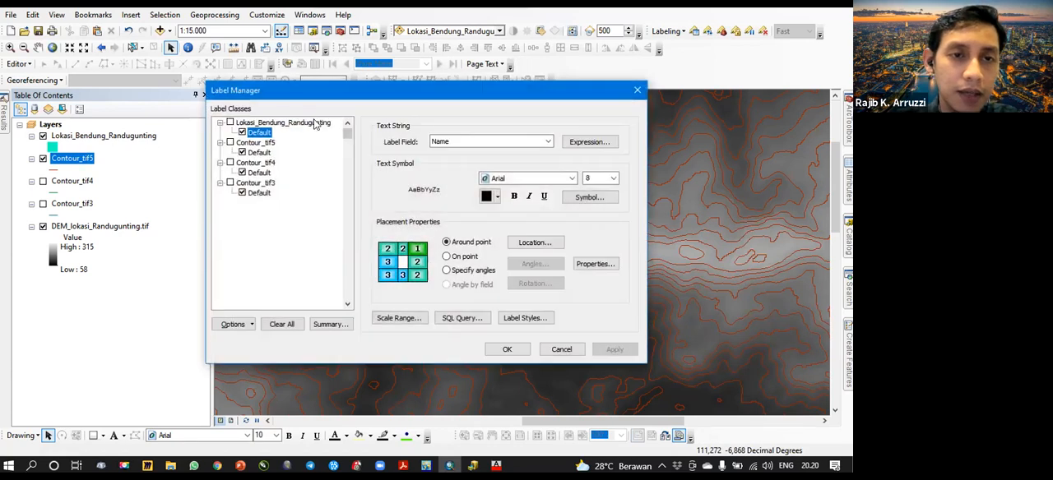
left_click(230, 123)
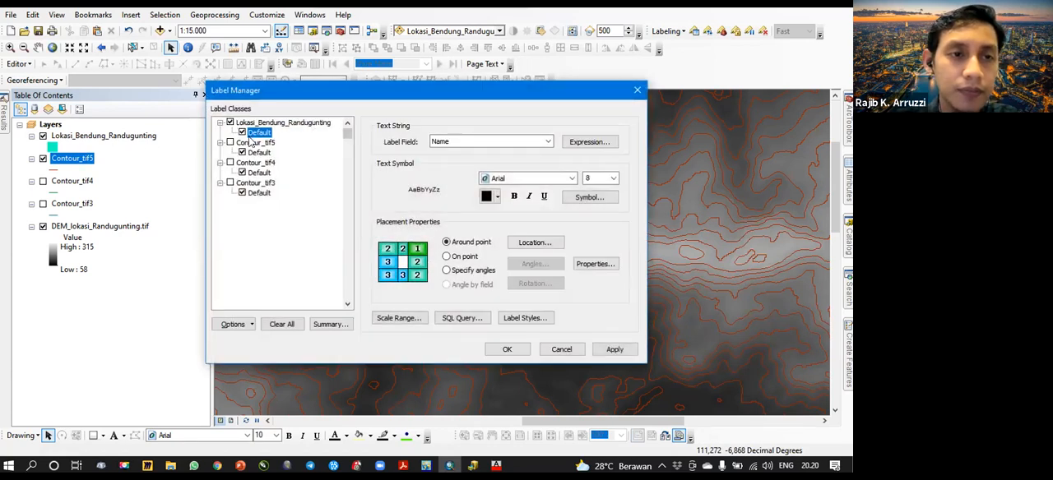
left_click(256, 152)
left_click(230, 123)
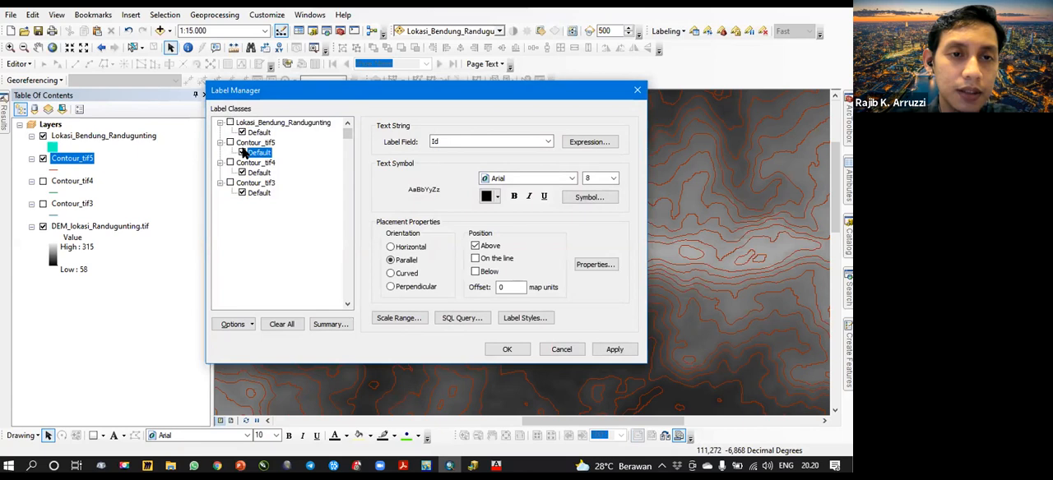
left_click(230, 143)
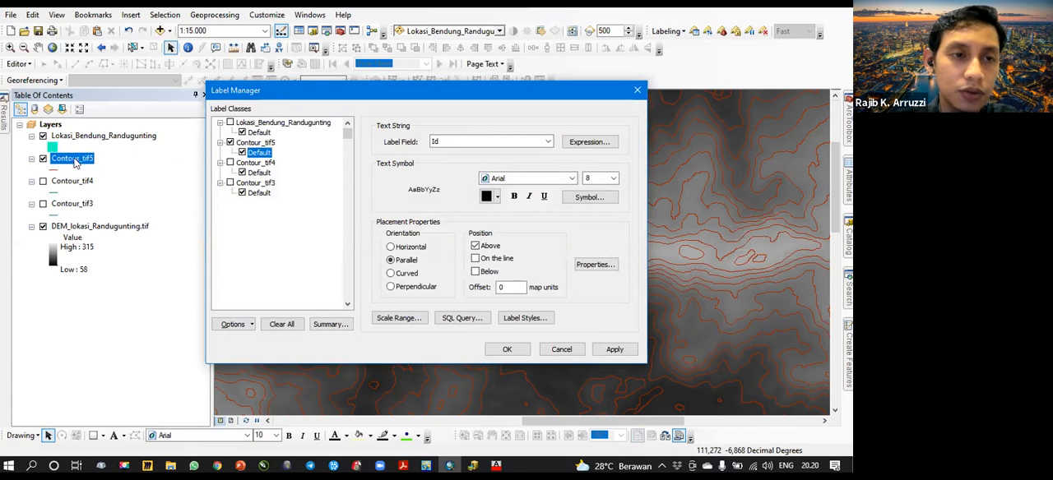
left_click(518, 145)
left_click(485, 168)
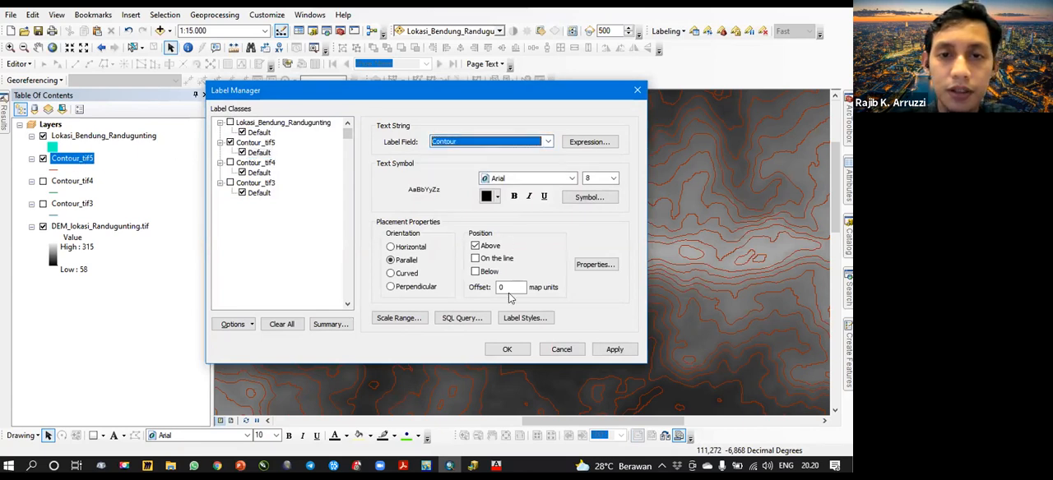
left_click(508, 349)
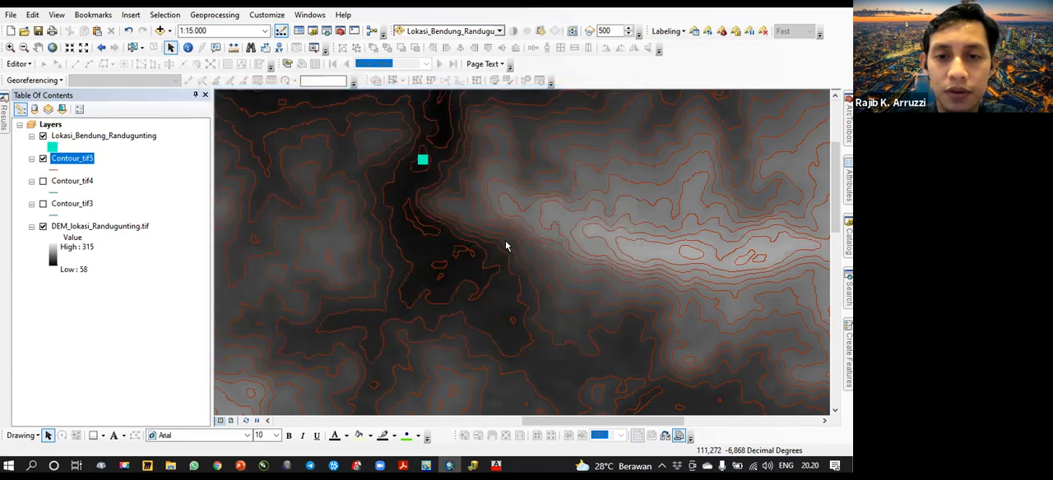
- Examine the contour elevation labels around the dam site at several map scales
scroll(505, 240, "down", 3)
left_click_drag(522, 283, 472, 265)
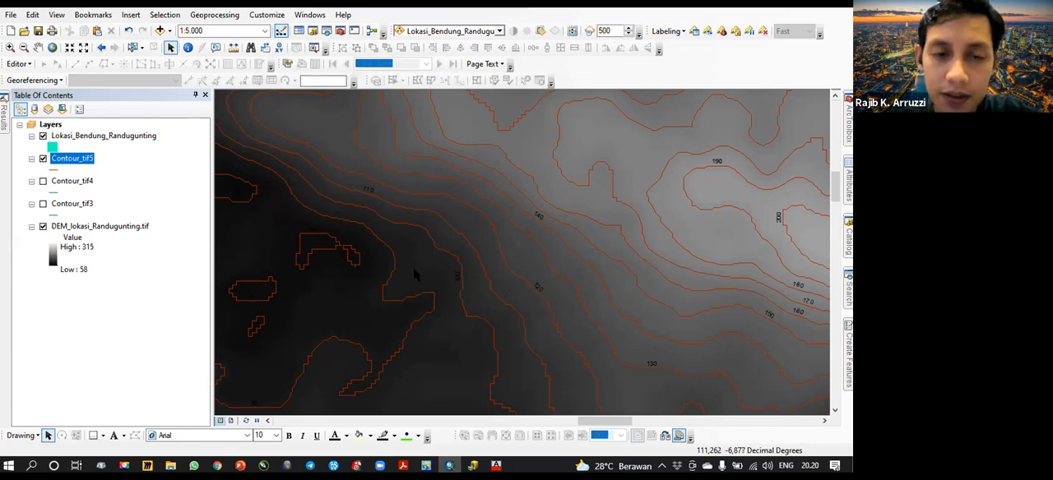
scroll(413, 267, "down", 3)
scroll(510, 259, "down", 2)
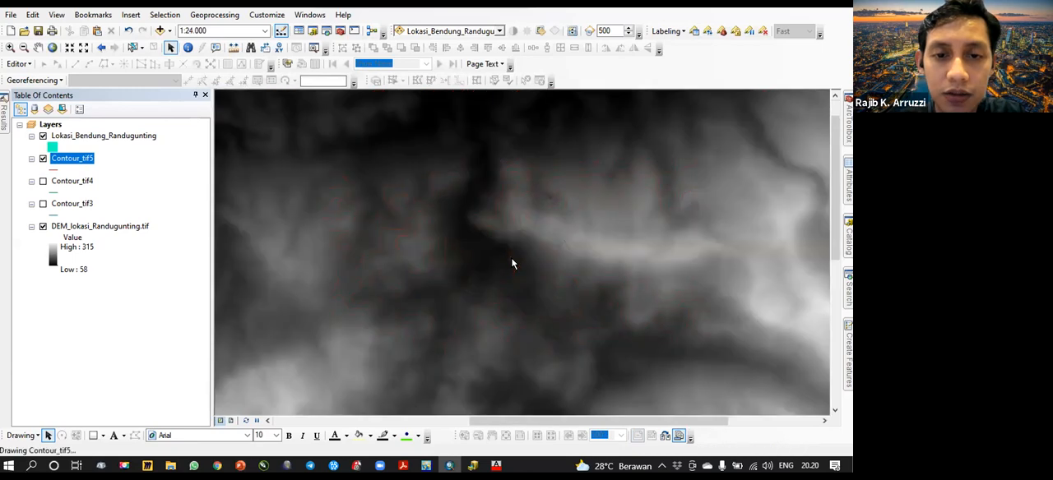
left_click_drag(539, 260, 520, 243)
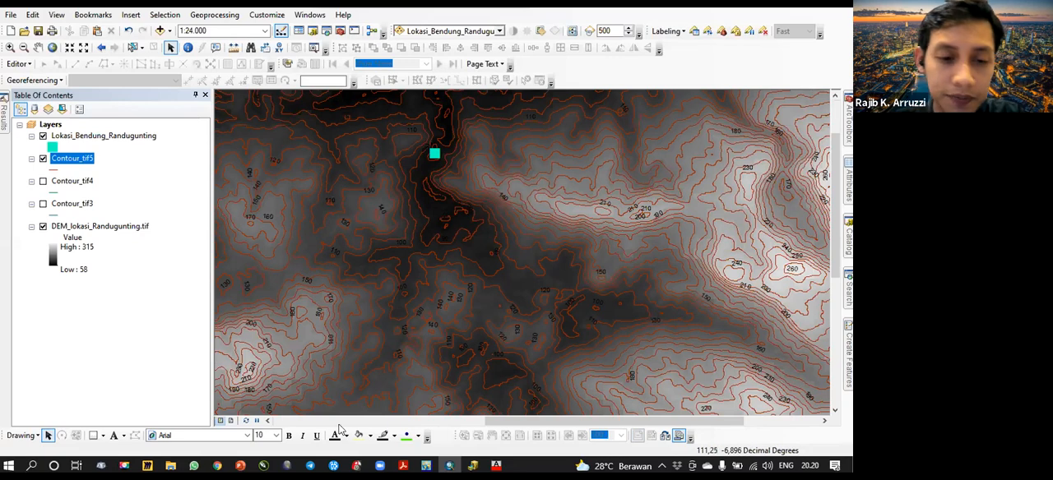
- Check the stage after contour creation on the Persiapan slide in PowerPoint and return to ArcMap
left_click(241, 466)
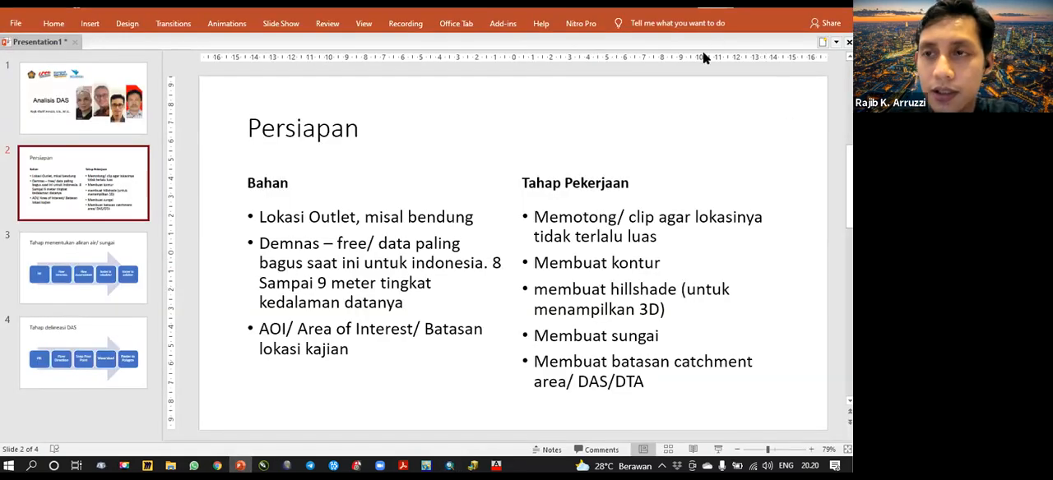
mouse_move(380, 466)
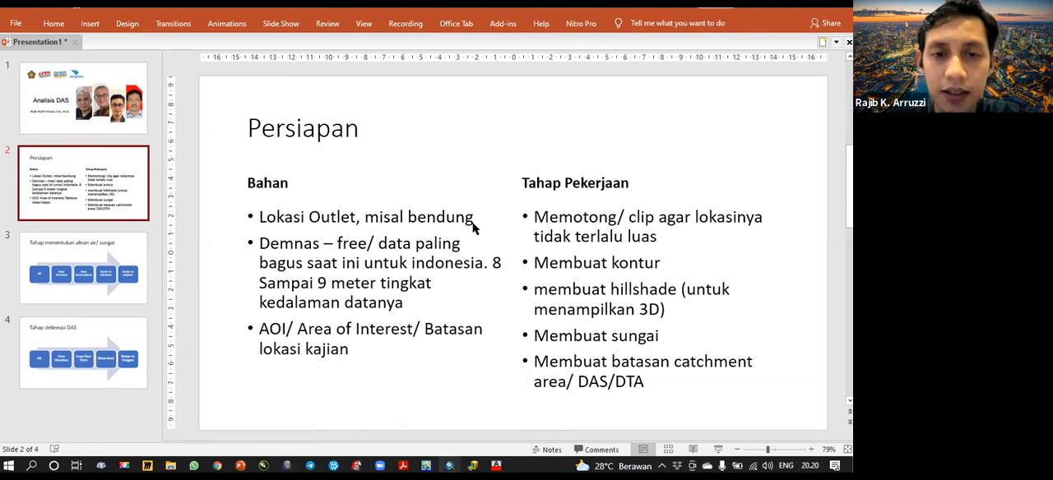
key("alt+Tab")
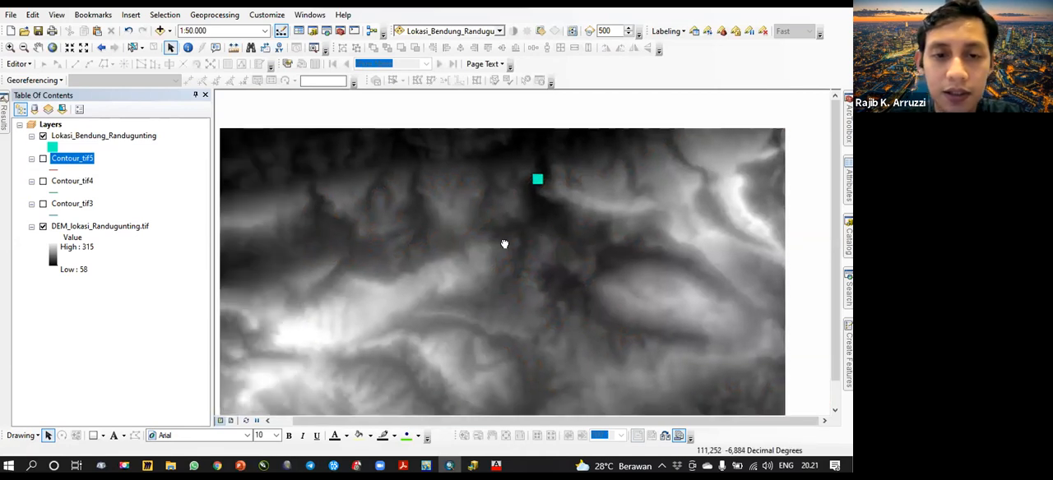
- Search the geoprocessing tools for hillshade and open the Hillshade (Spatial Analyst) tool
left_click_drag(504, 244, 463, 228)
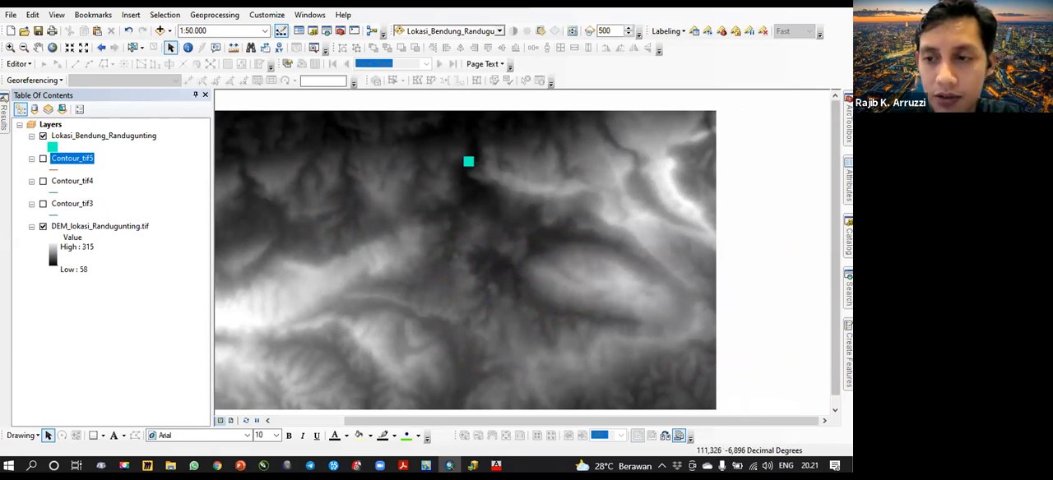
left_click(848, 290)
key("ctrl+a")
type("h")
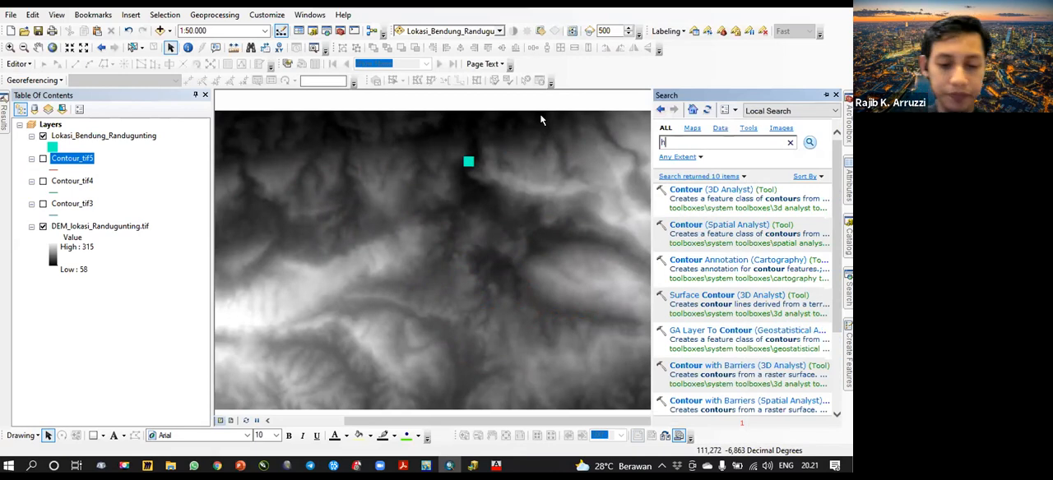
type("illshade")
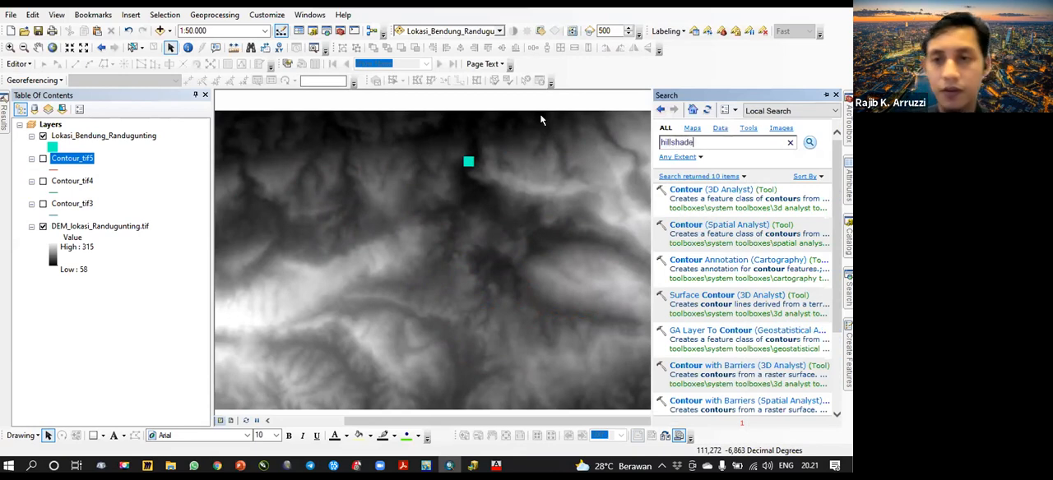
key("Return")
left_click(707, 229)
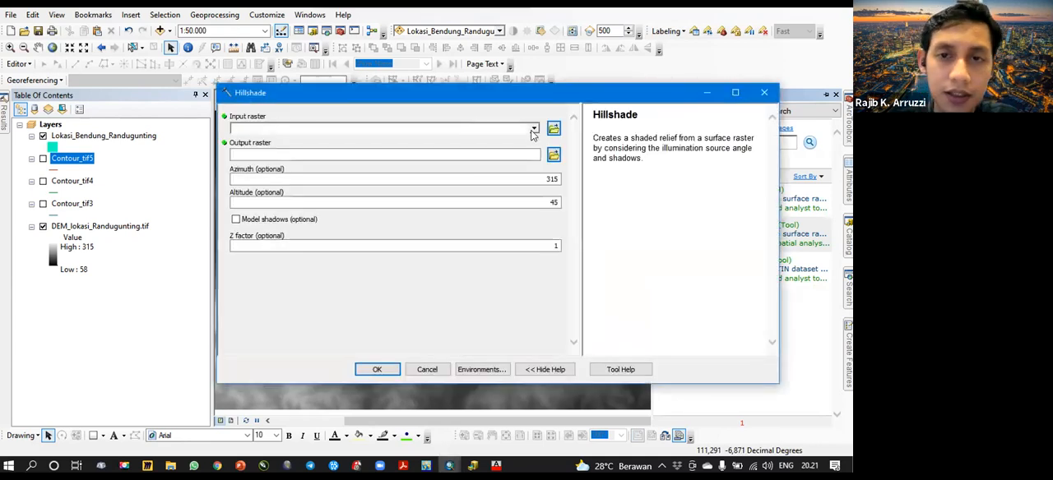
- Run Hillshade on DEM_lokasi_Randugunting.tif, keeping the default output HillSha_tif1, azimuth 315, altitude 45 and Z factor 1
left_click(533, 129)
left_click(296, 142)
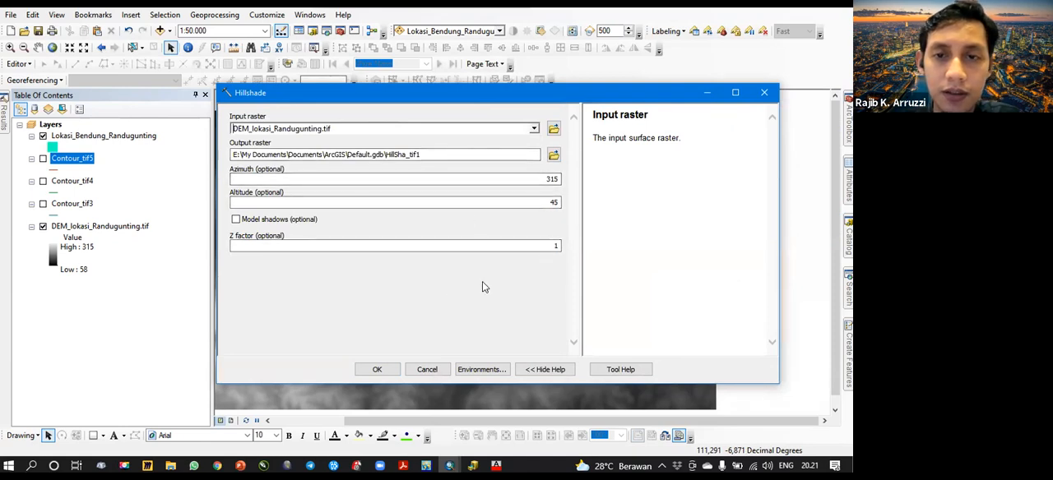
left_click(377, 370)
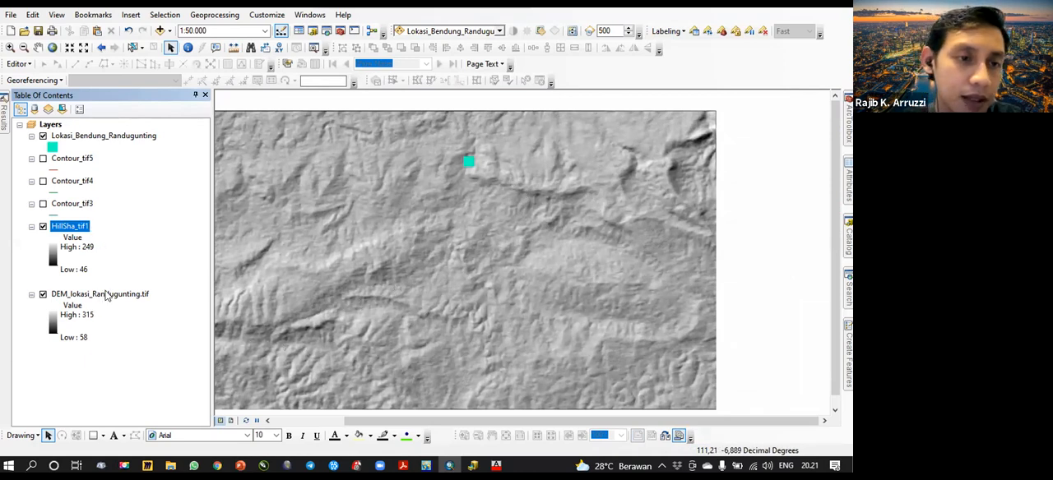
- Hide HillSha_tif1 and apply the green-yellow-red color ramp to the stretched symbology of DEM_lokasi_Randugunting.tif
left_click(42, 227)
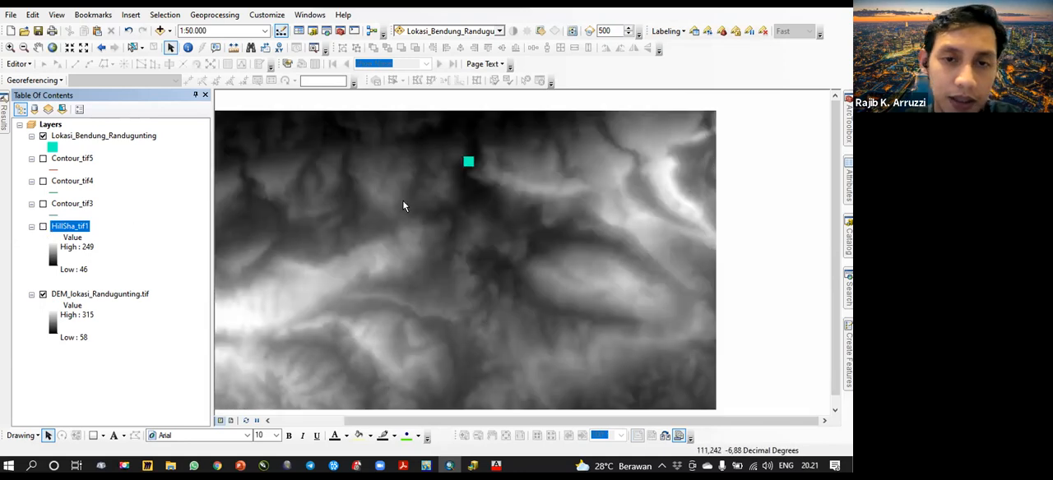
left_click(111, 296)
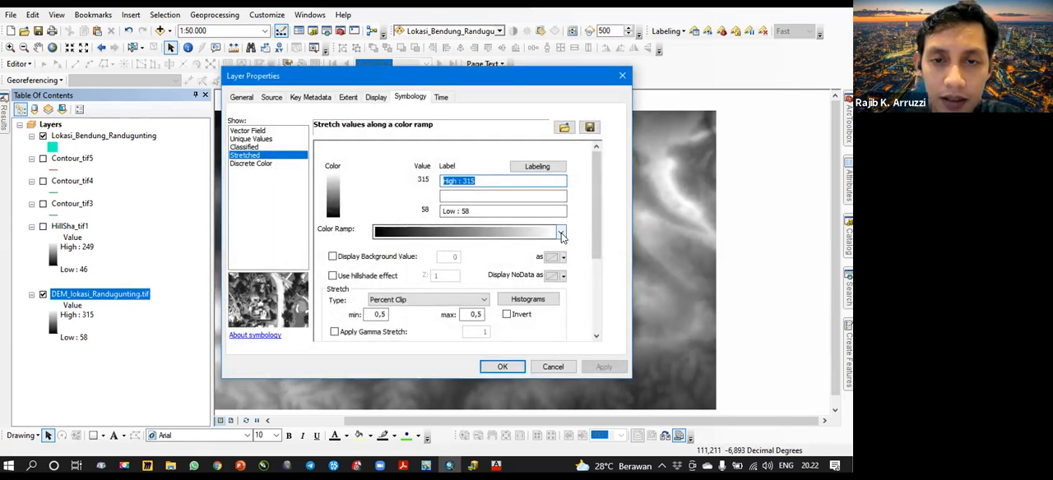
left_click(562, 234)
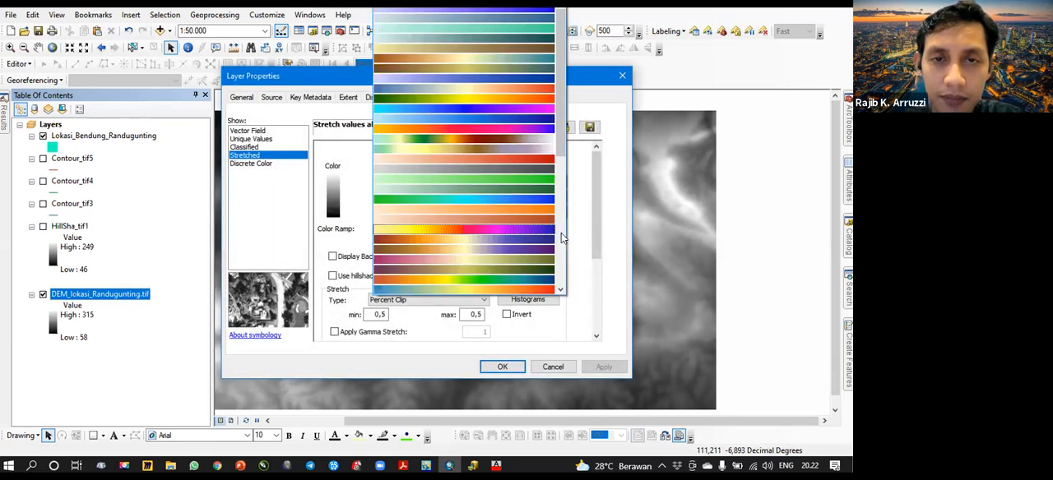
left_click(489, 104)
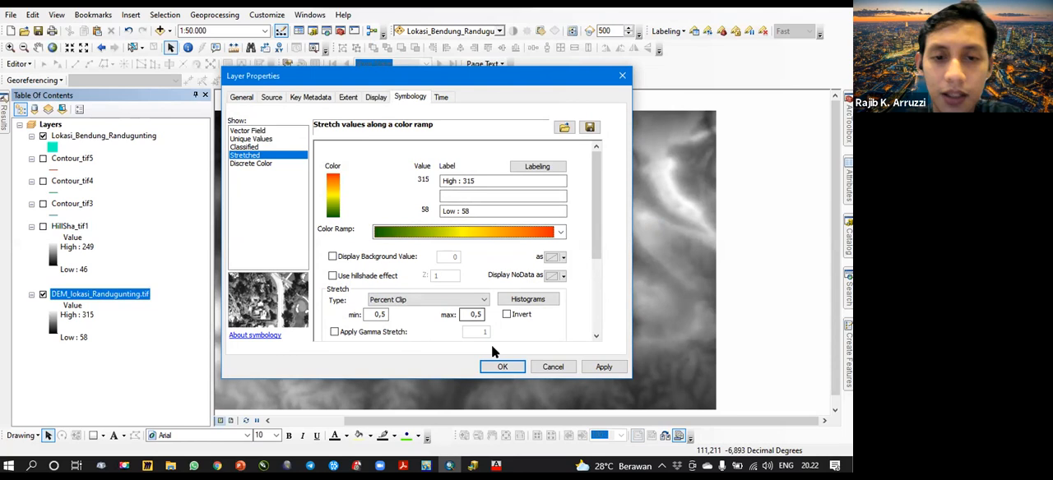
left_click(501, 367)
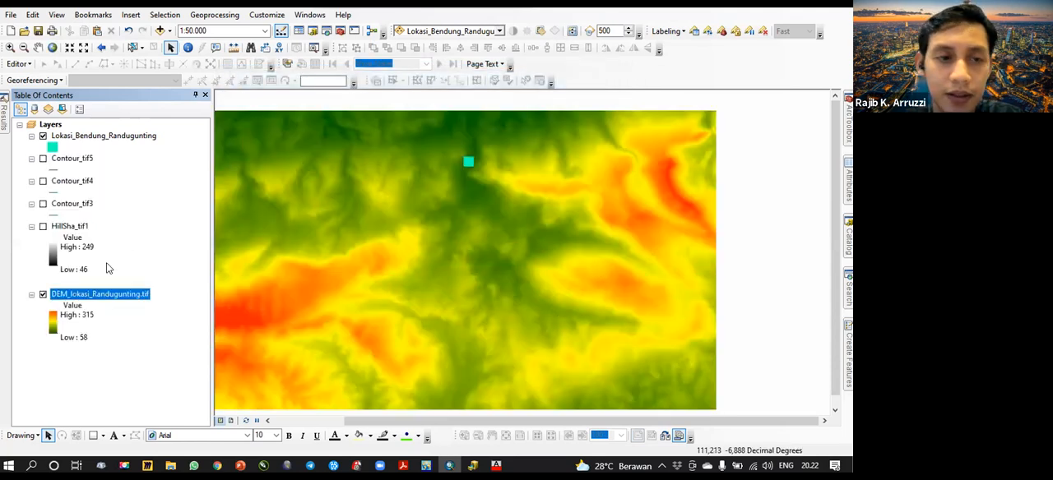
- Show HillSha_tif1 again, target it for image effects and make it partly transparent over the coloured DEM
left_click(76, 228)
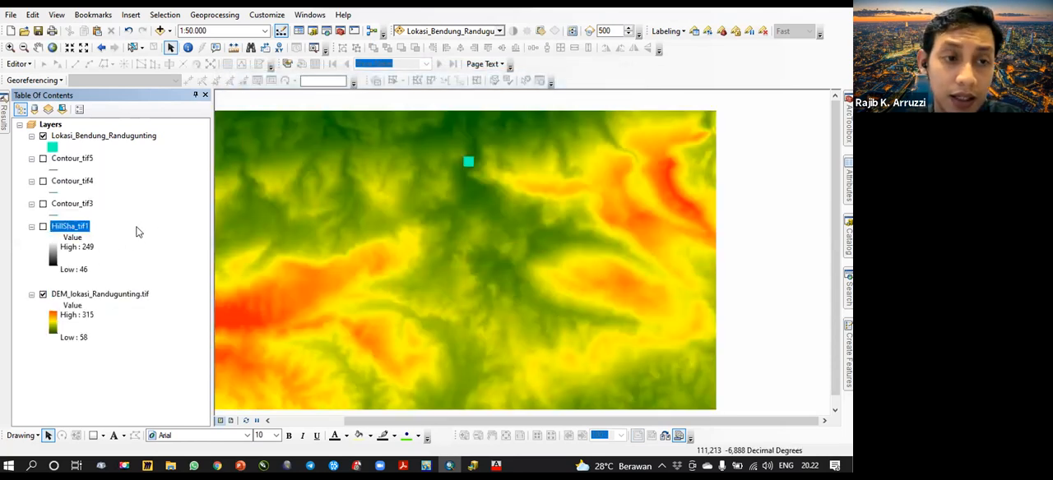
left_click(42, 226)
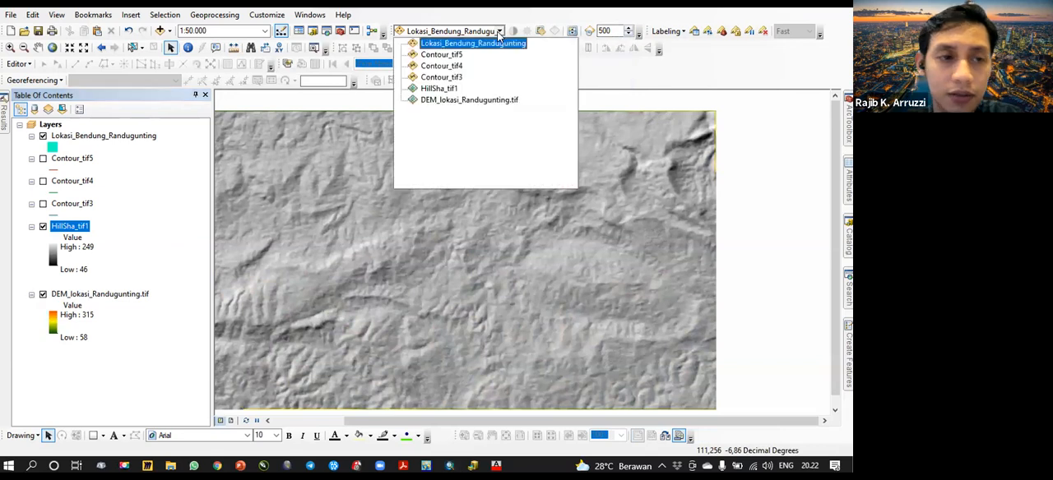
left_click(448, 89)
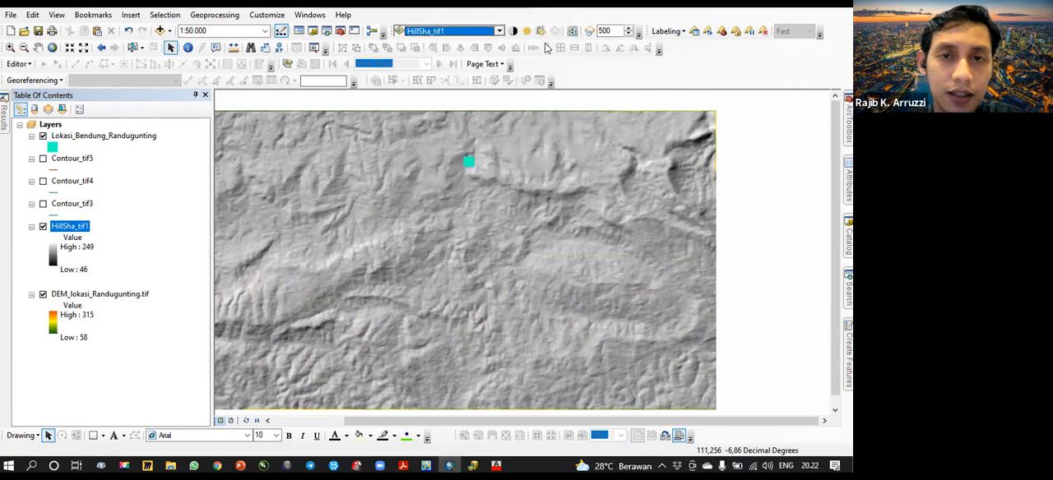
left_click(541, 30)
left_click_drag(570, 118, 574, 78)
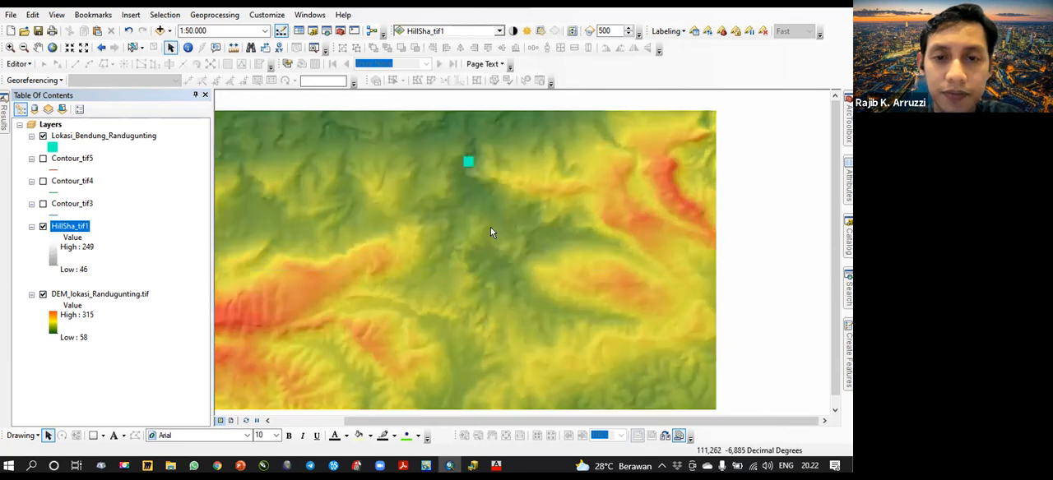
- Try higher transparency levels for HillSha_tif1, checking the relief around the dam site at several map scales
scroll(618, 188, "down", 2)
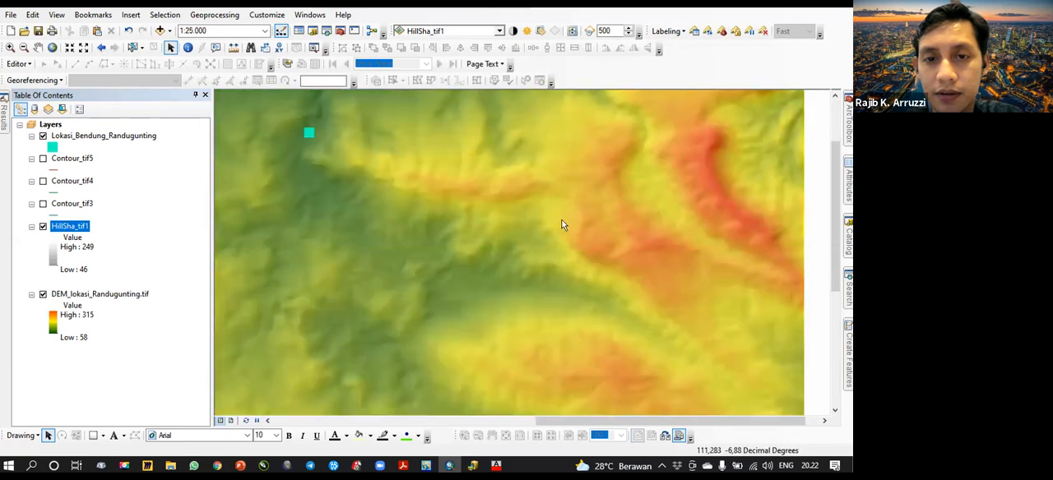
scroll(604, 215, "up", 2)
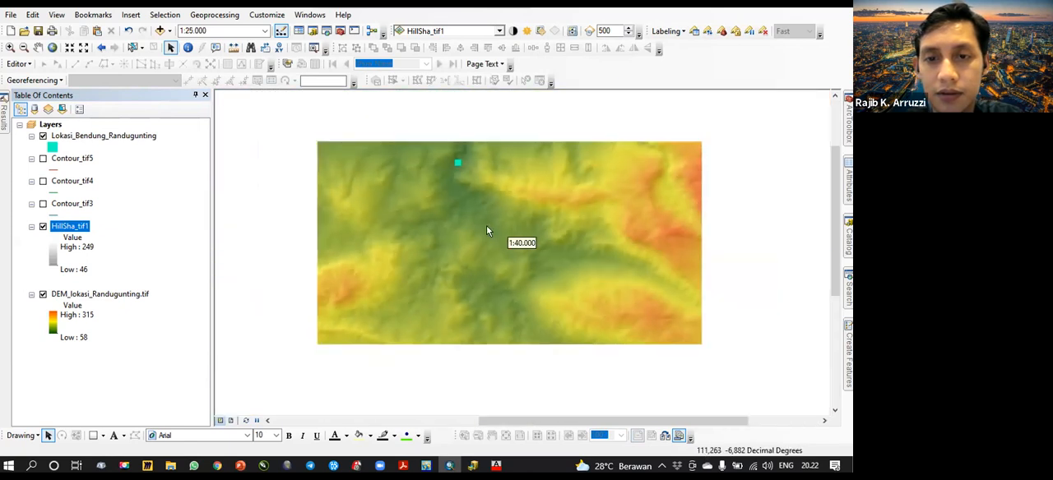
scroll(521, 226, "down", 2)
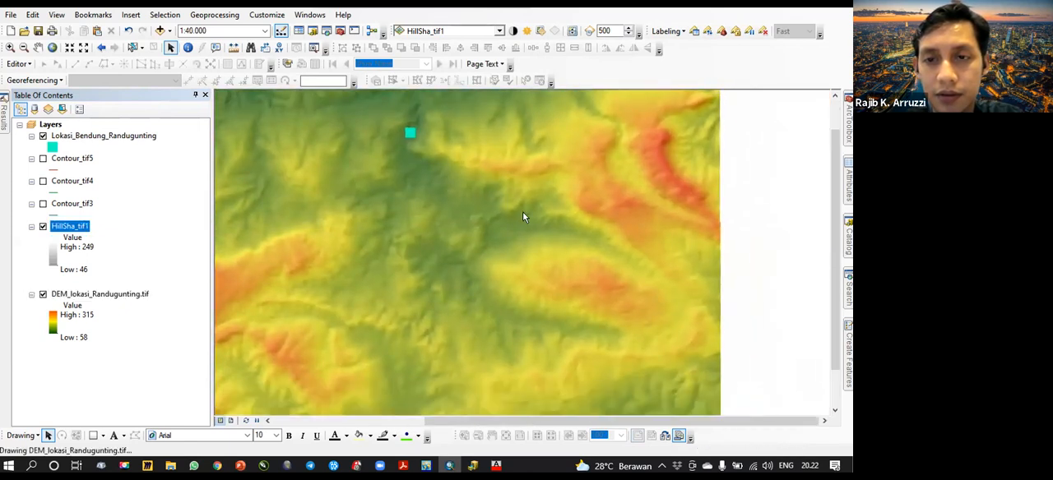
scroll(529, 229, "up", 2)
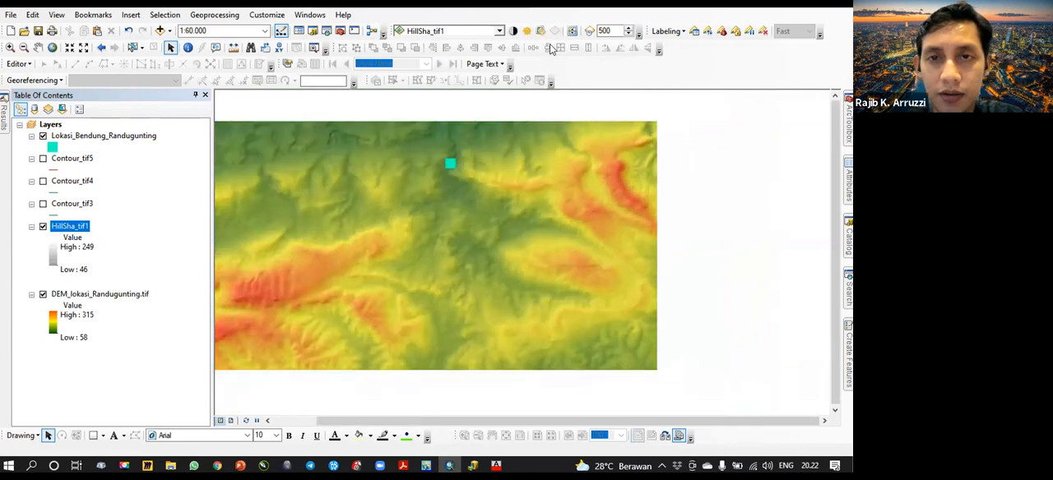
left_click(540, 30)
left_click_drag(580, 80, 583, 62)
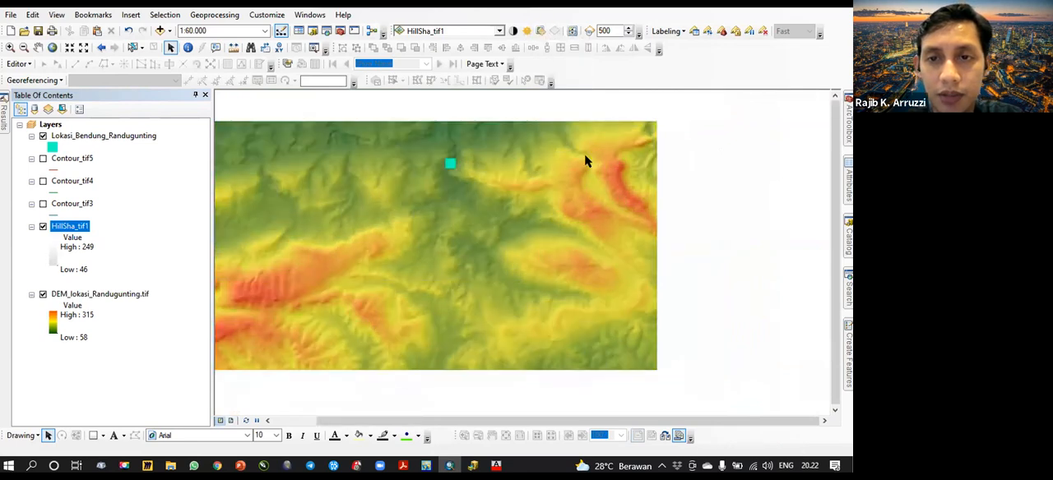
left_click(540, 30)
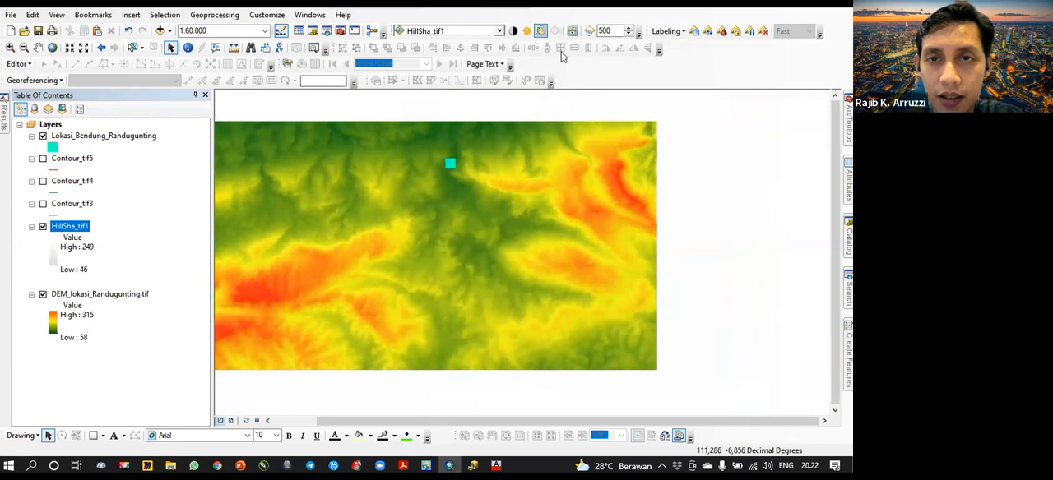
left_click_drag(579, 70, 578, 76)
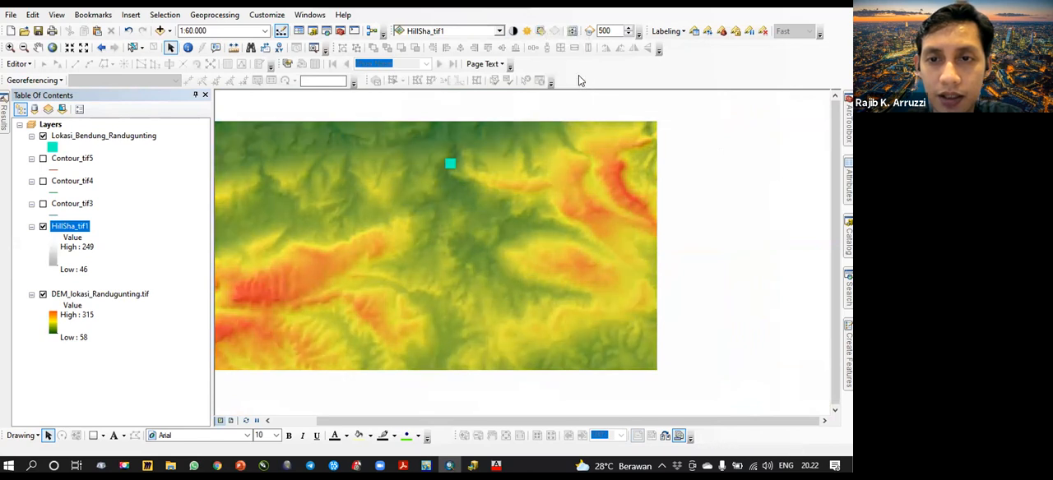
- Lower the transparency of HillSha_tif1 so the relief shading stands out more strongly over the coloured DEM
left_click(541, 31)
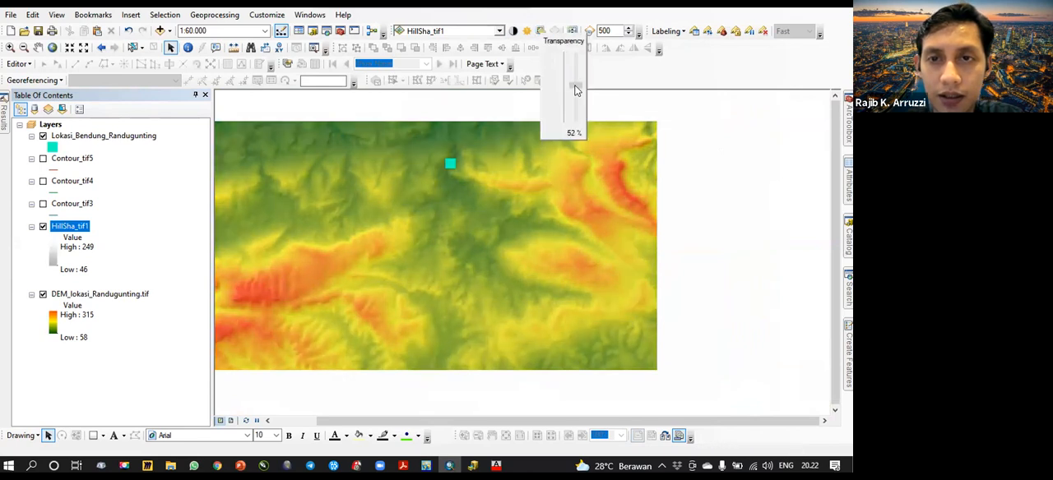
left_click_drag(576, 91, 574, 93)
left_click(541, 31)
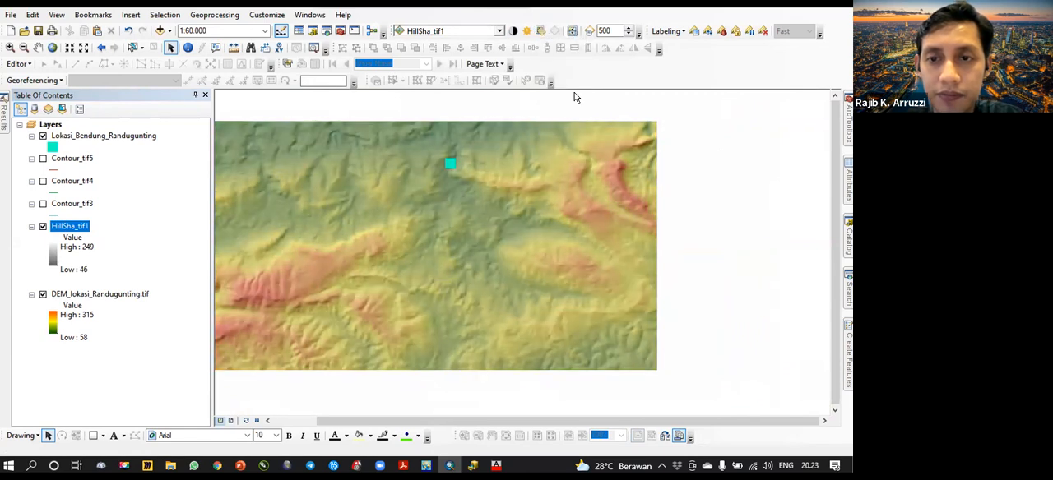
left_click(541, 30)
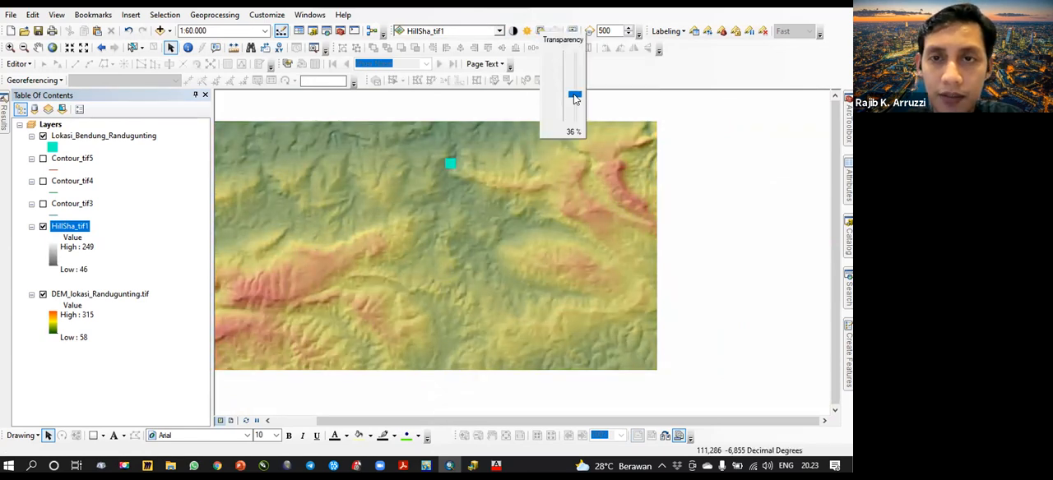
left_click_drag(574, 97, 575, 101)
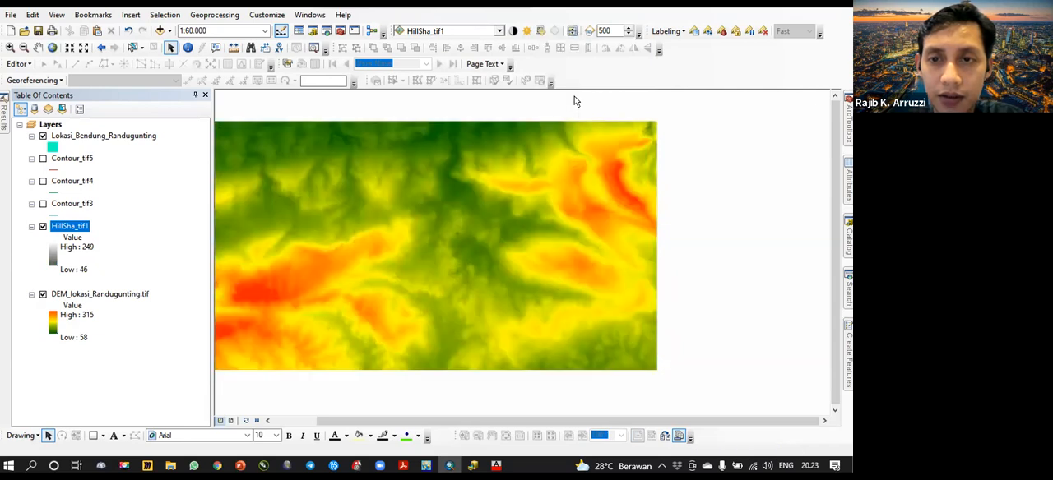
left_click(541, 31)
left_click_drag(577, 98, 575, 95)
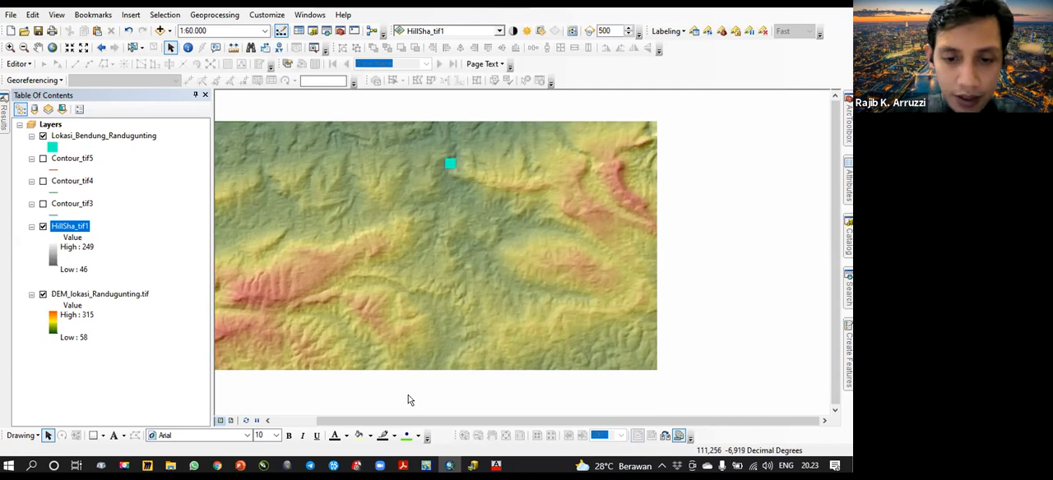
- Switch to PowerPoint, review the Persiapan, river flow and DAS delineation stages, and return to ArcMap
left_click(239, 466)
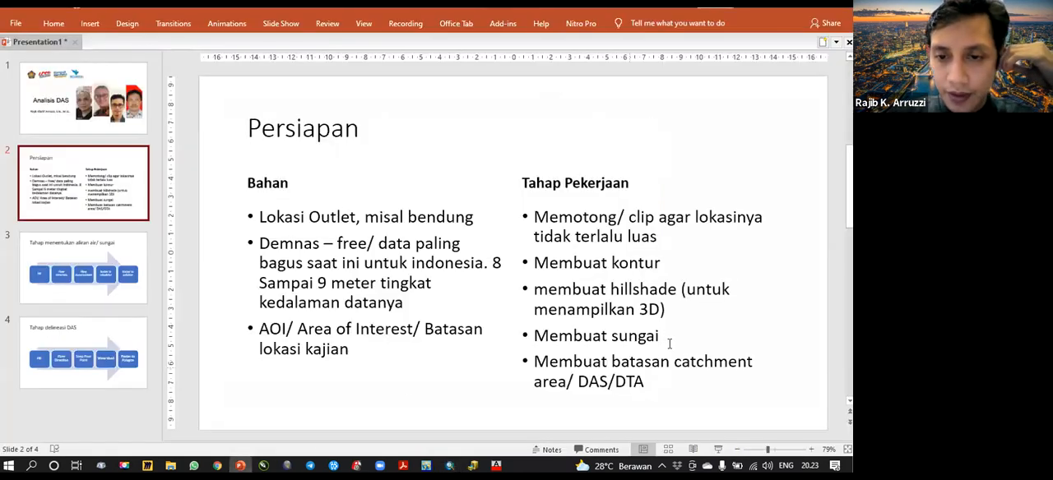
left_click(671, 309)
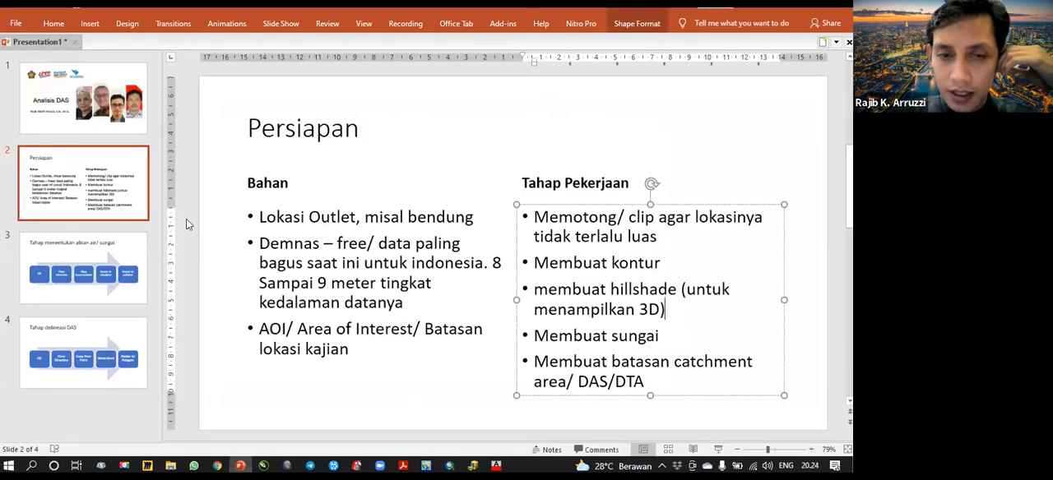
left_click(142, 260)
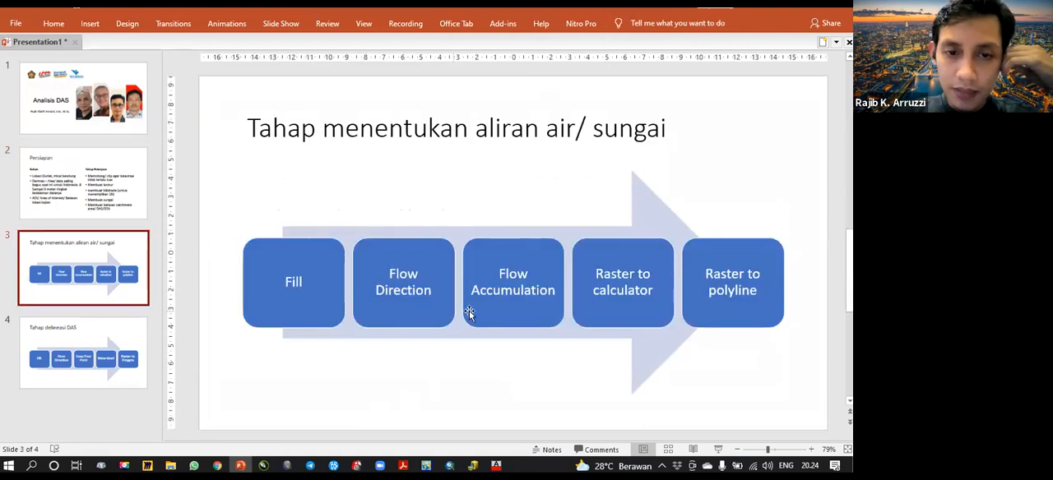
left_click(143, 321)
key("Up")
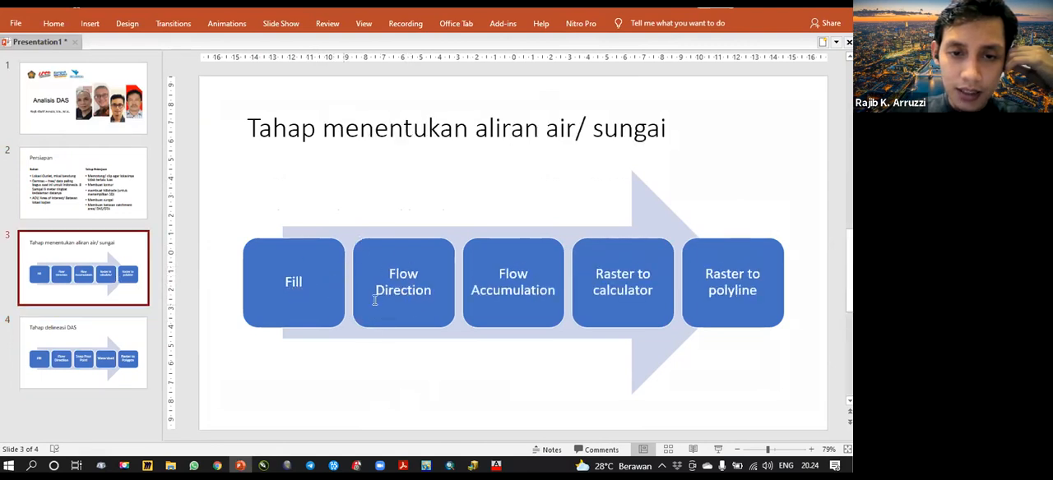
left_click(106, 352)
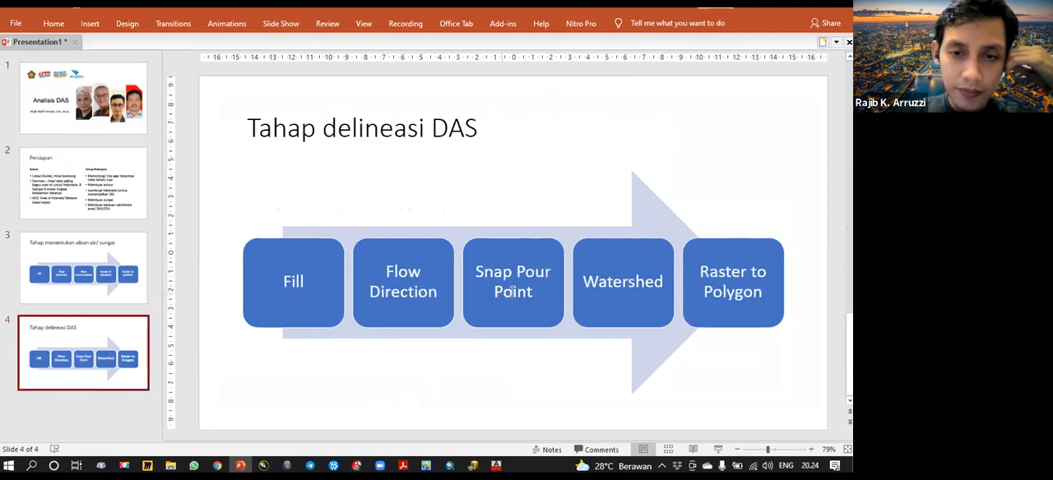
left_click(119, 278)
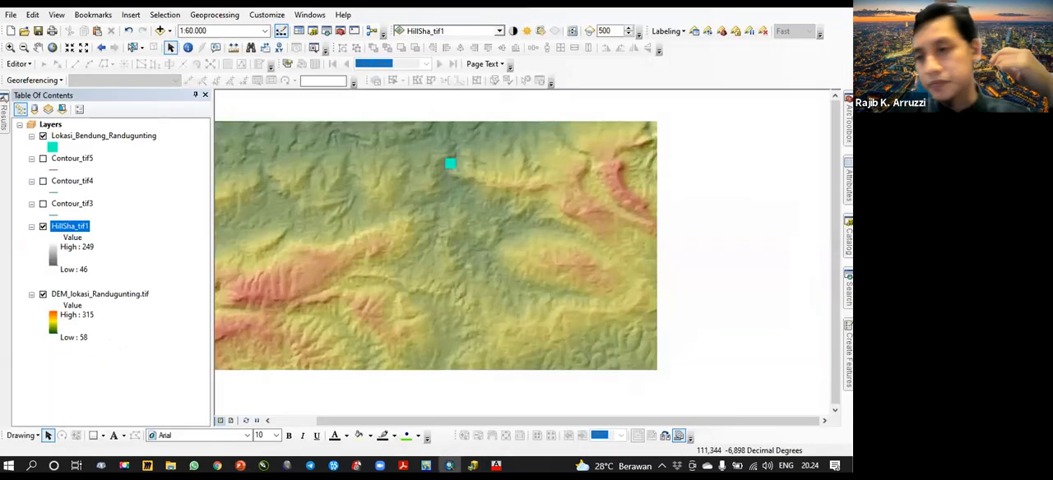
- Search the geoprocessing tools for fill, the first tool in the river flow workflow
left_click(848, 294)
double_click(706, 143)
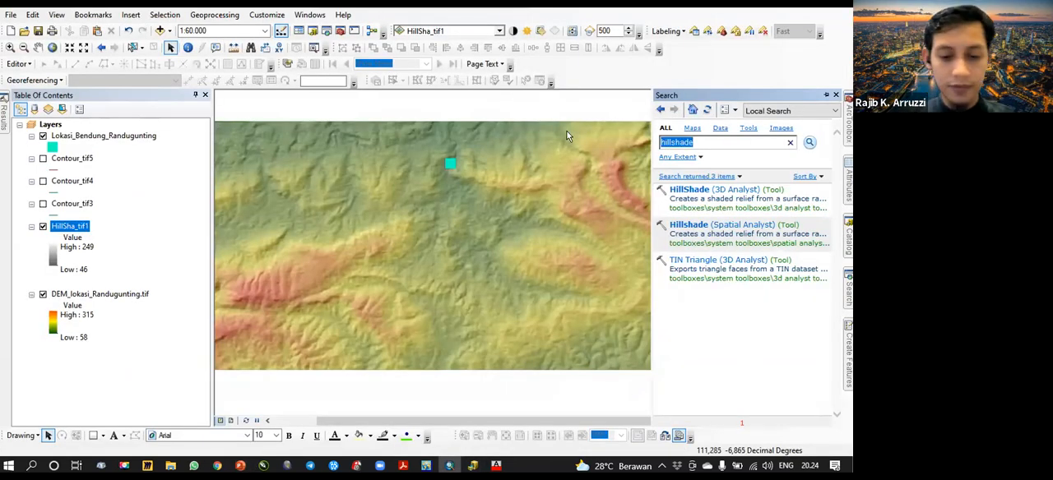
type("fill")
key("Return")
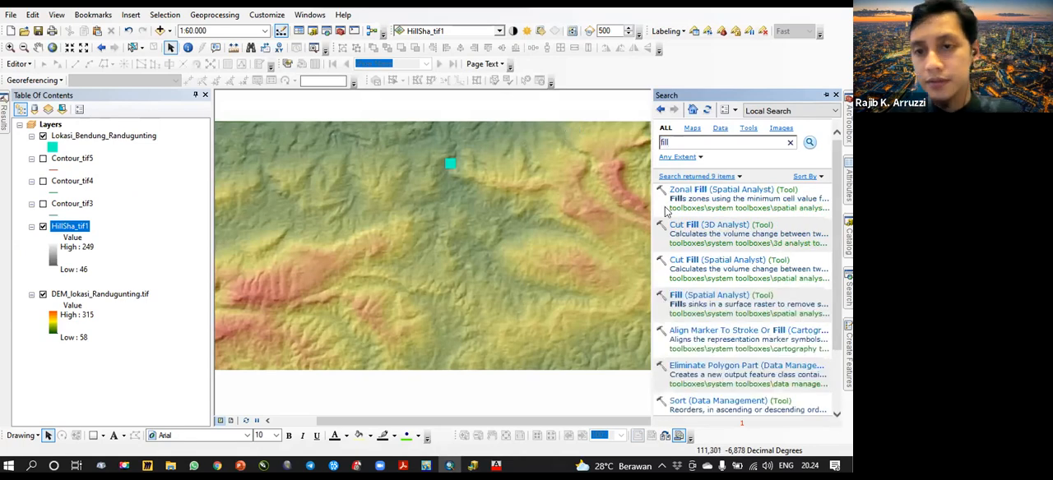
- Go to the Fill tool's location in the Catalog and look through the Spatial Analyst Hydrology toolset, collapsing the Extraction toolset
left_click(708, 315)
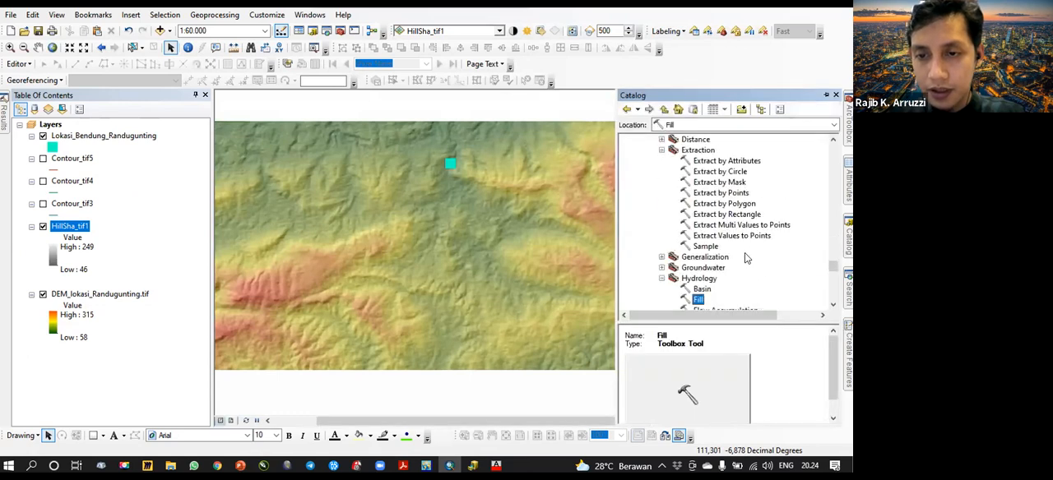
scroll(738, 280, "down", 2)
scroll(738, 280, "up", 3)
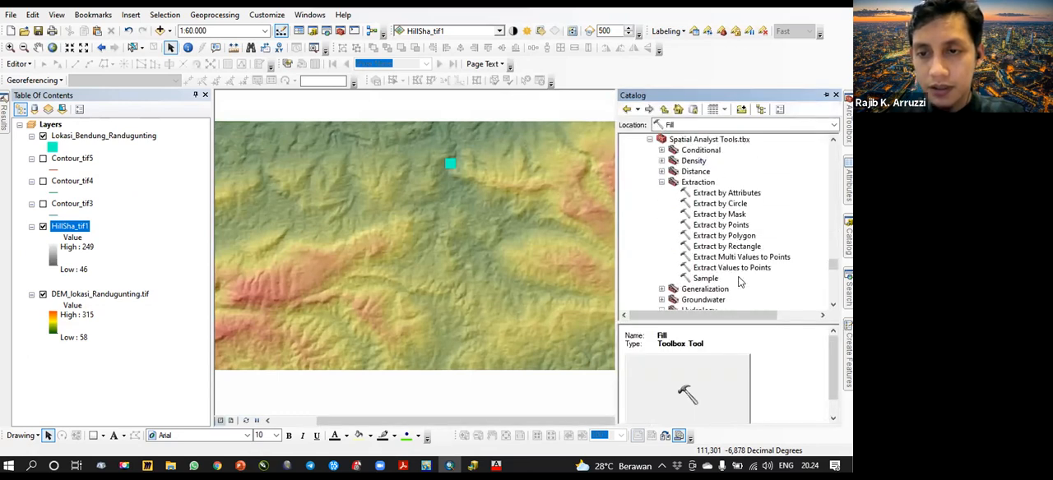
scroll(738, 280, "down", 2)
scroll(704, 246, "up", 4)
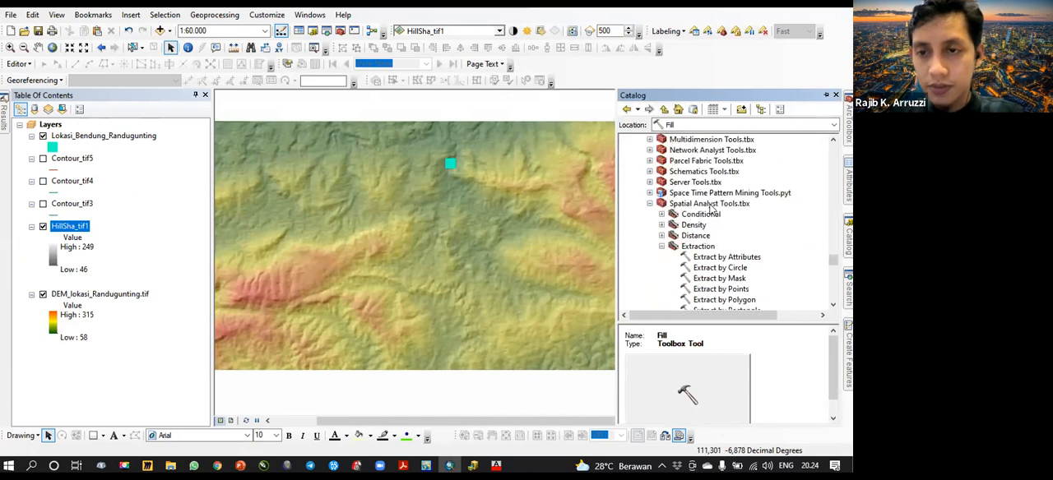
left_click(663, 246)
scroll(708, 247, "down", 2)
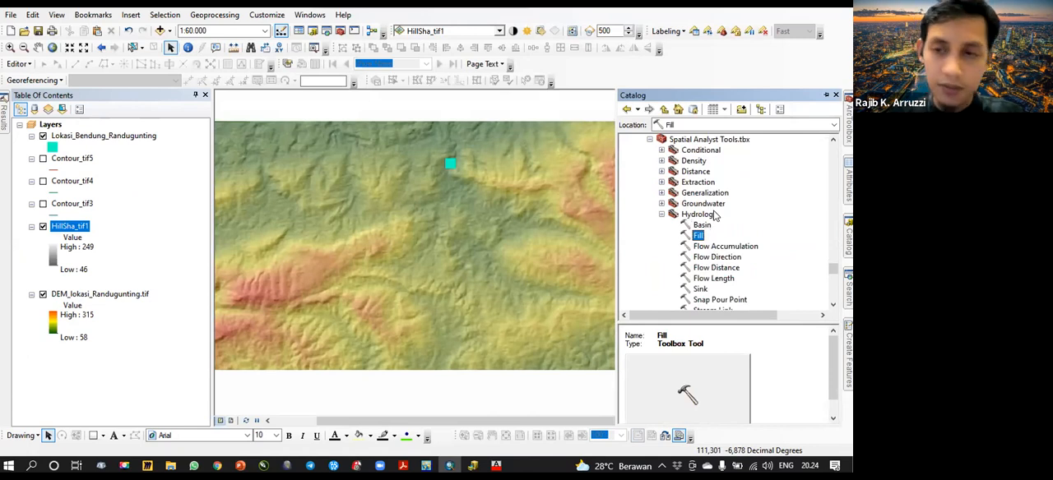
scroll(732, 239, "down", 2)
scroll(716, 214, "up", 1)
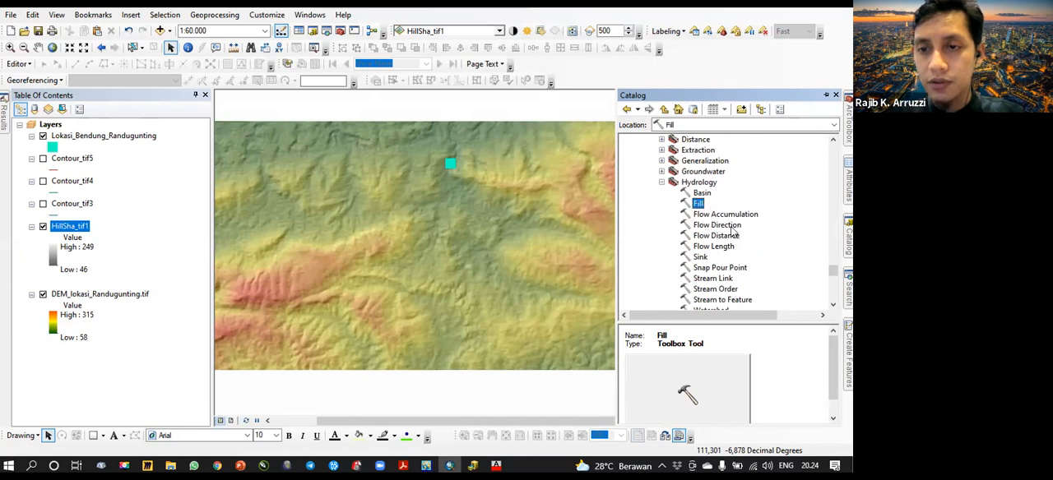
scroll(749, 238, "down", 1)
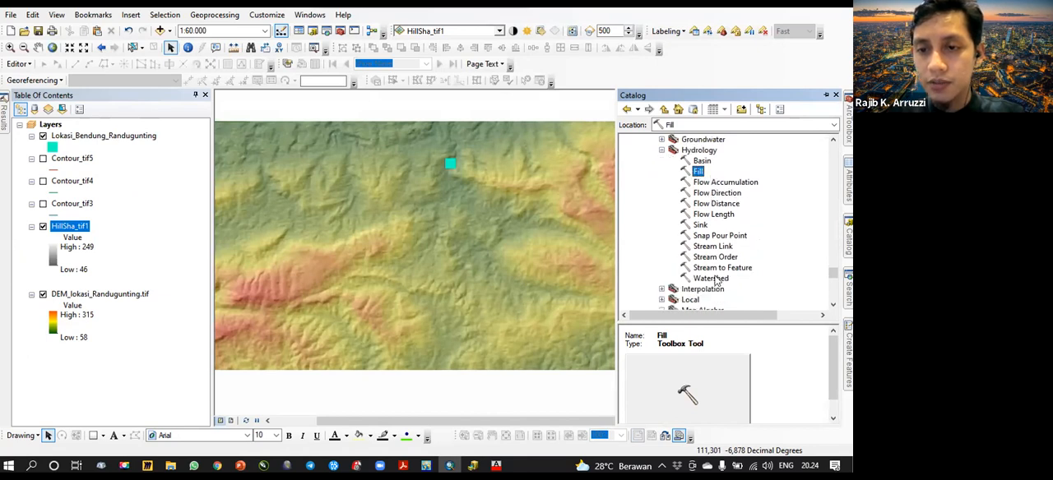
- Run the Fill tool on DEM_lokasi_Randugunting.tif, keeping the suggested output raster and leaving the Z limit empty
double_click(698, 171)
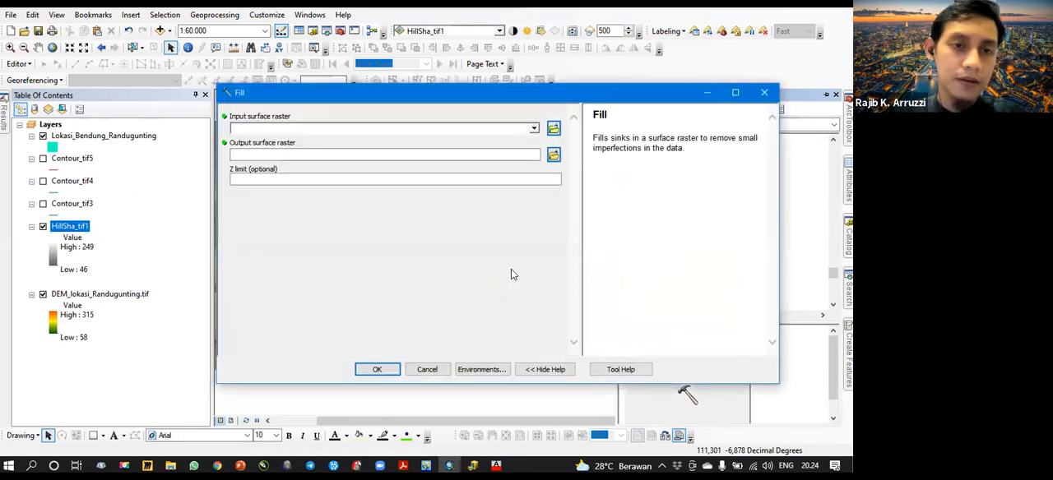
left_click(104, 300)
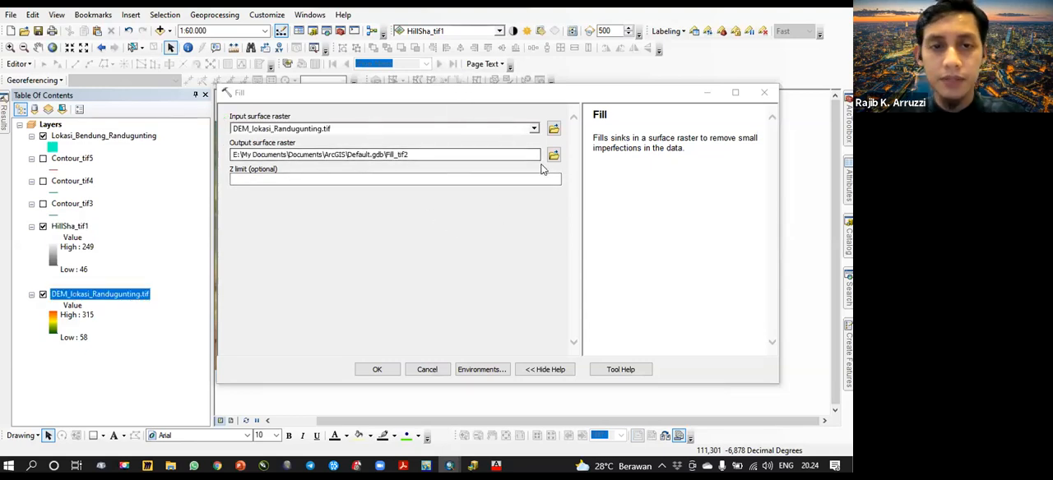
left_click(377, 369)
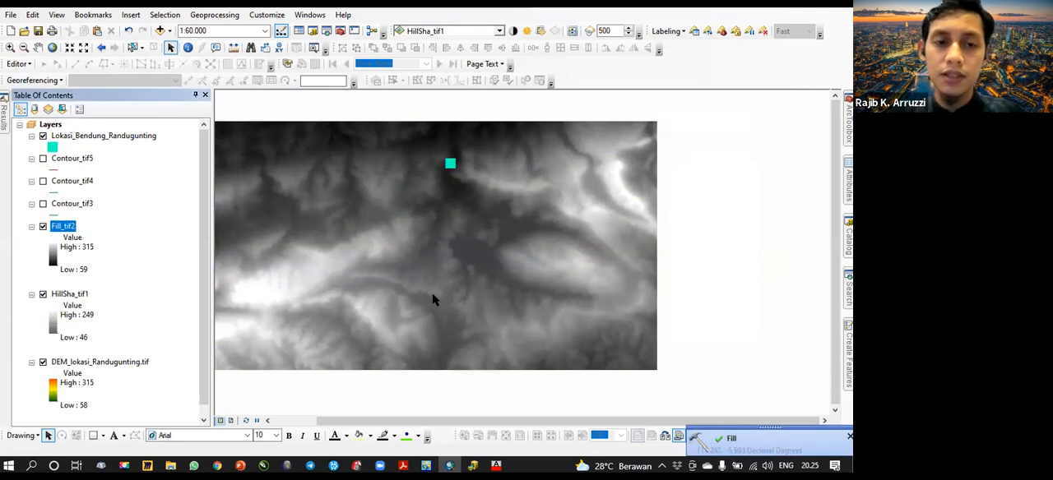
left_click_drag(431, 282, 493, 287)
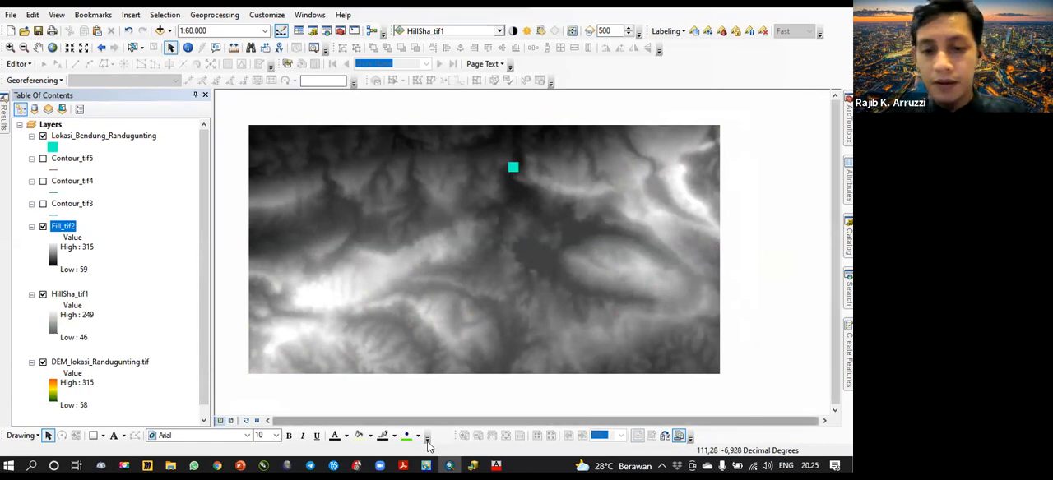
- Check the river flow stages in PowerPoint, return to ArcMap and find the Hydrology toolset in the Catalog
left_click(241, 466)
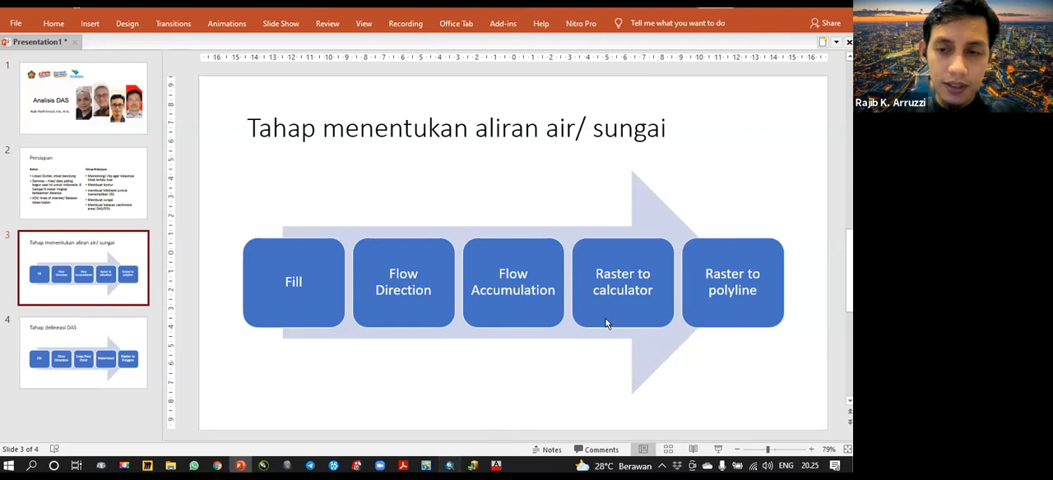
left_click(449, 466)
left_click(848, 236)
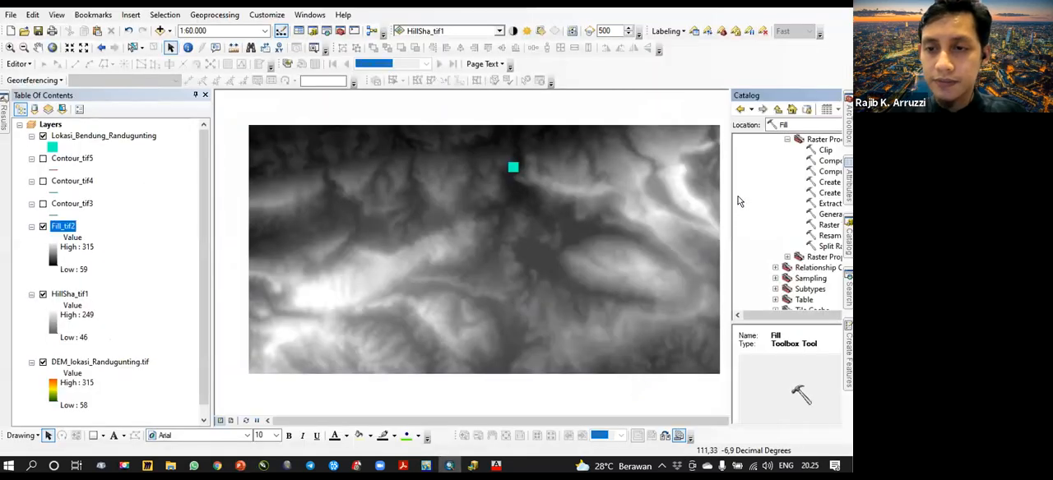
scroll(729, 256, "down", 2)
scroll(728, 258, "up", 2)
scroll(728, 260, "up", 4)
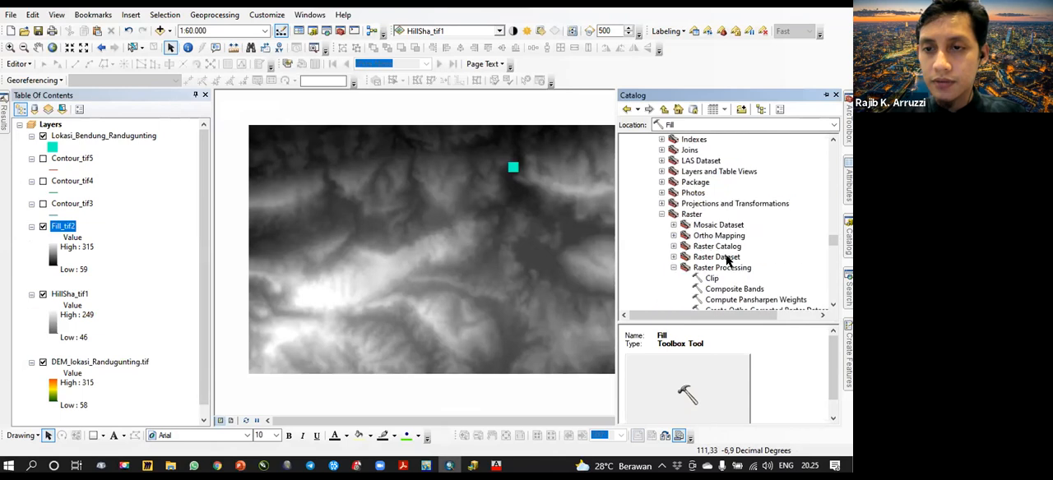
left_click(661, 214)
scroll(704, 233, "up", 4)
scroll(707, 232, "down", 14)
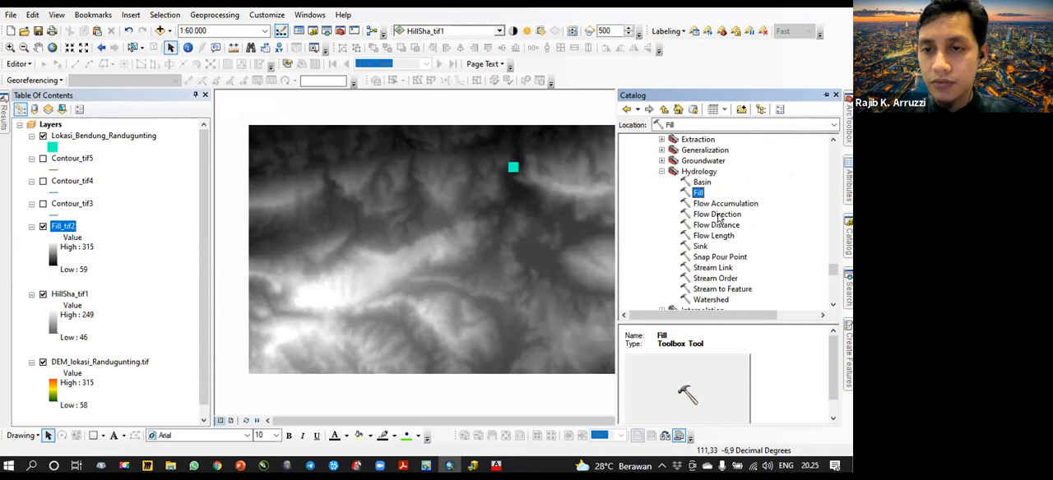
- Run Flow Direction on Fill_tif2 with the D8 flow direction type, keeping the suggested output raster
double_click(717, 214)
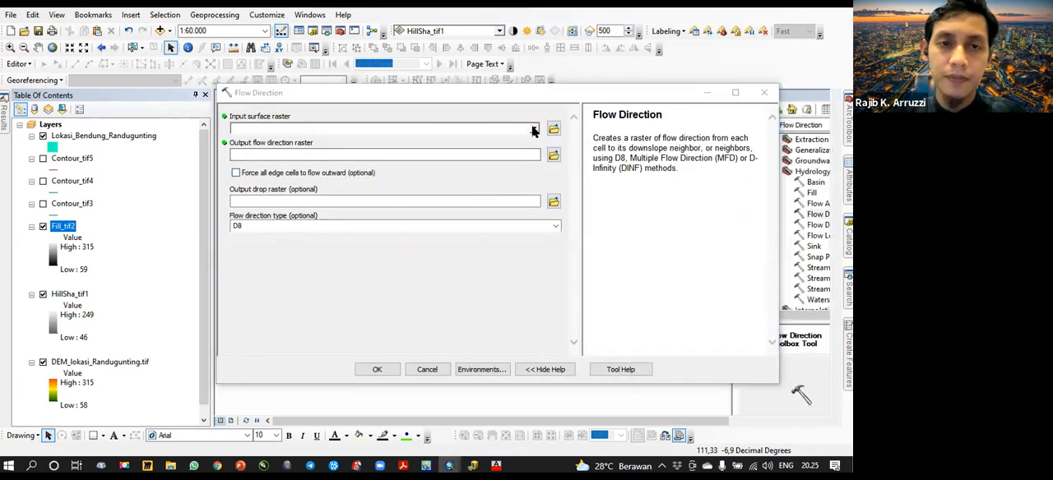
left_click(534, 130)
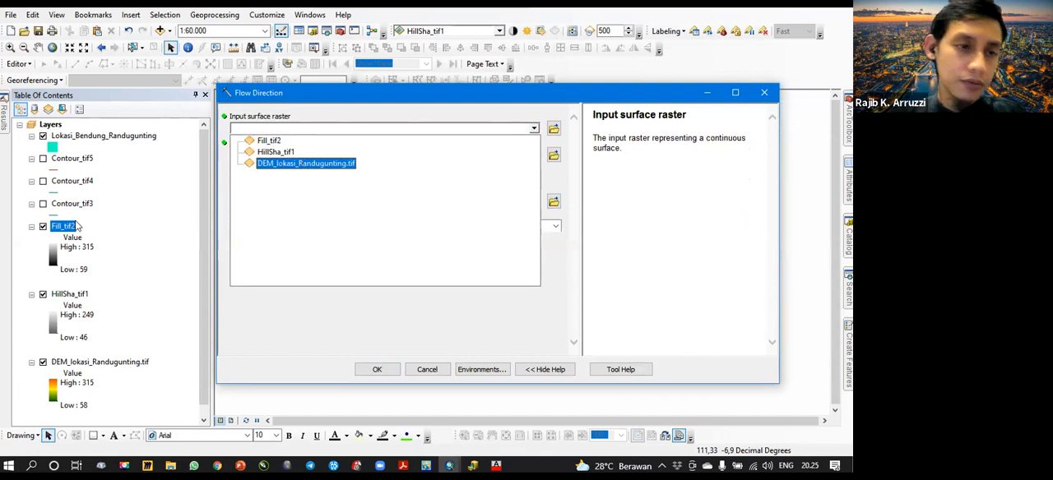
left_click(270, 142)
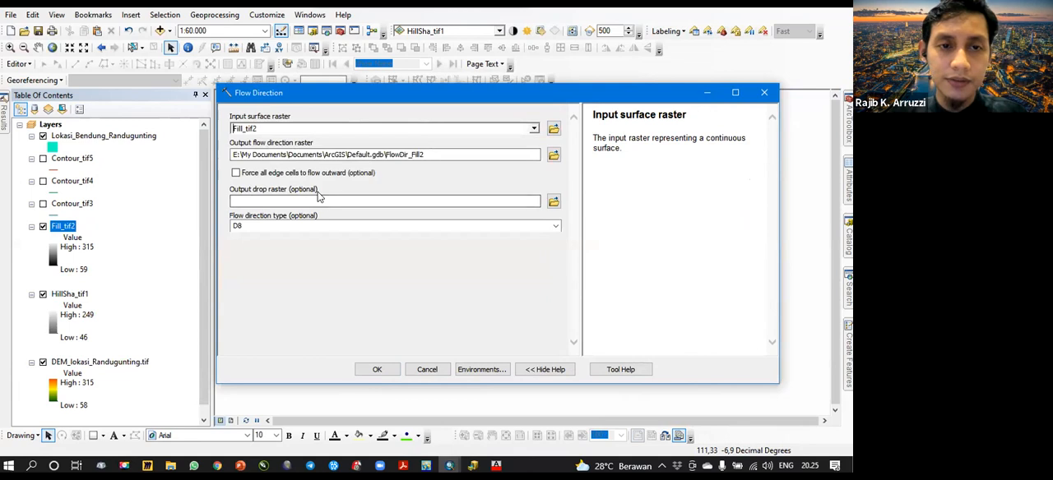
left_click(416, 274)
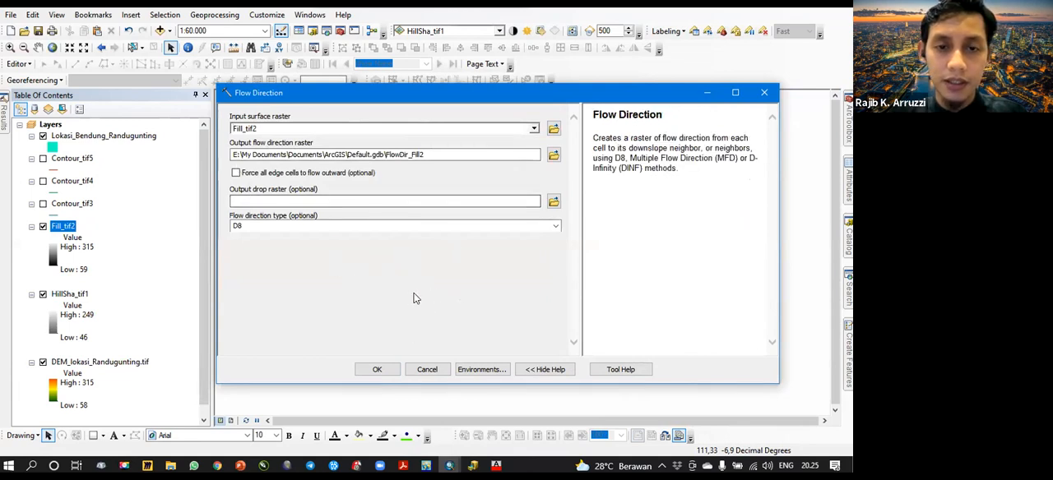
left_click(377, 369)
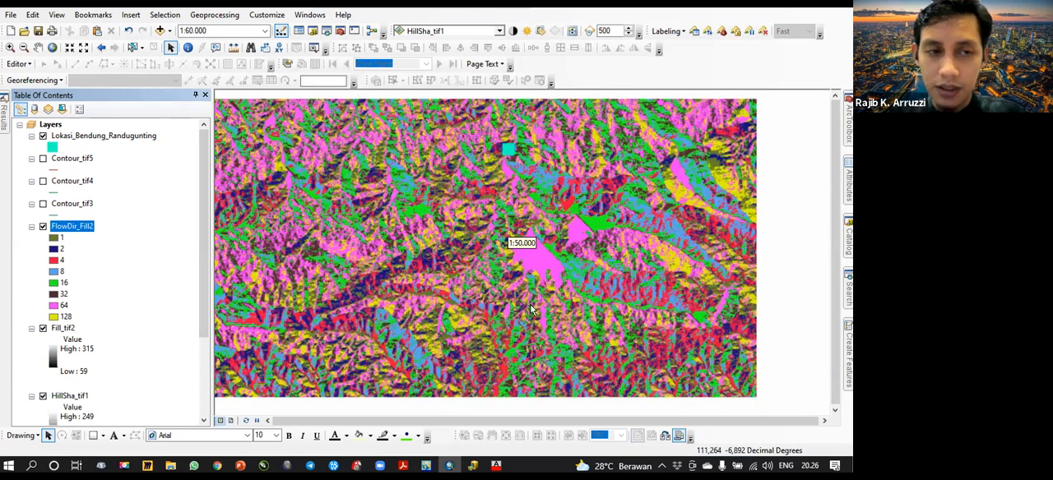
- Hide Fill_tif2 and preview FlowDir_Fill2 beneath HillSha_tif1, restoring it to its place above Fill_tif2
scroll(531, 304, "up", 2)
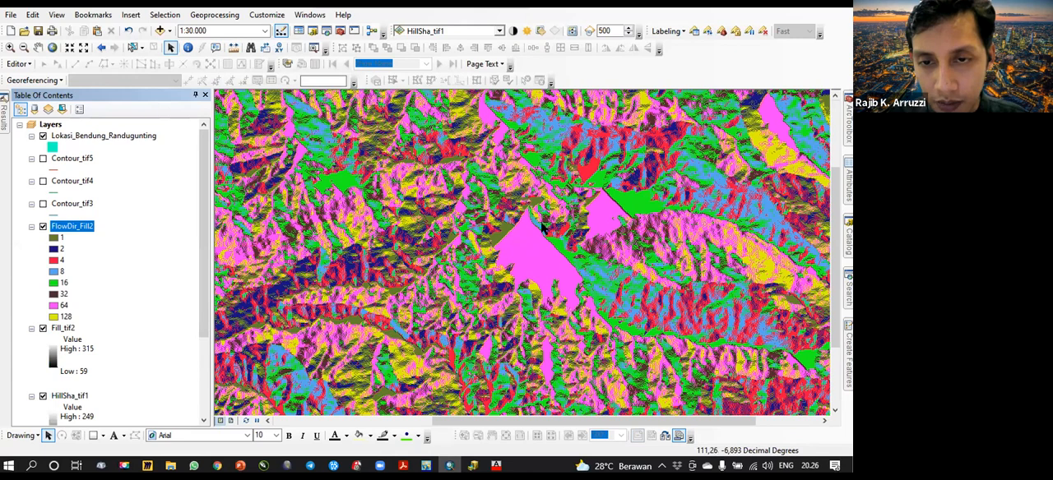
scroll(541, 223, "down", 2)
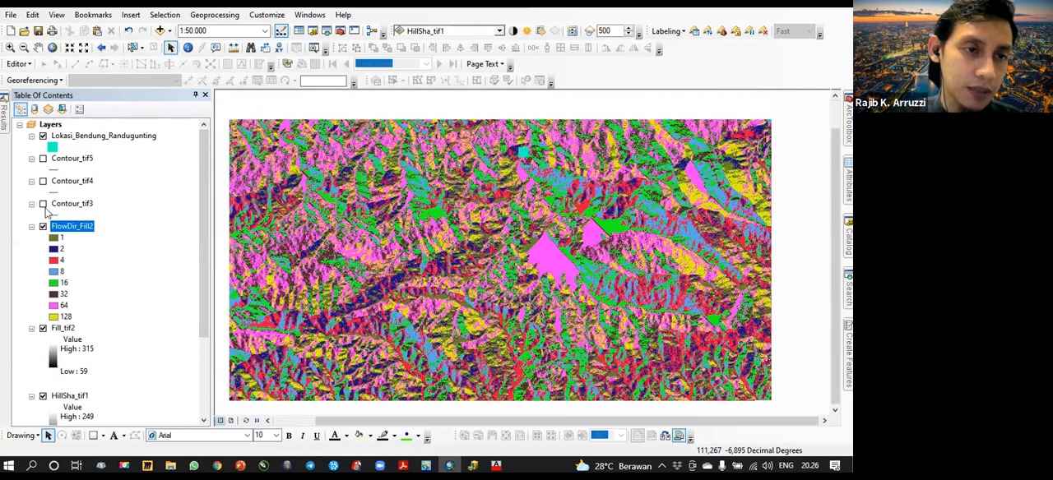
scroll(74, 207, "down", 1)
left_click(31, 204)
left_click_drag(74, 203, 82, 338)
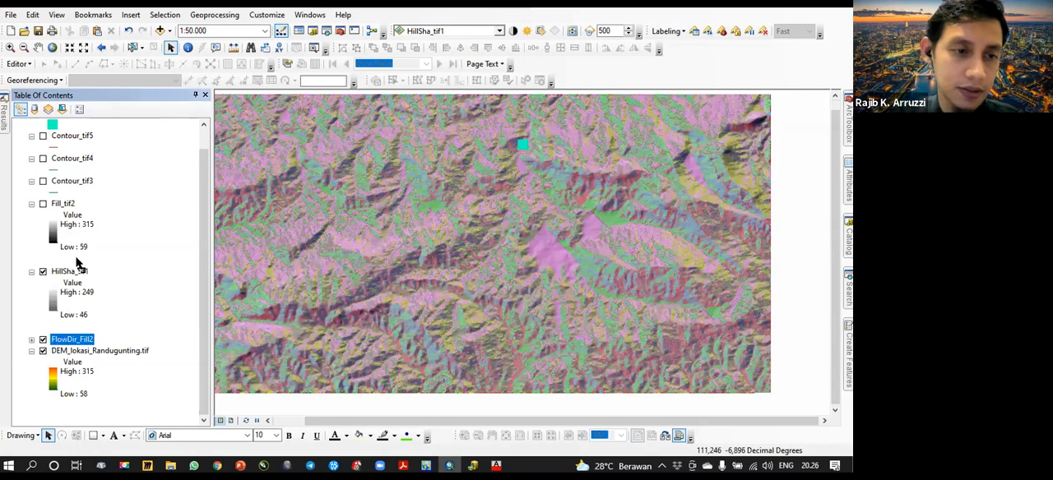
left_click_drag(78, 190, 98, 195)
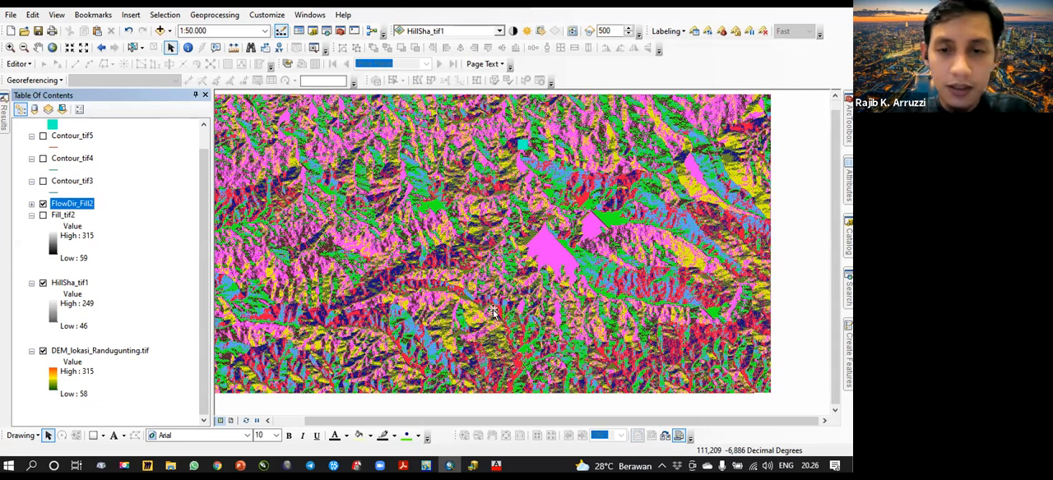
- Check the next stage in PowerPoint, return to ArcMap and run Flow Accumulation on FlowDir_Fill2 with FLOAT output and D8 type
left_click(240, 466)
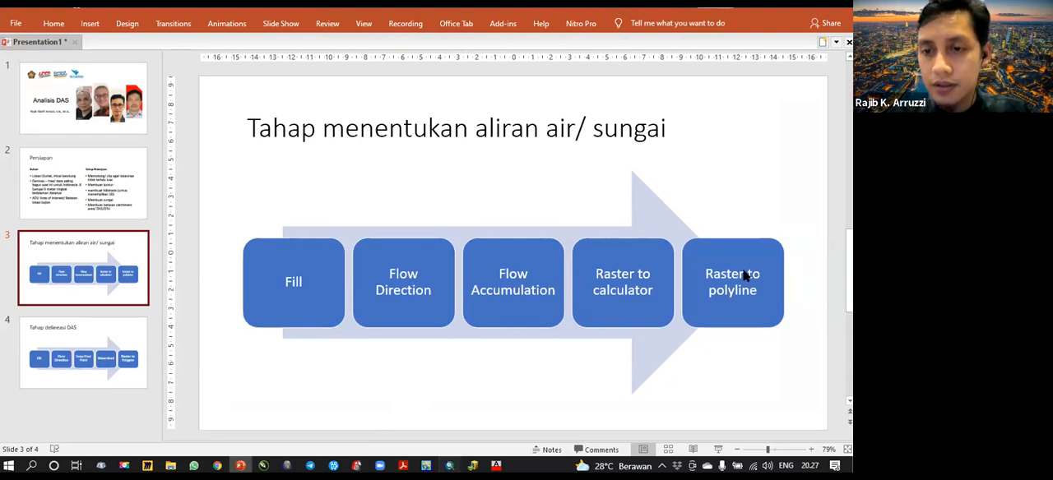
key("alt+Tab")
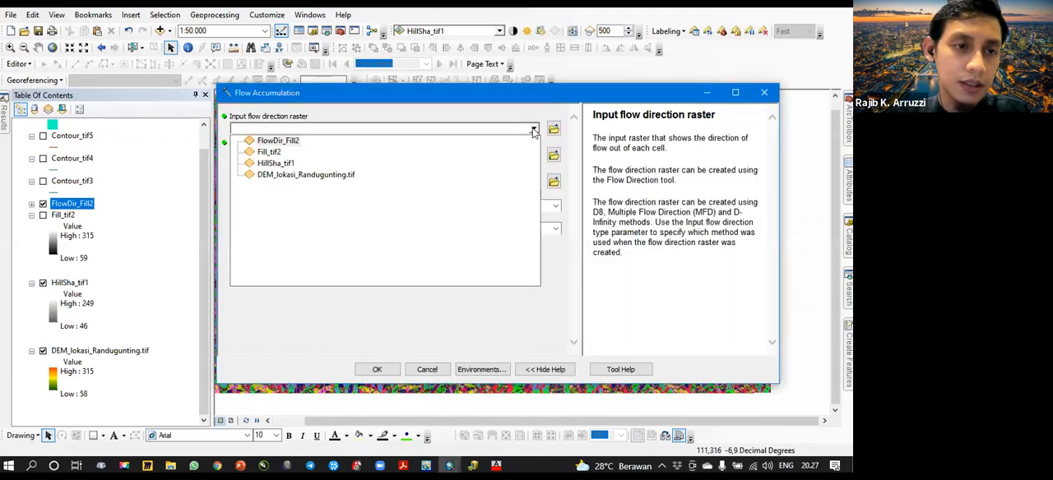
left_click(294, 143)
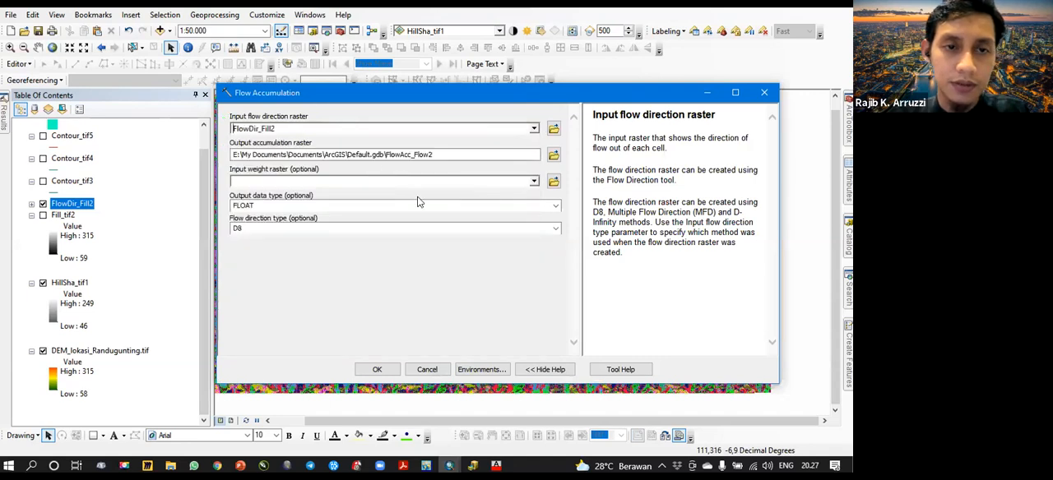
left_click(374, 370)
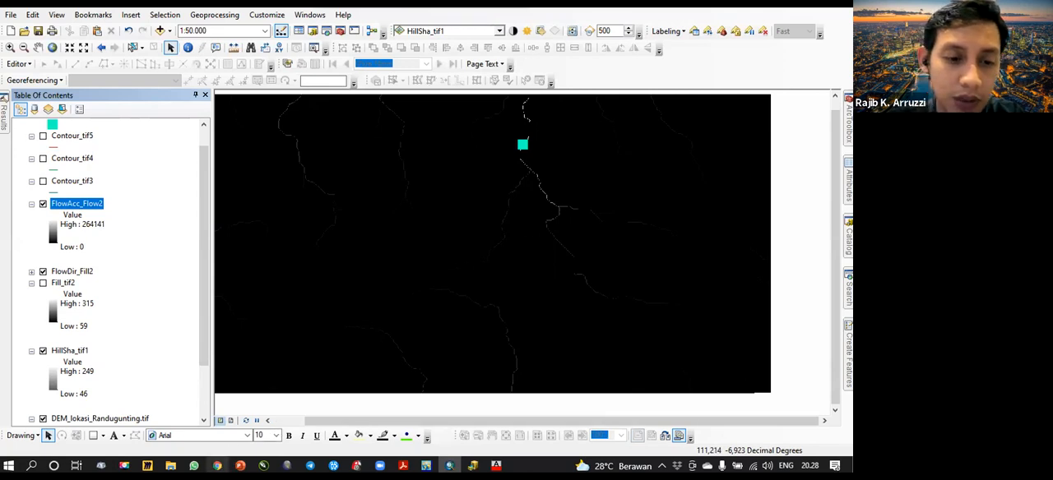
- Switch to PowerPoint to check the river flow stage that follows Flow Accumulation
left_click(244, 463)
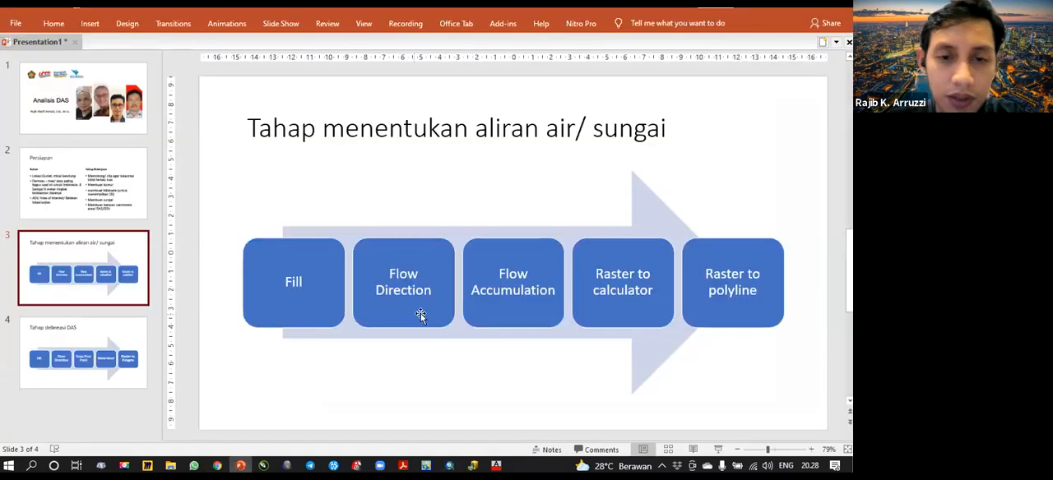
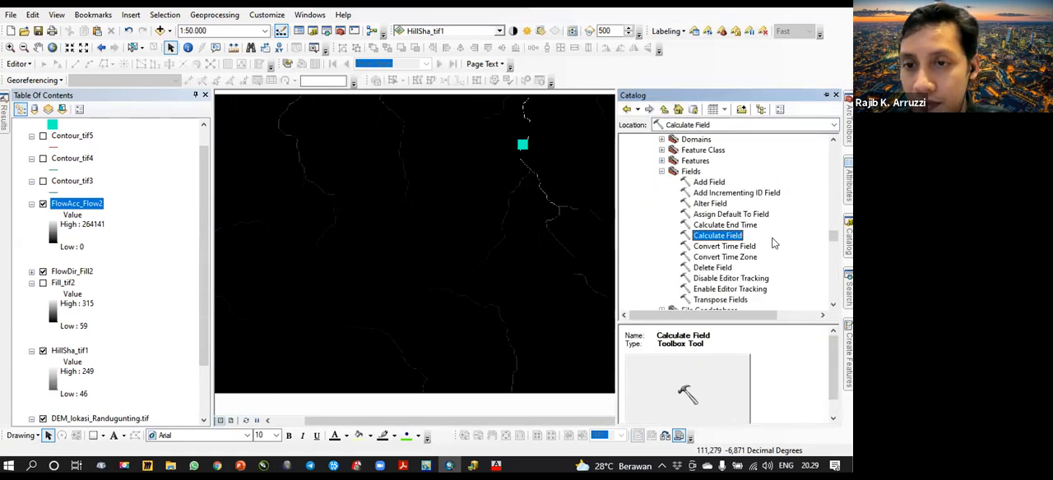
- Collapse the Data Management toolbox and open Raster Calculator from the Map Algebra toolset of Spatial Analyst Tools
left_click(662, 171)
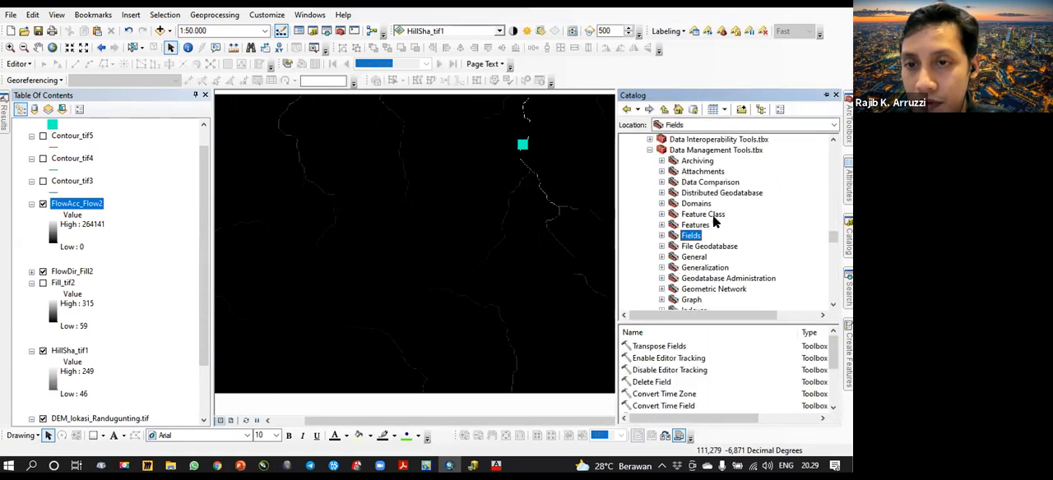
scroll(714, 221, "up", 1)
double_click(699, 182)
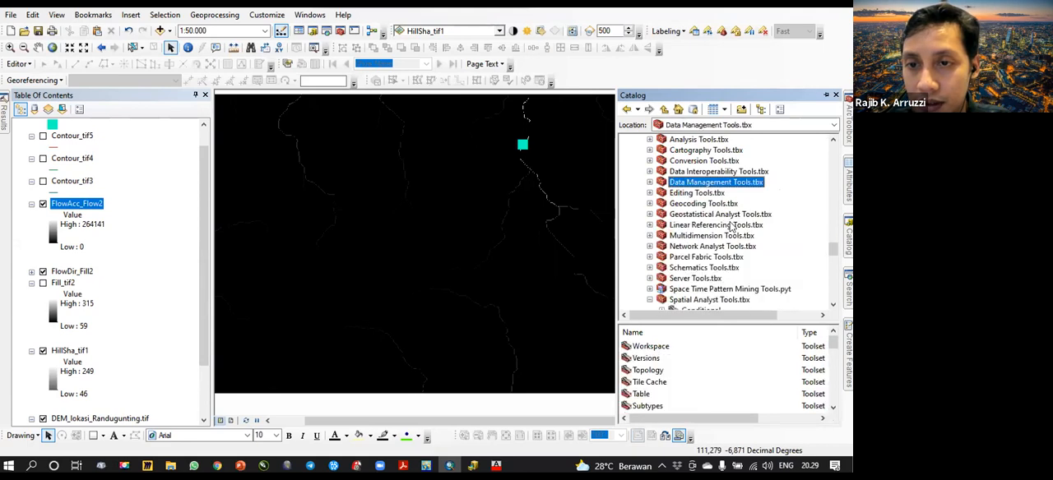
scroll(728, 230, "down", 3)
left_click(713, 204)
scroll(717, 239, "down", 3)
scroll(721, 249, "up", 1)
left_click(662, 214)
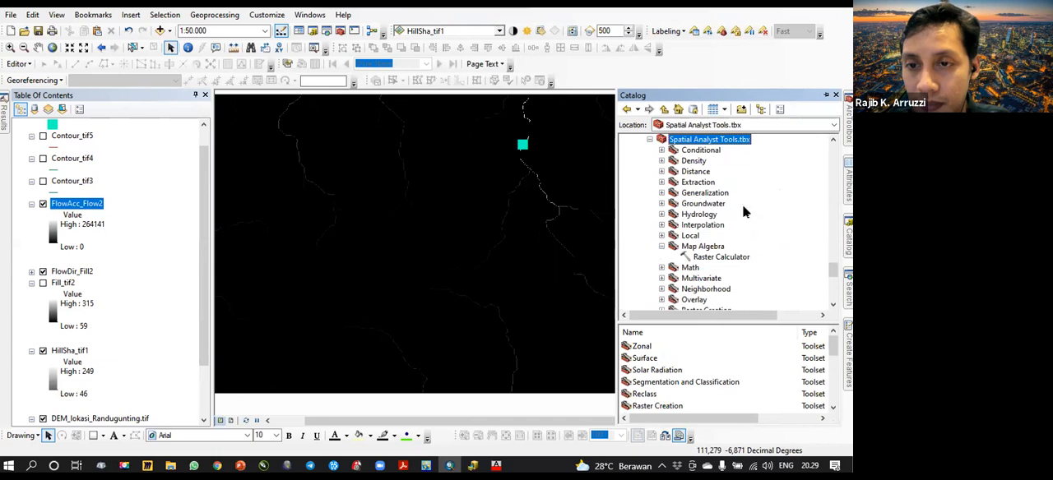
scroll(744, 217, "down", 1)
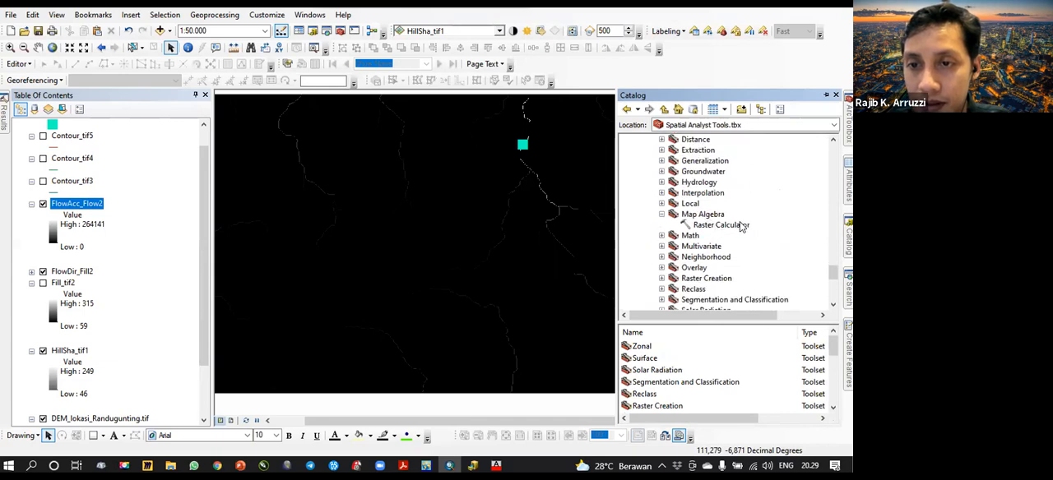
scroll(733, 225, "up", 1)
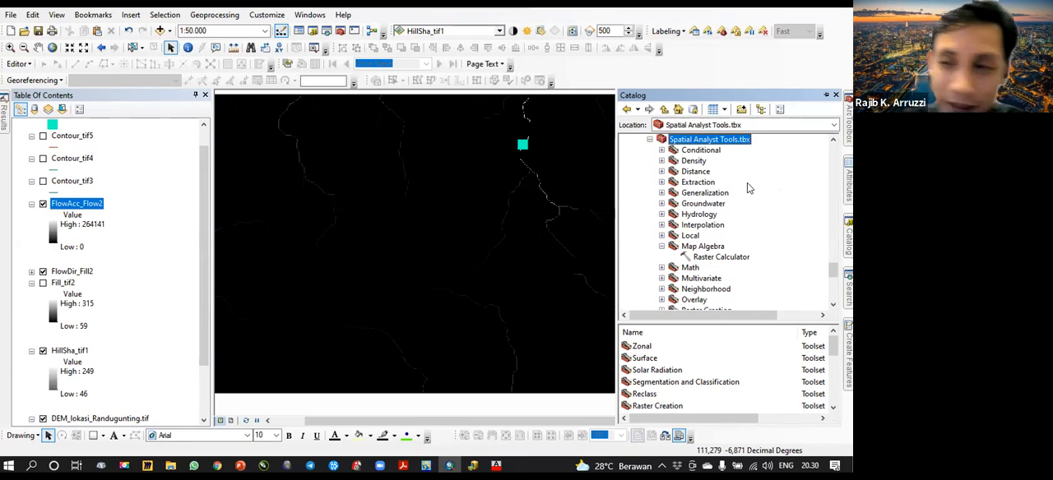
double_click(717, 258)
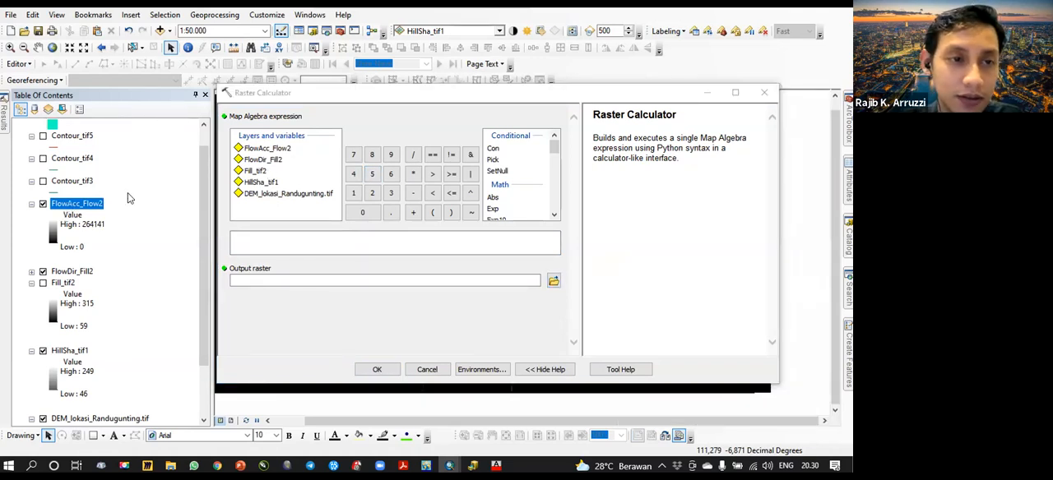
- Calculate a river raster with the map algebra expression "FlowAcc_Flow2" >= 100
double_click(280, 149)
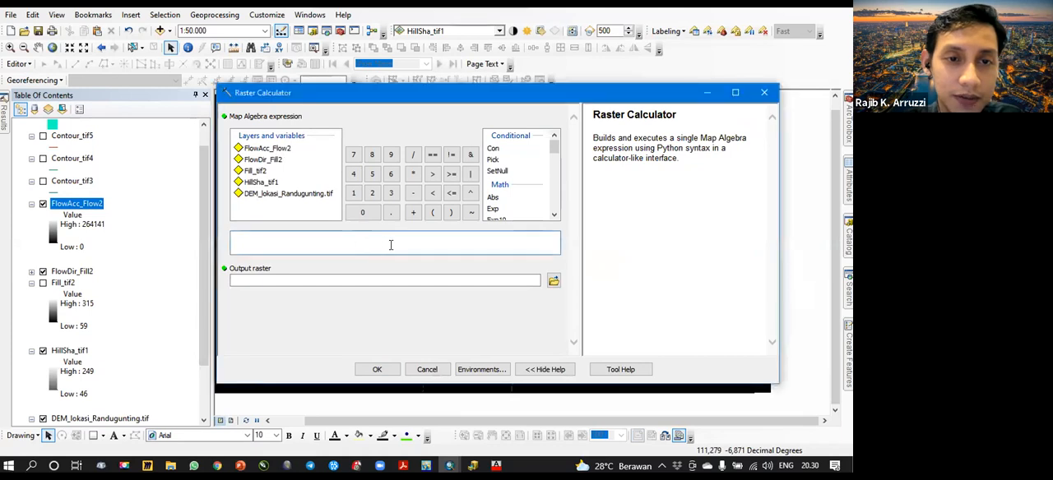
left_click(451, 174)
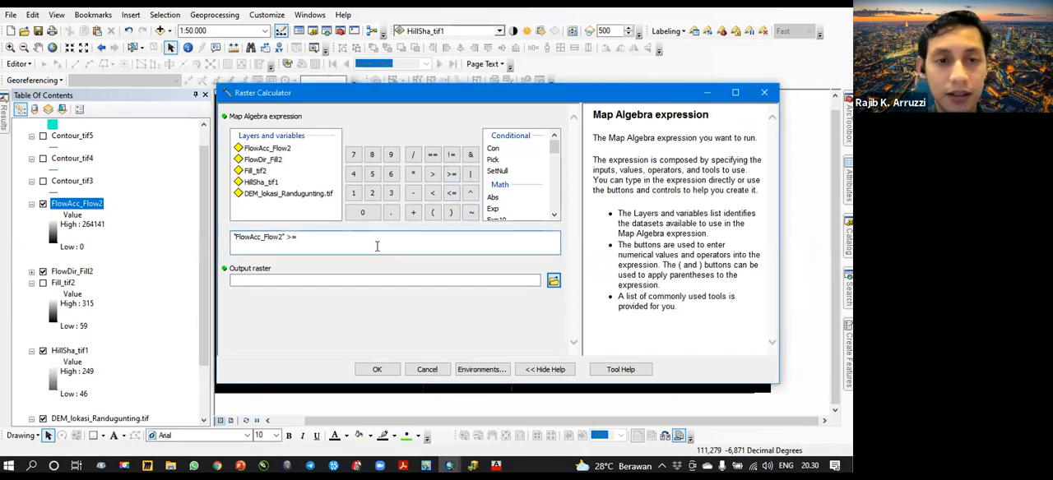
type("100")
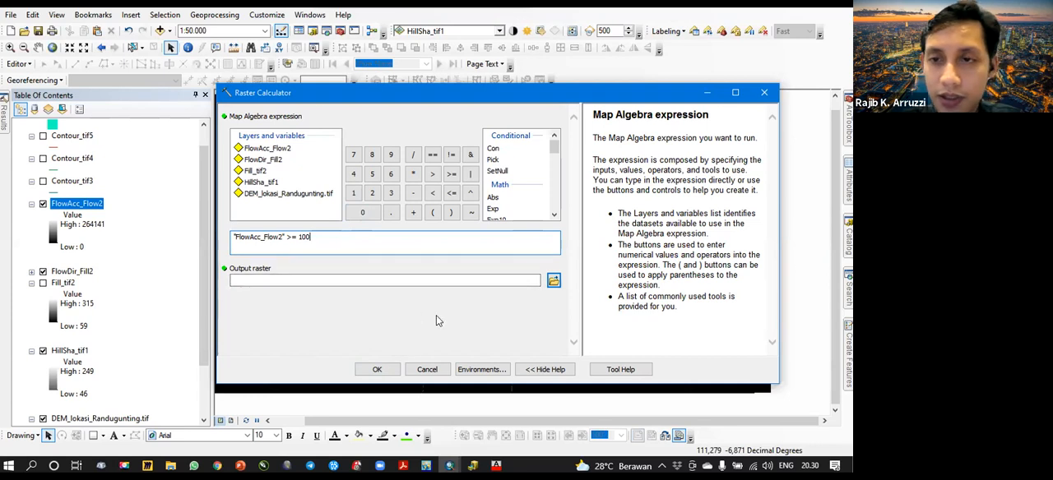
left_click(377, 369)
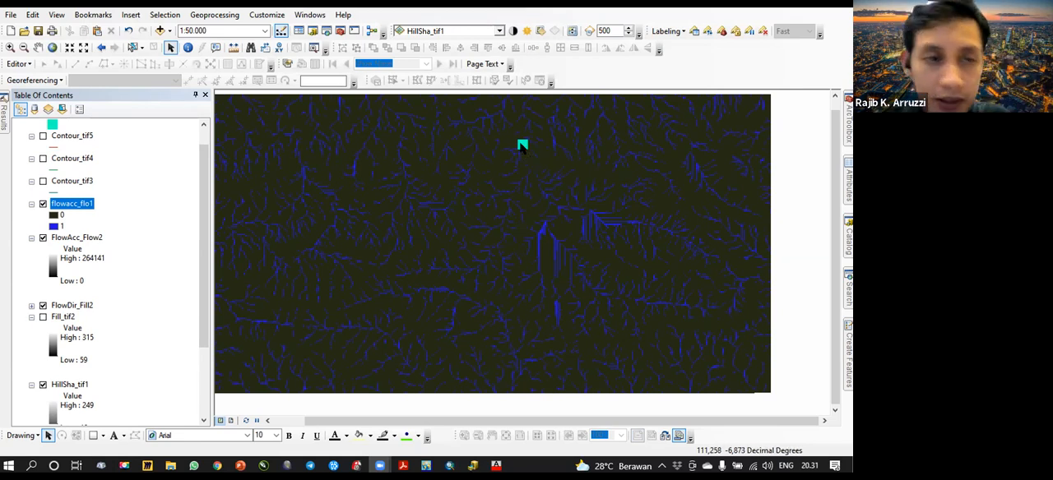
- Examine the flowacc_flo1 river raster around the dam location at closer and wider scales
left_click_drag(535, 154, 527, 169)
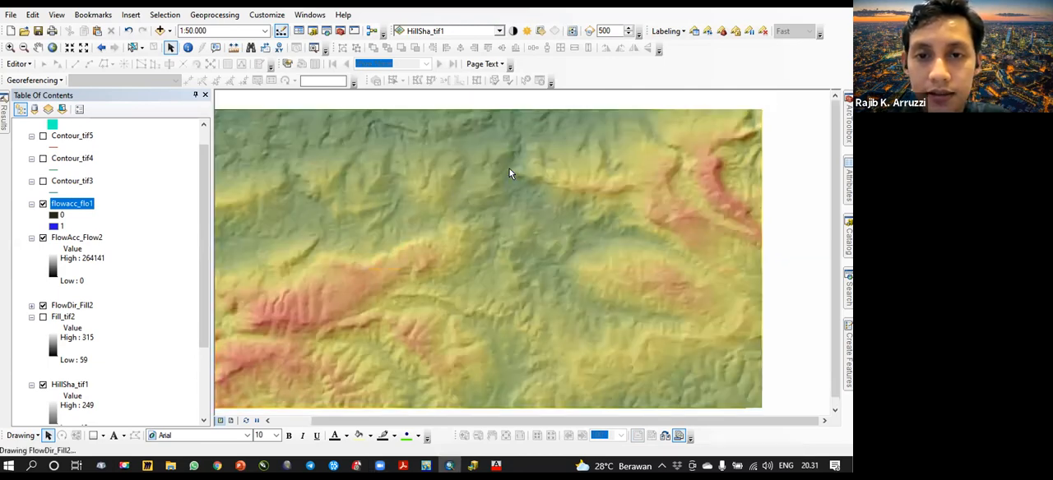
scroll(509, 168, "up", 5)
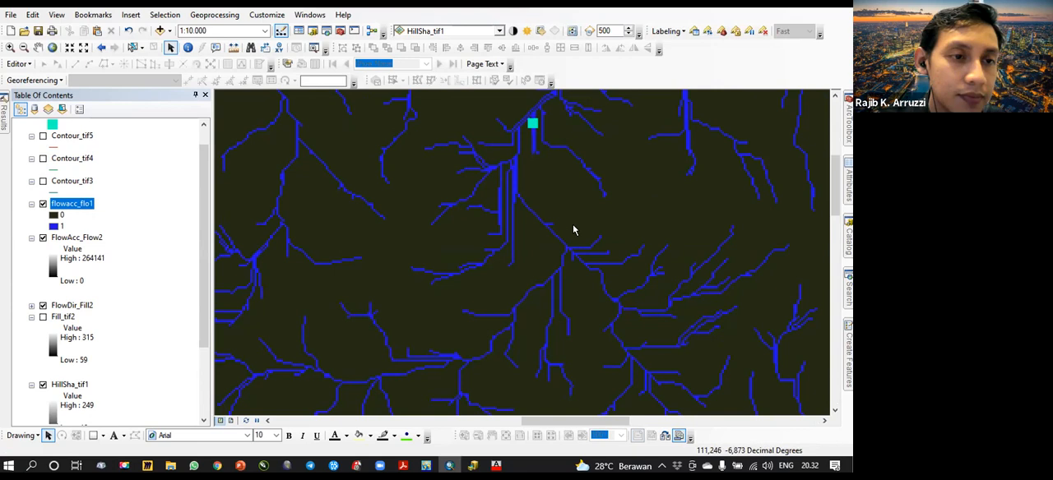
scroll(588, 227, "up", 2)
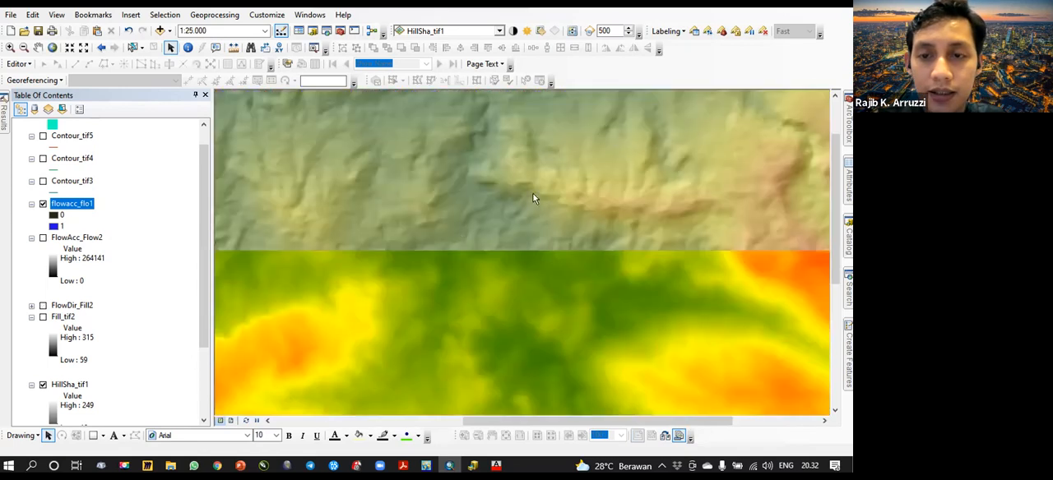
scroll(568, 170, "up", 1)
scroll(568, 171, "up", 3)
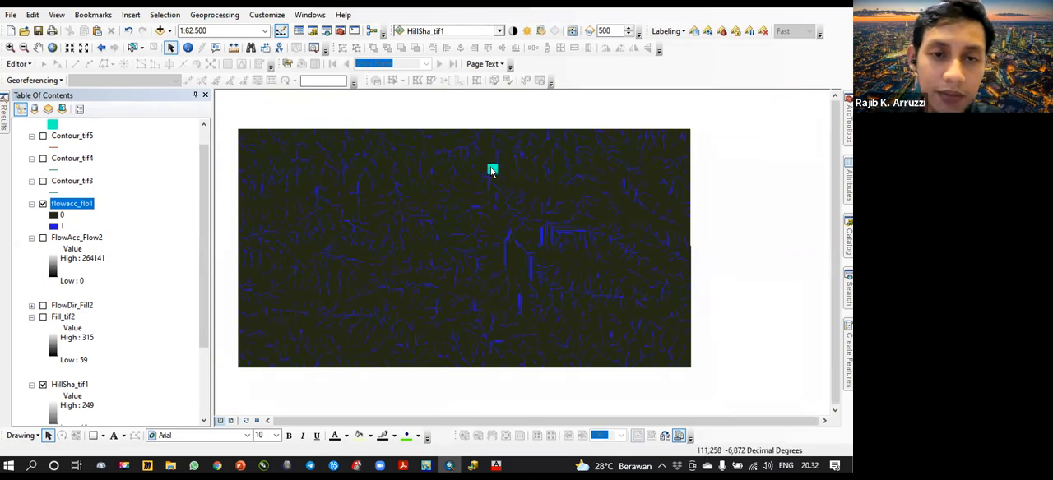
scroll(491, 170, "down", 1)
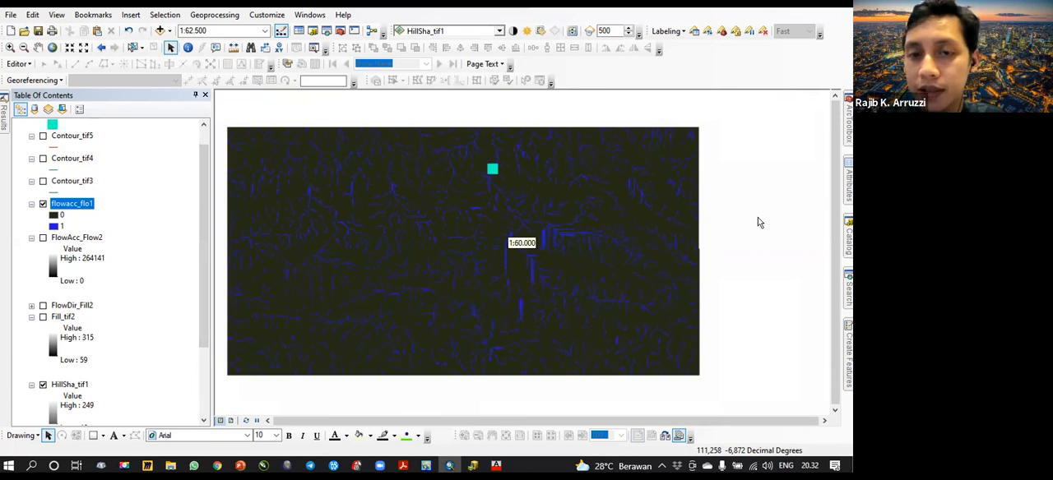
scroll(552, 198, "down", 2)
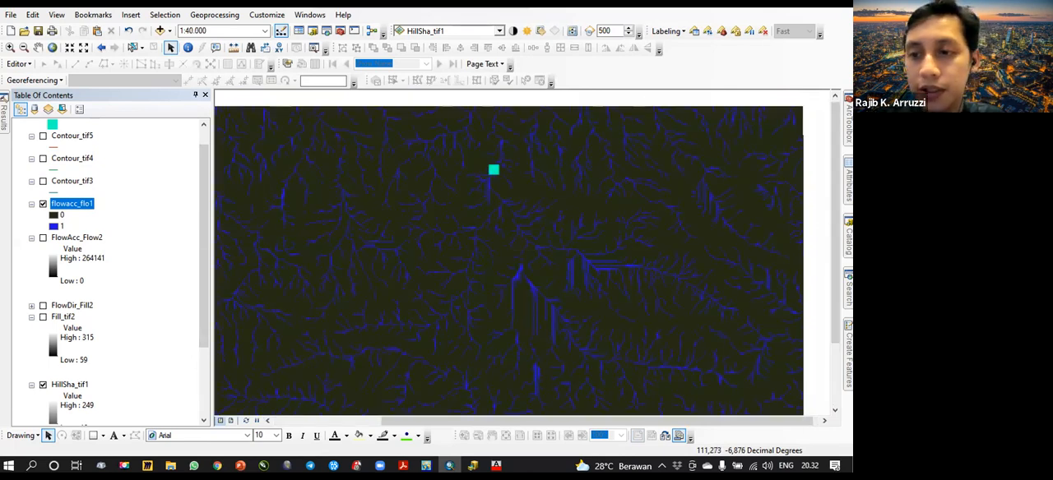
- Search the tools for "to polyline" and locate Raster to Polyline in its toolbox
left_click(848, 292)
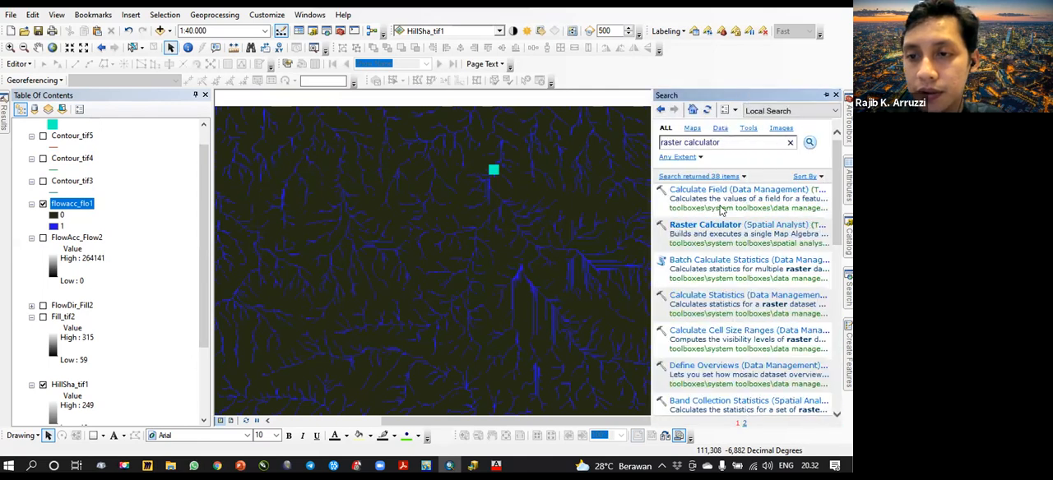
left_click(809, 243)
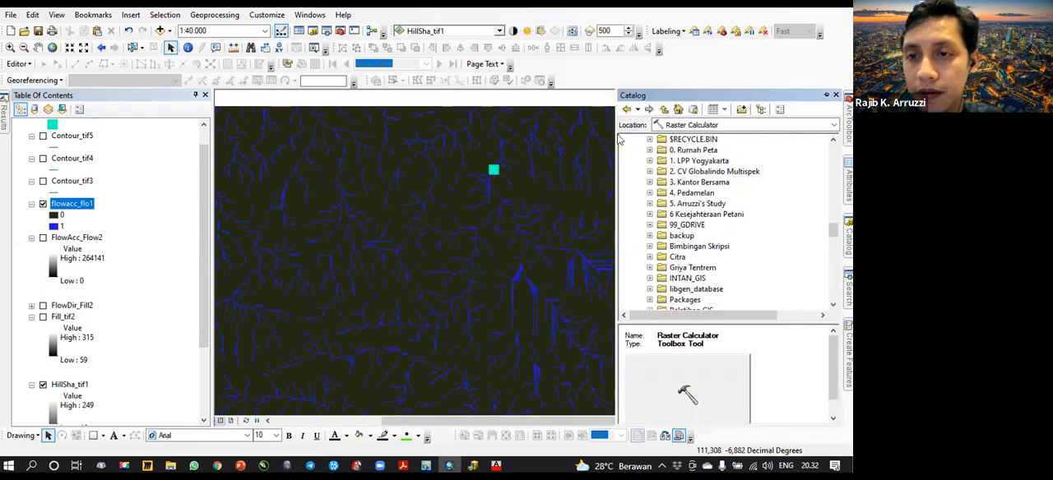
key("ctrl+f")
key("ctrl+a")
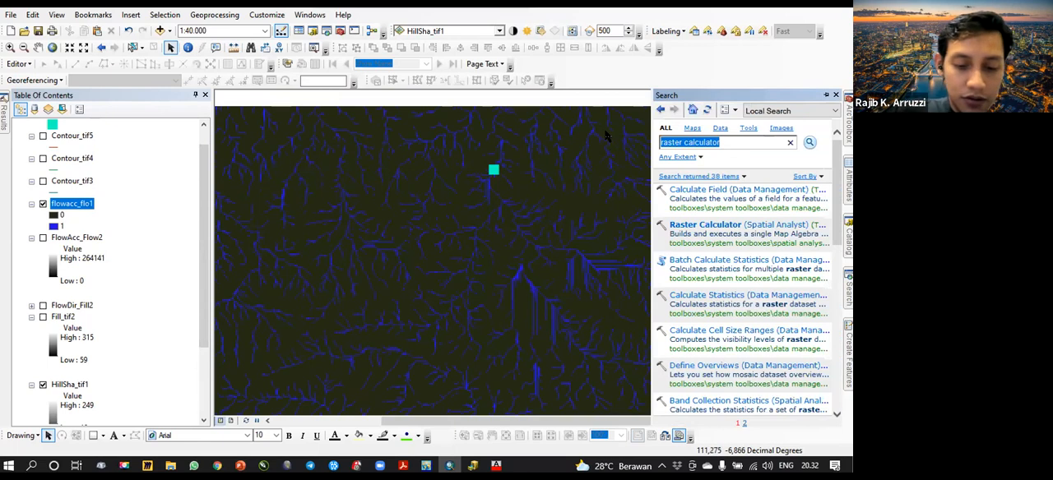
type("to")
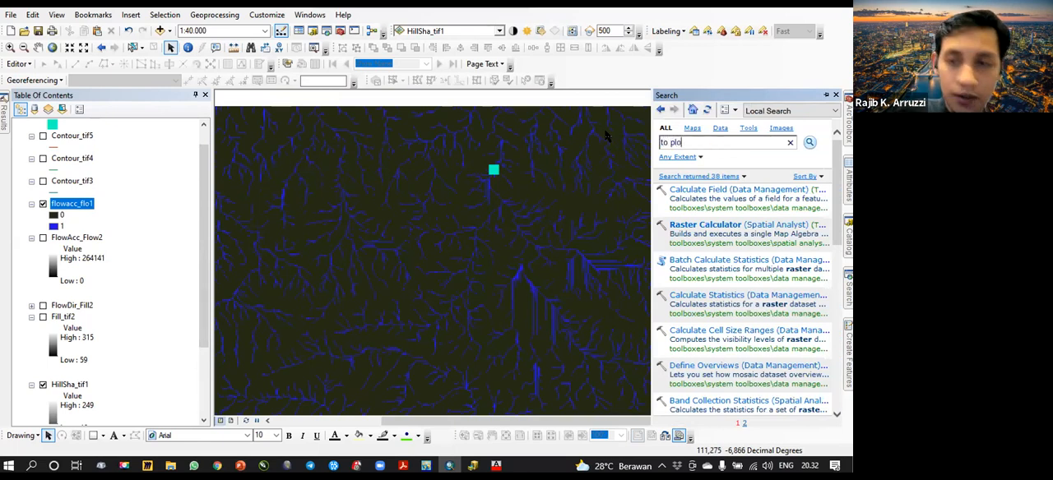
type(" polyline")
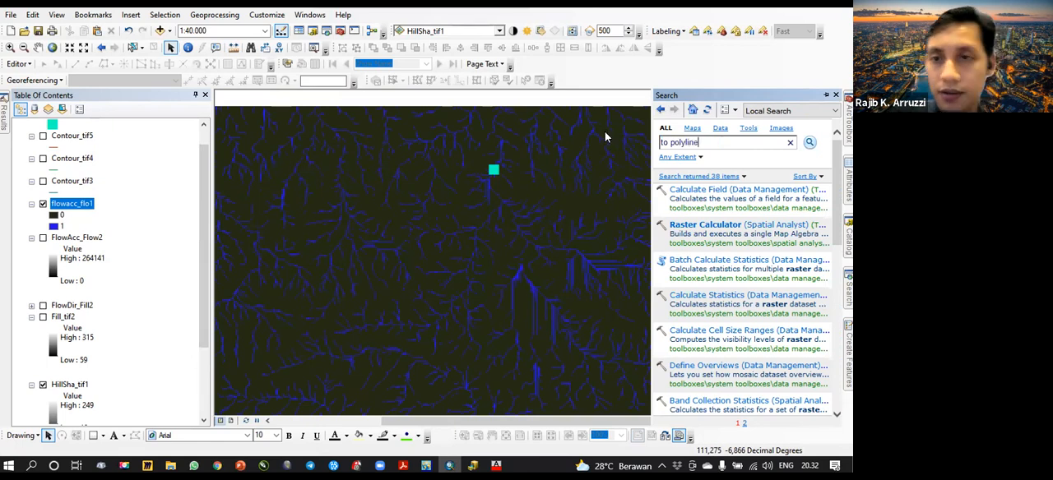
key("Return")
left_click(741, 210)
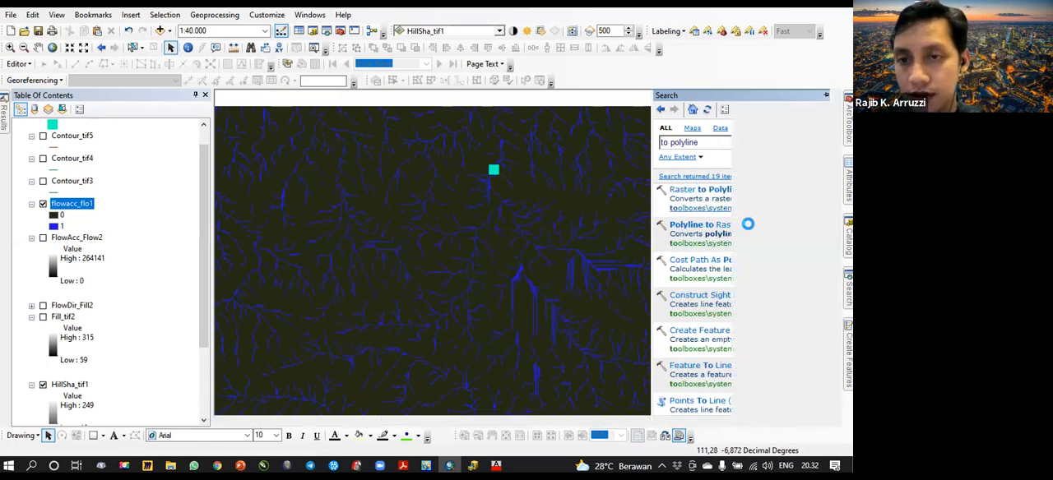
- Run Raster to Polyline on flowacc_flo1 with field Value, background ZERO, minimum dangle length 0 and simplified polylines, keeping the suggested output
scroll(729, 216, "up", 1)
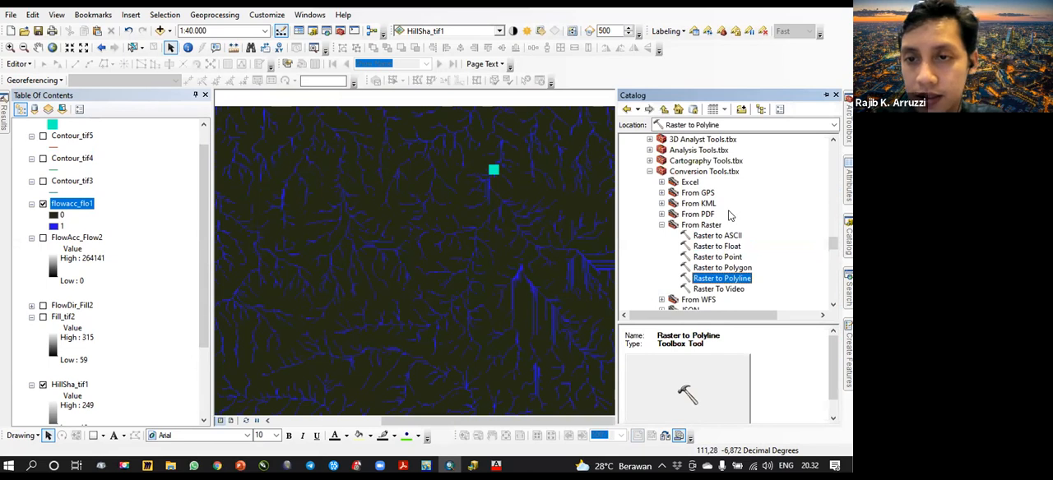
scroll(728, 215, "up", 2)
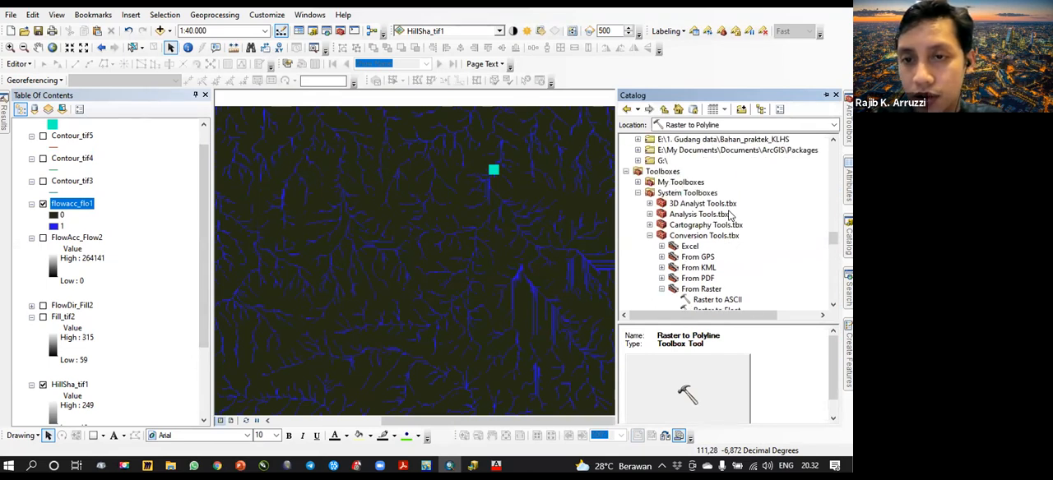
scroll(764, 231, "down", 3)
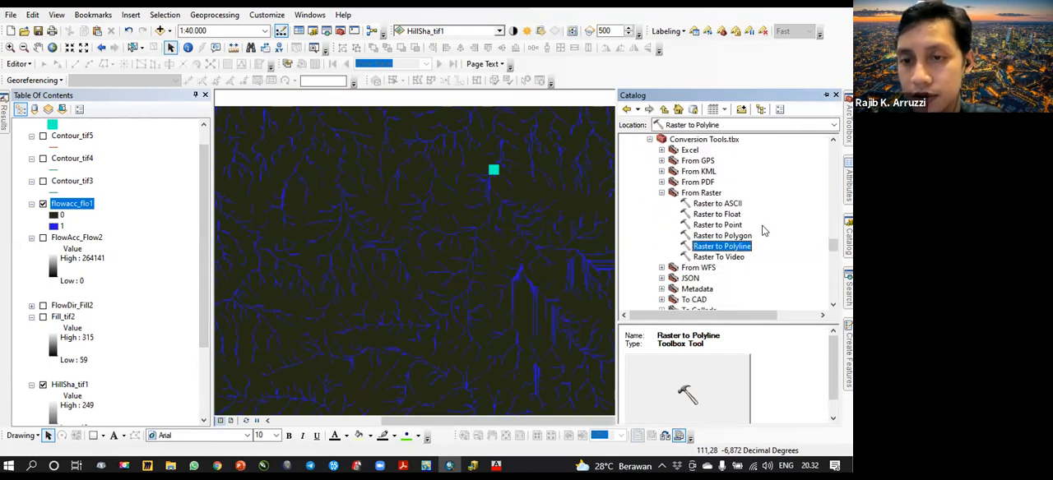
scroll(764, 231, "down", 2)
scroll(764, 231, "up", 1)
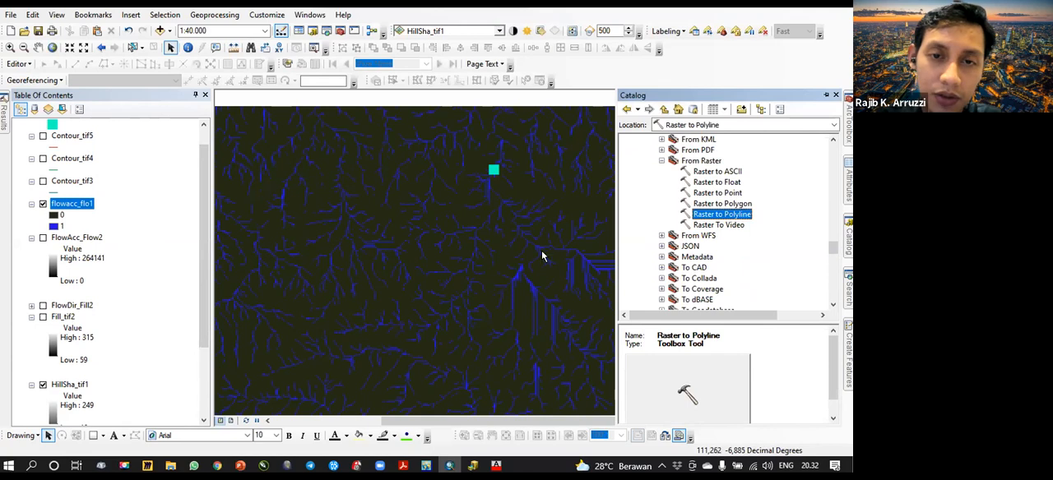
double_click(731, 217)
left_click_drag(88, 204, 335, 128)
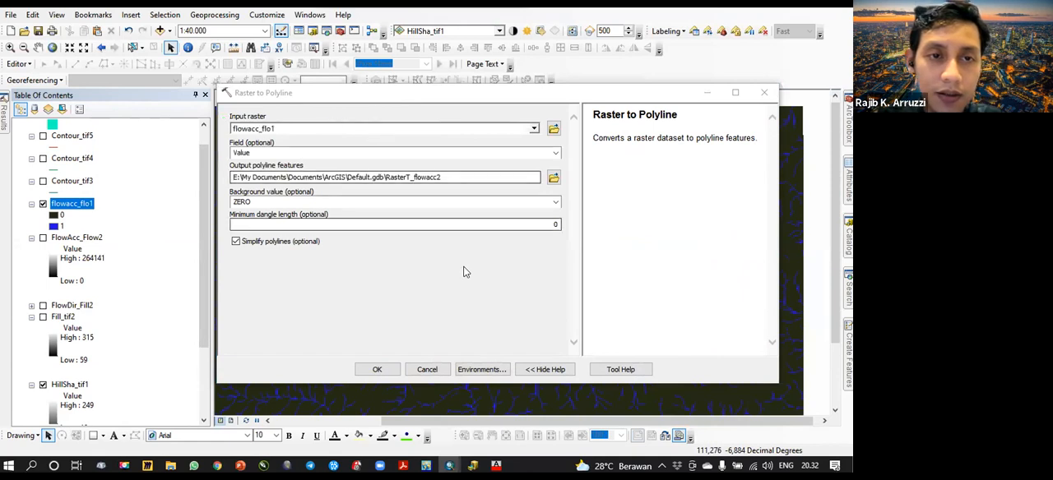
left_click(377, 369)
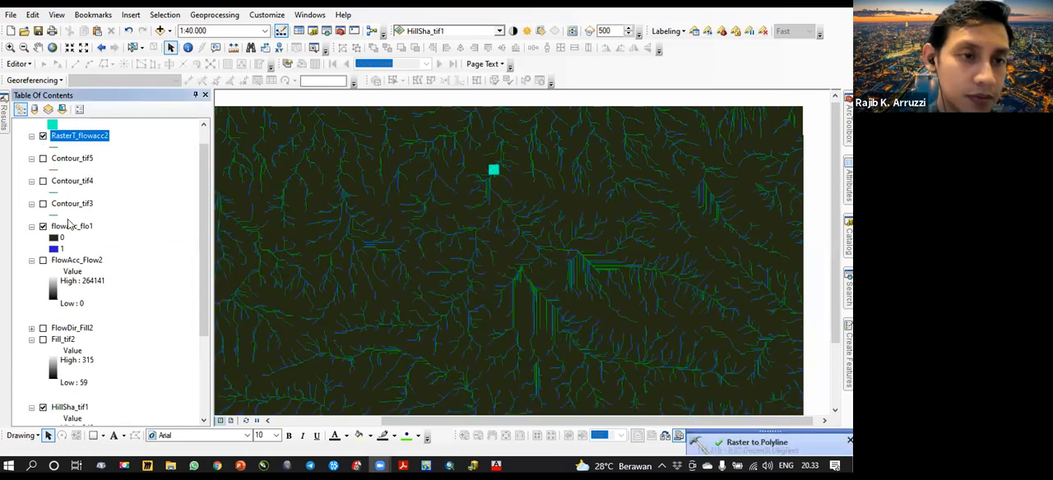
- Hide flowacc_flo1 and examine the RasterT_flowacc2 river lines over the hillshade around the dam location
left_click(42, 226)
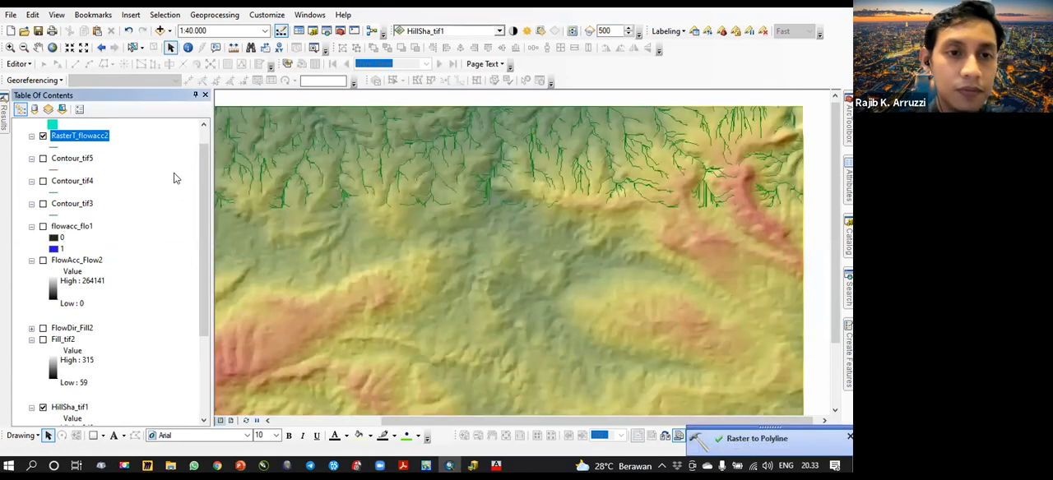
scroll(189, 144, "up", 1)
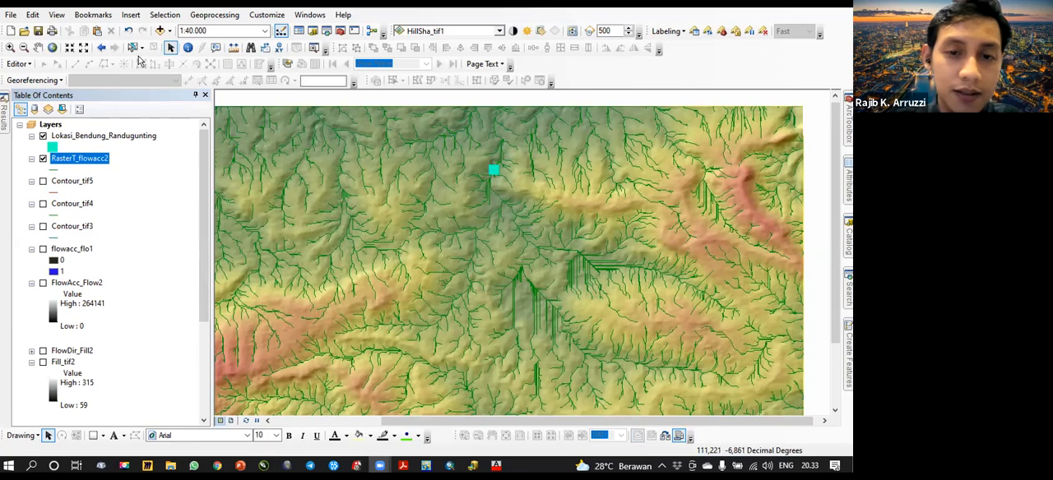
left_click_drag(489, 218, 482, 199)
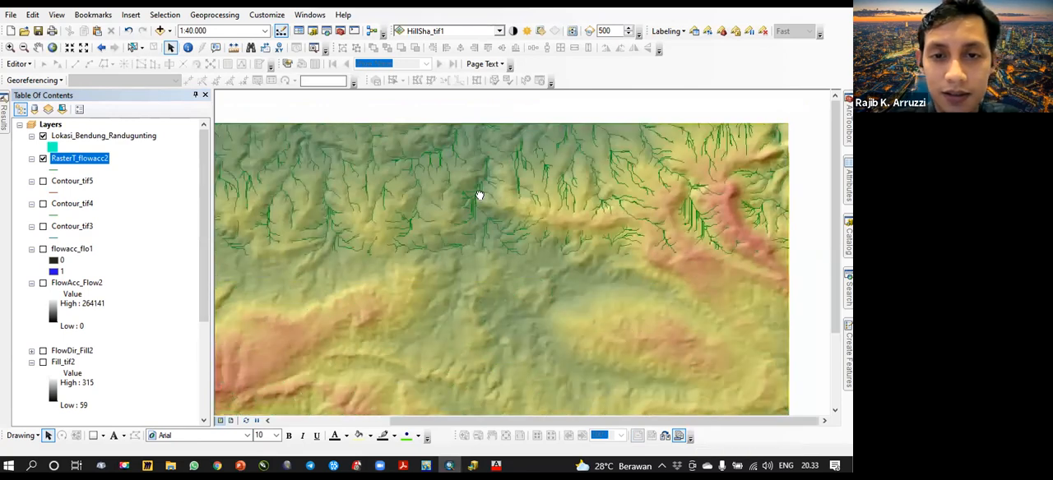
scroll(482, 197, "up", 5)
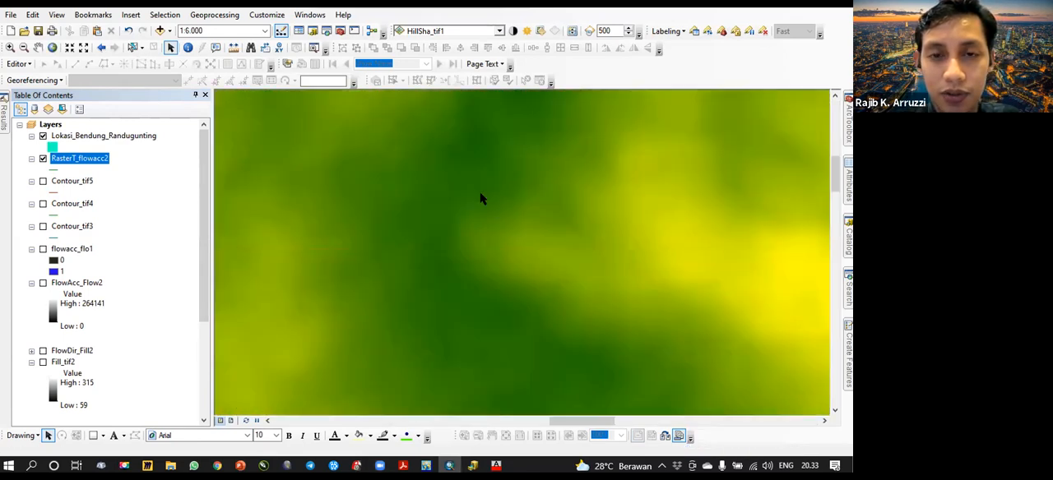
left_click_drag(477, 171, 456, 218)
scroll(426, 257, "up", 3)
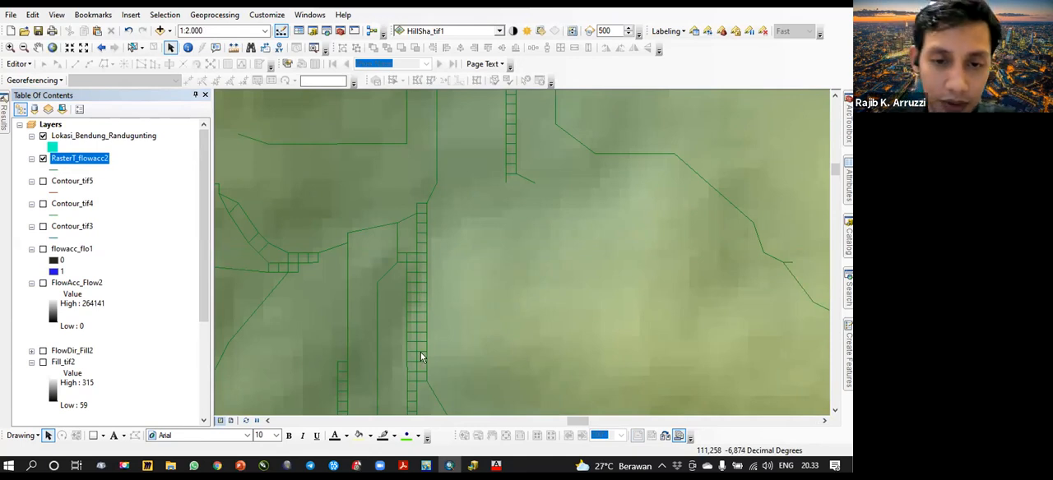
scroll(430, 262, "down", 3)
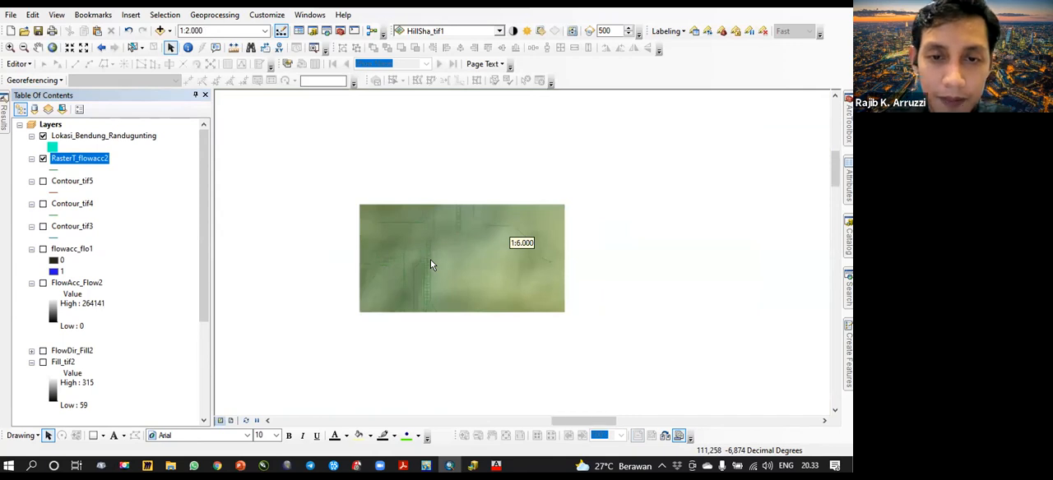
scroll(431, 215, "down", 2)
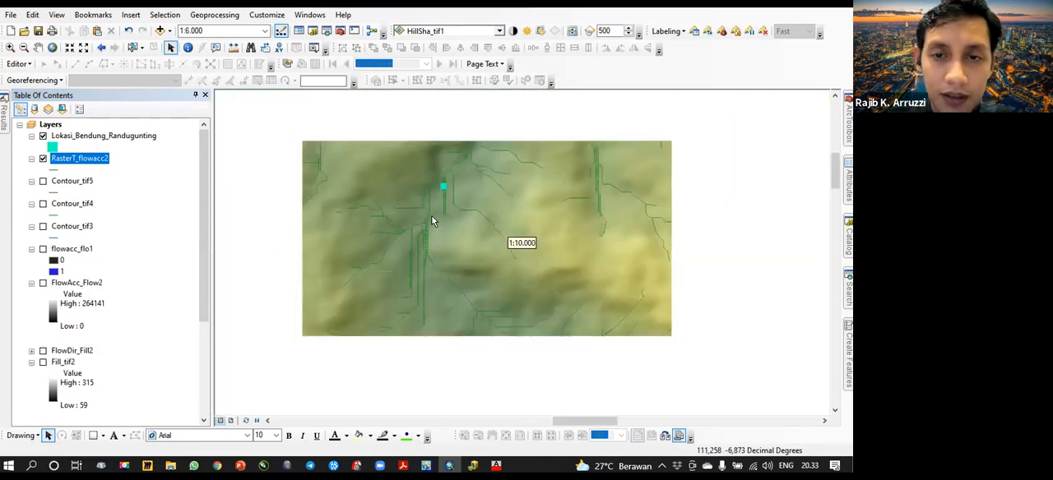
- Examine how the RasterT_flowacc2 river lines run past the dam location, at scales between 1:2.500 and 1:12.500
scroll(438, 190, "up", 2)
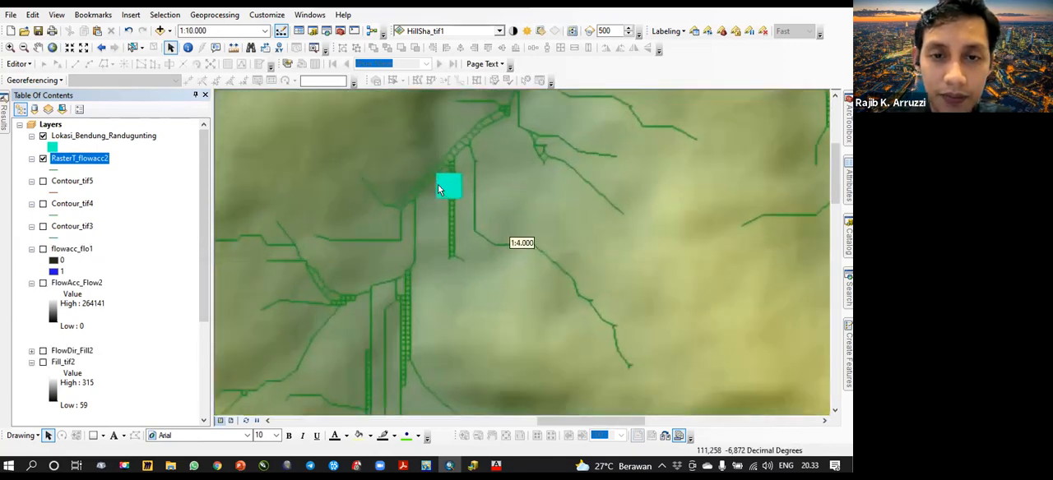
left_click_drag(440, 281, 458, 230)
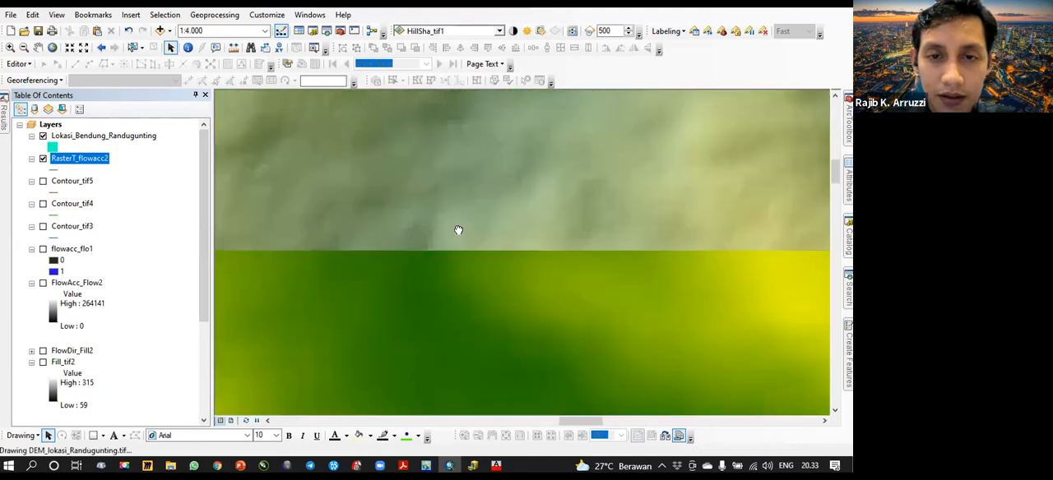
scroll(454, 251, "down", 1)
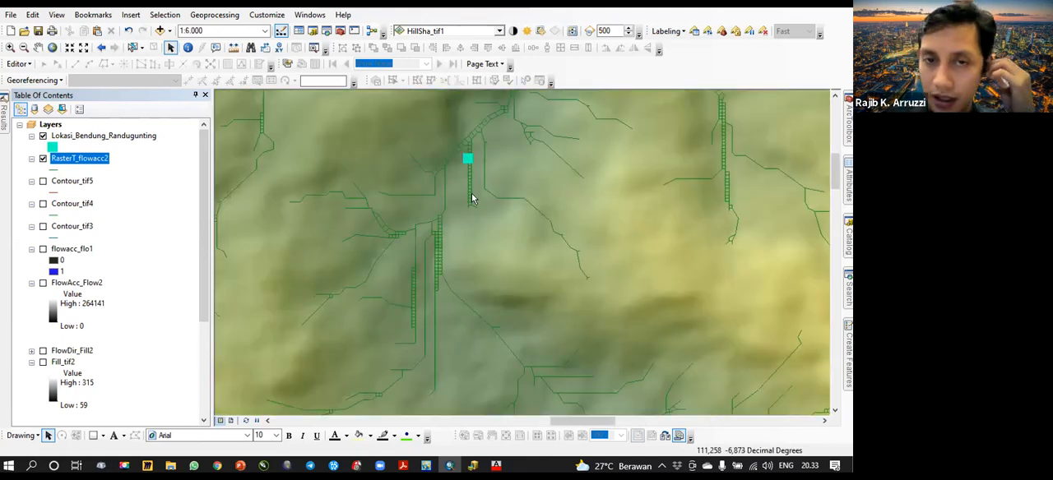
scroll(466, 261, "down", 2)
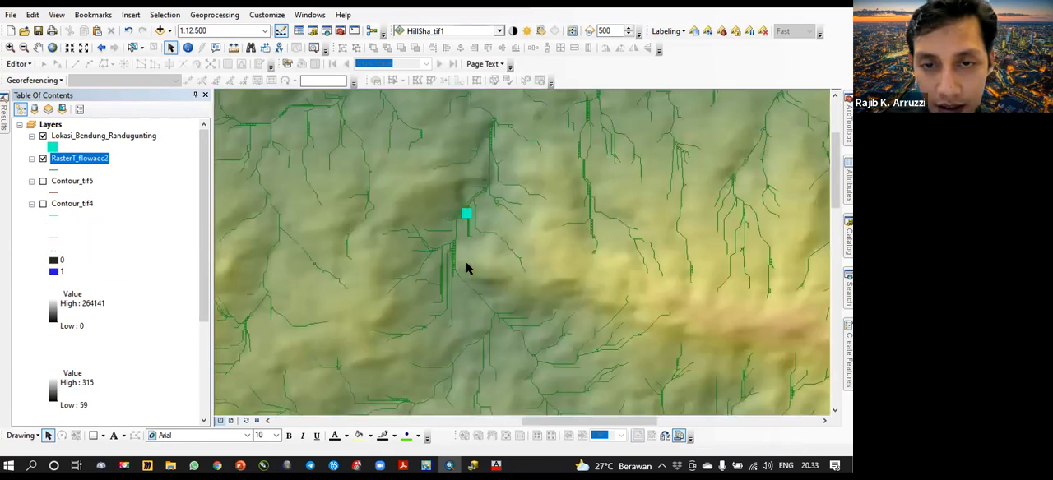
scroll(467, 206, "up", 4)
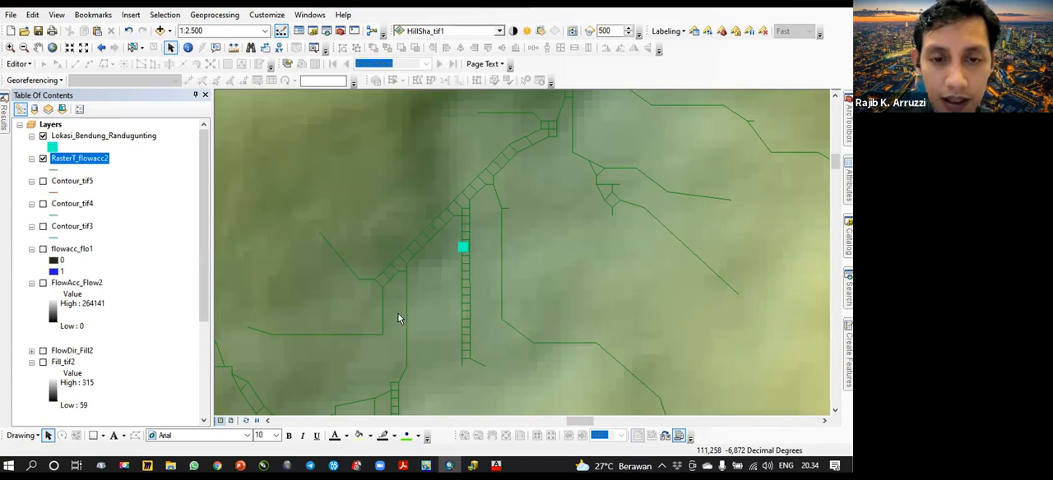
scroll(397, 312, "up", 3)
left_click_drag(405, 348, 444, 177)
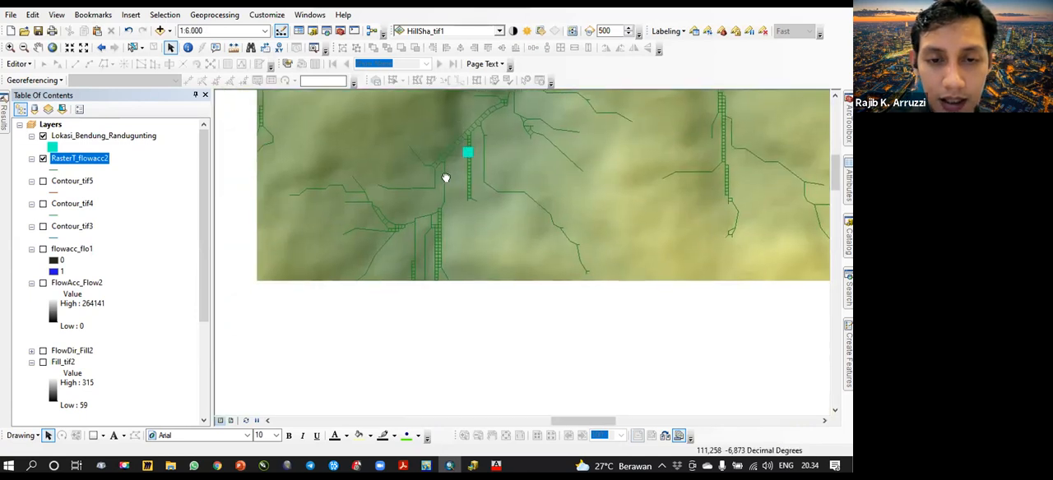
left_click_drag(442, 287, 447, 237)
scroll(475, 278, "up", 2)
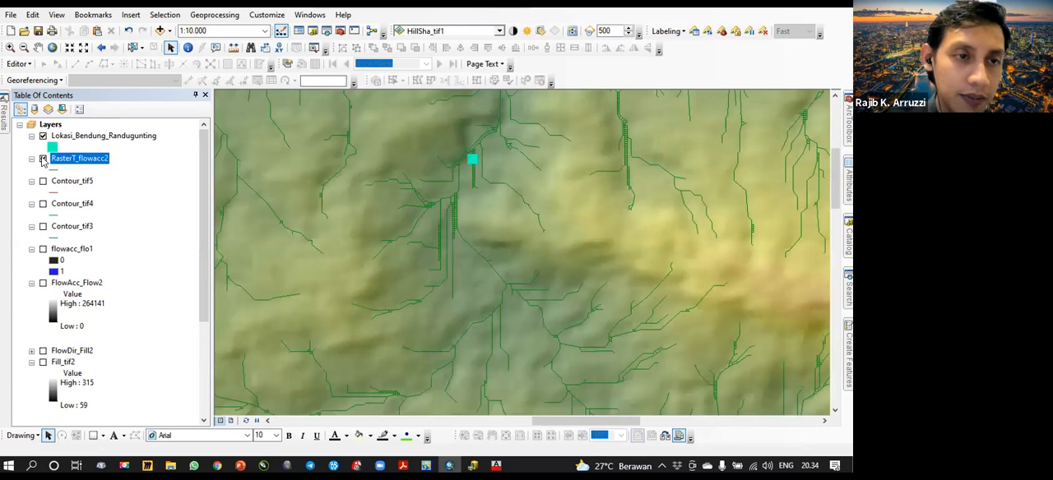
- Hide RasterT_flowacc2 and run Raster Calculator with the expression "FlowAcc_Flow2" > 50
left_click(43, 158)
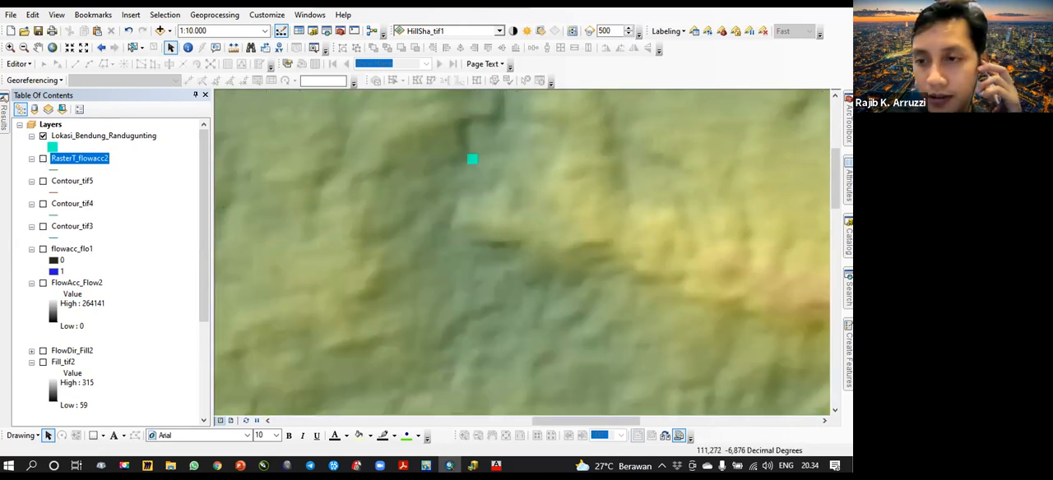
left_click(848, 239)
scroll(729, 264, "down", 5)
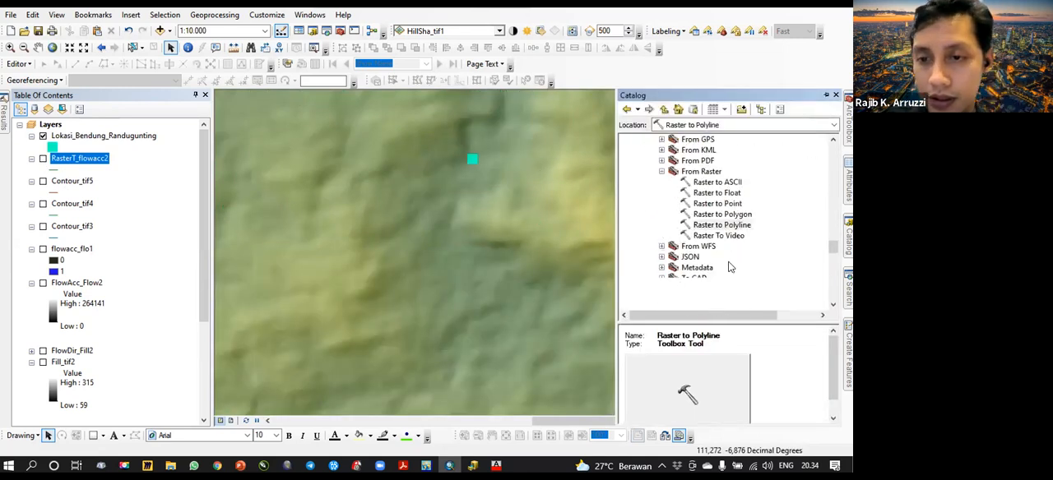
scroll(729, 264, "down", 10)
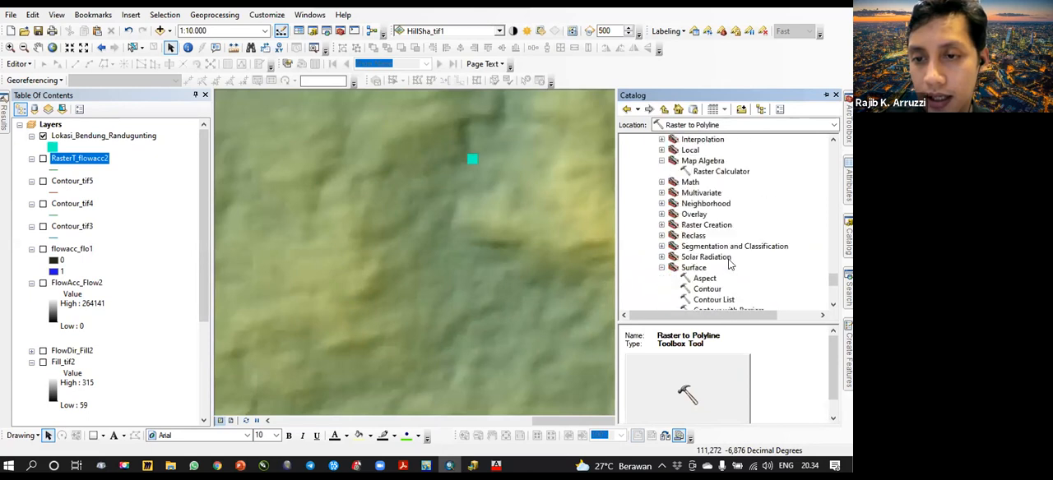
scroll(729, 264, "down", 7)
scroll(729, 264, "up", 9)
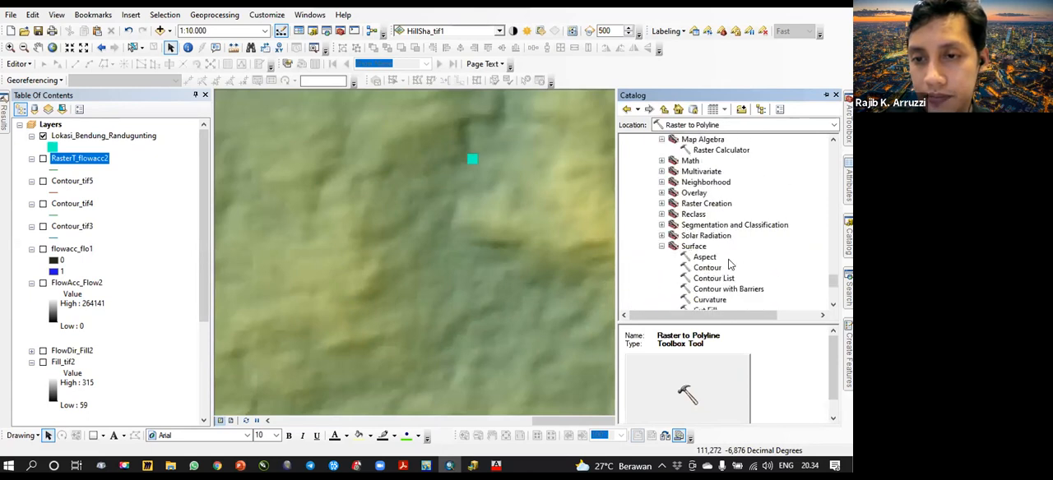
double_click(722, 149)
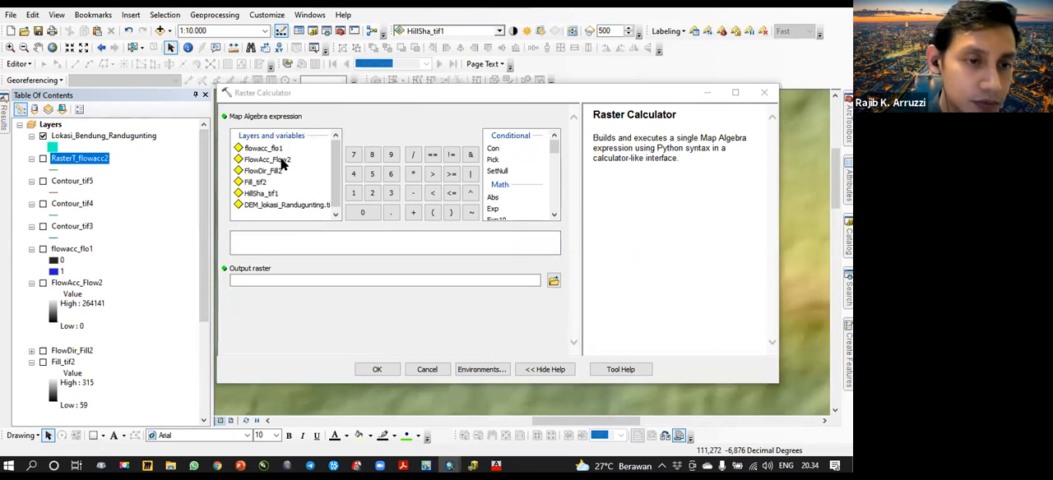
left_click(280, 161)
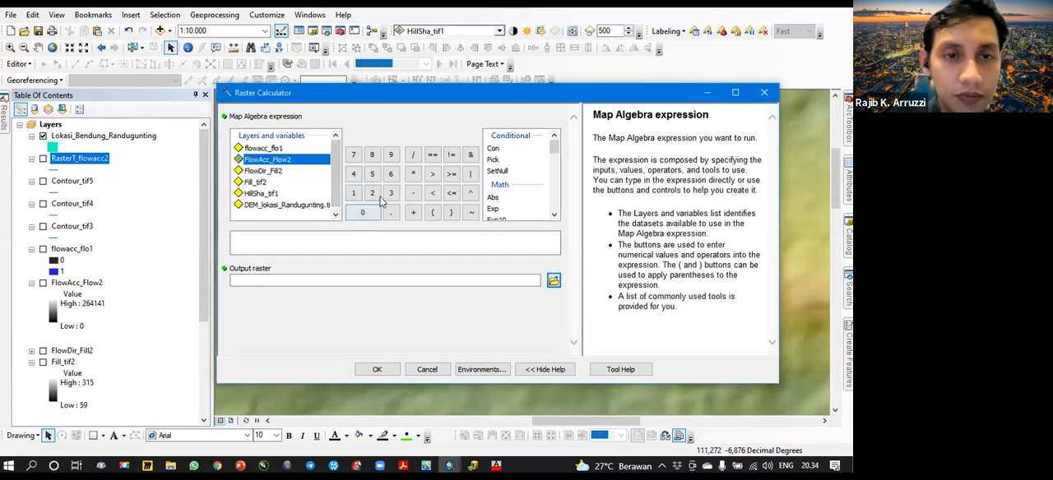
double_click(283, 161)
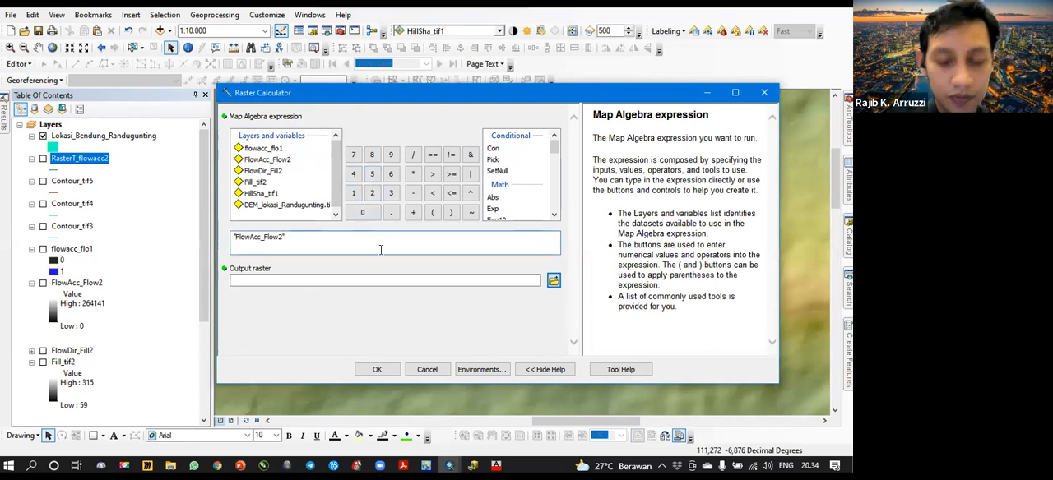
type("> 50")
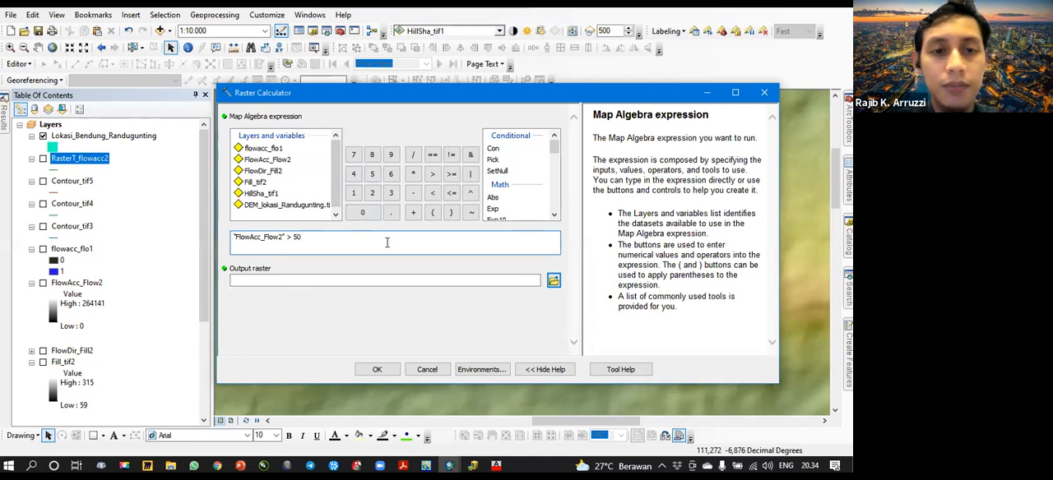
left_click(373, 369)
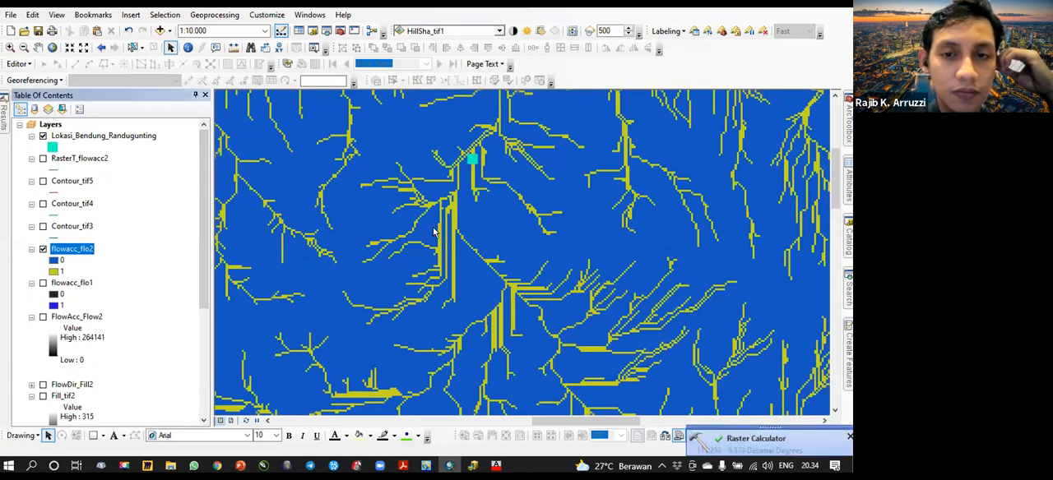
- Examine the flowacc_flo2 river raster around the dam location and at wider scales, and hide it
scroll(433, 232, "up", 2)
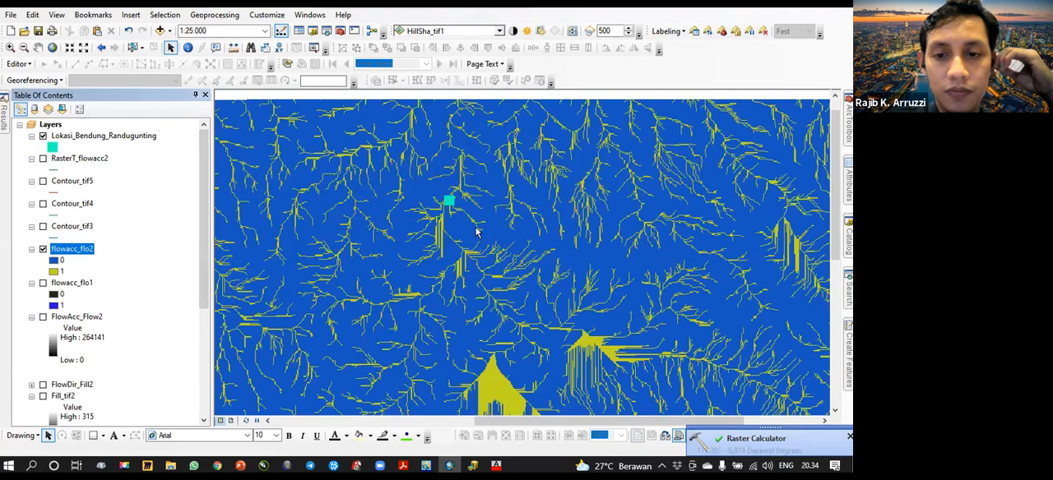
scroll(485, 266, "up", 2)
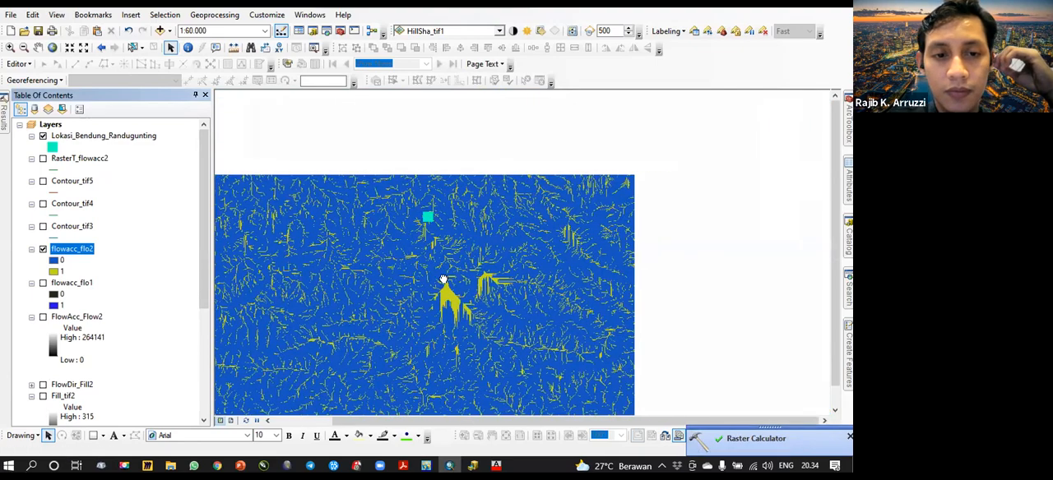
scroll(441, 260, "down", 1)
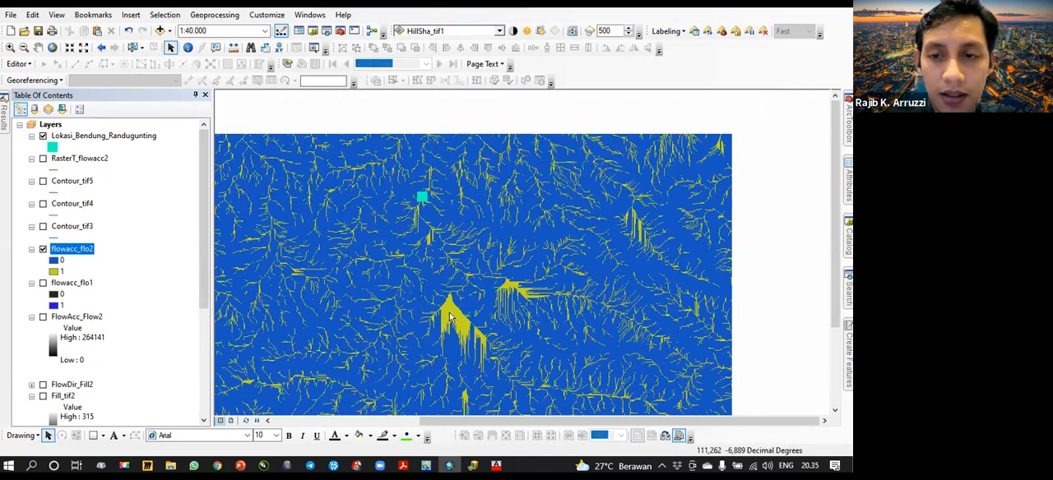
left_click(43, 250)
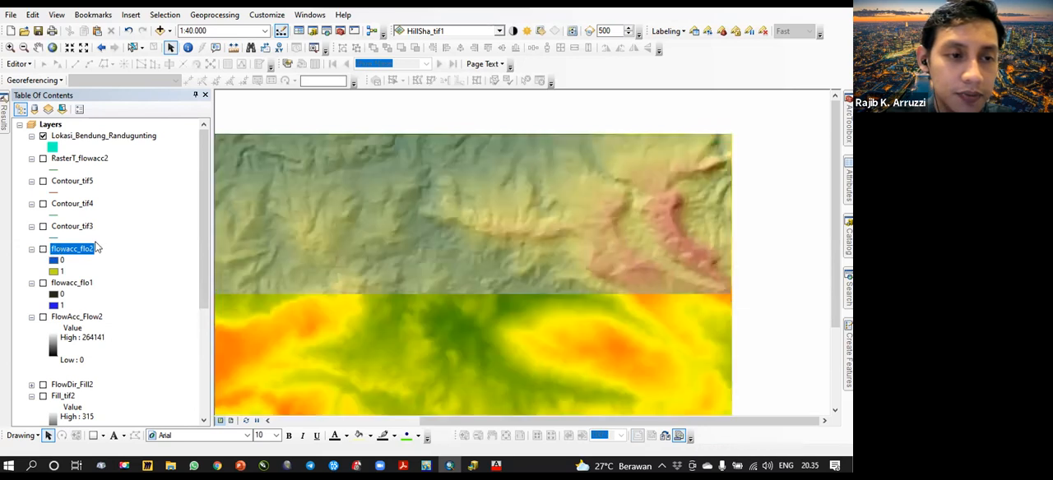
left_click(73, 283)
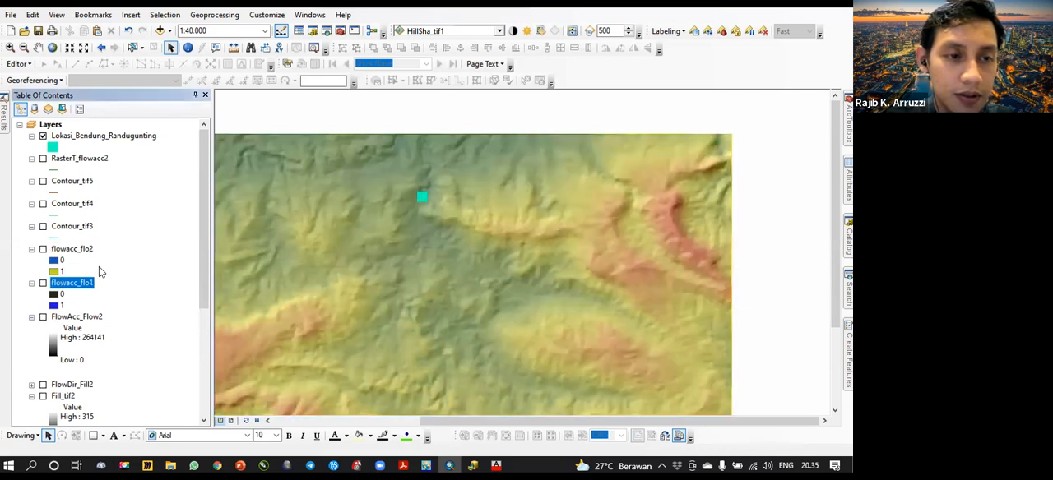
left_click(42, 283)
left_click(78, 250)
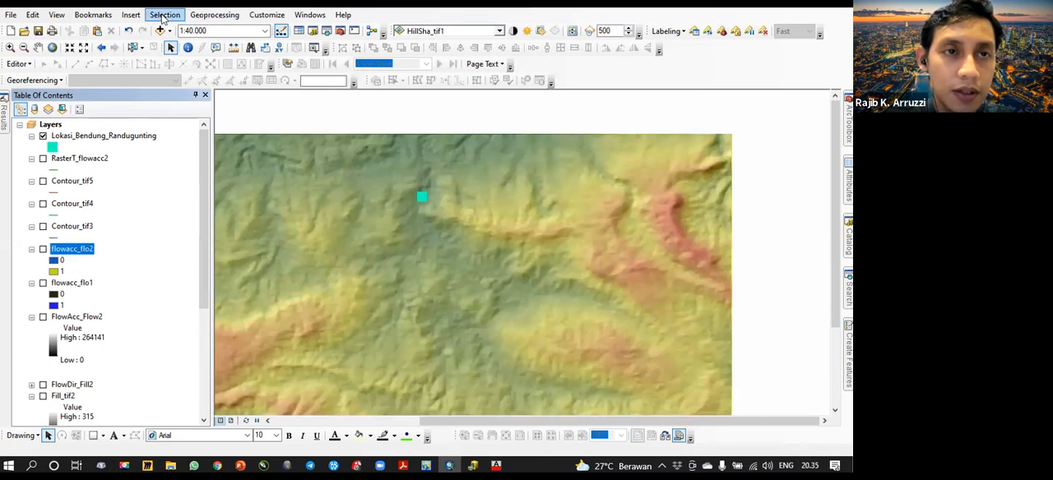
- Run Raster Calculator again with the expression "FlowAcc_Flow2" > 100
left_click(848, 289)
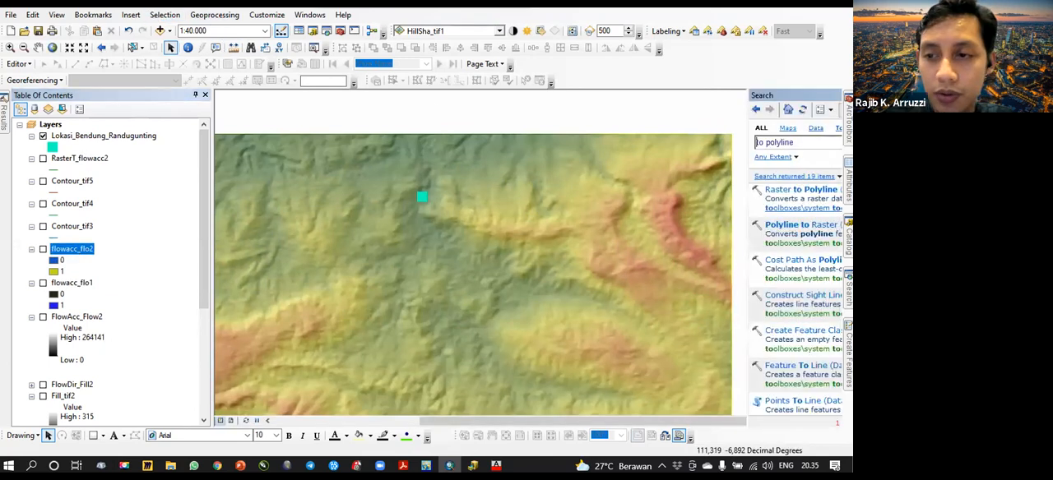
left_click(848, 238)
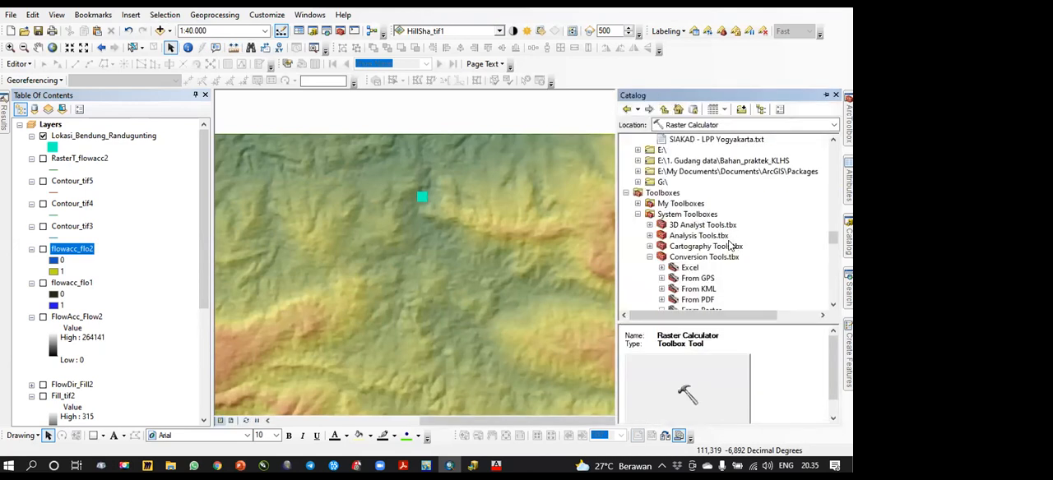
scroll(727, 260, "down", 4)
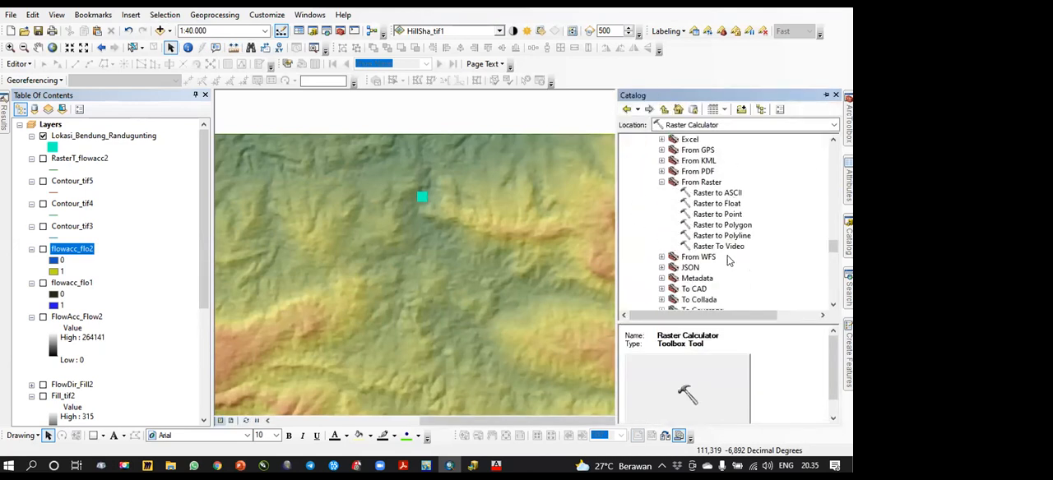
scroll(727, 259, "down", 15)
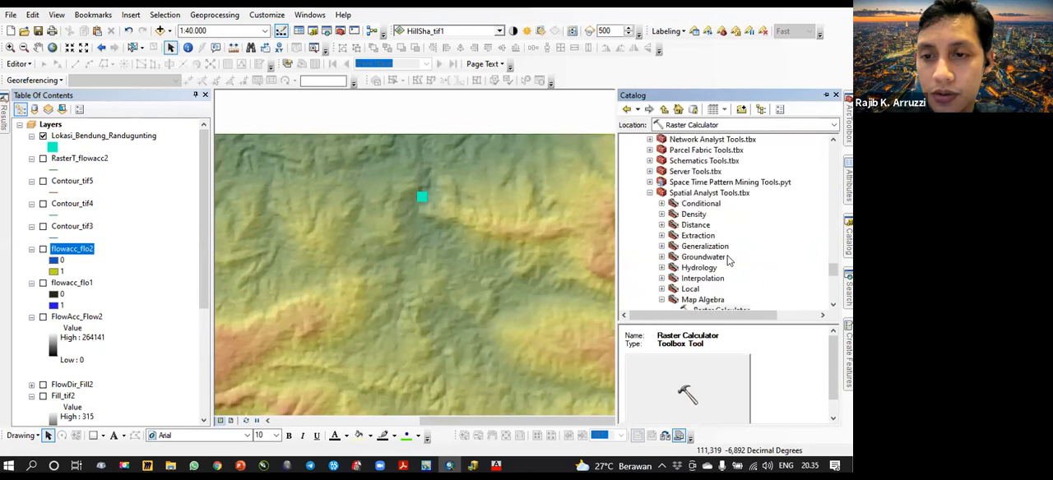
double_click(732, 215)
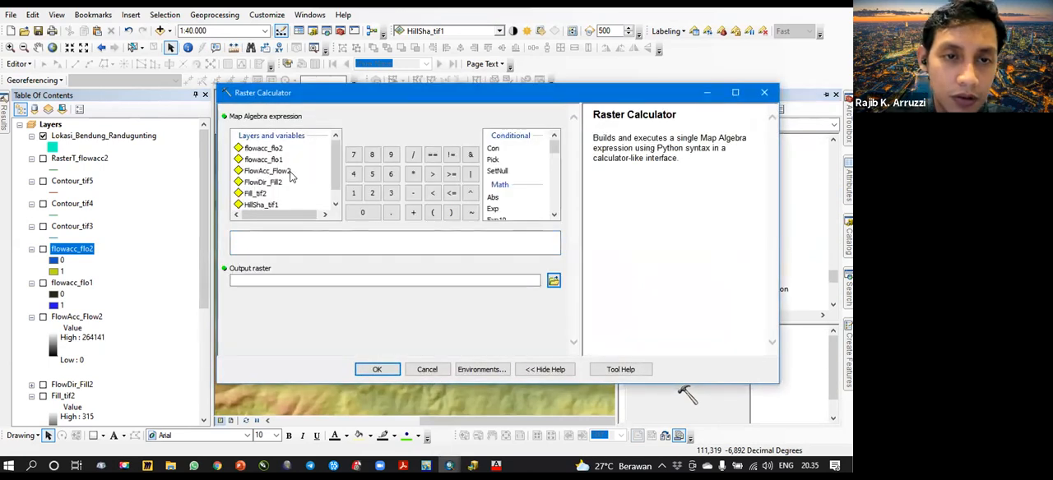
double_click(284, 171)
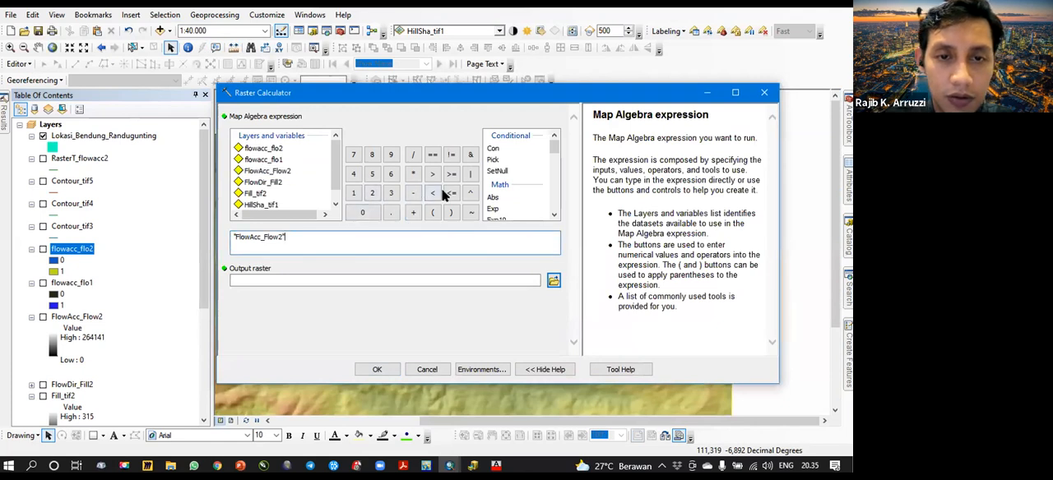
type("100")
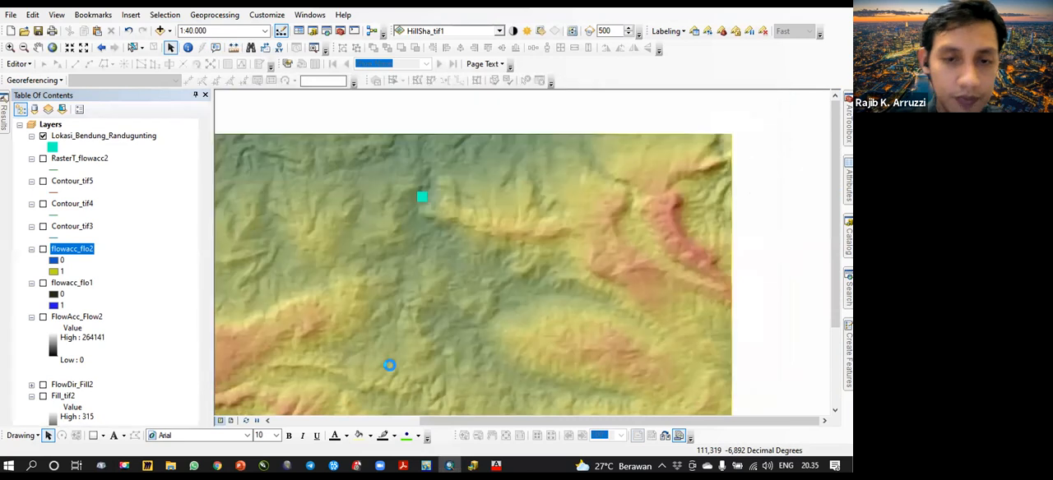
left_click(377, 369)
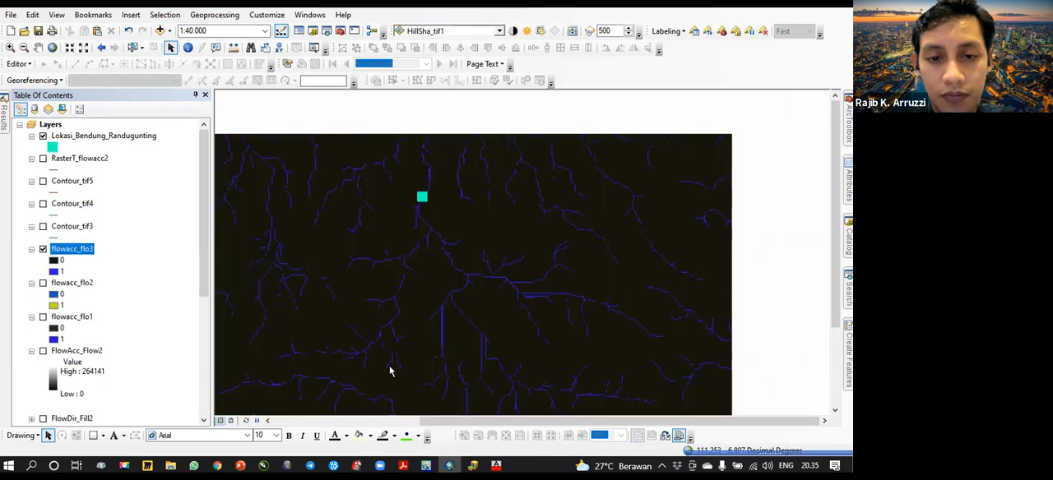
- Compare the dam location with the flowacc_flo3 river at 1:4.000 and start editing the Lokasi_Bendung_Randugunting layer
scroll(421, 196, "down", 3)
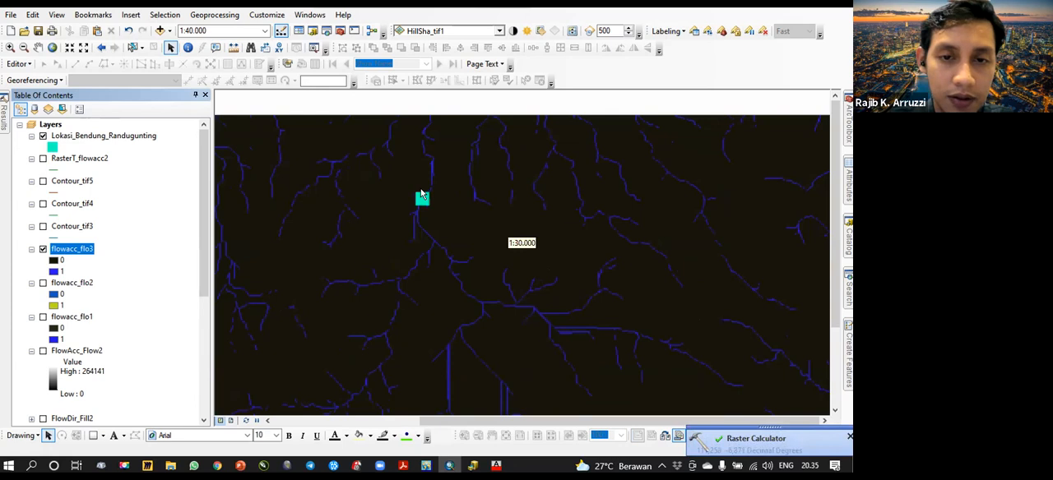
scroll(421, 194, "down", 2)
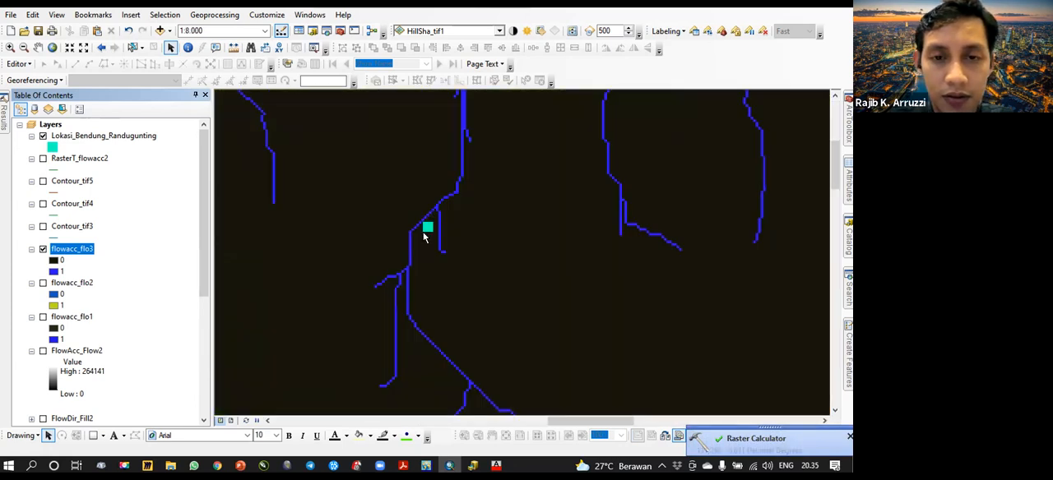
scroll(424, 234, "down", 1)
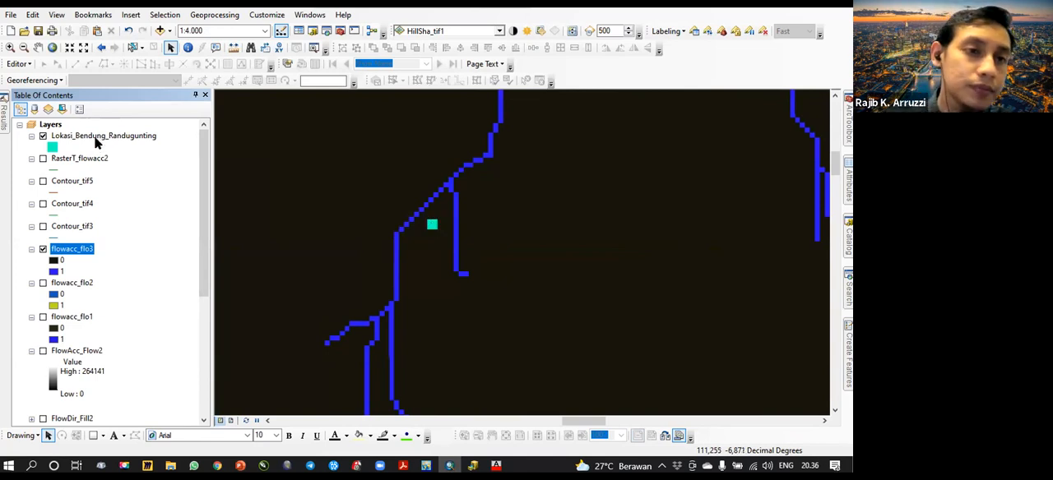
right_click(101, 140)
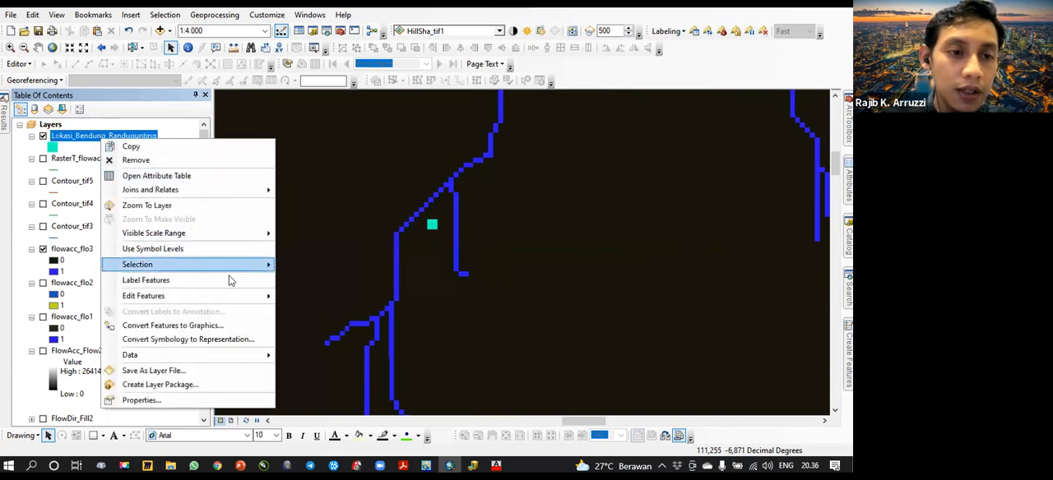
mouse_move(236, 296)
left_click(324, 299)
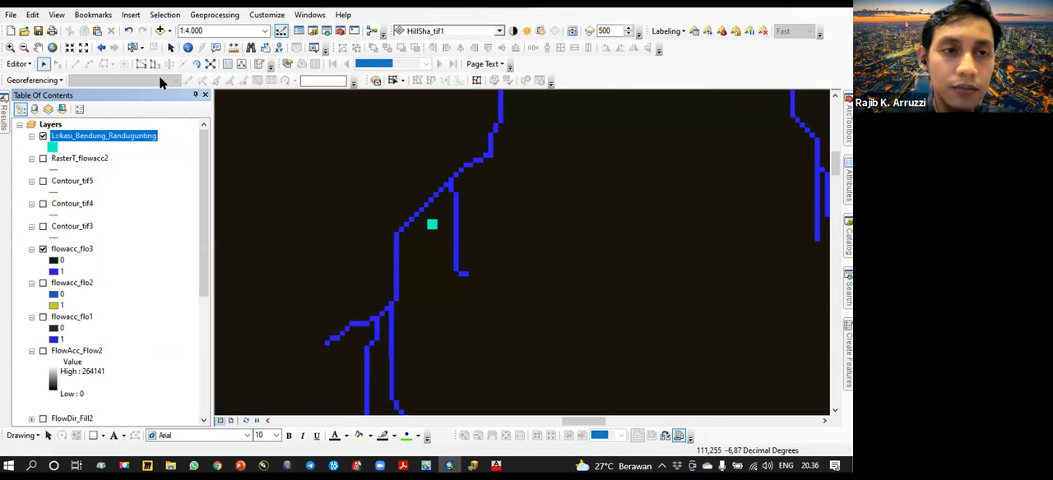
- Move the dam point onto the adjacent flowacc_flo3 river line and stop editing the layer
left_click(431, 225)
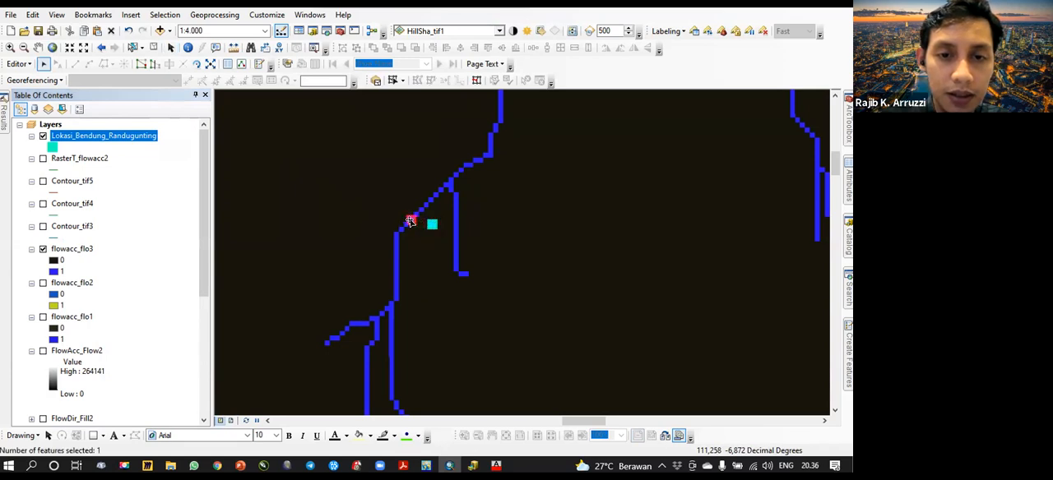
left_click_drag(411, 222, 411, 221)
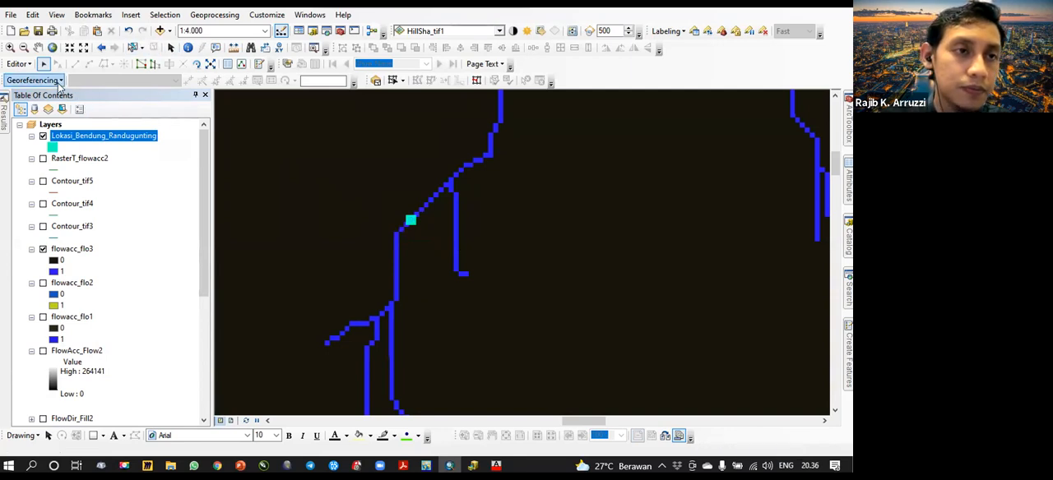
left_click(383, 271)
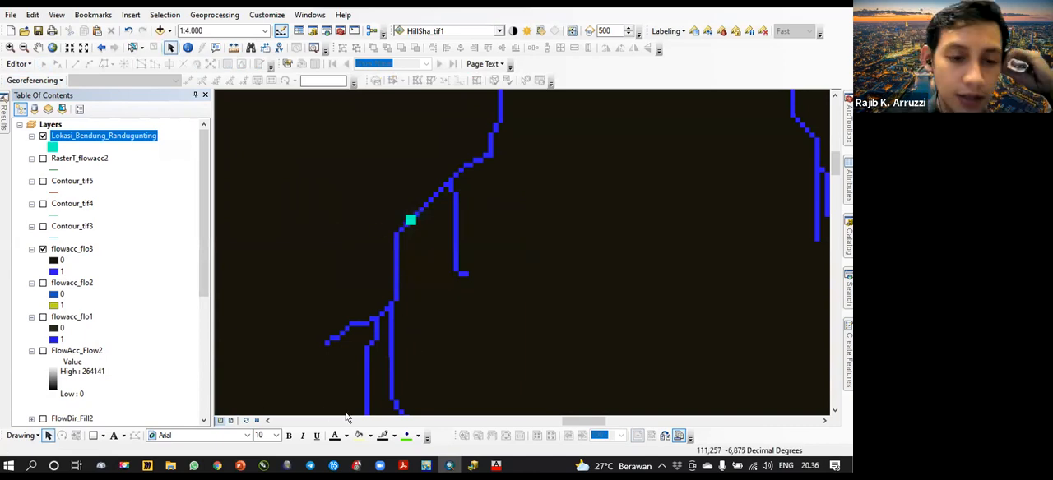
- Convert the flowacc_flo3 raster to polylines with Raster to Polyline, using the Value field, ZERO background and simplified lines
scroll(400, 281, "down", 5)
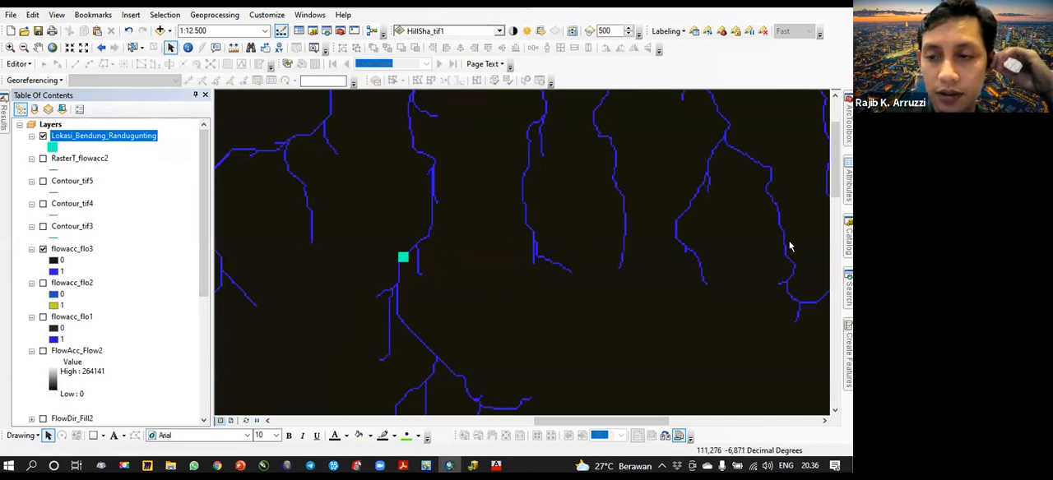
key("ctrl+f")
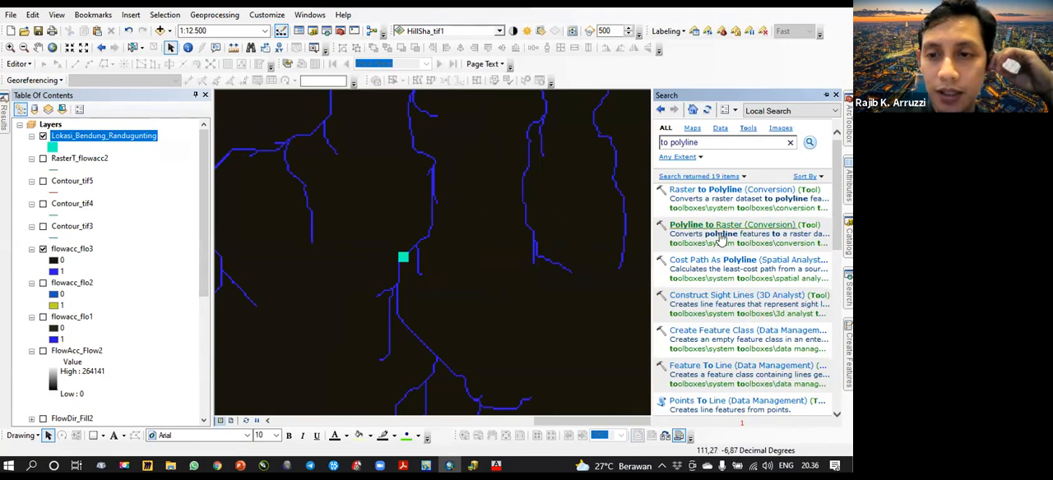
left_click(749, 243)
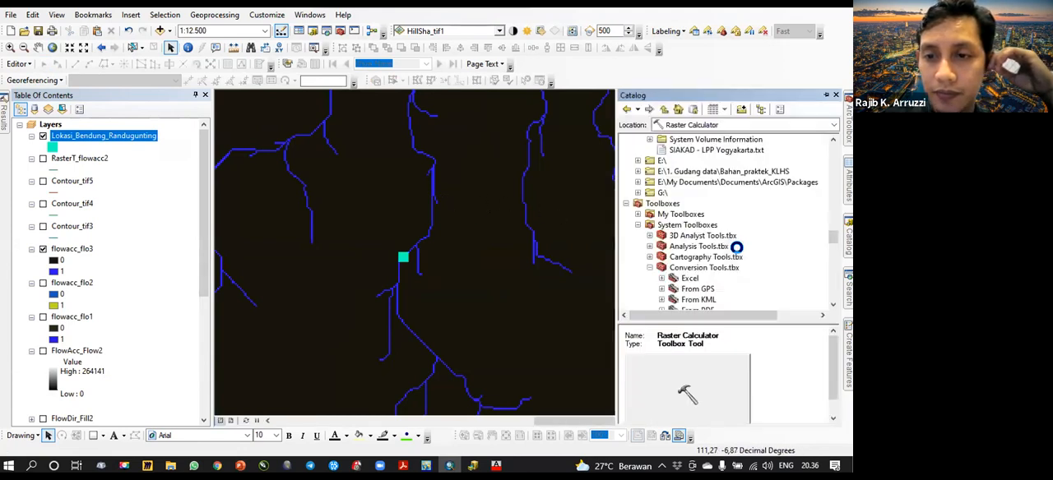
scroll(749, 230, "up", 10)
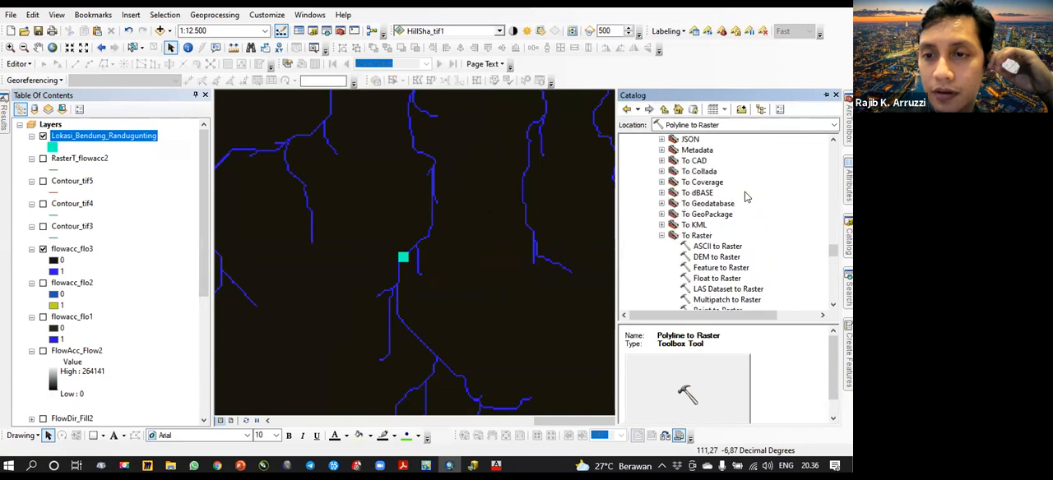
scroll(746, 196, "down", 1)
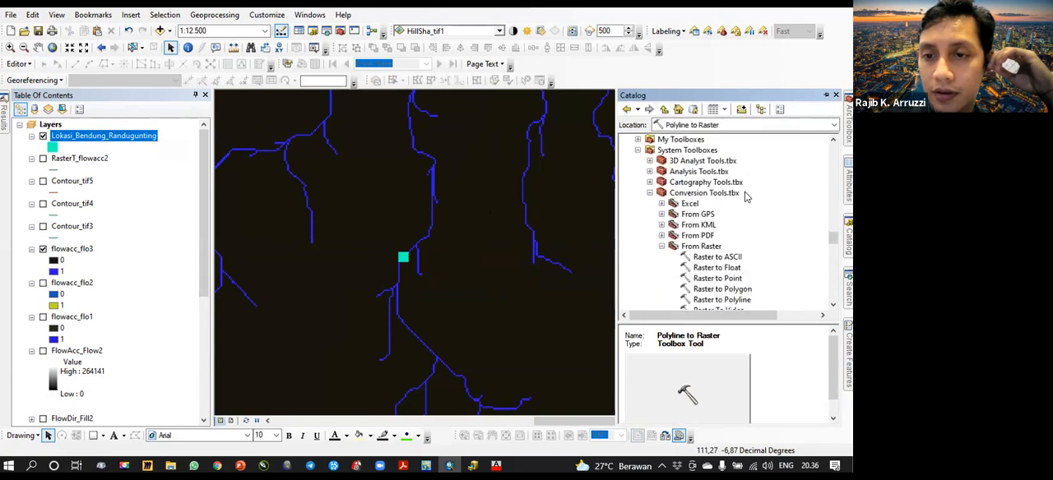
double_click(743, 299)
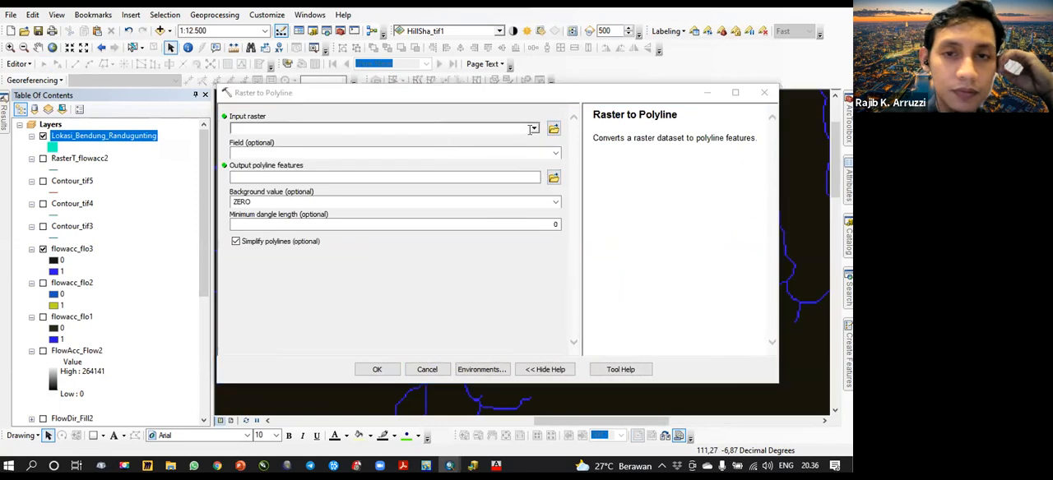
left_click(533, 128)
left_click(296, 142)
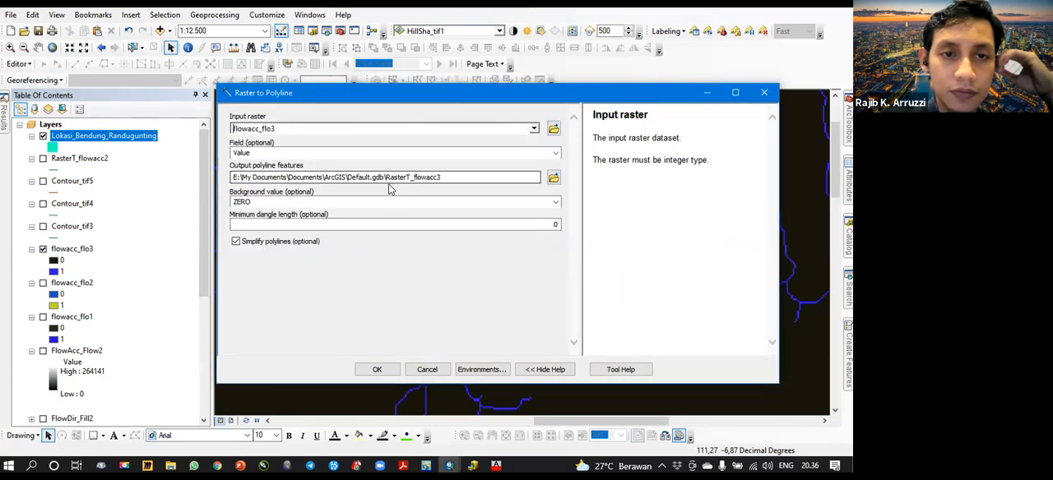
left_click(383, 370)
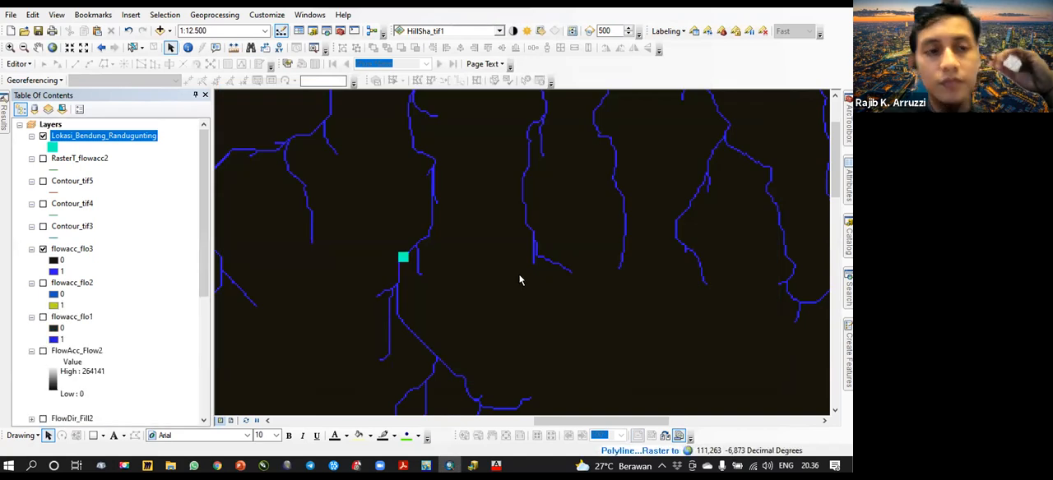
- Compare the RasterT_flowacc3 river lines with the hillshade and the flowacc_flo3 raster around the dam point
left_click(43, 272)
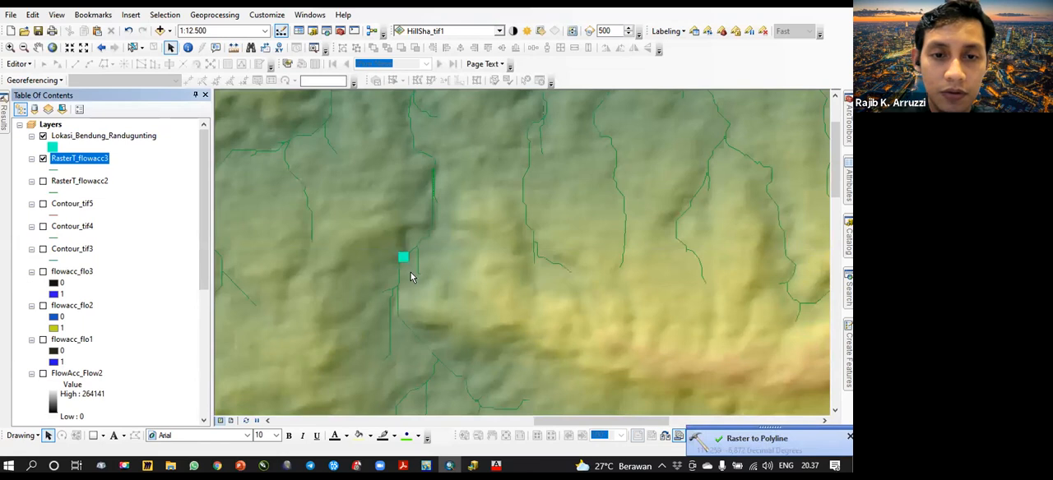
scroll(400, 192, "up", 3)
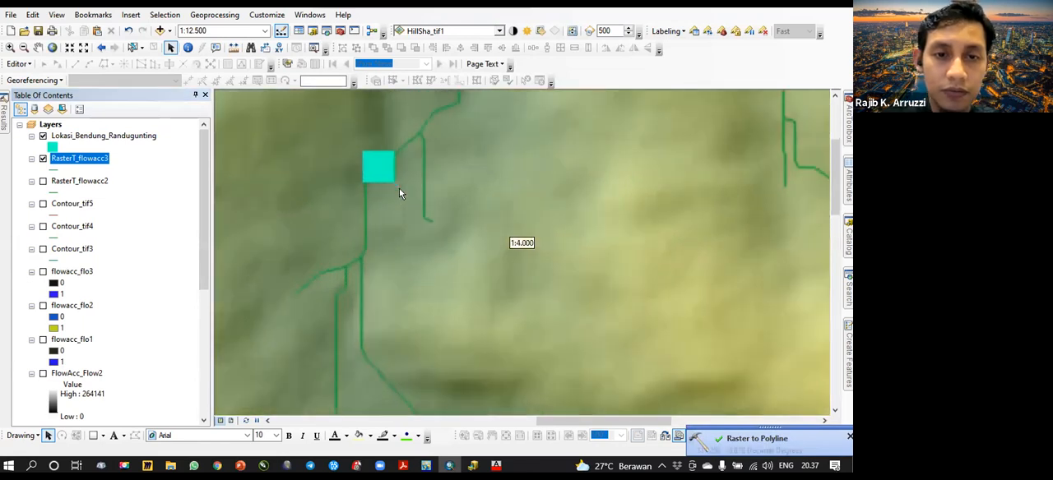
scroll(399, 191, "down", 3)
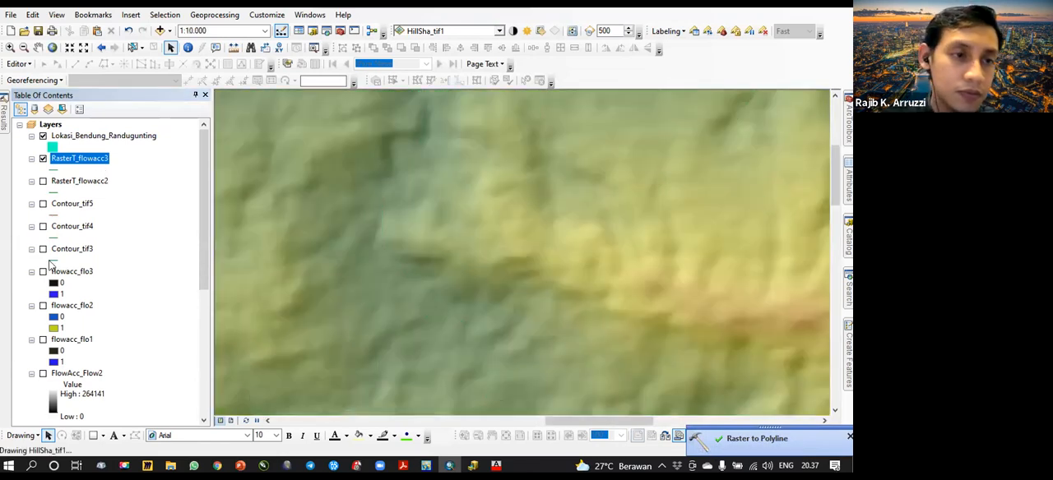
left_click(43, 272)
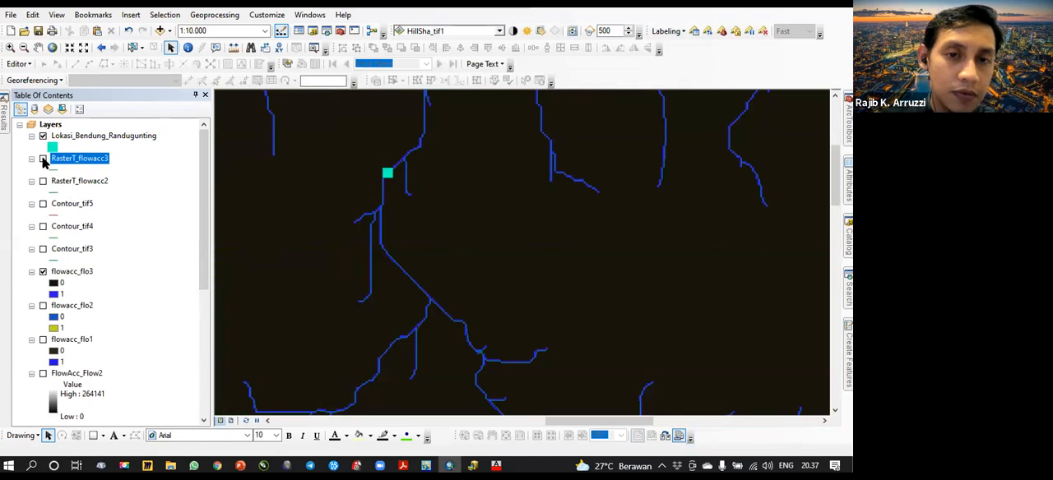
left_click(42, 158)
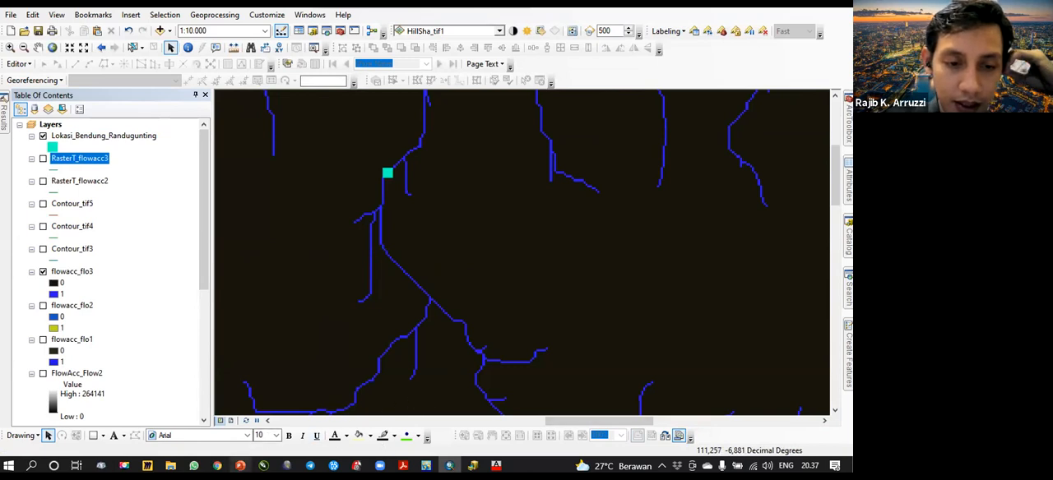
- Review the "Tahap menentukan aliran air/ sungai" slide in PowerPoint, and back in ArcMap show RasterT_flowacc3 instead of flowacc_flo3
mouse_move(239, 466)
left_click(253, 414)
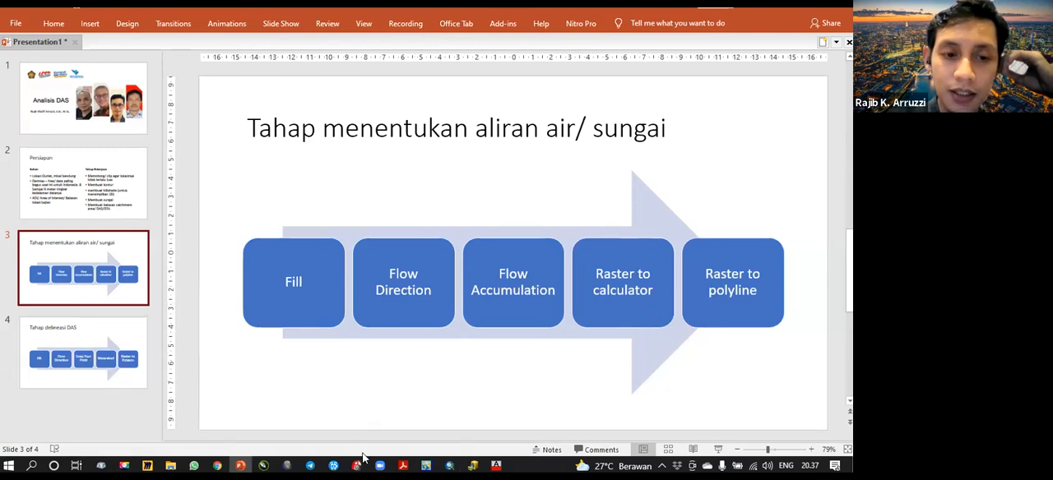
left_click(449, 462)
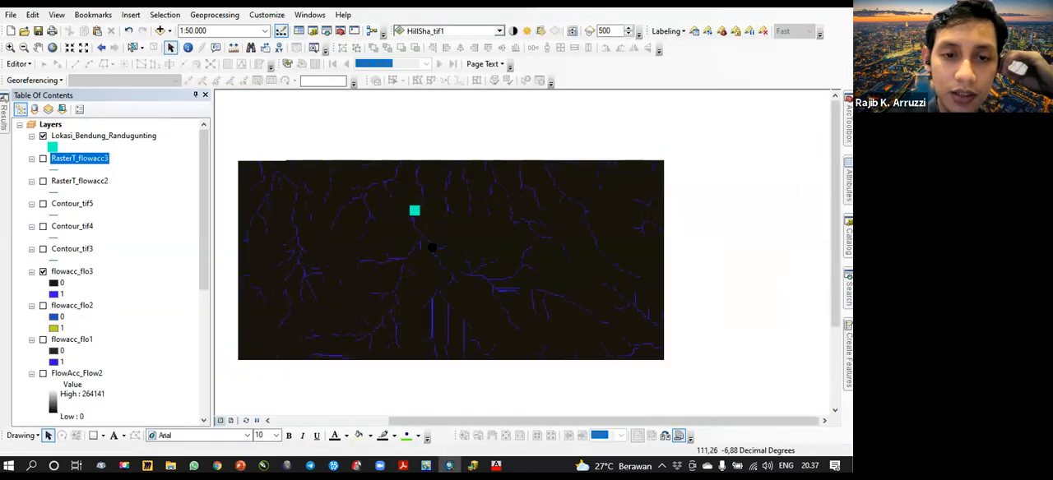
left_click(43, 272)
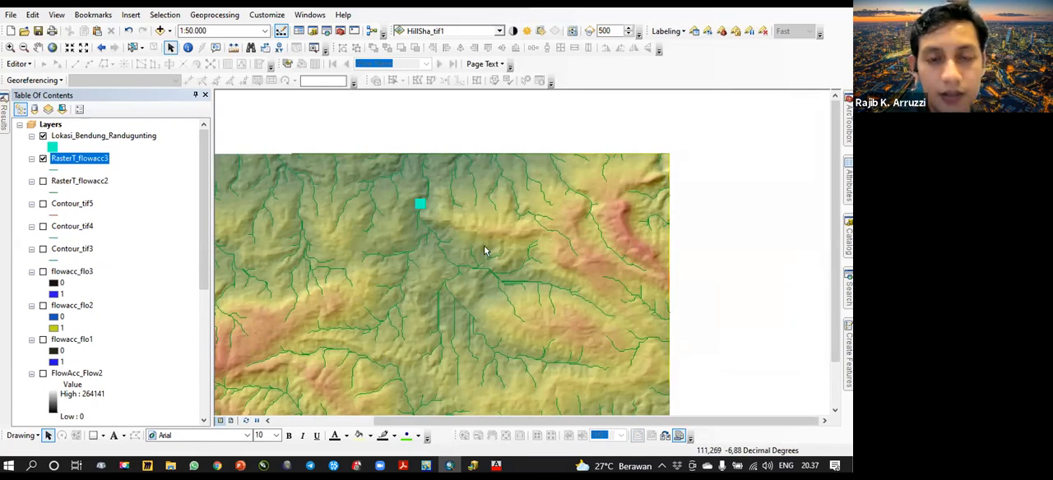
- Sketch a graphic line along the ridges around the rivers upstream of the dam point to illustrate its watershed, and delete the line
left_click(102, 436)
left_click(115, 381)
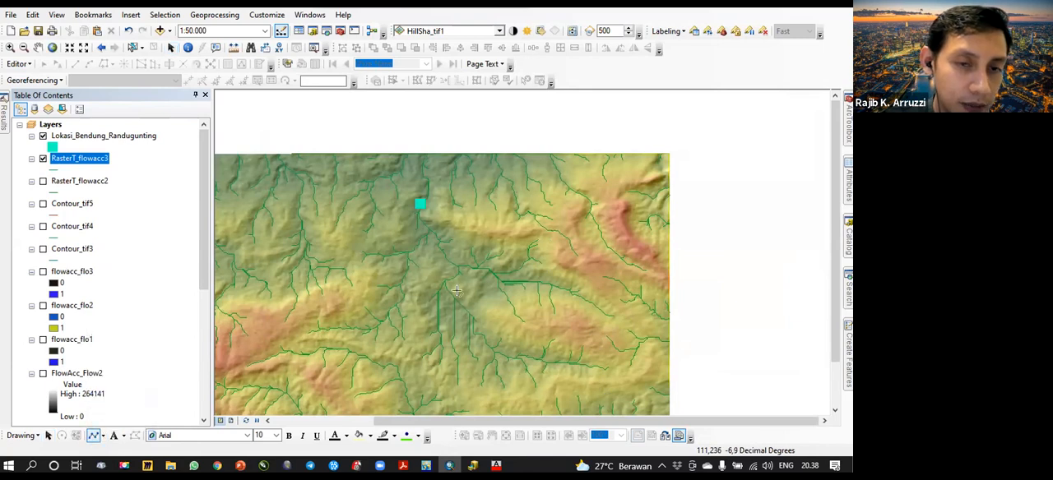
left_click(436, 212)
left_click(477, 224)
left_click(544, 227)
left_click(565, 262)
left_click(594, 282)
left_click(612, 308)
left_click(619, 325)
left_click(543, 326)
left_click(598, 349)
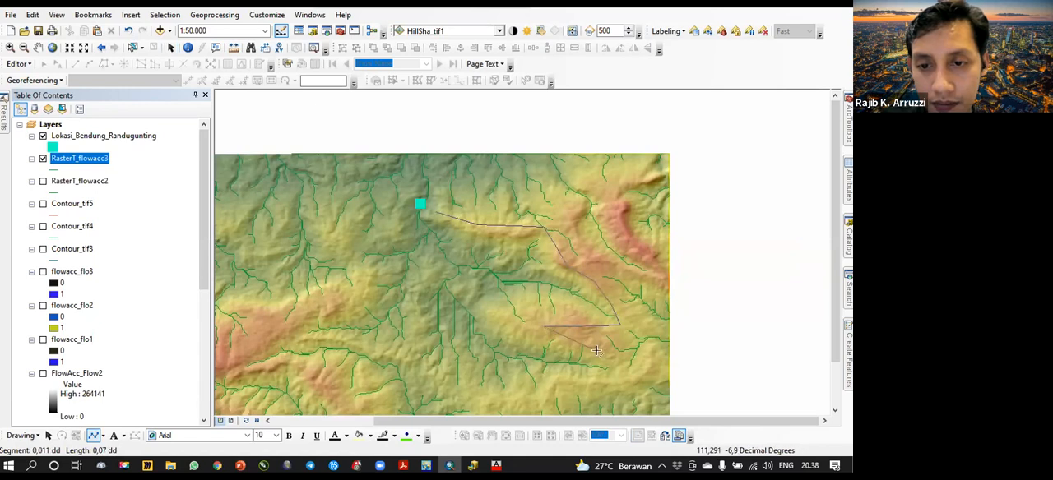
left_click(613, 374)
left_click(606, 384)
left_click(578, 386)
left_click(552, 396)
left_click(523, 403)
left_click(493, 404)
left_click(464, 397)
left_click(436, 381)
left_click(408, 356)
left_click(385, 349)
left_click(360, 340)
left_click(337, 339)
left_click(297, 336)
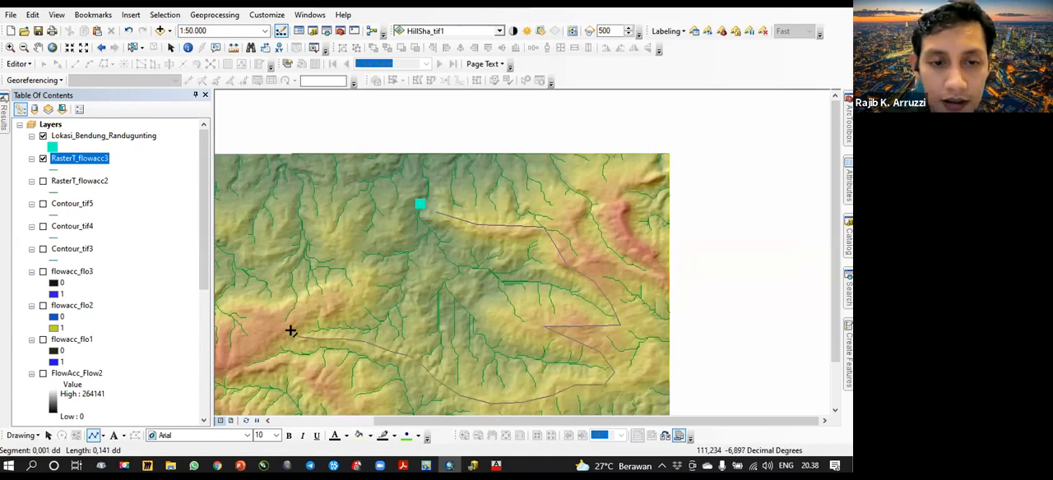
left_click(346, 301)
left_click(368, 272)
left_click(344, 248)
left_click(384, 237)
left_click(395, 227)
double_click(403, 205)
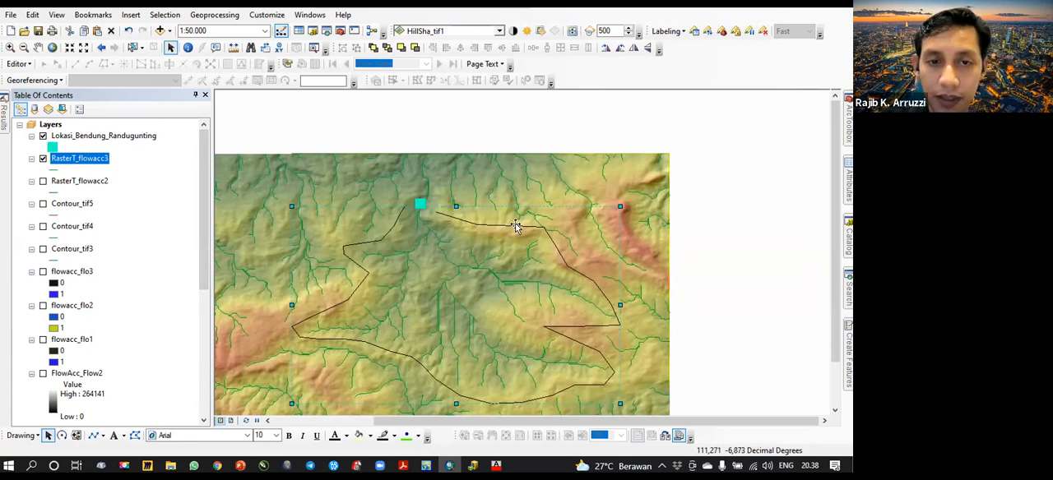
key("Delete")
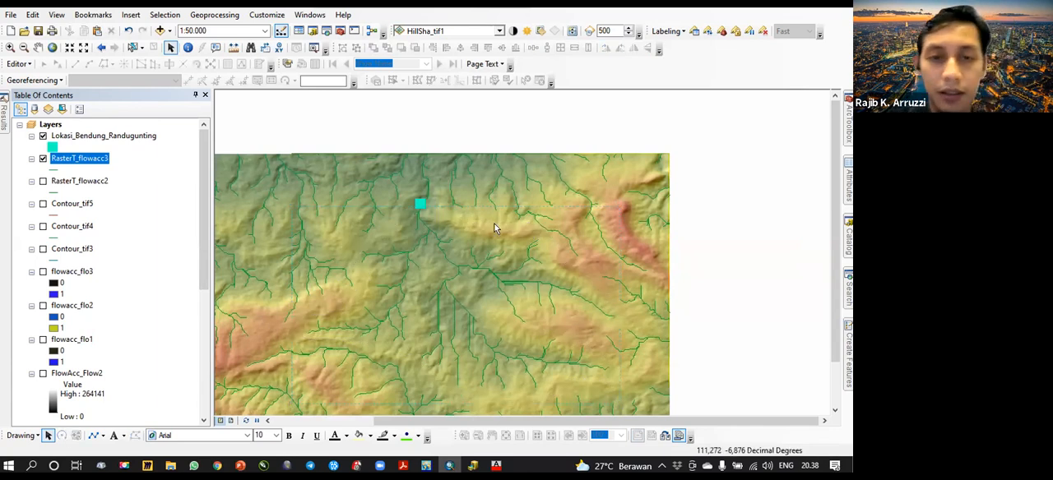
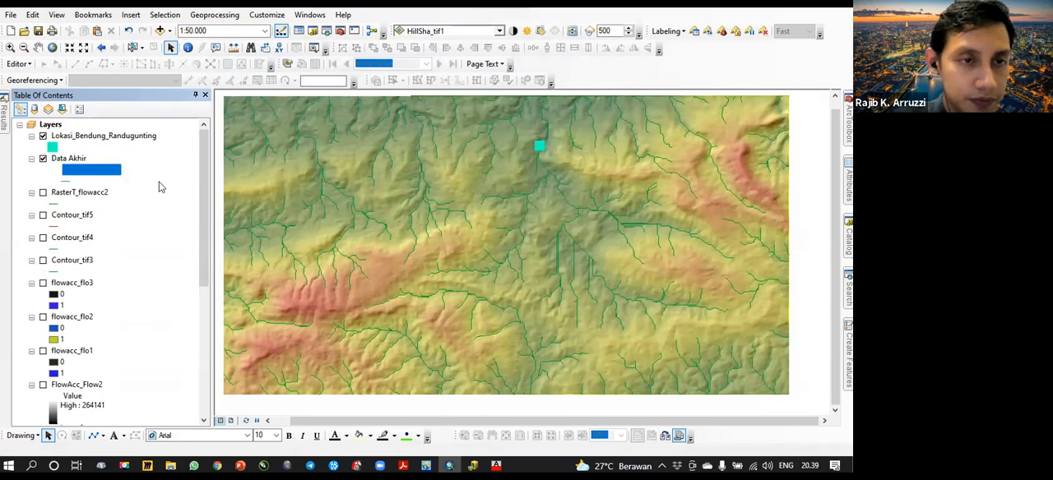
- Rename the river line layer in the Data Akhir group as Sungai Randugunting
type("Sungai")
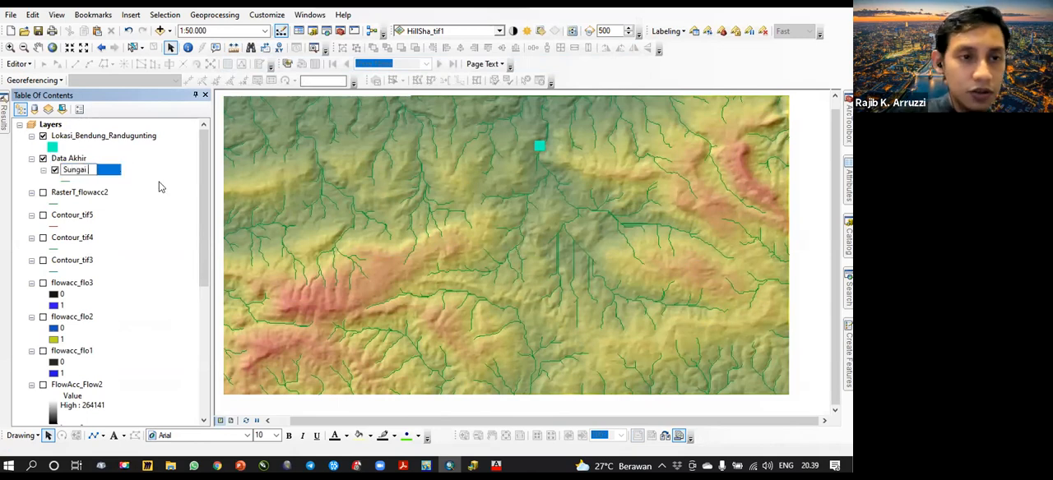
type(" Randugunting")
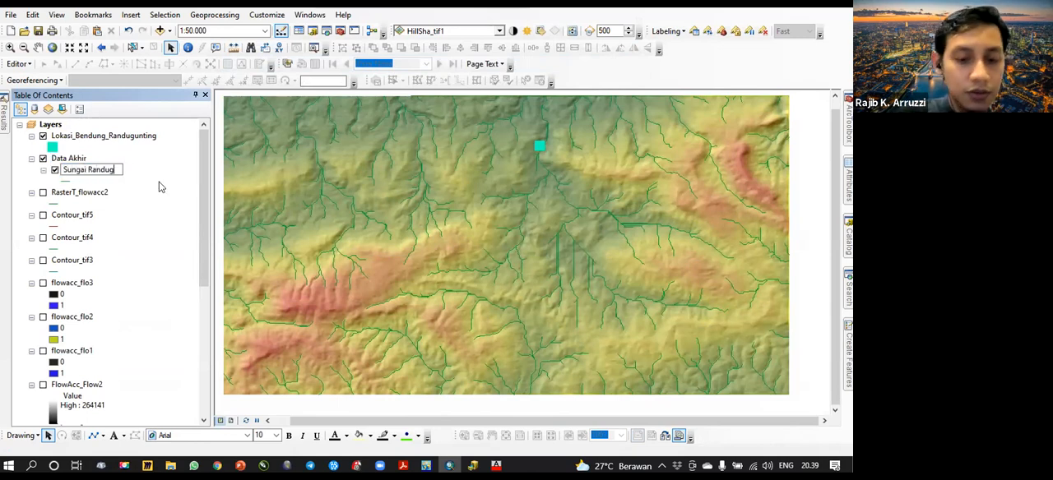
key("Return")
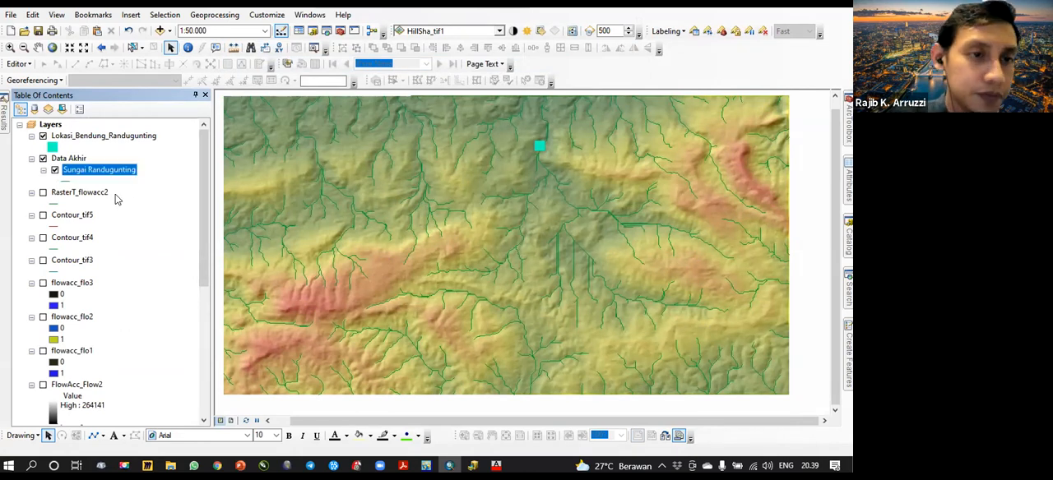
left_click(99, 192)
left_click(86, 261, "shift")
right_click(95, 196)
left_click(125, 208)
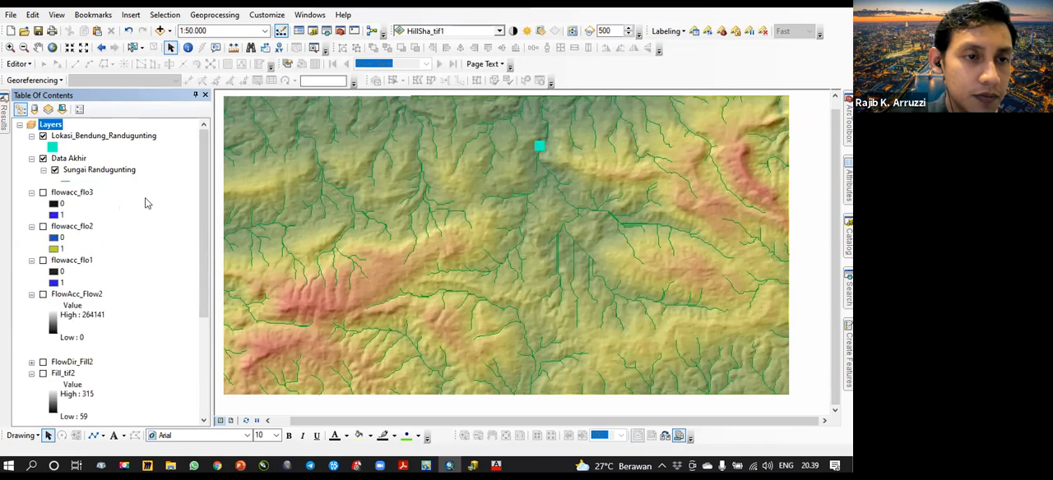
left_click(71, 194)
left_click(121, 250)
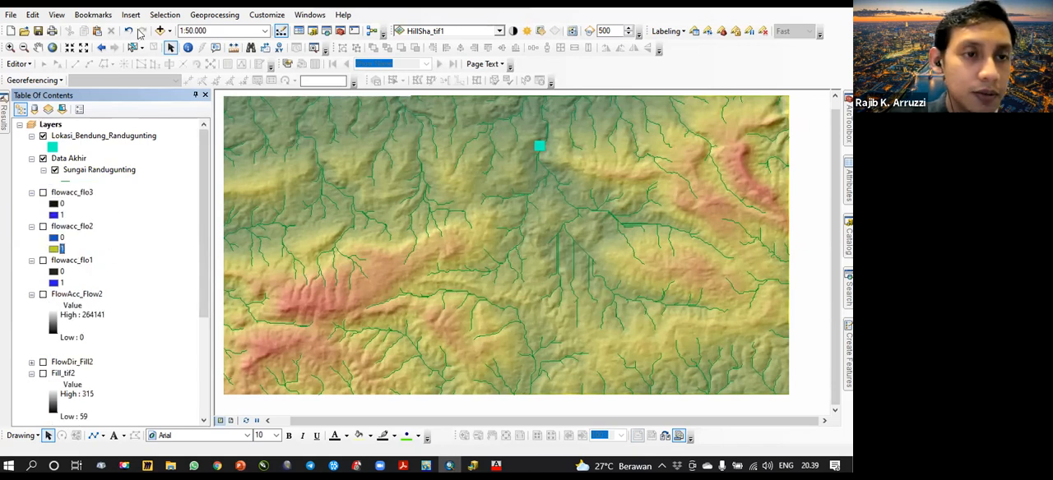
- Group RasterT_flowacc2 and Contour_tif5 to Contour_tif3 in a new group layer, and move flowacc_flo3, flowacc_flo2 and flowacc_flo1 into it
right_click(76, 194)
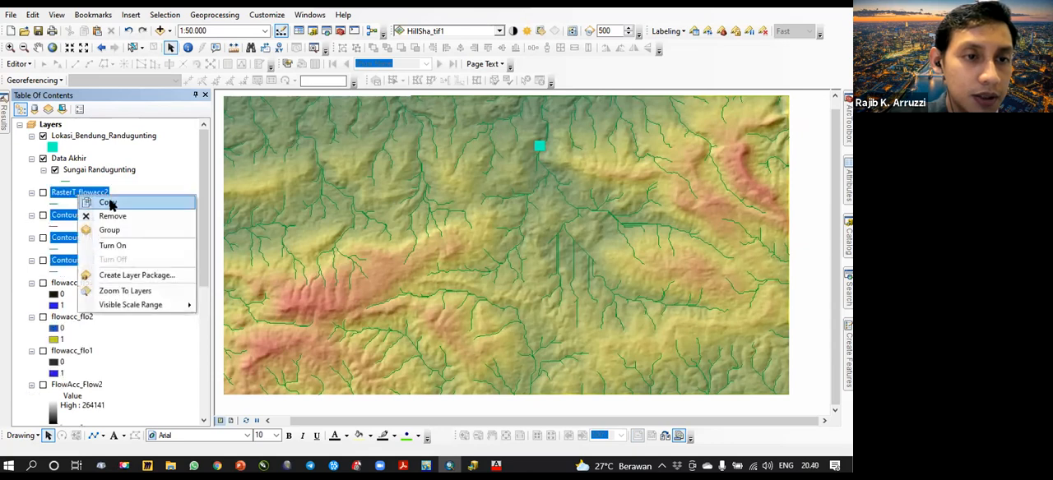
left_click(110, 229)
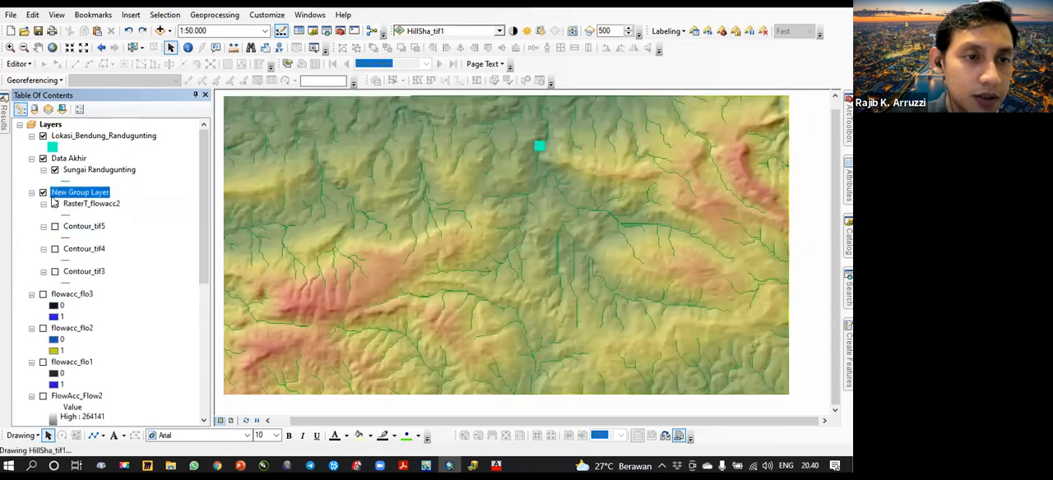
left_click(82, 295)
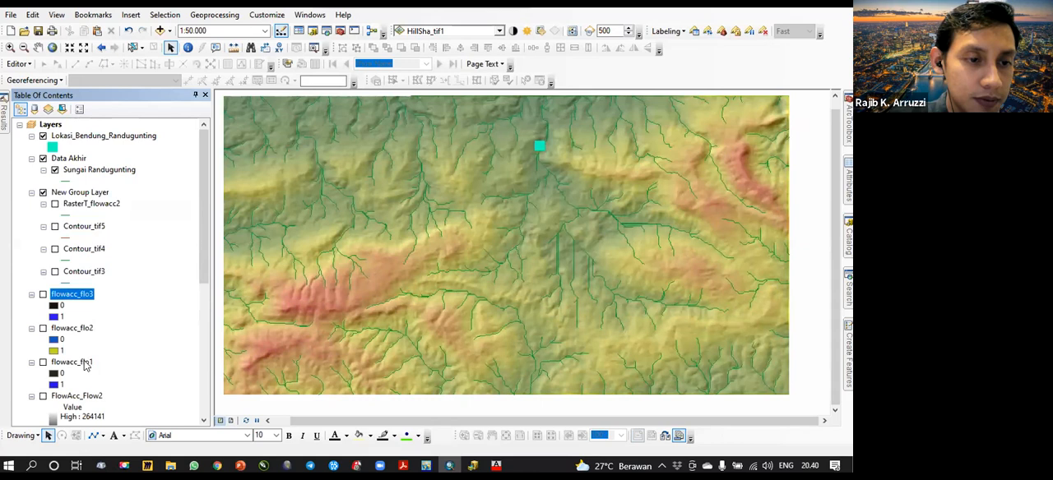
left_click(82, 362, "shift")
left_click_drag(77, 298, 90, 277)
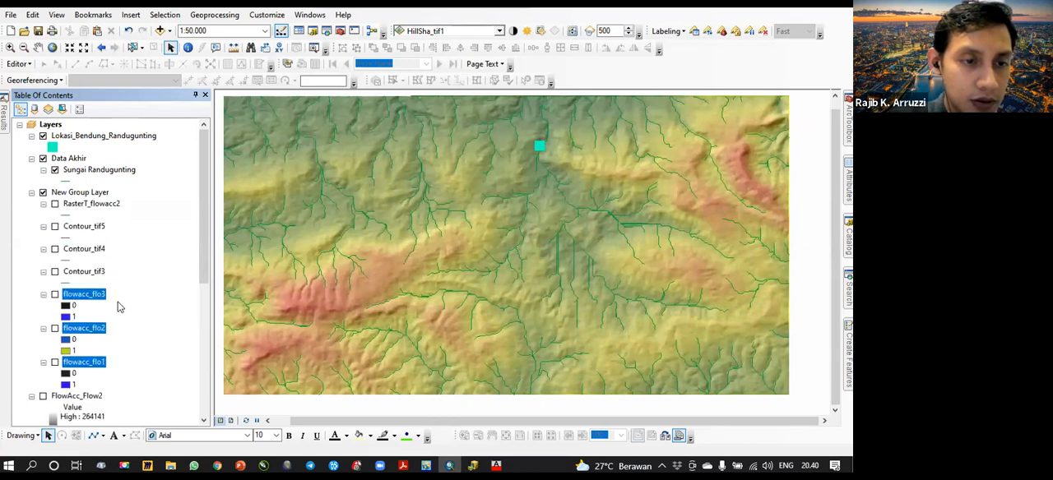
- Move FlowAcc_Flow2 into the new group layer, and collapse that group and the Fill_tif2 legend
scroll(122, 309, "down", 2)
left_click(91, 332)
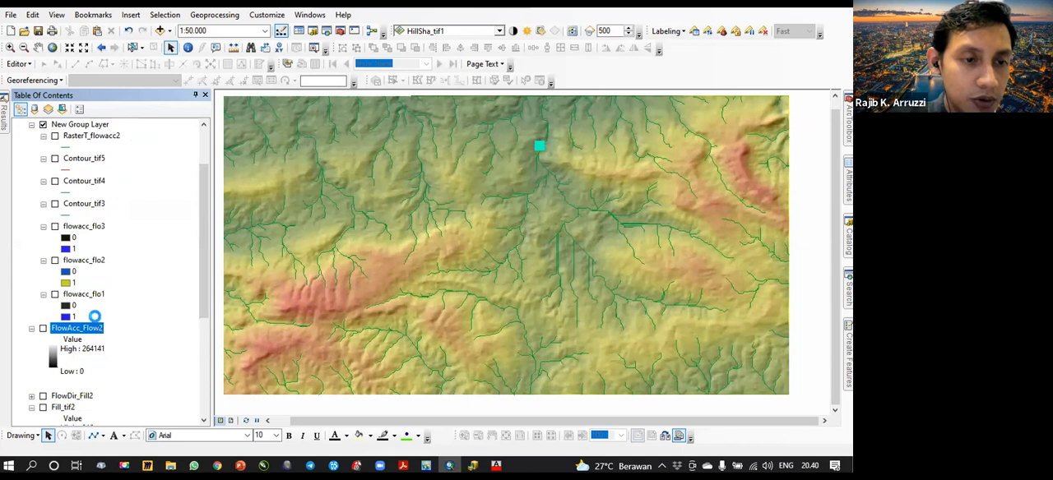
scroll(123, 306, "up", 2)
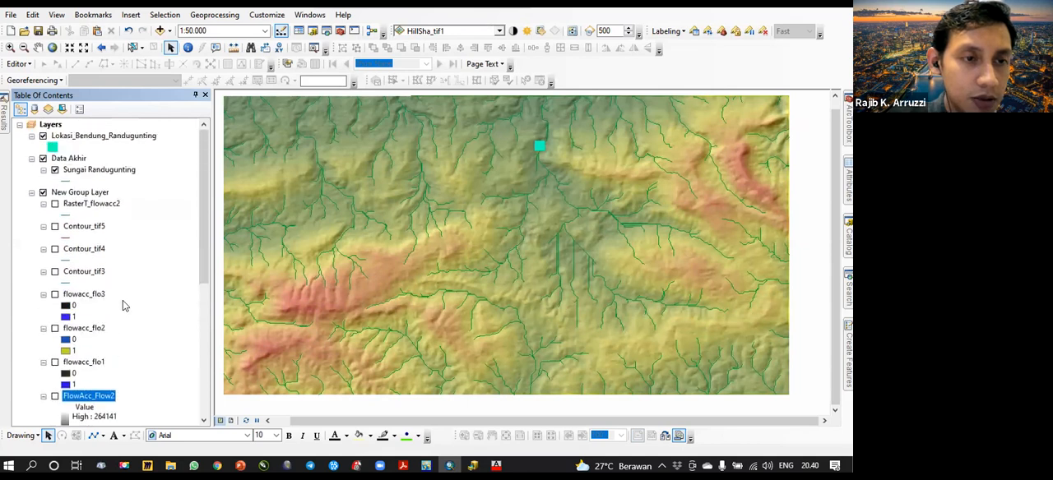
left_click(32, 192)
left_click(119, 204)
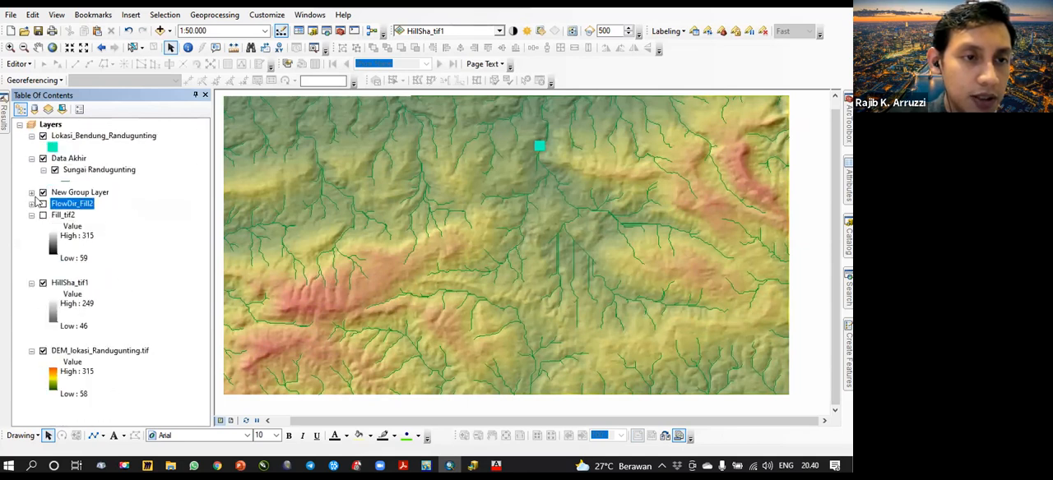
left_click(32, 193)
left_click(31, 158)
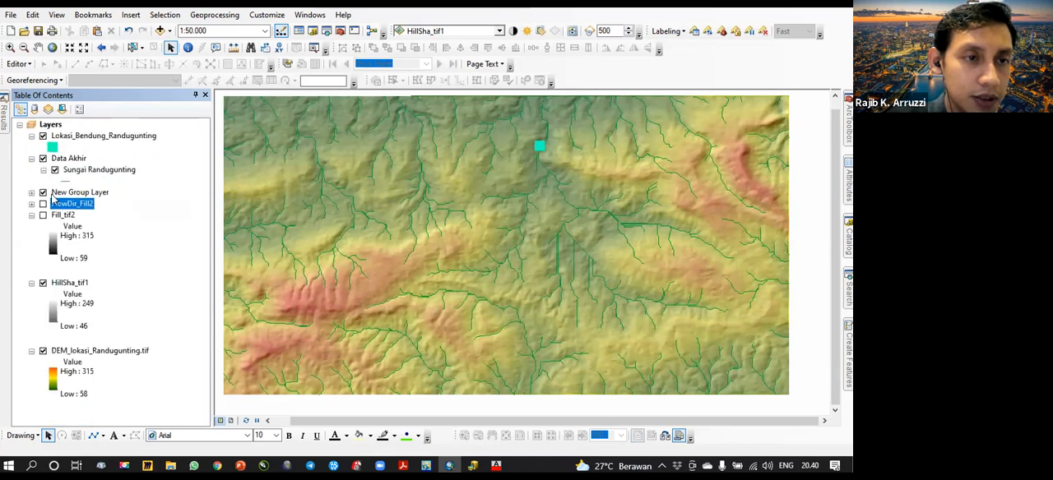
scroll(103, 284, "down", 2)
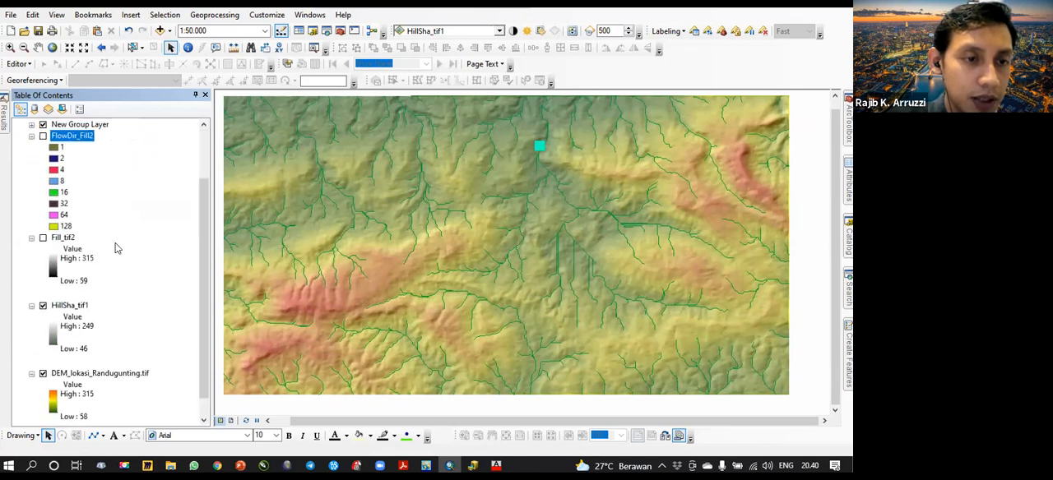
left_click(32, 239)
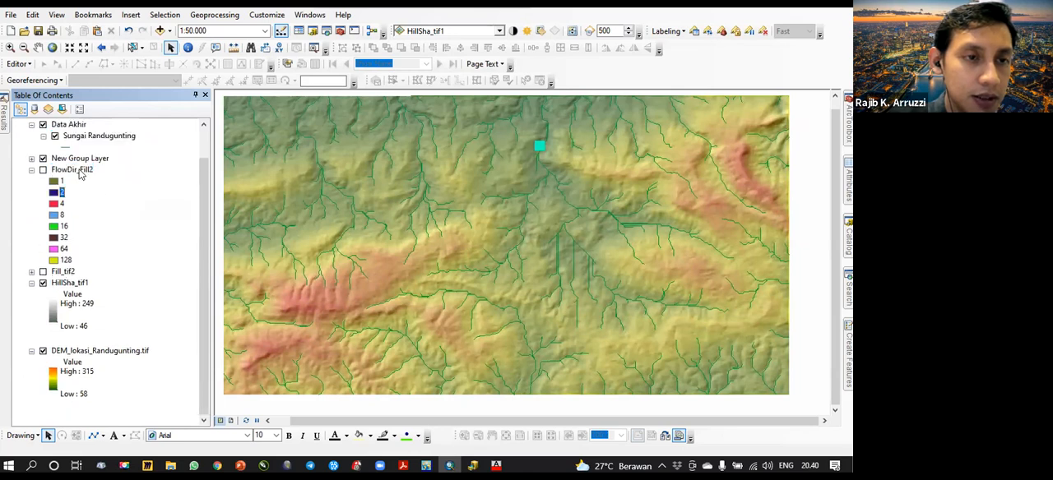
- Review the "Tahap delineasi DAS" slide in PowerPoint and return to ArcMap
left_click(239, 465)
scroll(277, 293, "down", 1)
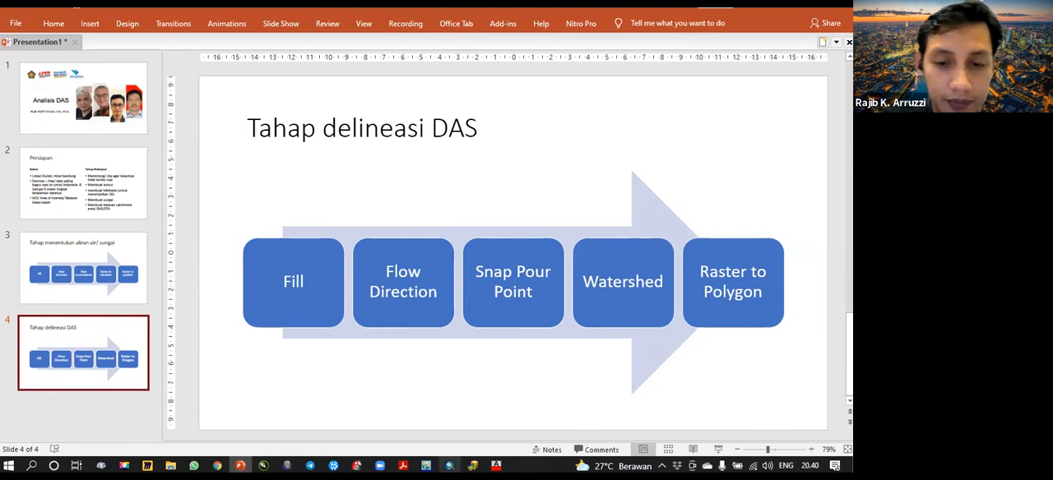
mouse_move(450, 465)
left_click(449, 412)
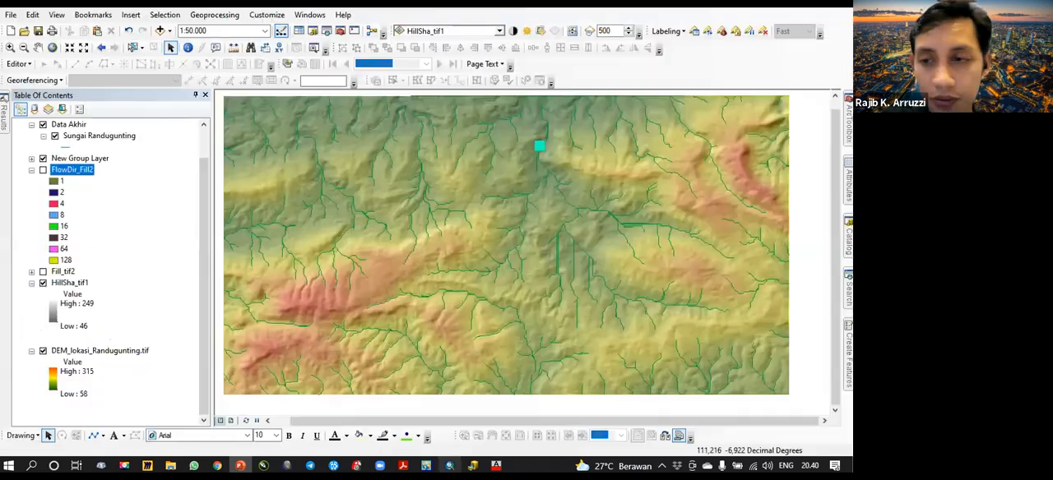
- Search the tools for "snap pour", checking the tool name on the PowerPoint slide, and open Snap Pour Point
key("ctrl+a")
type("sna")
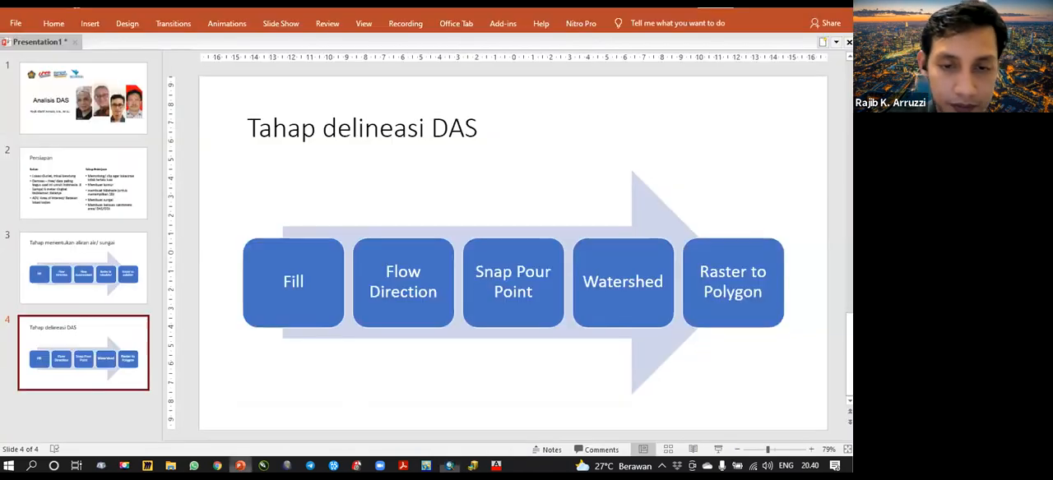
left_click(239, 465)
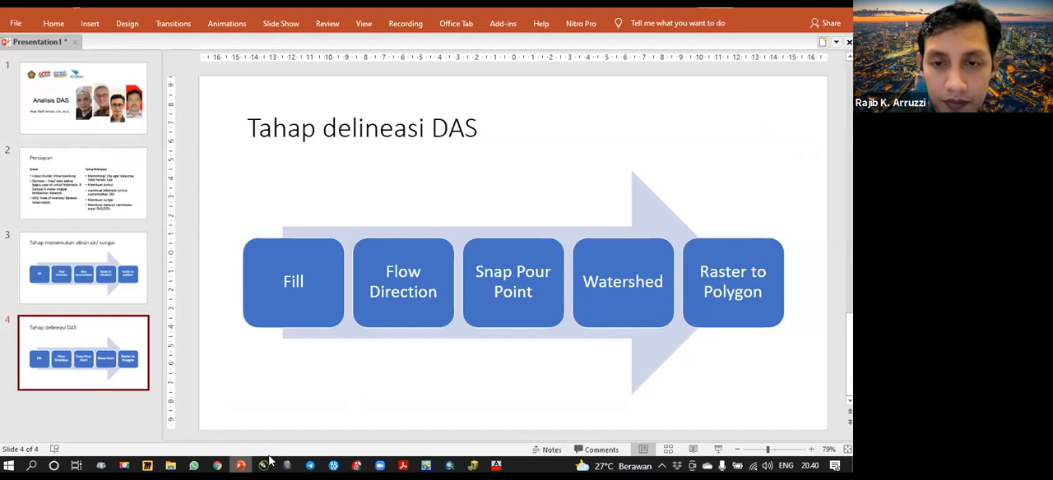
left_click(450, 466)
left_click(693, 142)
type("pour")
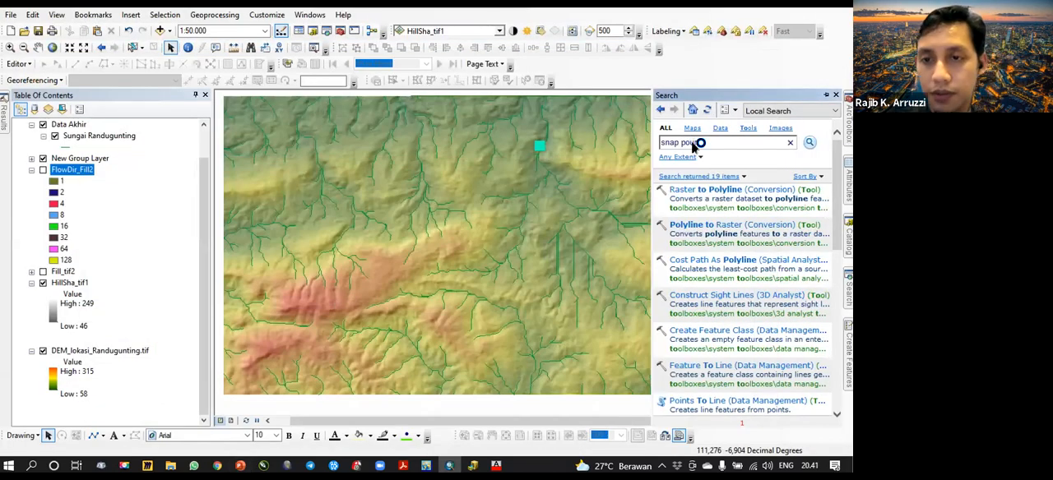
key("Return")
left_click(698, 194)
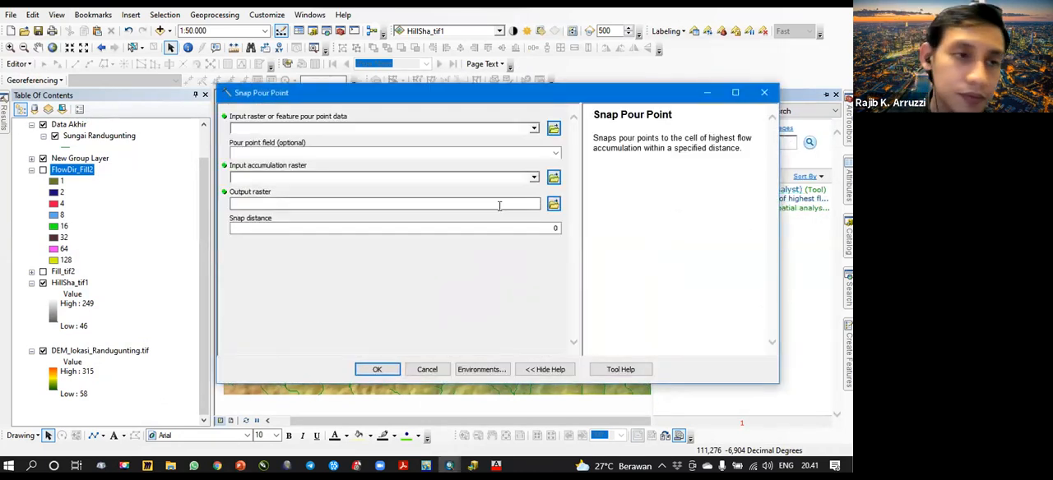
- Set Lokasi_Bendung_Randugunting as the pour point data and FlowDir_Fill2 as the accumulation raster for Snap Pour Point
left_click(534, 129)
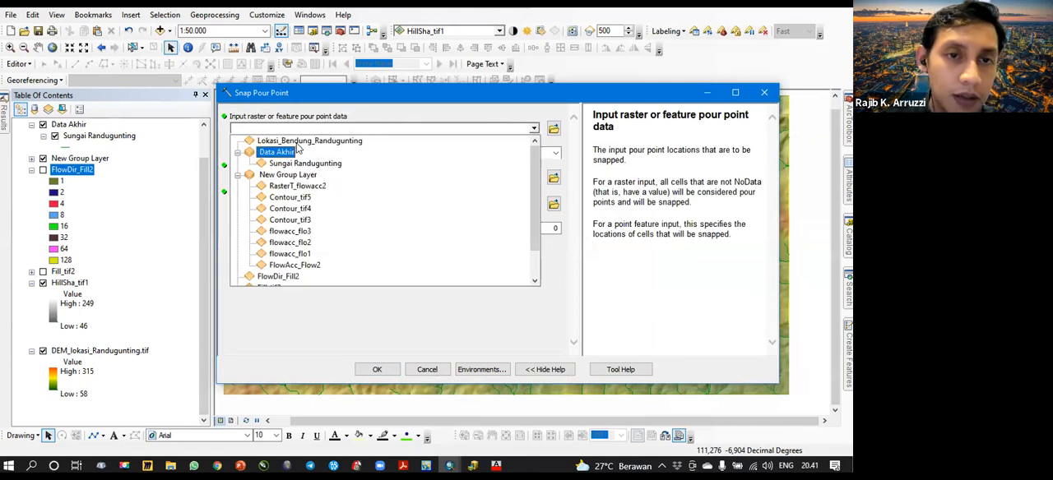
left_click(368, 116)
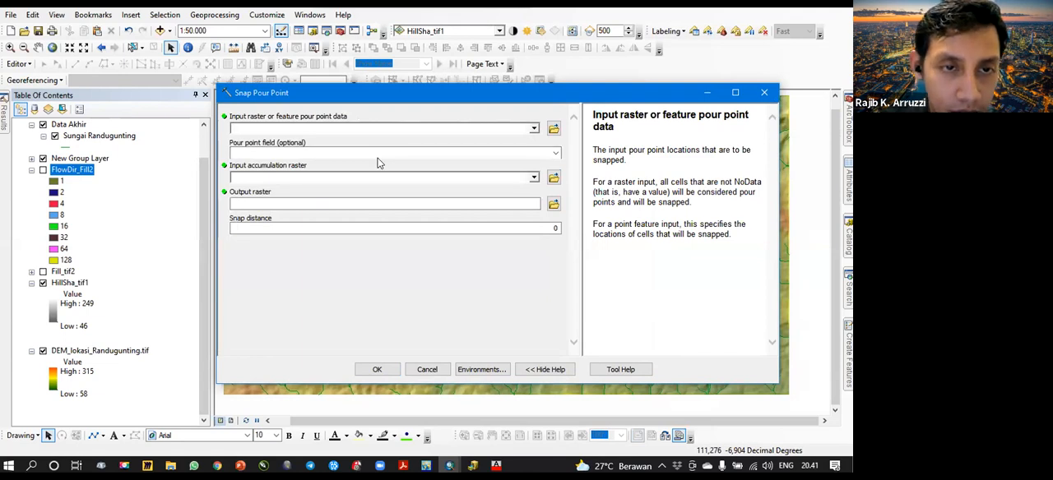
left_click(534, 129)
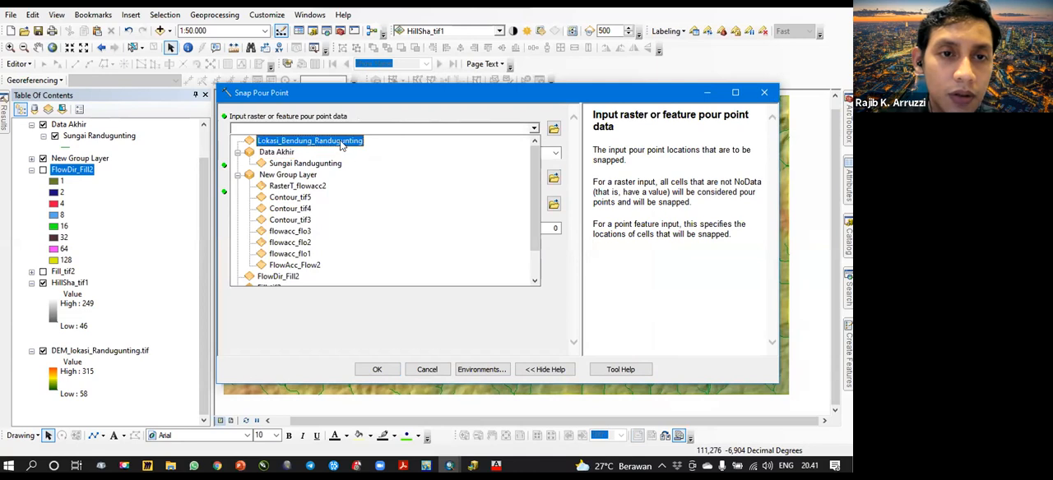
left_click(377, 149)
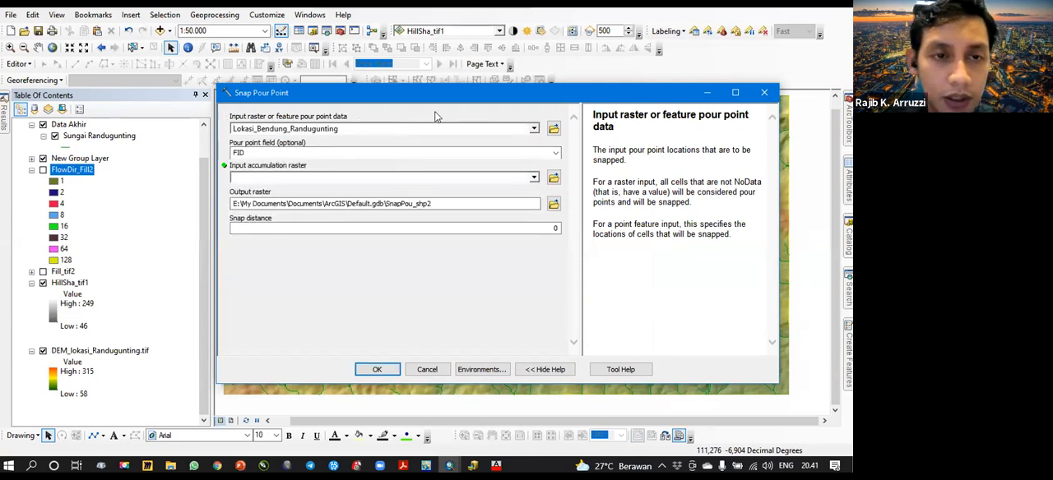
left_click(533, 178)
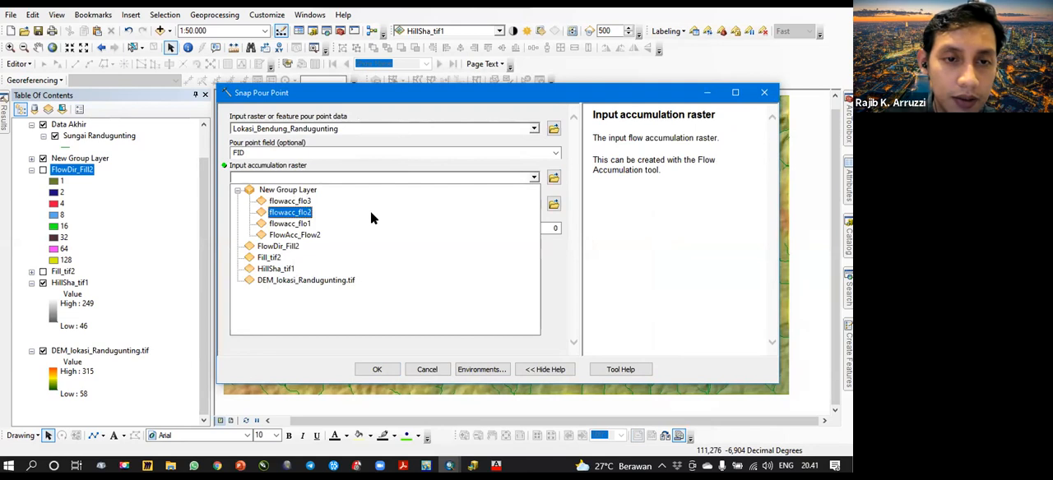
left_click(508, 101)
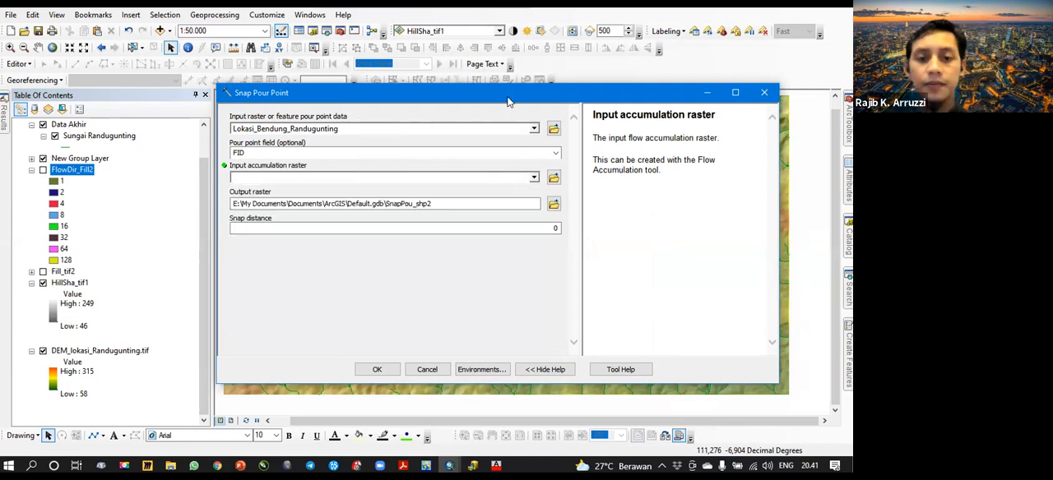
left_click(533, 178)
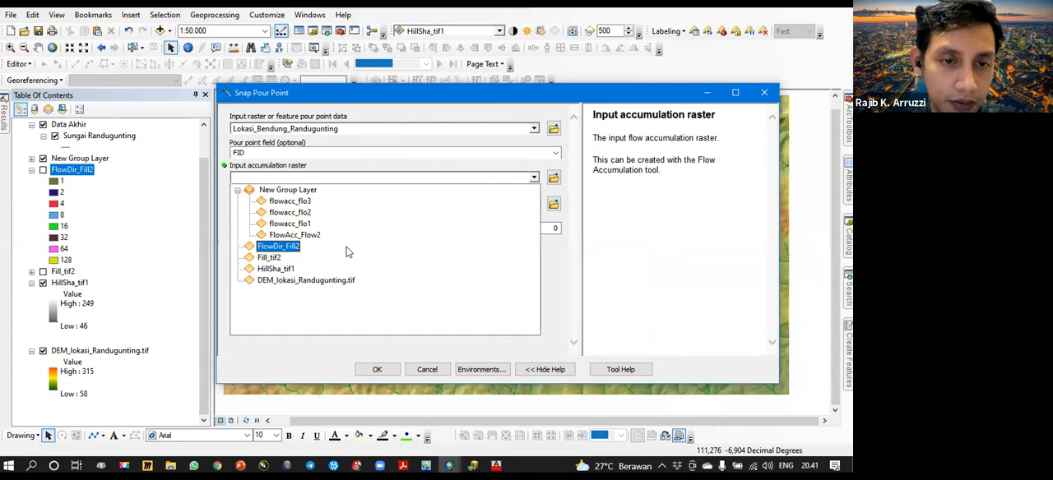
left_click(279, 247)
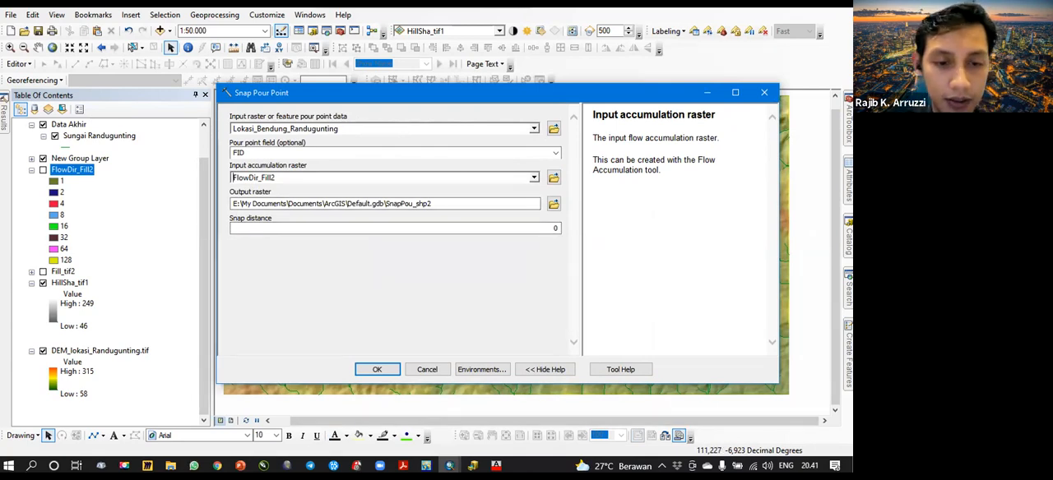
- Check the delineation sequence on the PowerPoint slide, and back in ArcMap run Snap Pour Point with the chosen inputs
left_click(247, 464)
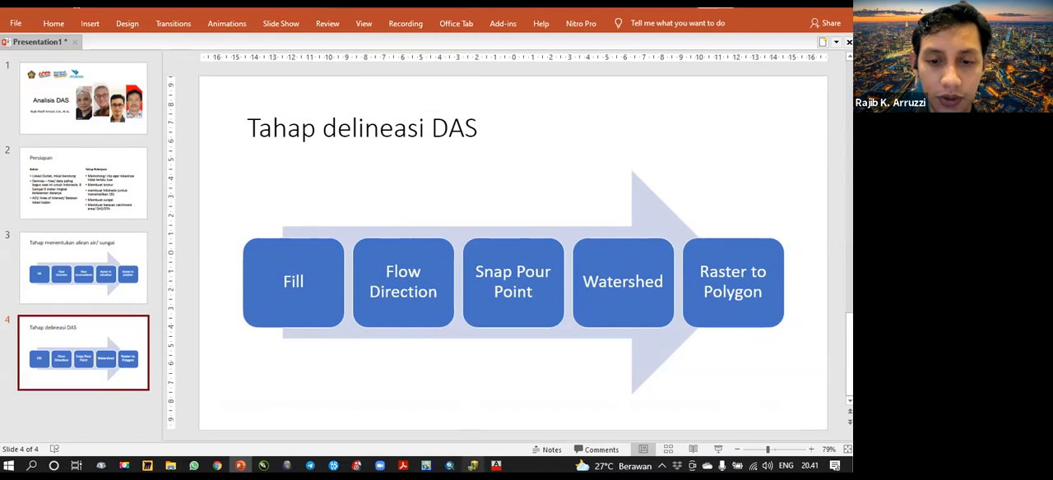
mouse_move(450, 466)
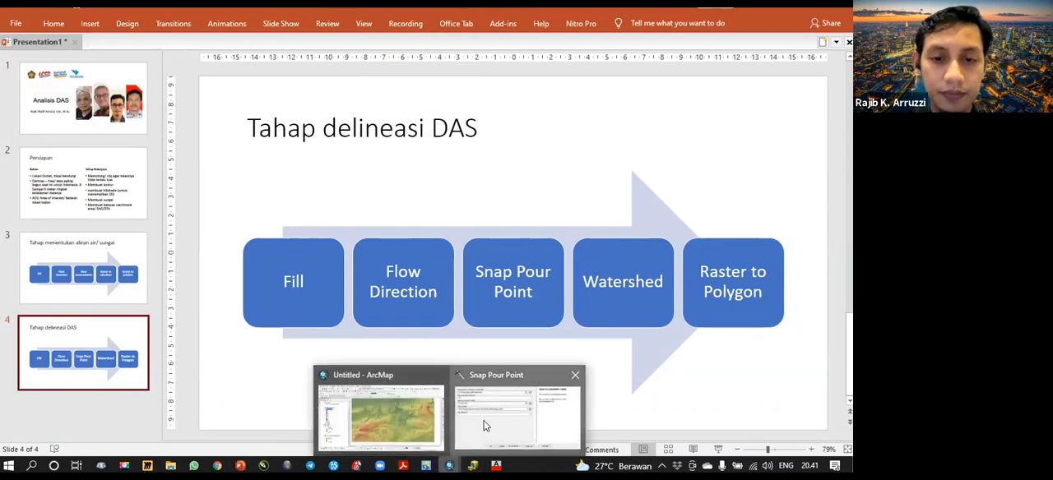
left_click(484, 425)
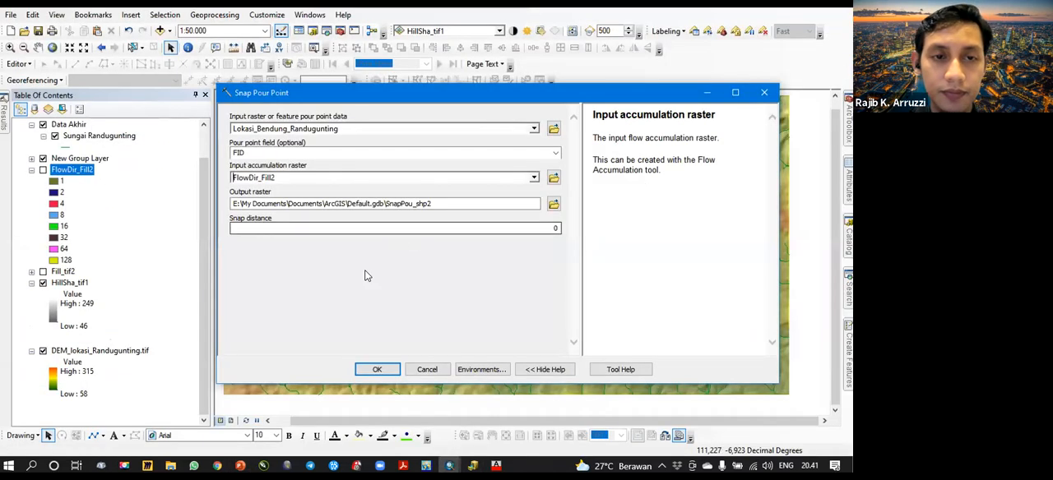
left_click(378, 370)
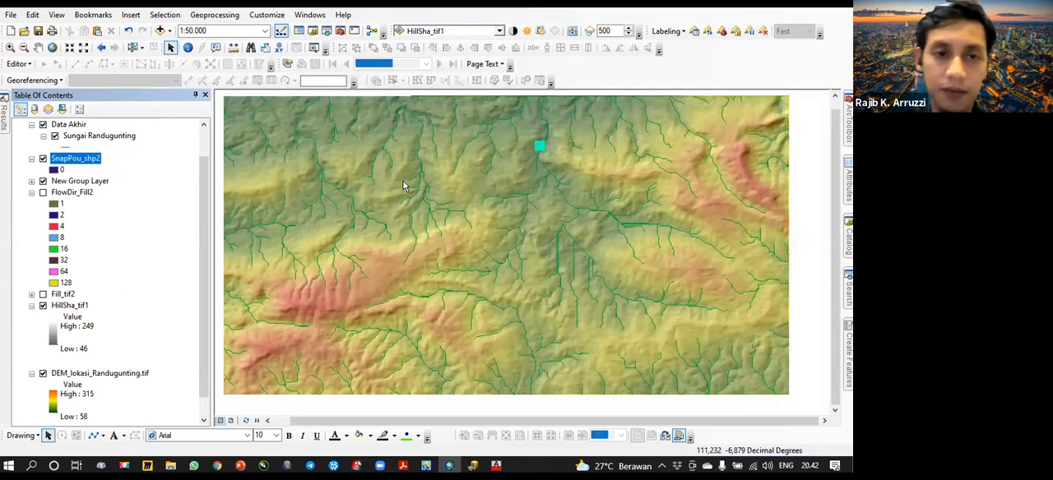
- Examine the SnapPou_shp2 cell up close against the dam point and the Sungai Randugunting river line
scroll(540, 148, "up", 5)
scroll(539, 143, "up", 8)
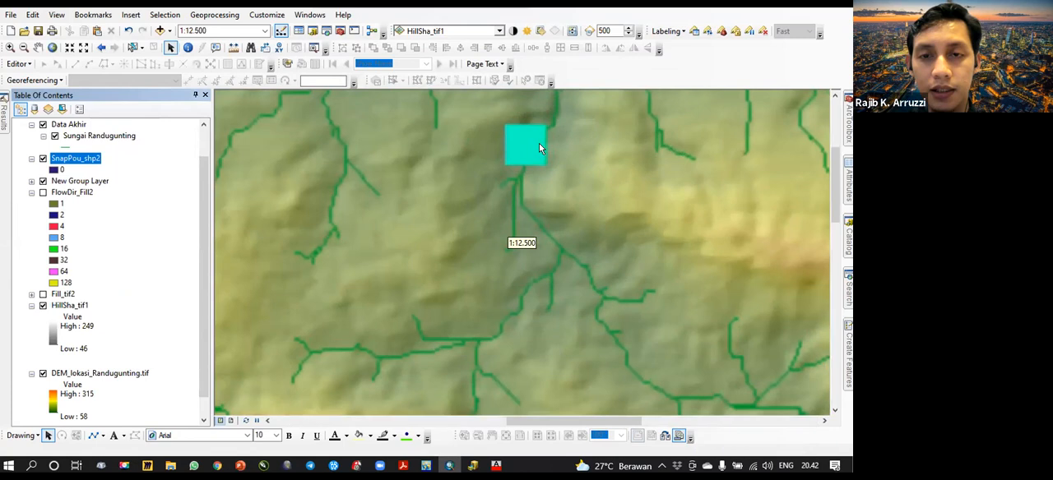
scroll(524, 200, "up", 5)
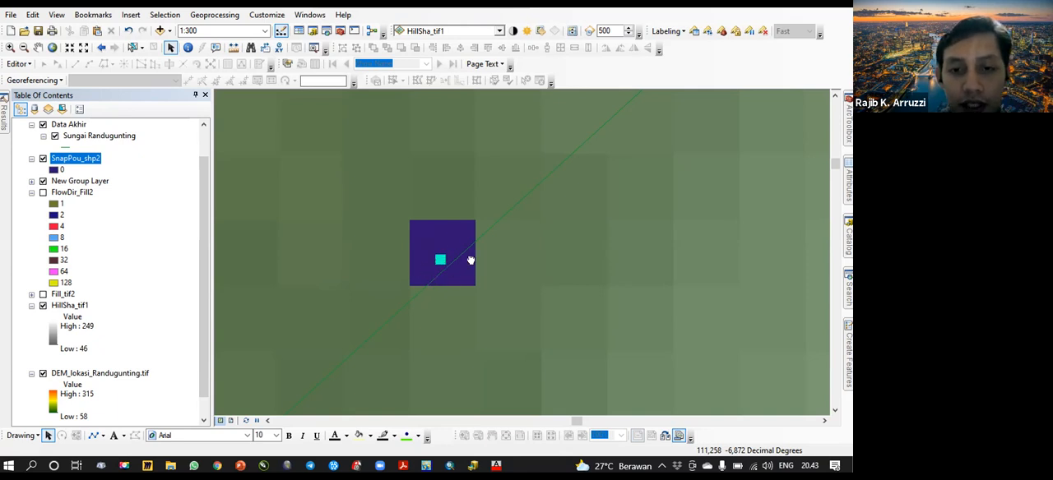
- Examine the SnapPou_shp2 cell in relation to the surrounding Sungai Randugunting river lines, out to a scale of 1:1.500
left_click_drag(455, 272, 501, 239)
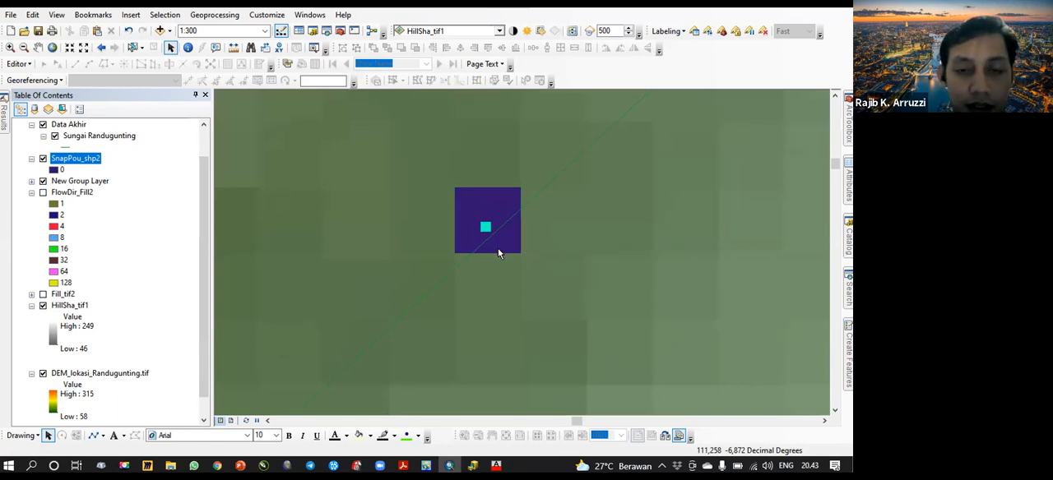
left_click_drag(498, 245, 539, 241)
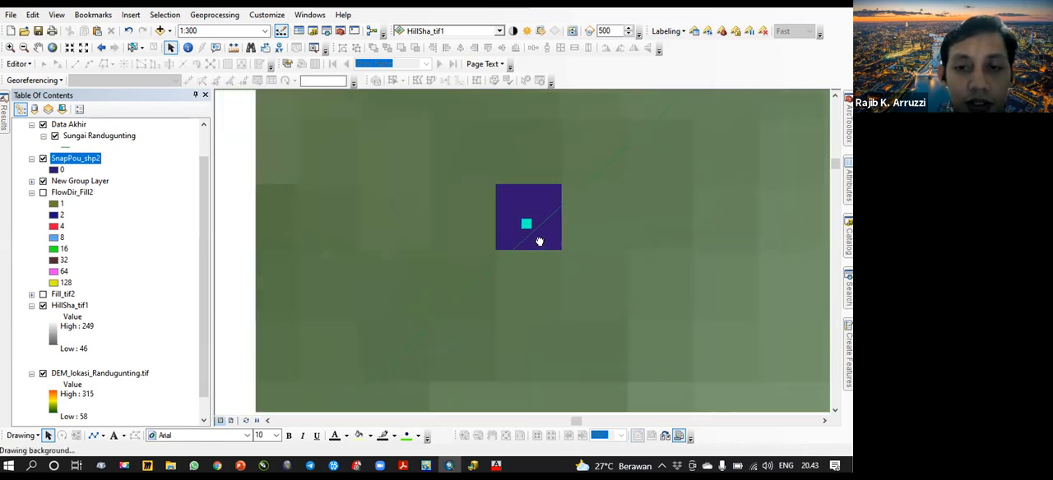
scroll(539, 241, "down", 4)
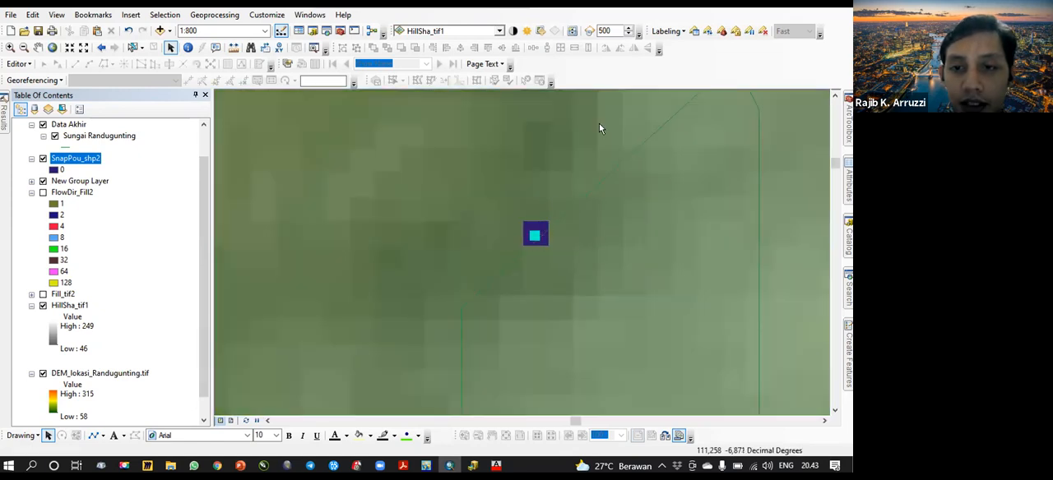
scroll(537, 252, "down", 3)
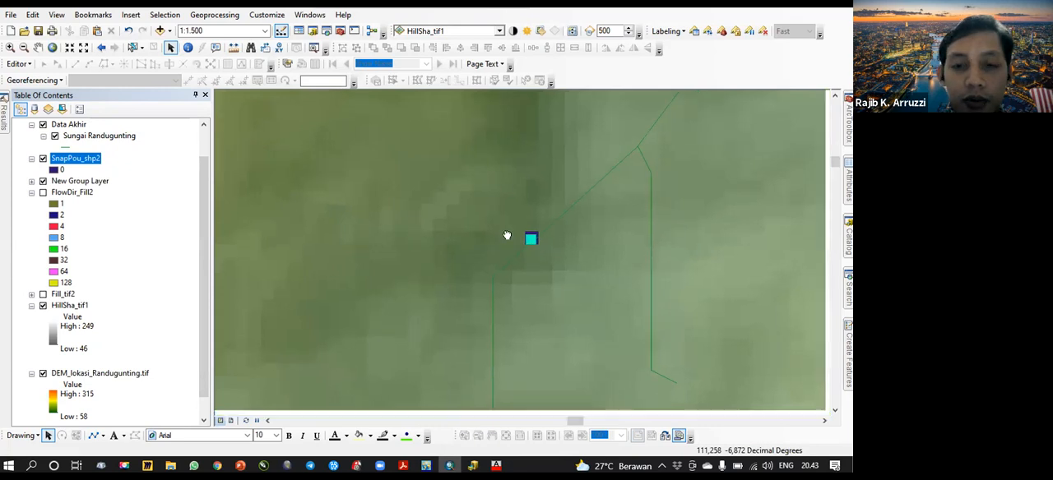
left_click_drag(521, 246, 498, 228)
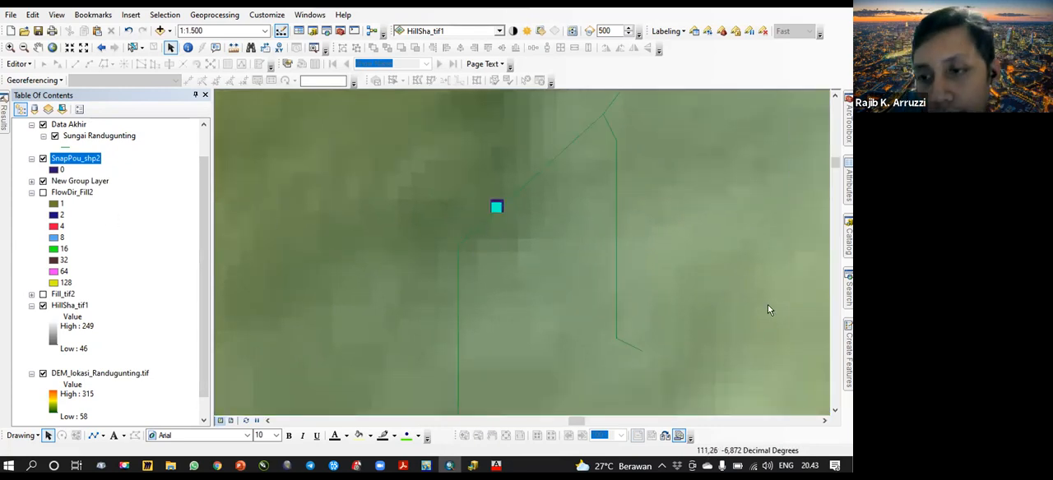
- Check the delineation sequence on the PowerPoint slide, and back in ArcMap browse to the Spatial Analyst Hydrology tools
left_click(240, 466)
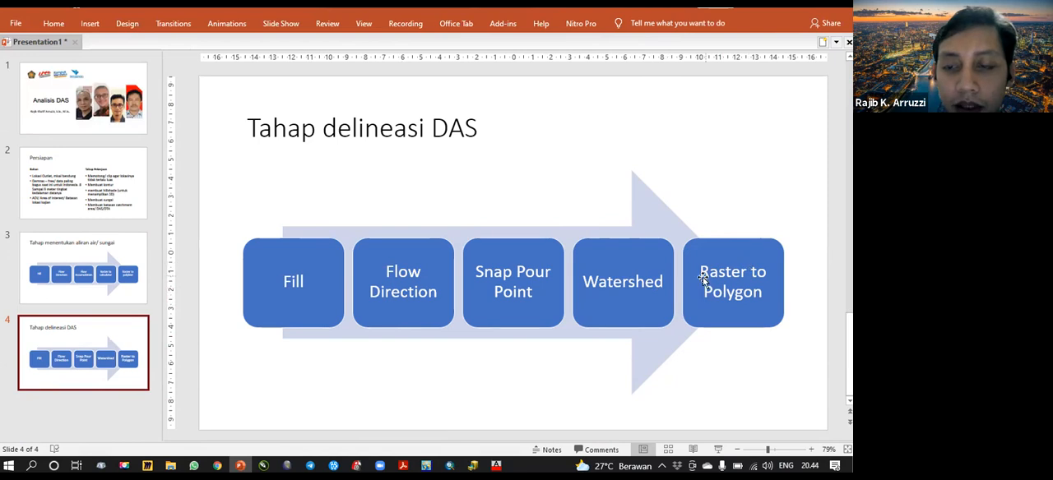
left_click(449, 465)
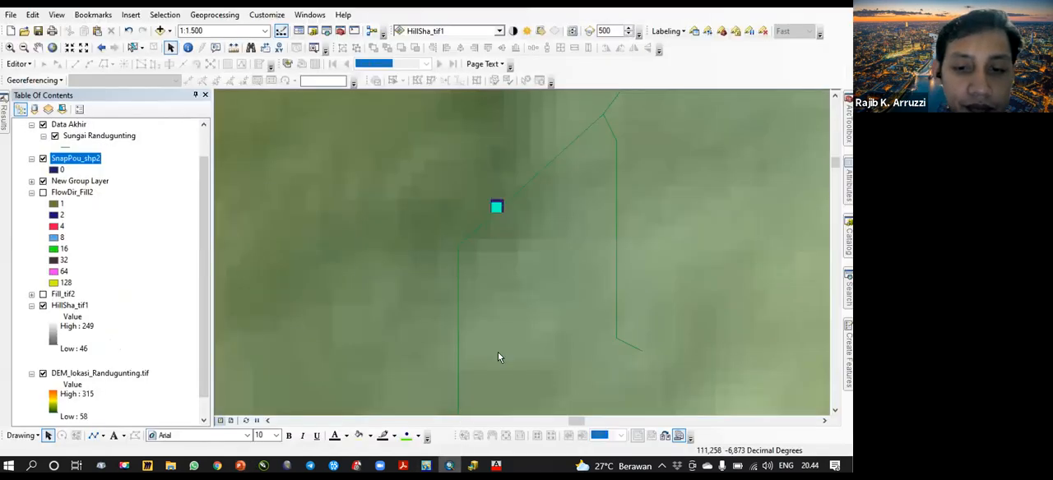
left_click(848, 290)
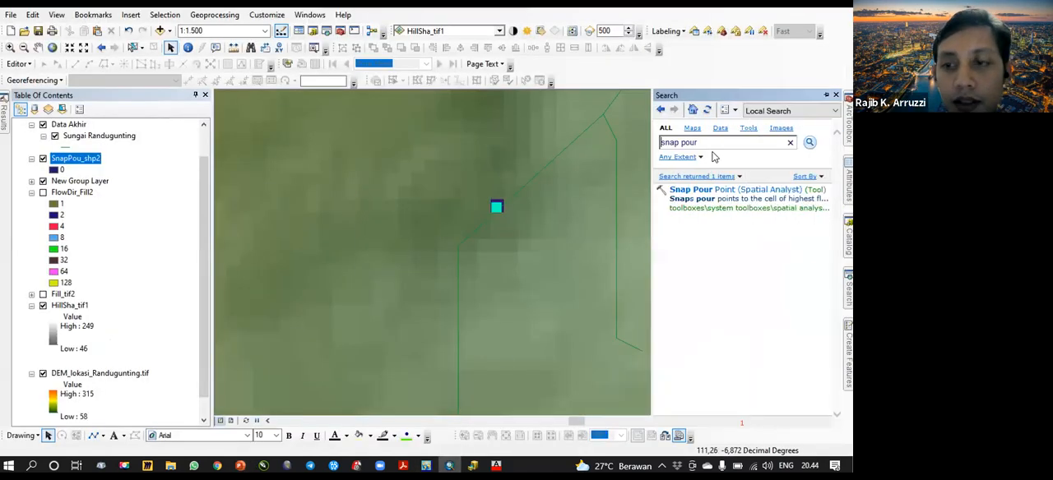
left_click_drag(710, 142, 551, 134)
left_click(848, 239)
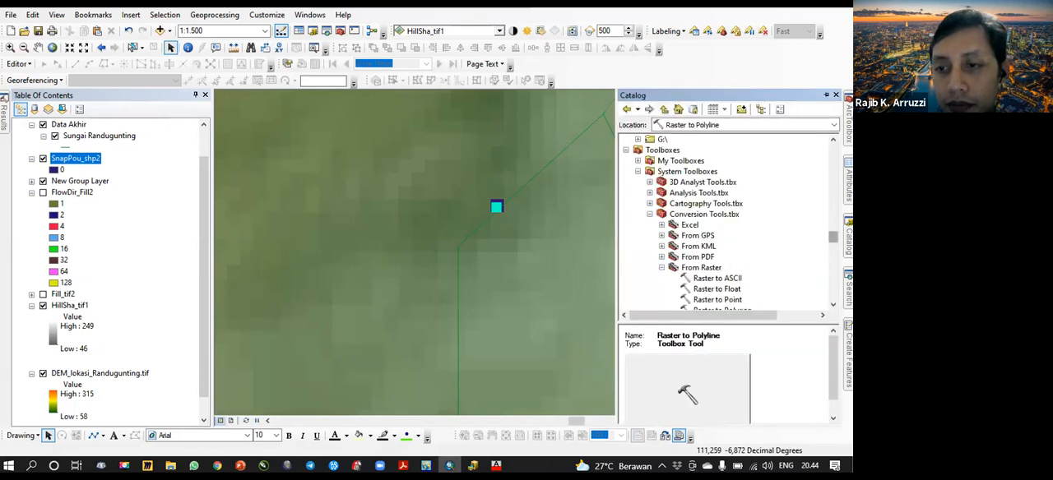
left_click_drag(833, 237, 829, 280)
scroll(700, 222, "up", 2)
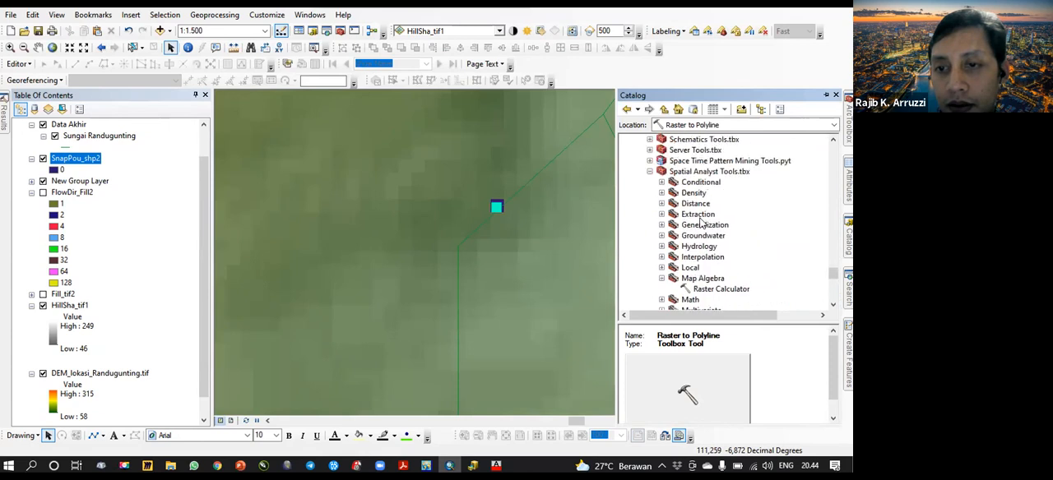
left_click(660, 247)
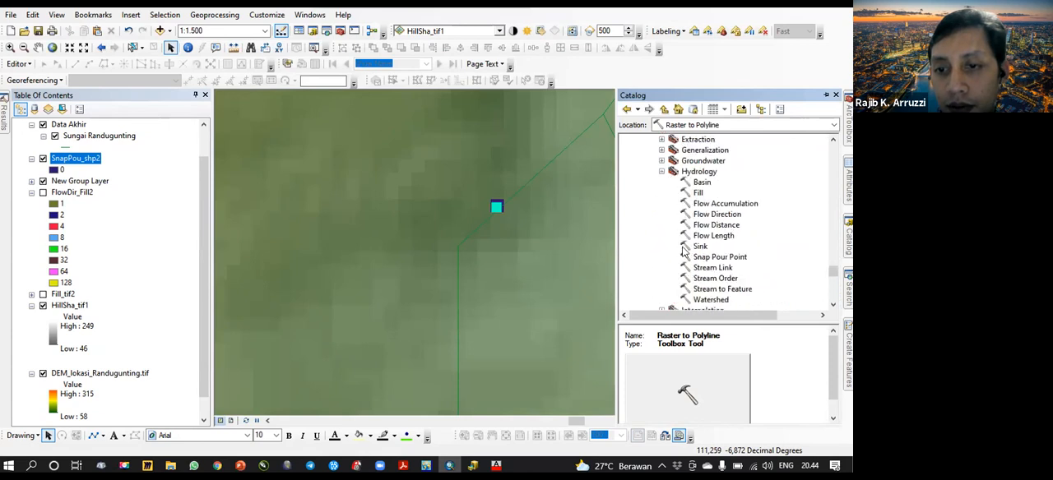
double_click(712, 301)
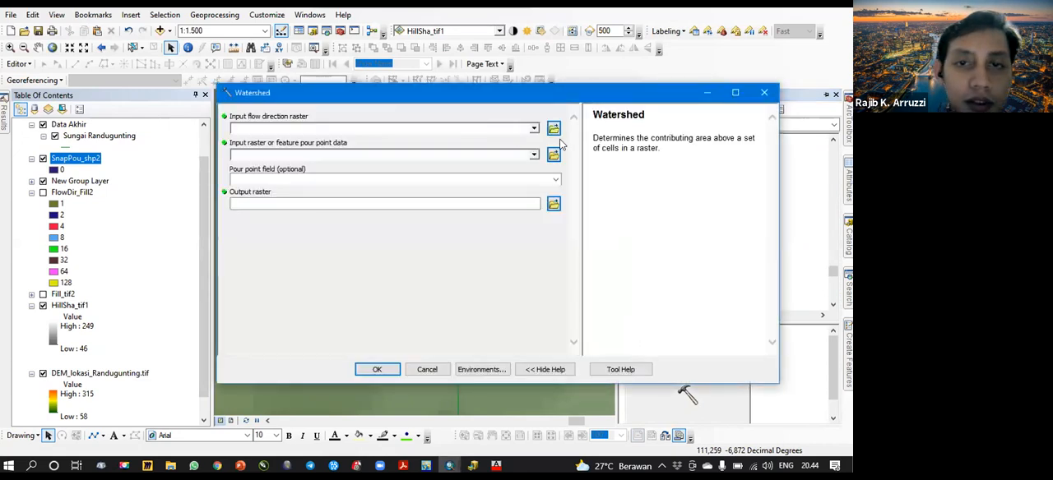
left_click(535, 129)
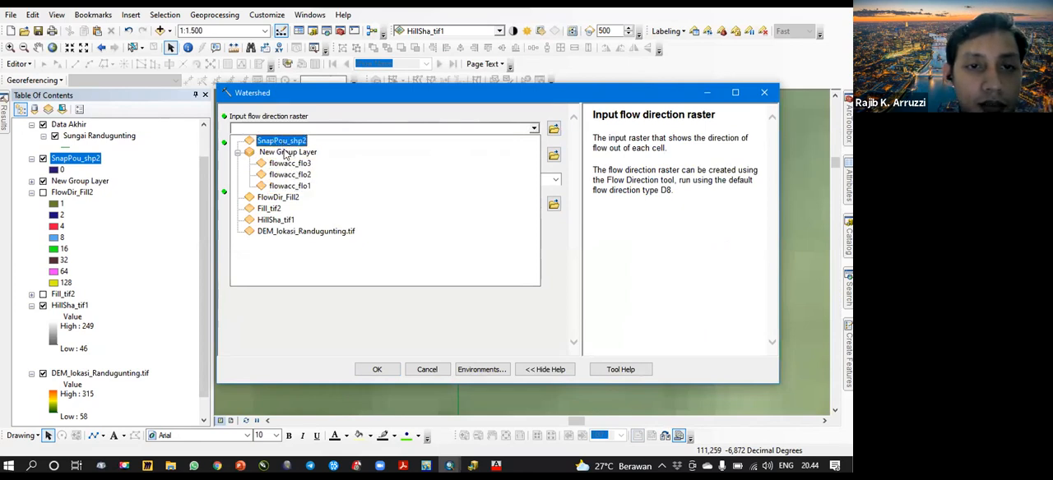
left_click(280, 197)
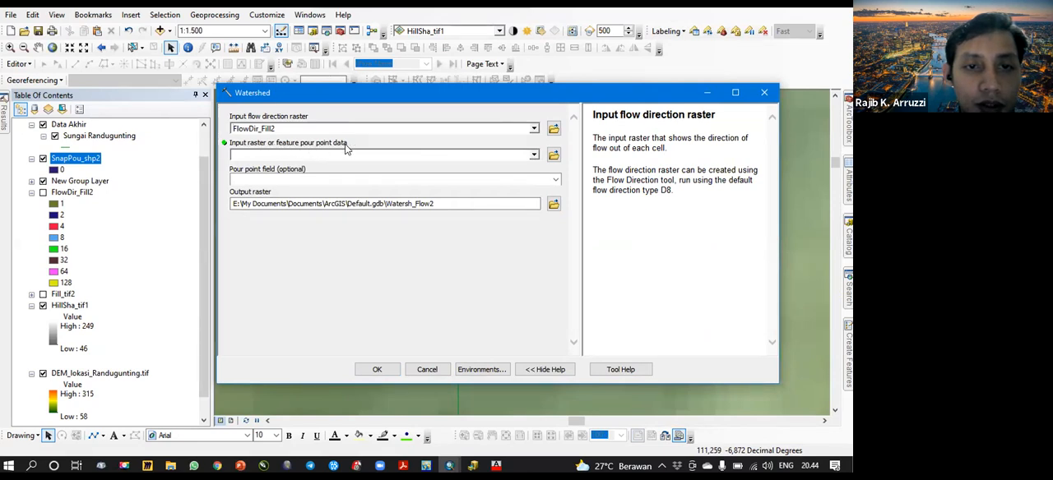
left_click(534, 156)
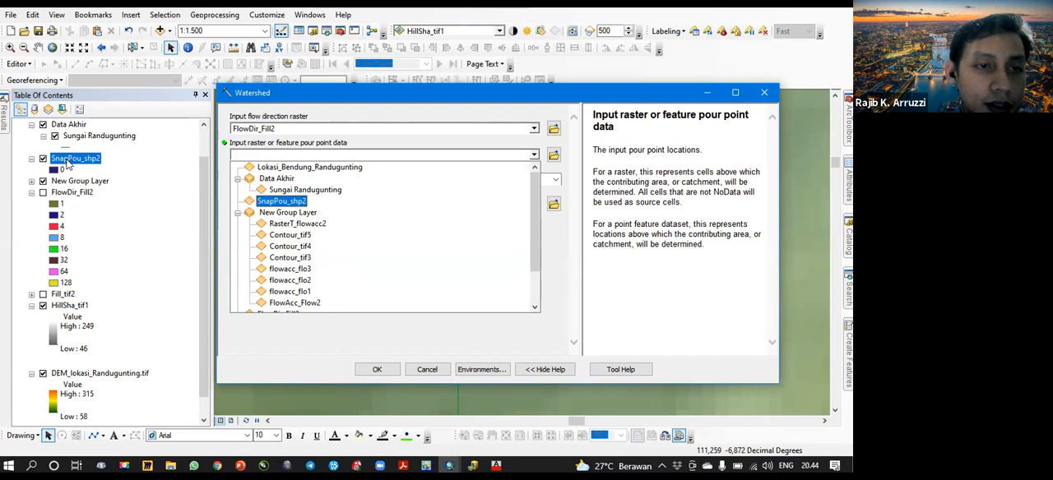
left_click(294, 206)
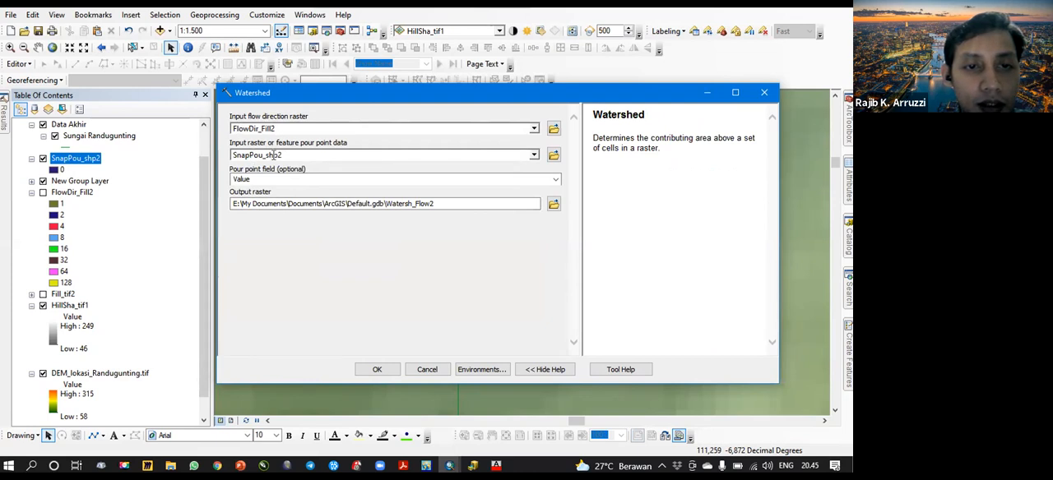
left_click(765, 92)
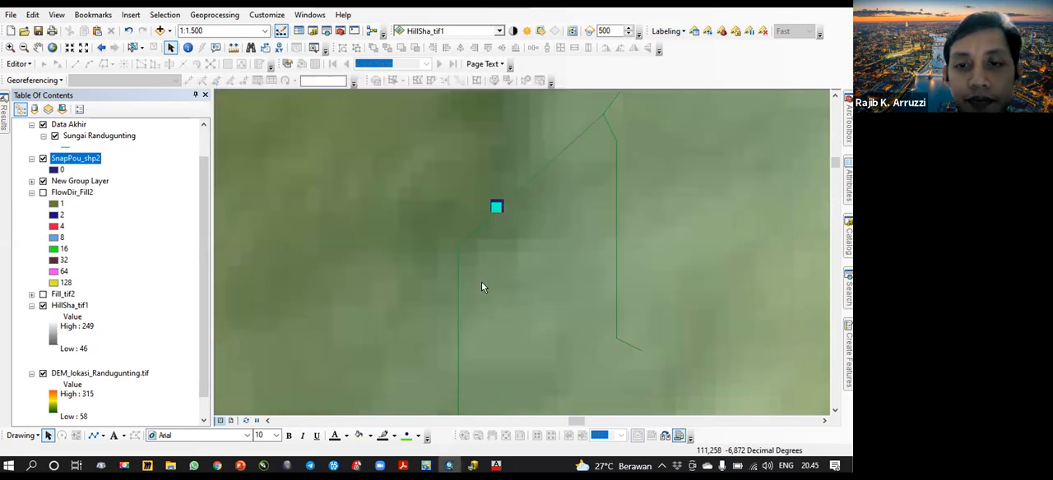
- Sketch a rough line outlining the expected catchment, from the dam point around the river branches upstream of it
scroll(483, 280, "down", 4)
scroll(481, 281, "down", 3)
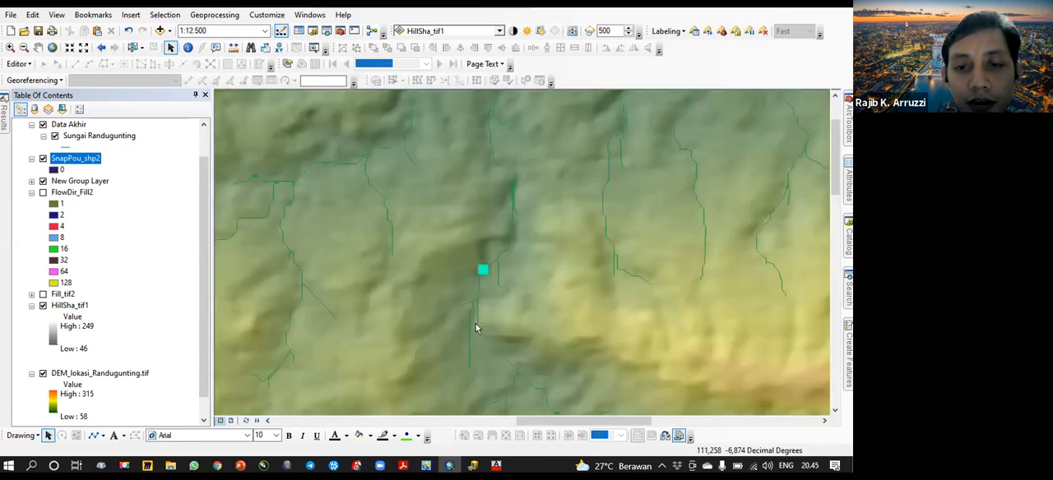
scroll(493, 249, "down", 3)
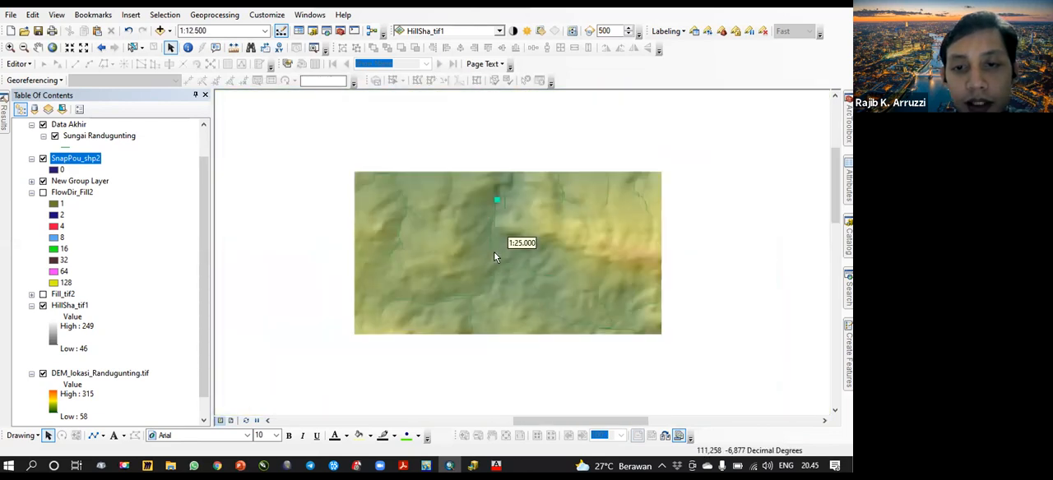
scroll(450, 292, "down", 3)
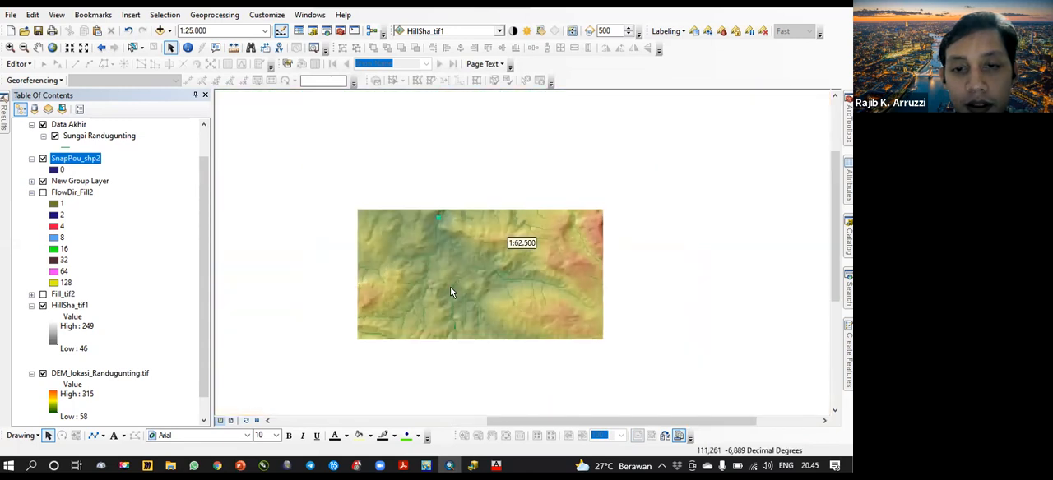
left_click_drag(460, 316, 460, 281)
scroll(461, 284, "down", 1)
scroll(461, 288, "down", 2)
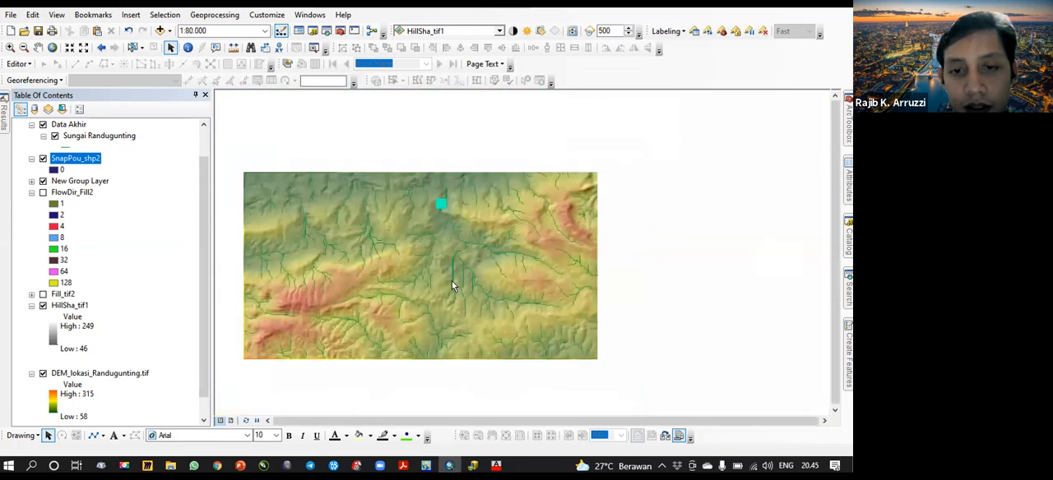
scroll(462, 269, "up", 2)
left_click(93, 436)
left_click(450, 196)
mouse_move(509, 204)
left_mouse_down()
mouse_move(599, 273)
mouse_move(559, 288)
mouse_move(590, 306)
mouse_move(579, 330)
mouse_move(493, 339)
mouse_move(357, 292)
mouse_move(335, 274)
mouse_move(388, 256)
mouse_move(377, 218)
mouse_move(424, 179)
mouse_move(453, 196)
left_mouse_up()
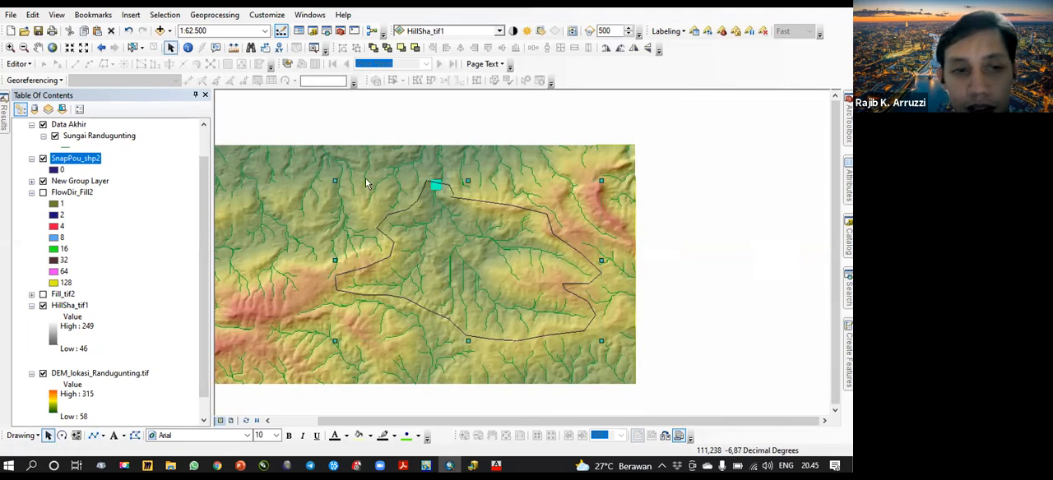
left_click(414, 118)
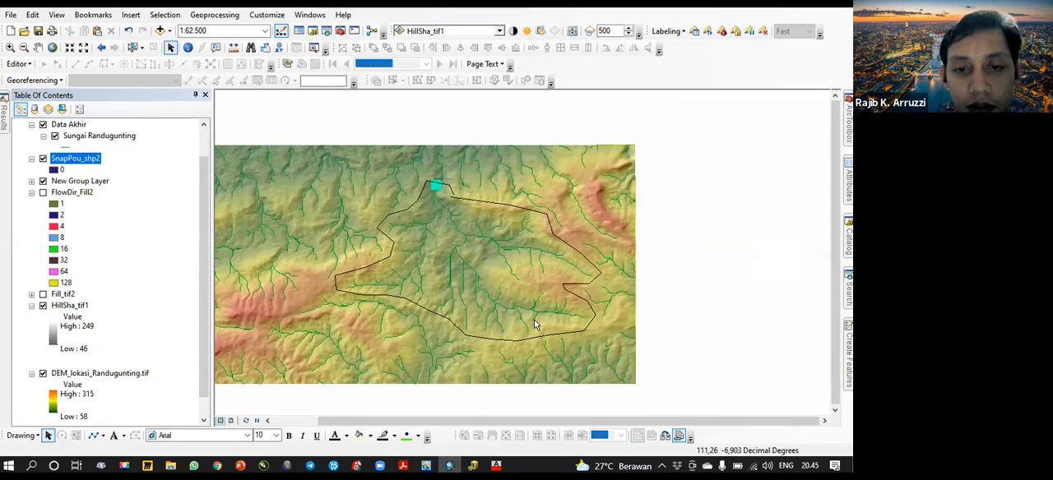
left_click(848, 287)
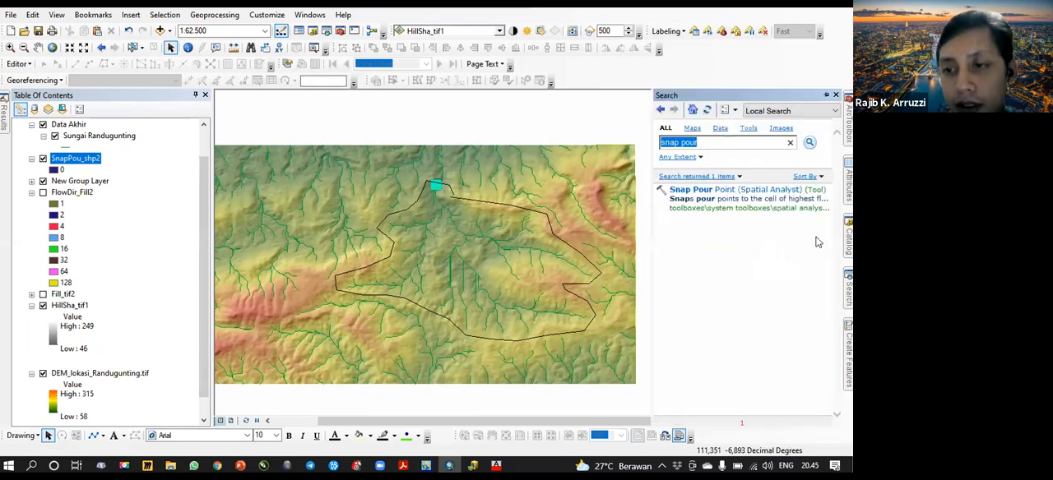
left_click(701, 190)
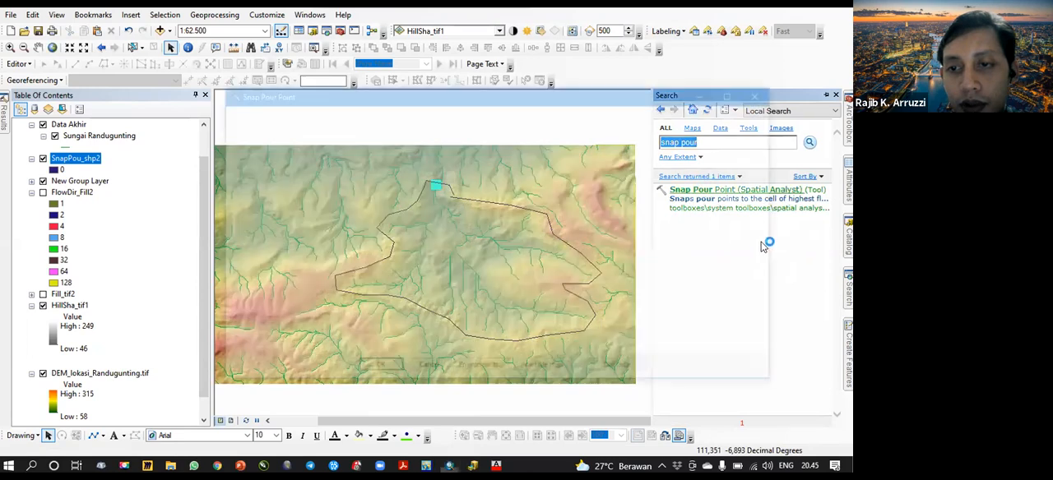
left_click(534, 128)
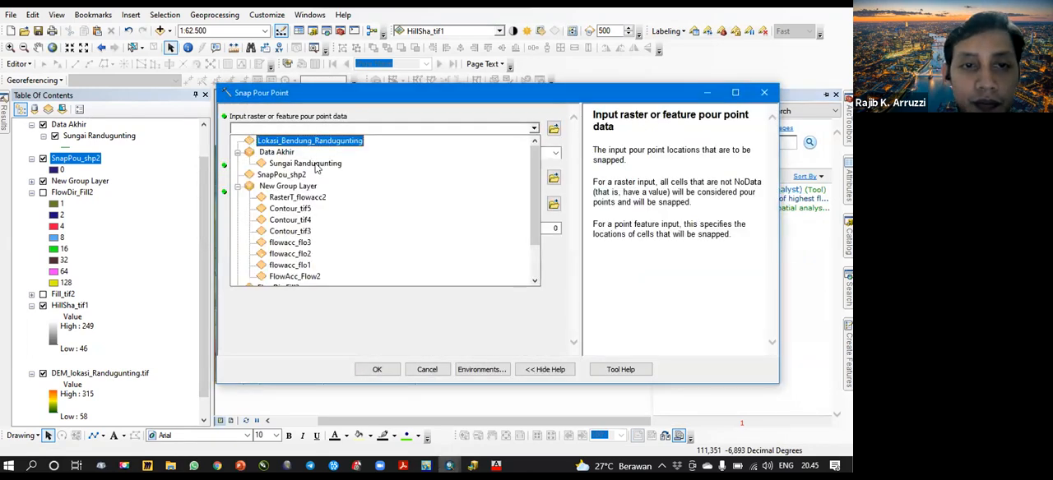
scroll(310, 206, "down", 2)
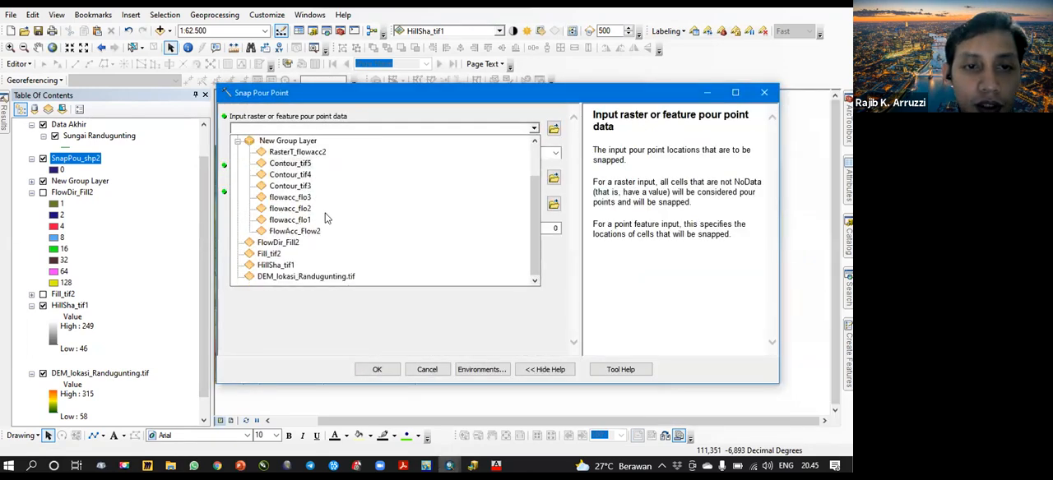
left_click(292, 242)
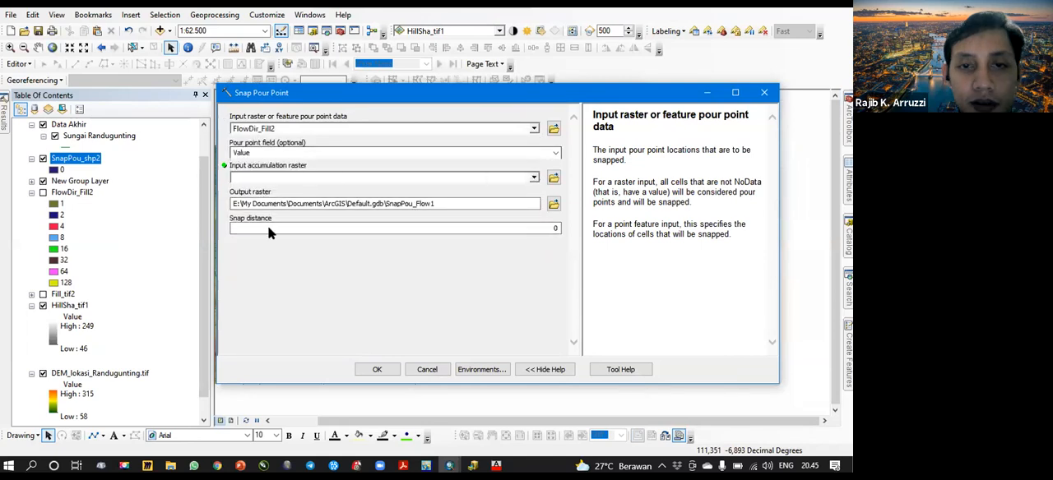
left_click(272, 177)
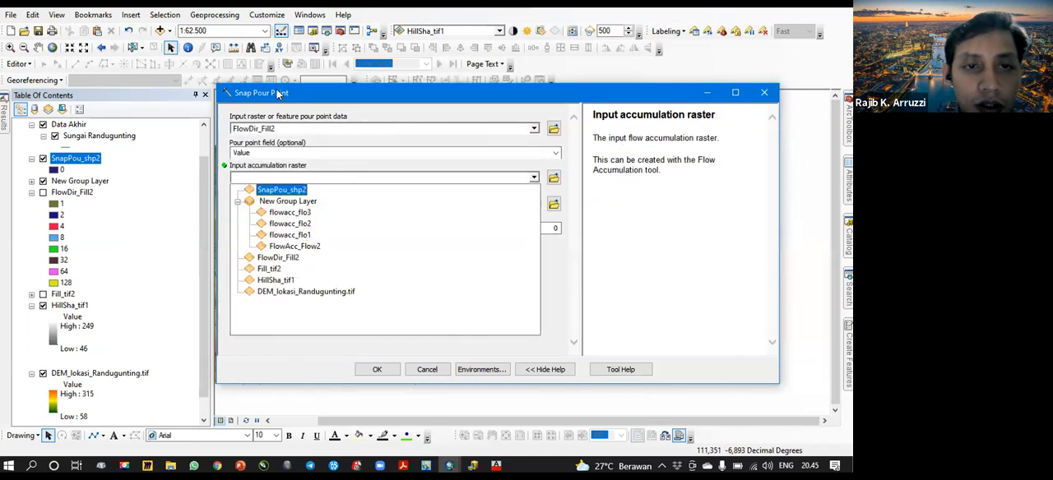
left_click(278, 93)
left_click(764, 92)
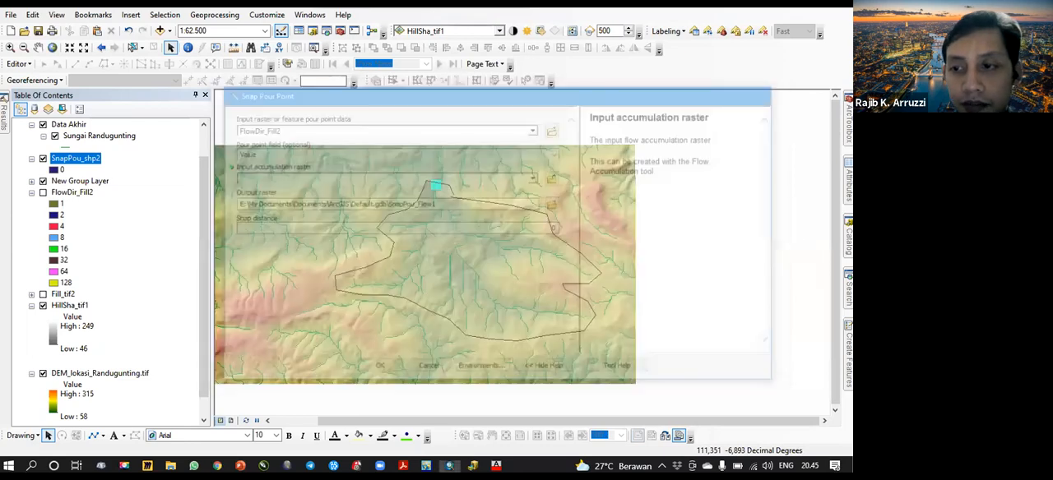
- Open the Watershed tool and set FlowDir_Fill2 as the flow direction raster and SnapPou_shp2 as the pour point data
left_click(848, 240)
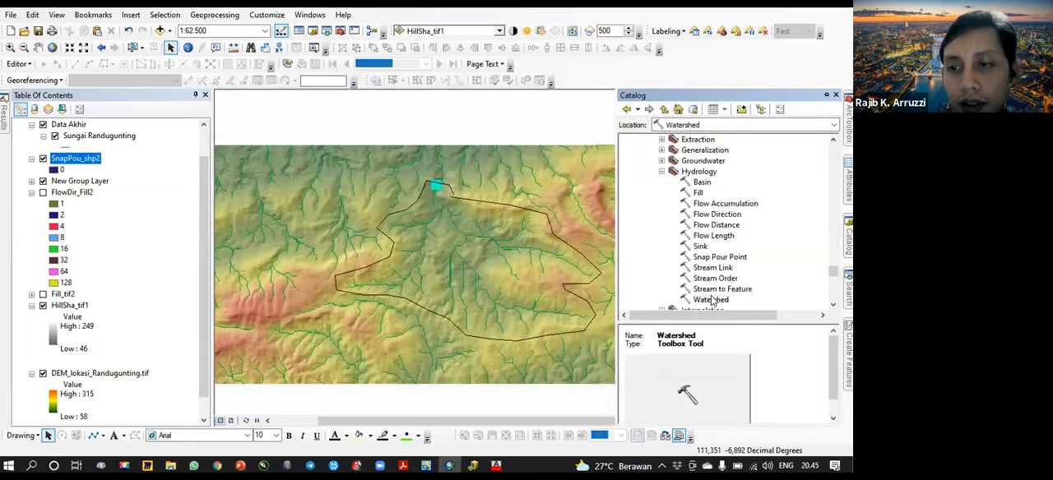
double_click(710, 299)
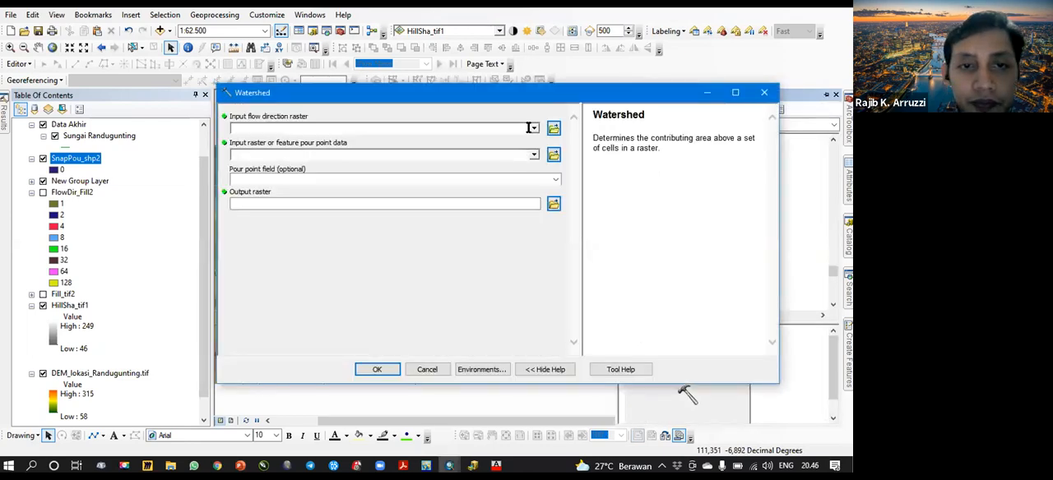
left_click(533, 130)
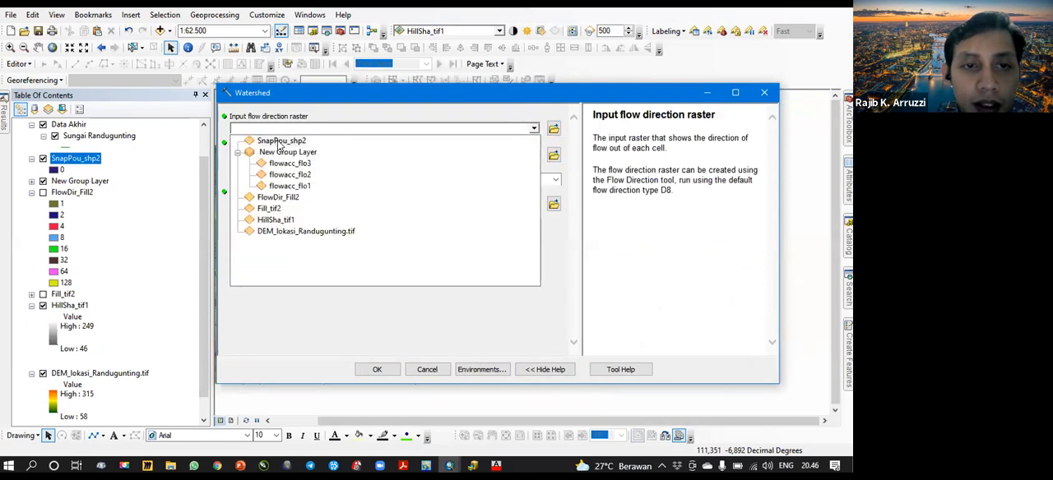
left_click(277, 198)
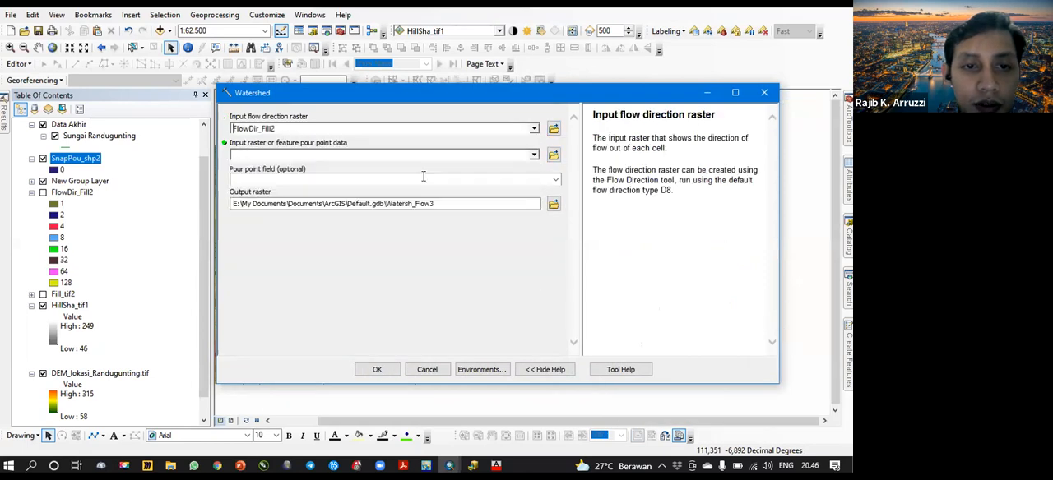
left_click(533, 156)
left_click(292, 202)
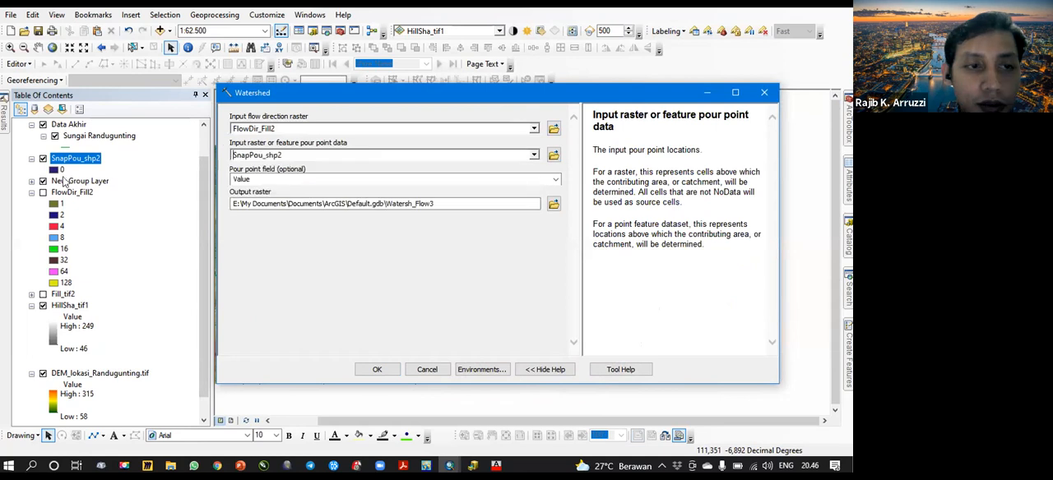
- Run the Watershed tool to generate the watershed raster for the snapped pour point
left_click(377, 369)
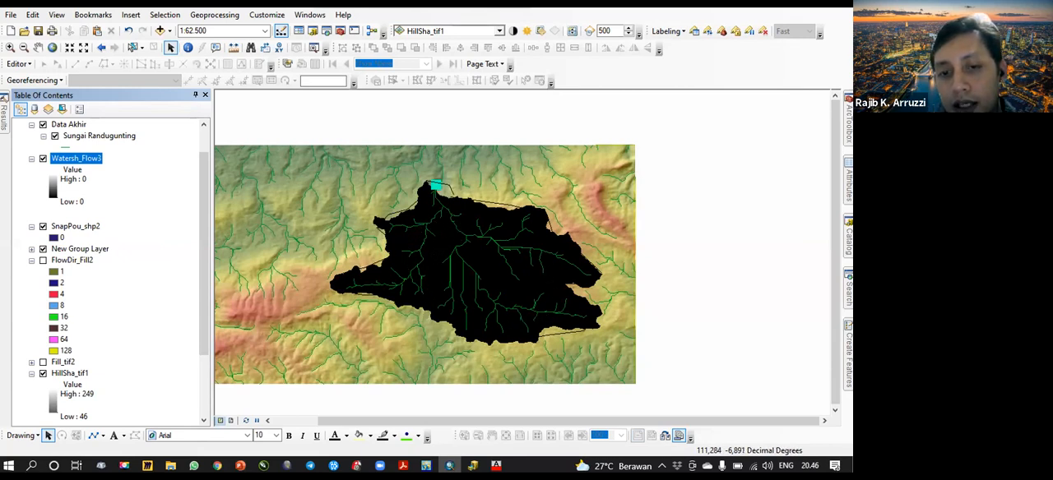
- Format the sketched catchment outline as a red line with a width of 4
right_click(505, 206)
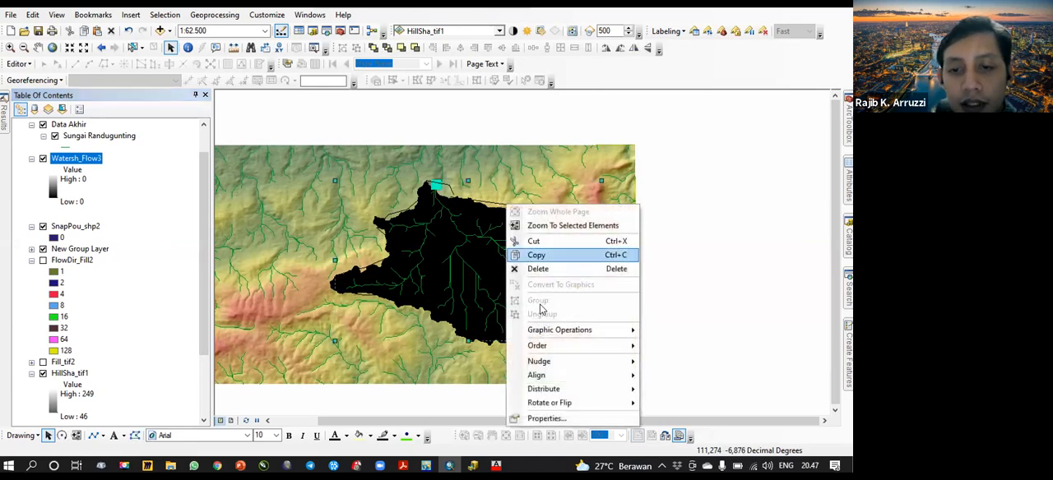
left_click(546, 418)
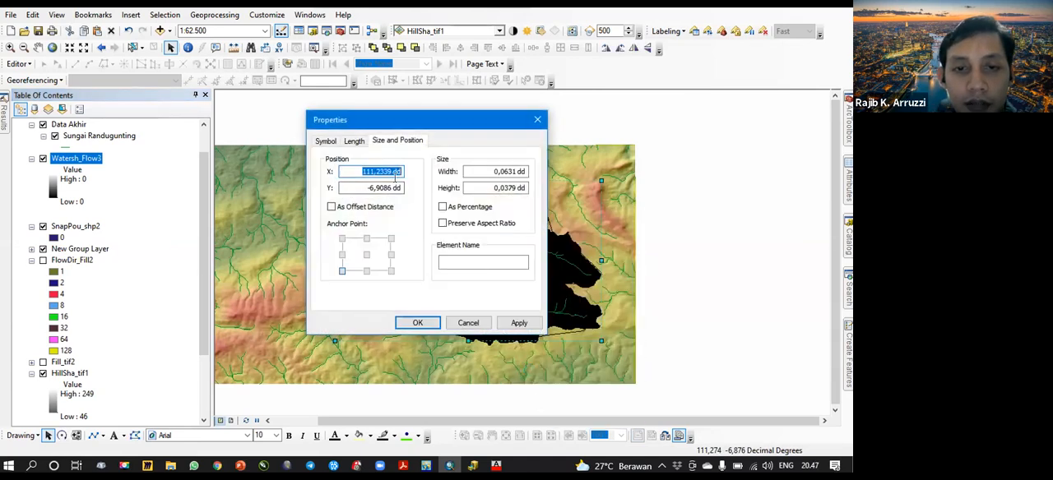
left_click(333, 142)
left_click(378, 173)
left_click(377, 230)
left_click(391, 206)
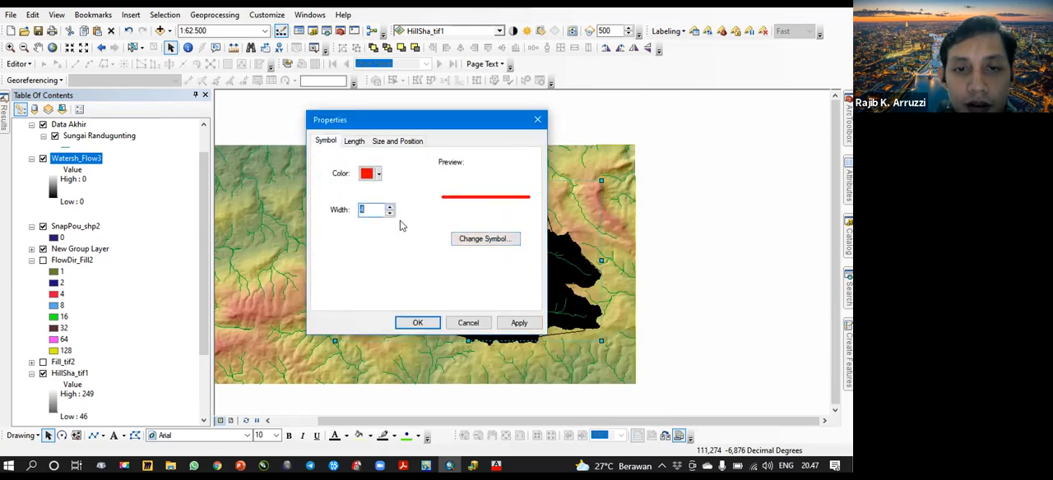
left_click(417, 322)
left_click(668, 287)
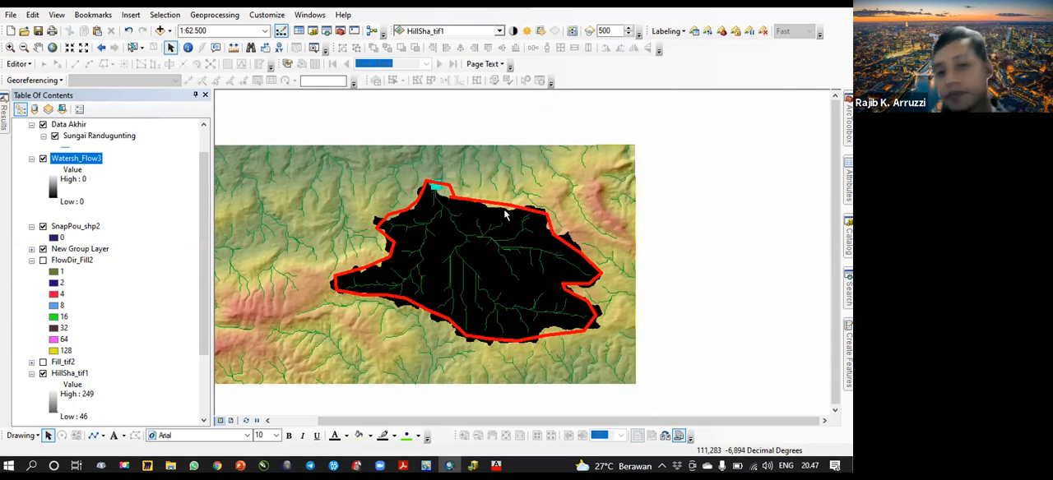
- Delete the sketched catchment outline from the map
left_click(590, 240)
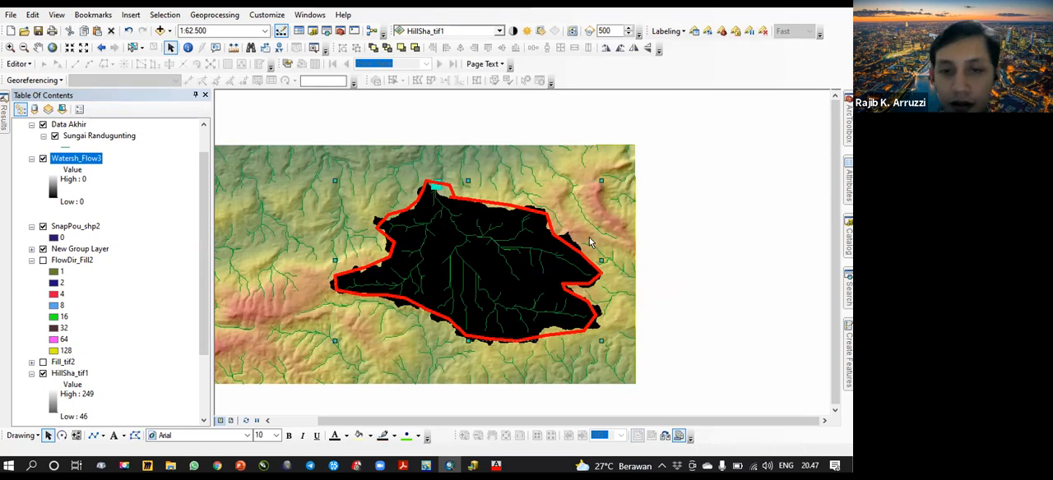
key("Delete")
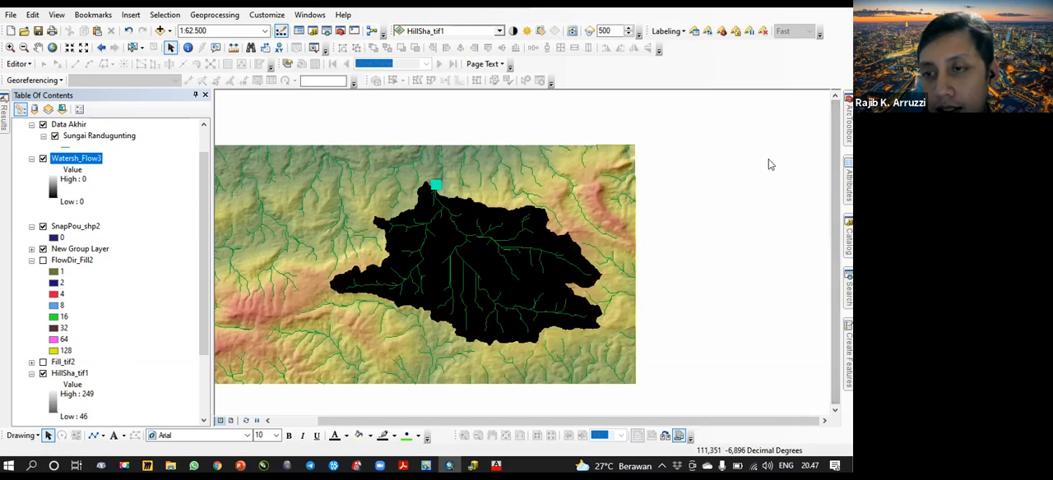
- Search the geoprocessing tools for "to polygon"
key("ctrl+f")
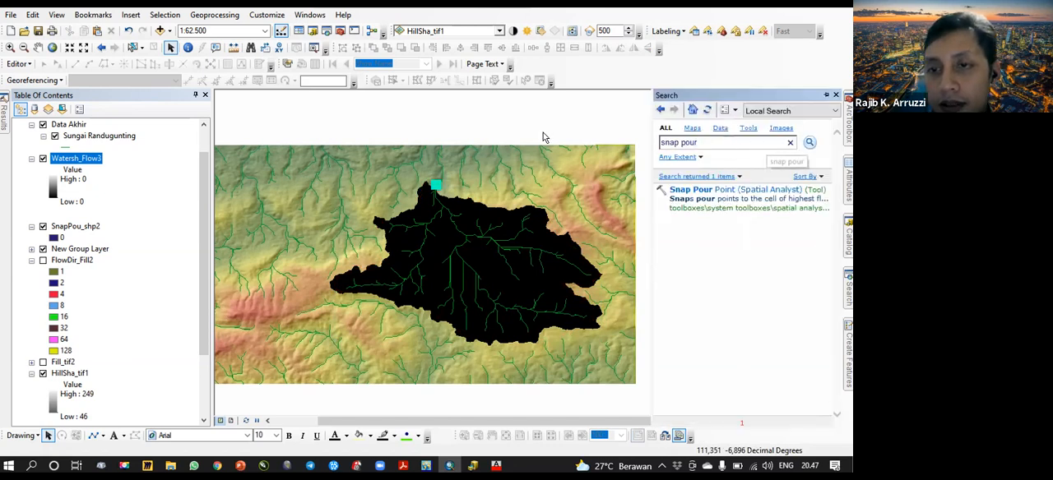
type("to ")
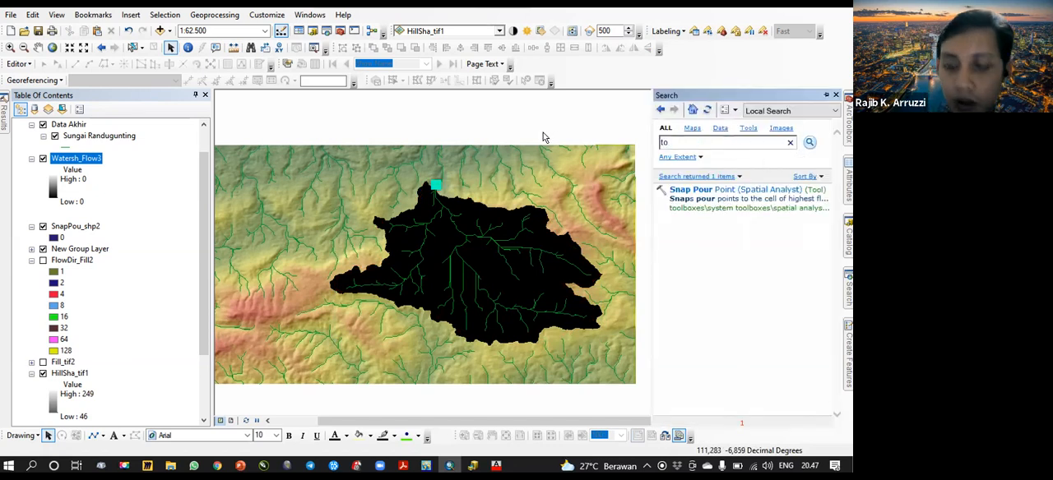
type("polygon")
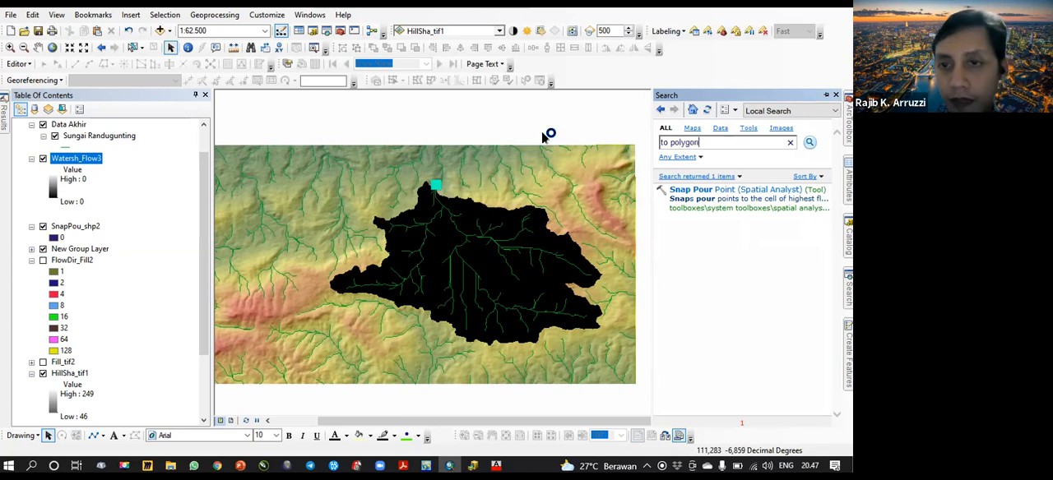
key("Return")
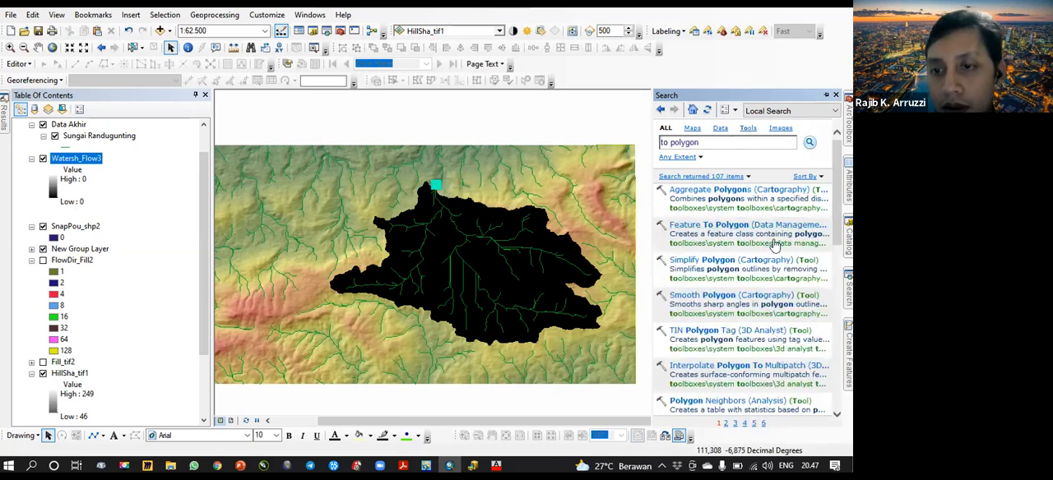
left_click(741, 245)
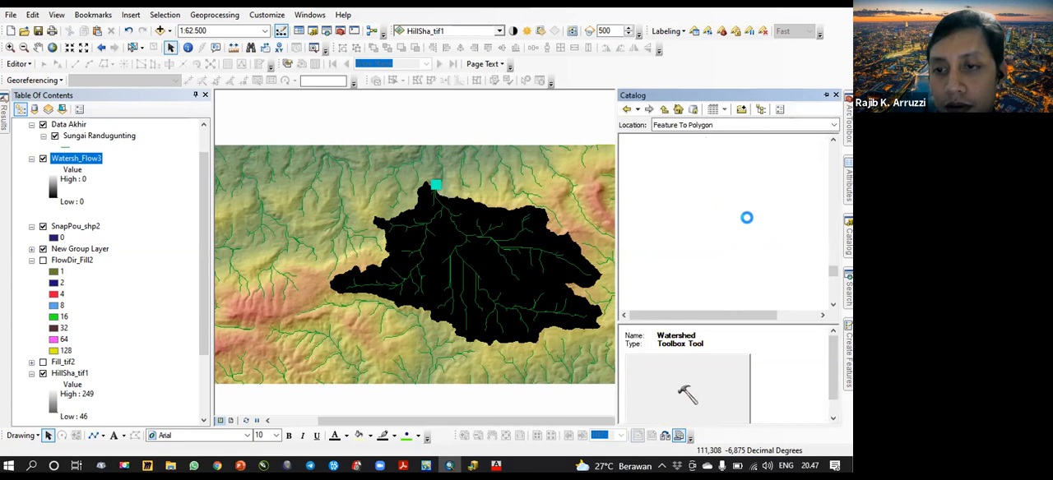
scroll(728, 189, "up", 1)
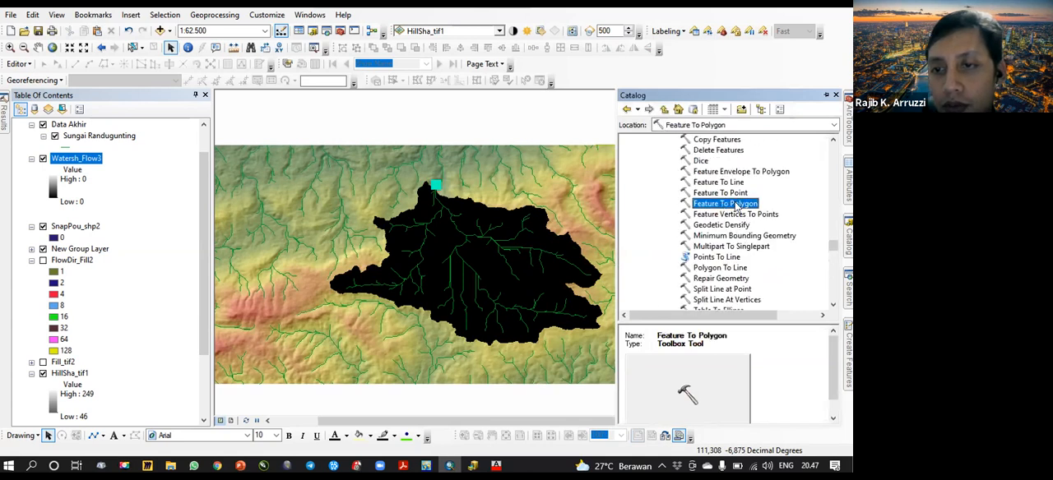
double_click(734, 205)
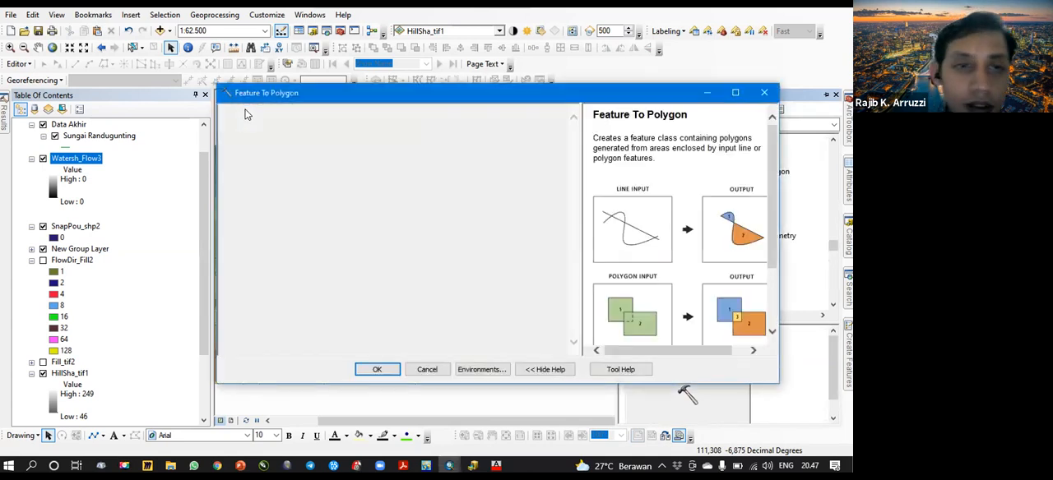
left_click(534, 128)
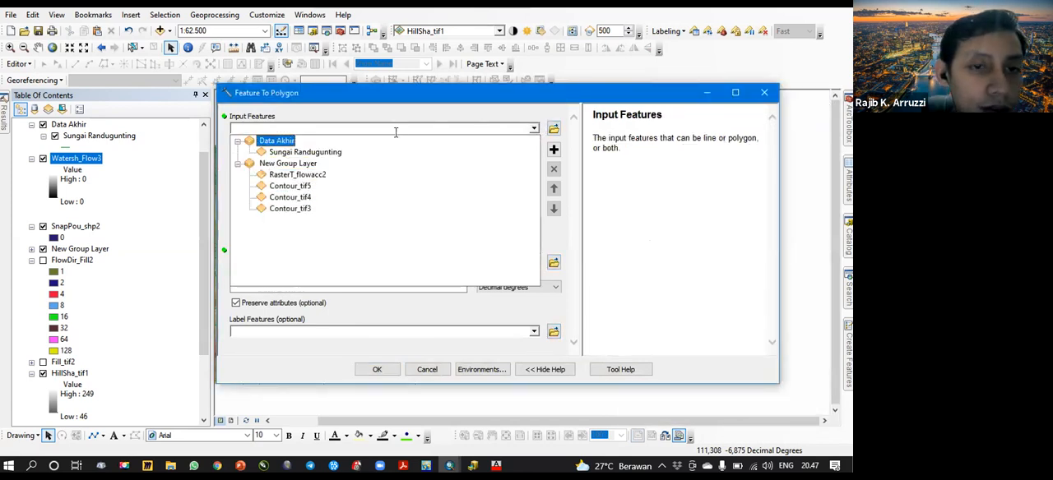
left_click(765, 94)
left_click(765, 94)
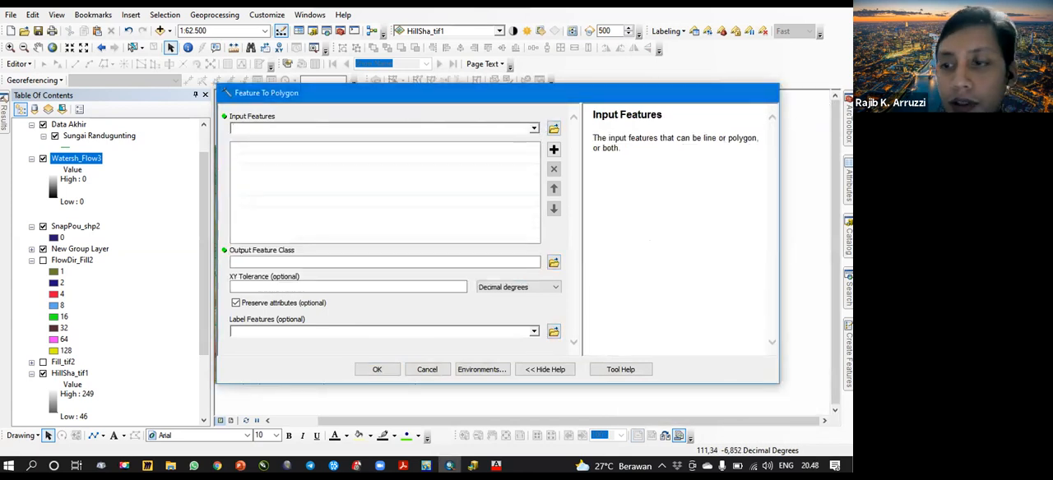
- Refine the tool search to "raster to polygon" and open the Raster to Polygon conversion tool
left_click(848, 289)
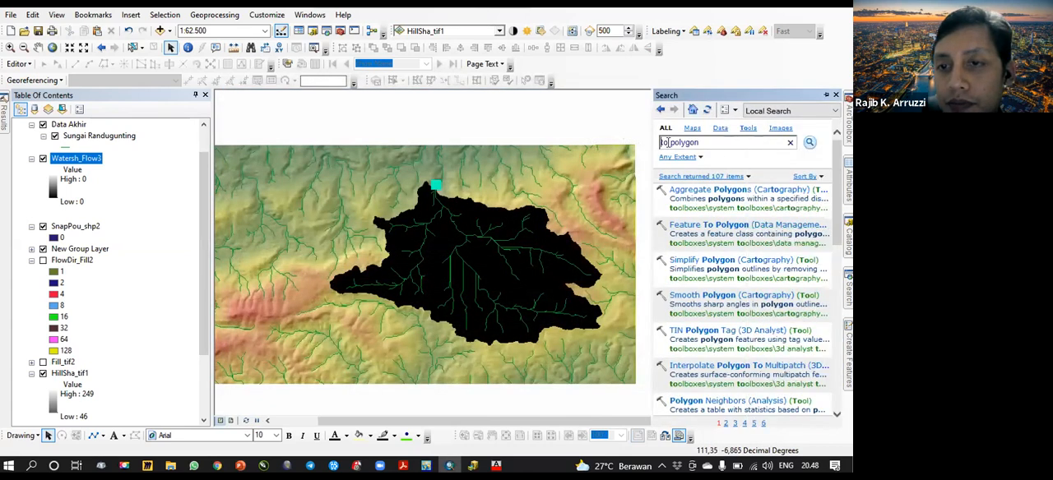
left_click(663, 143)
type("ras")
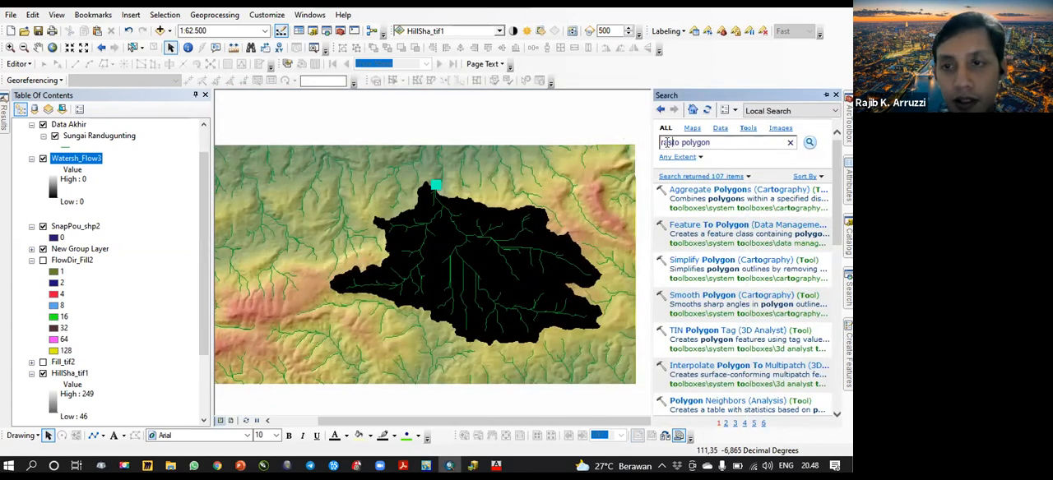
type("ter")
key("Return")
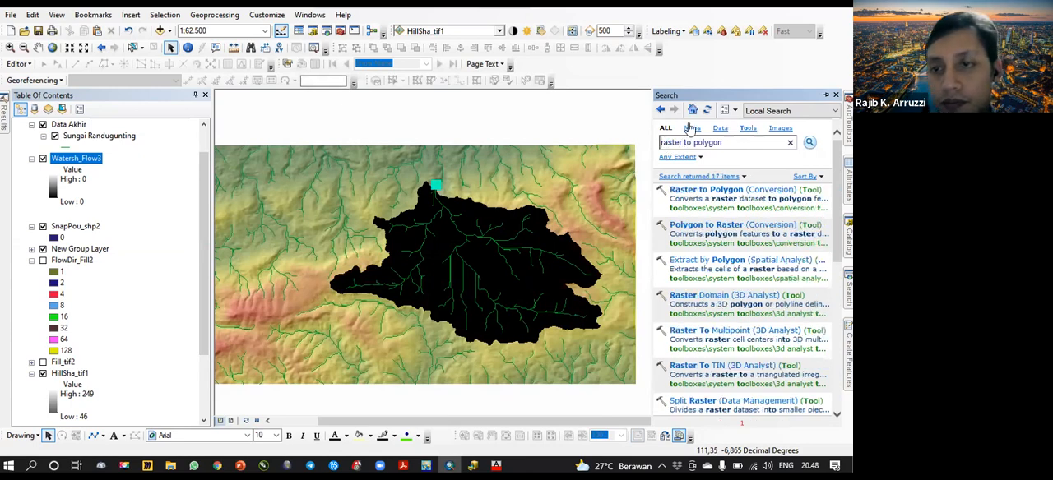
left_click(708, 191)
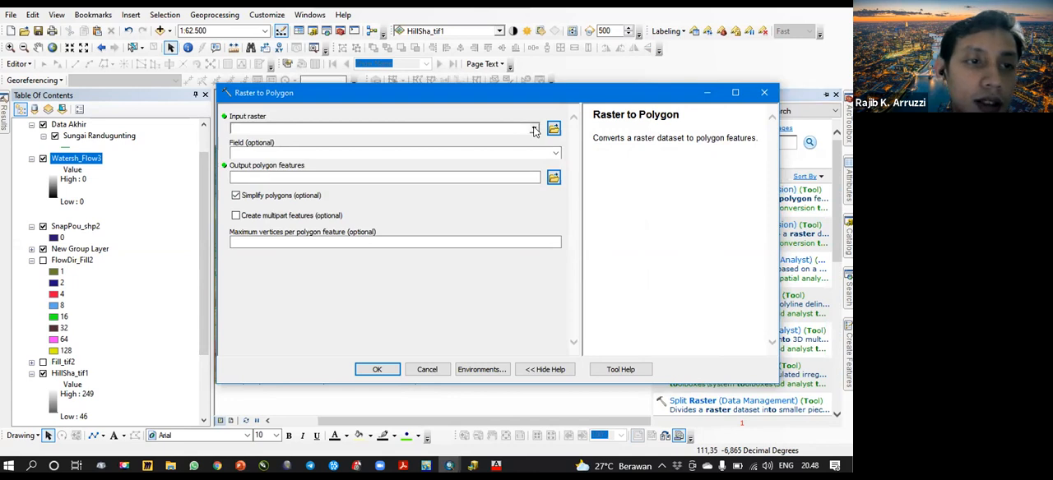
- Convert the Watersh_Flow3 raster to polygon features using the Value field, with polygon simplification on
left_click(535, 131)
left_click(271, 141)
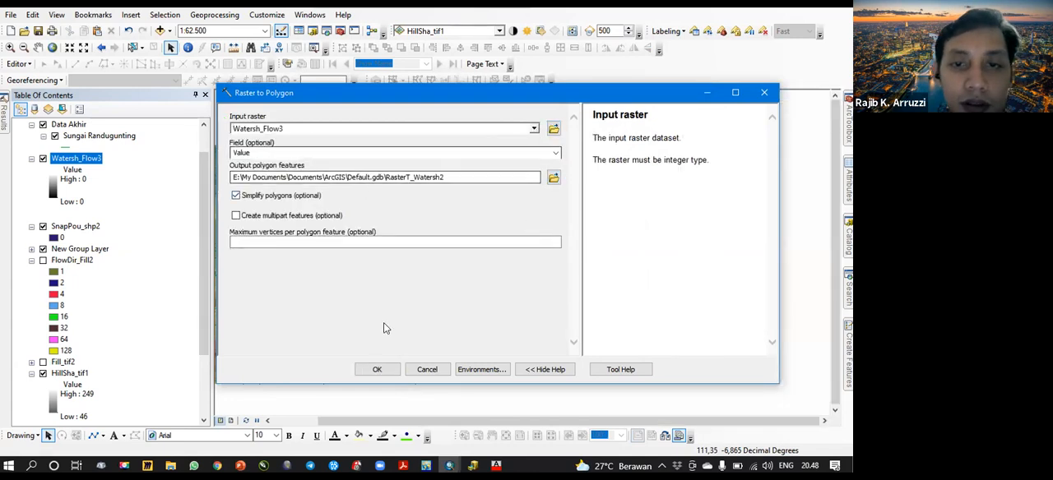
left_click(376, 369)
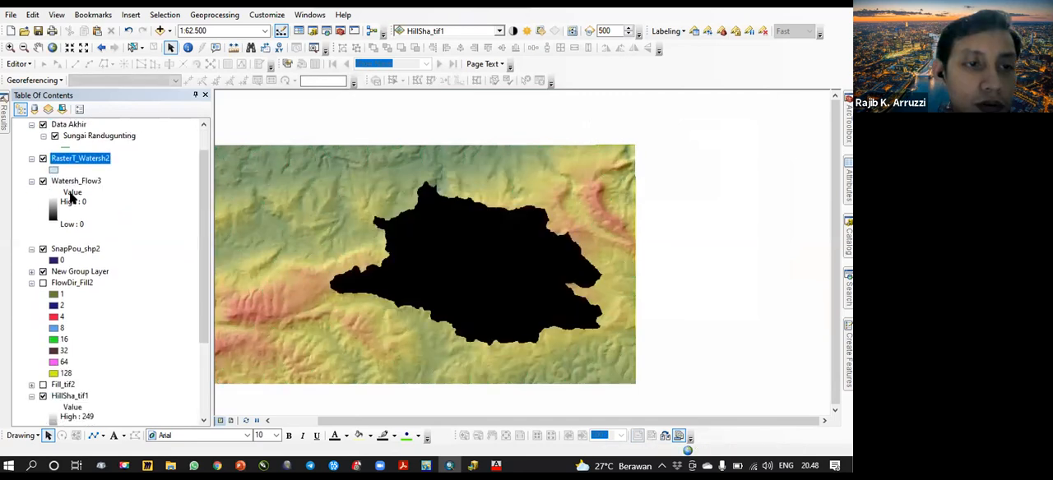
- Move RasterT_Watersh2 into the Data Akhir group, and hide Watersh_Flow3, SnapPou_shp2 and New Group Layer, collapsing the SnapPou_shp2 and FlowDir_Fill2 legends
scroll(71, 198, "up", 1)
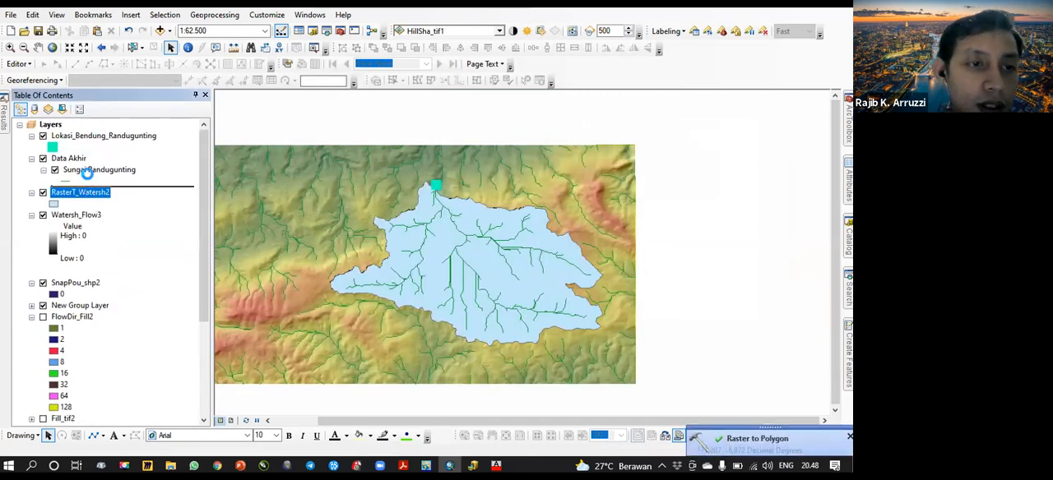
left_click(43, 215)
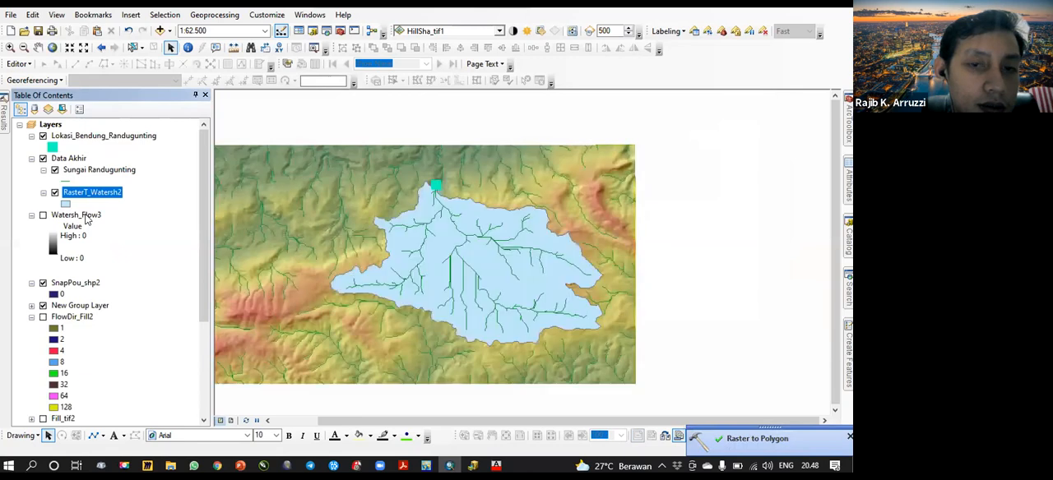
left_click(87, 215)
left_click(43, 283)
left_click(42, 305)
left_click(42, 316)
left_click(32, 284)
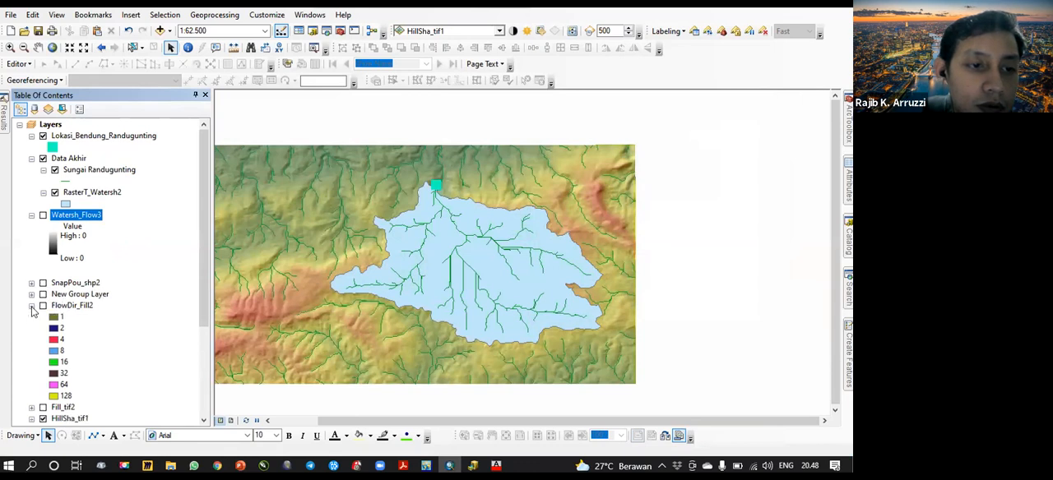
left_click(32, 306)
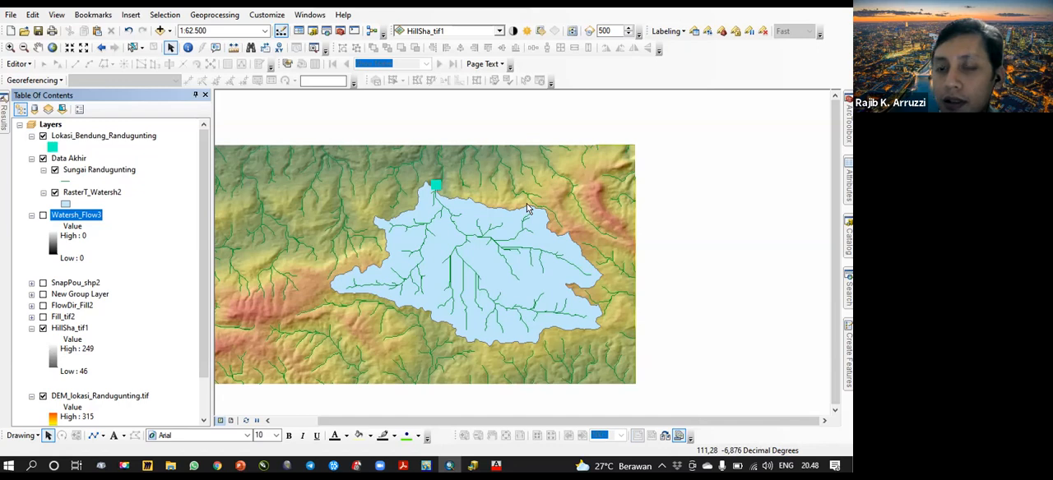
- Make the Data Akhir group layer partly transparent so the terrain shows through the watershed polygon
left_click_drag(469, 268, 538, 260)
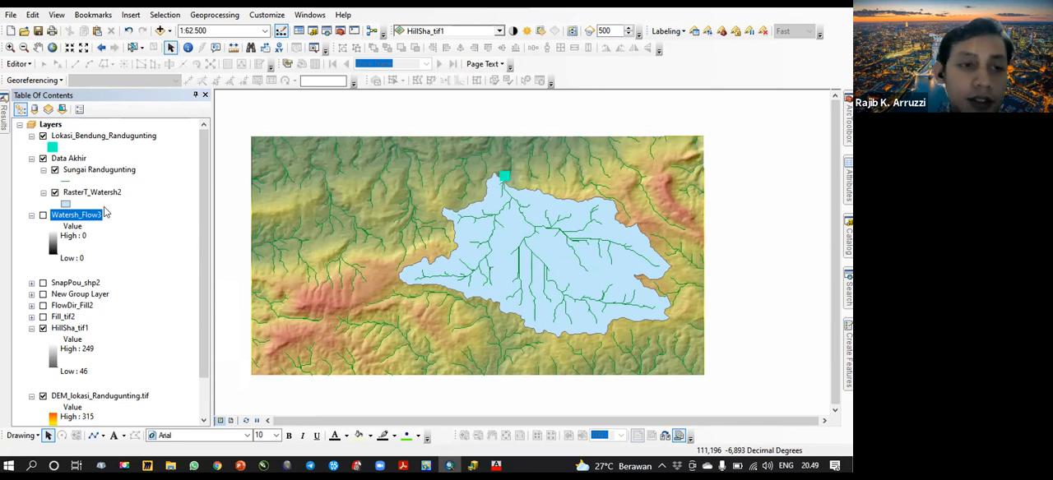
left_click(68, 160)
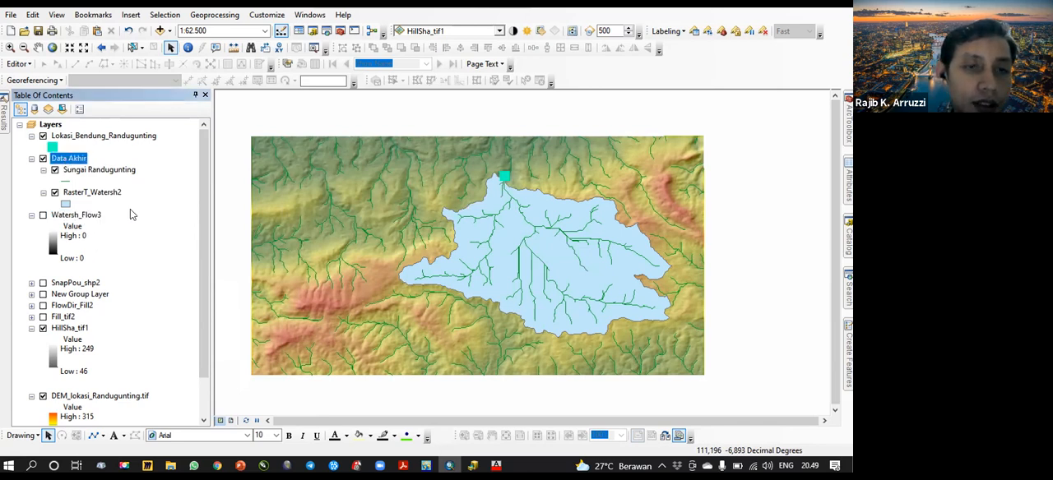
left_click(499, 30)
scroll(467, 89, "up", 1)
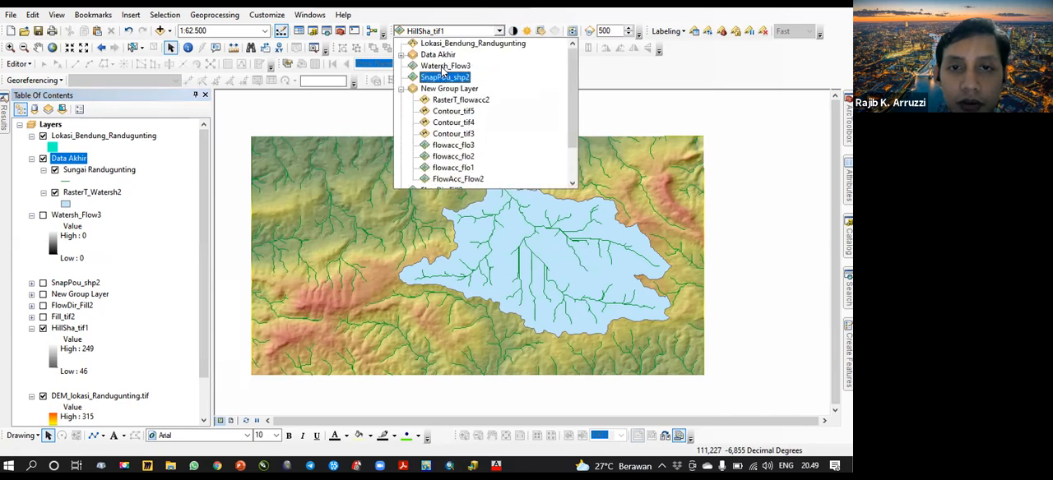
left_click(401, 55)
left_click(453, 56)
left_click(539, 30)
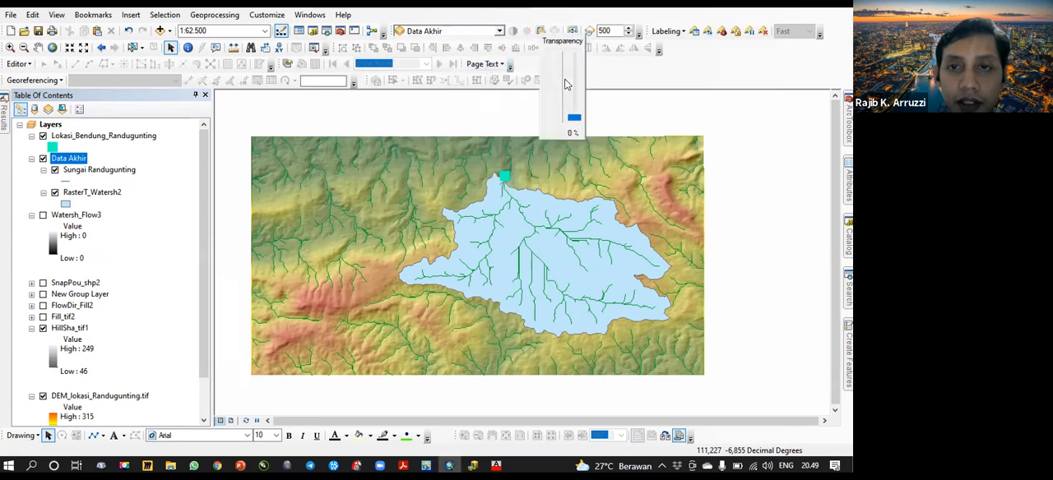
left_click_drag(576, 120, 574, 91)
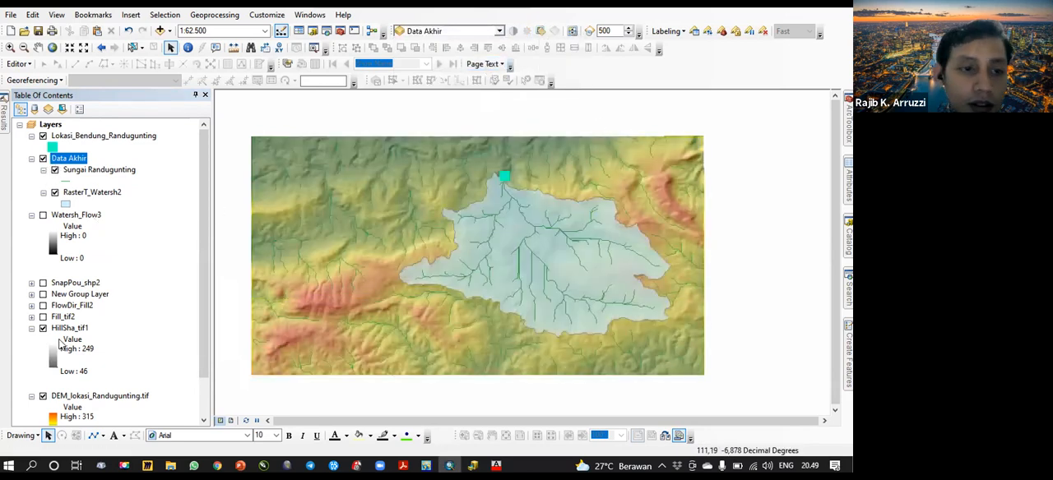
- Move the HillSha_tif1 hillshade layer above the Data Akhir group in the layer order
left_click(80, 329)
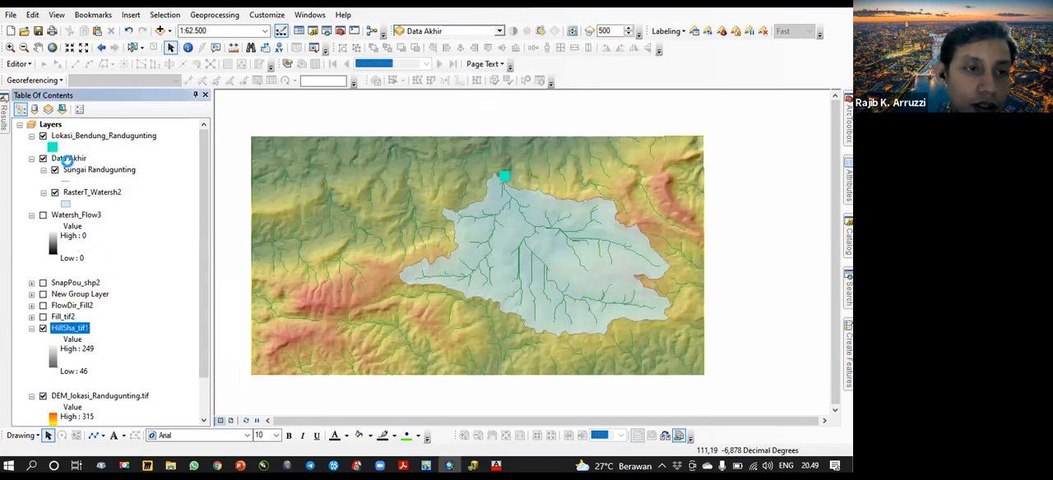
double_click(76, 328)
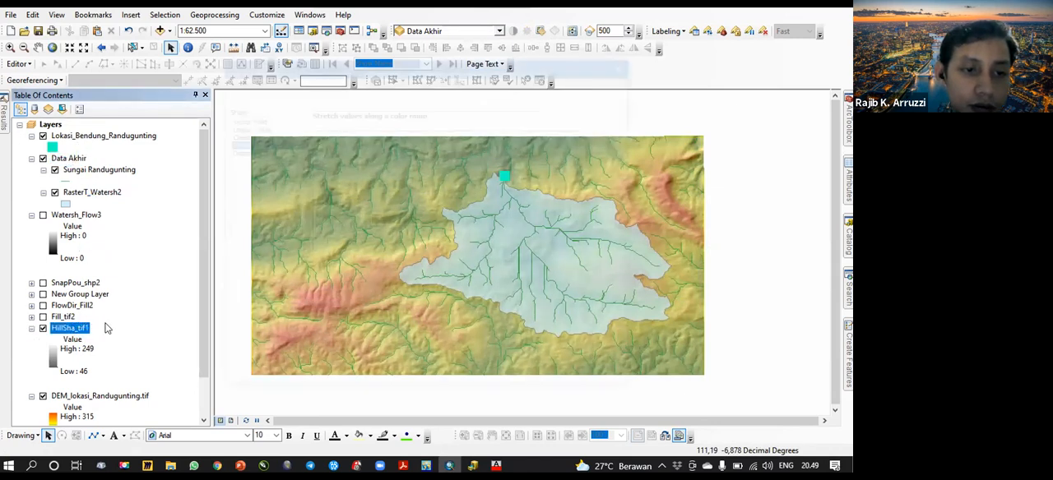
key("Escape")
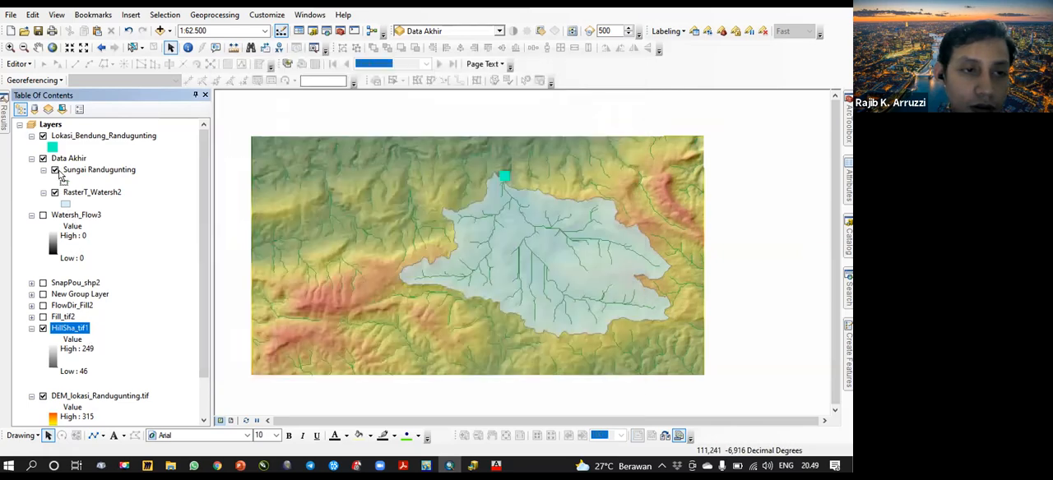
left_click_drag(73, 329, 81, 153)
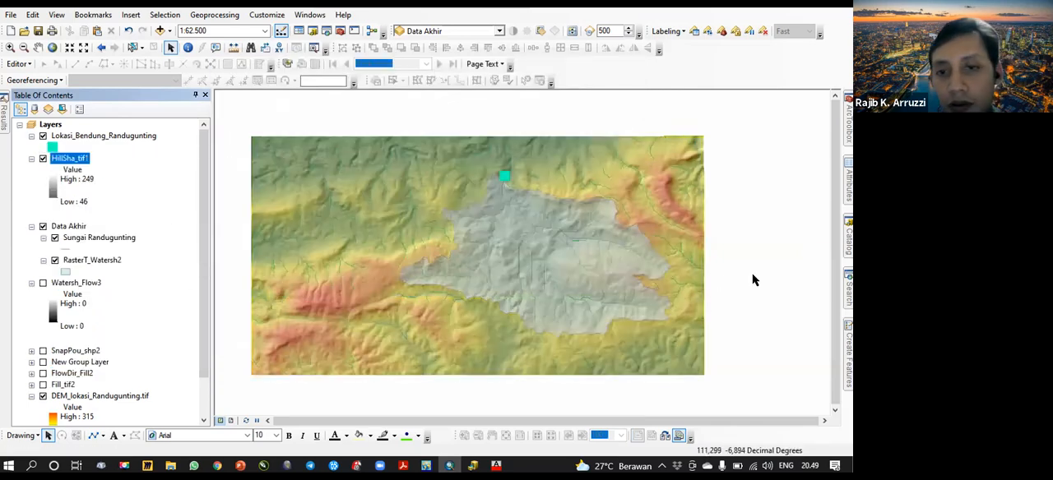
- Hide the DEM_lokasi_Randugunting.tif and HillSha_tif1 layers, leaving only the dam site, rivers and watershed polygon displayed
scroll(594, 276, "down", 3)
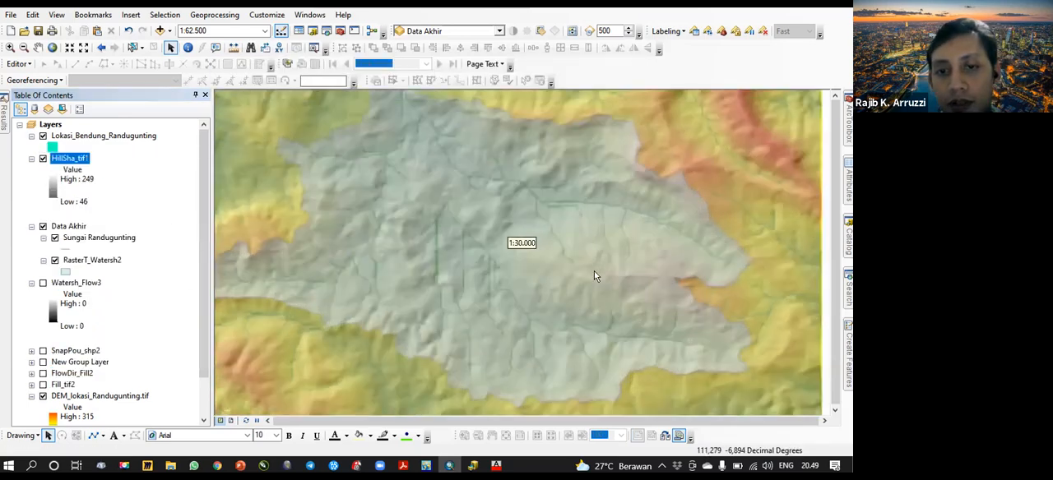
scroll(504, 269, "up", 2)
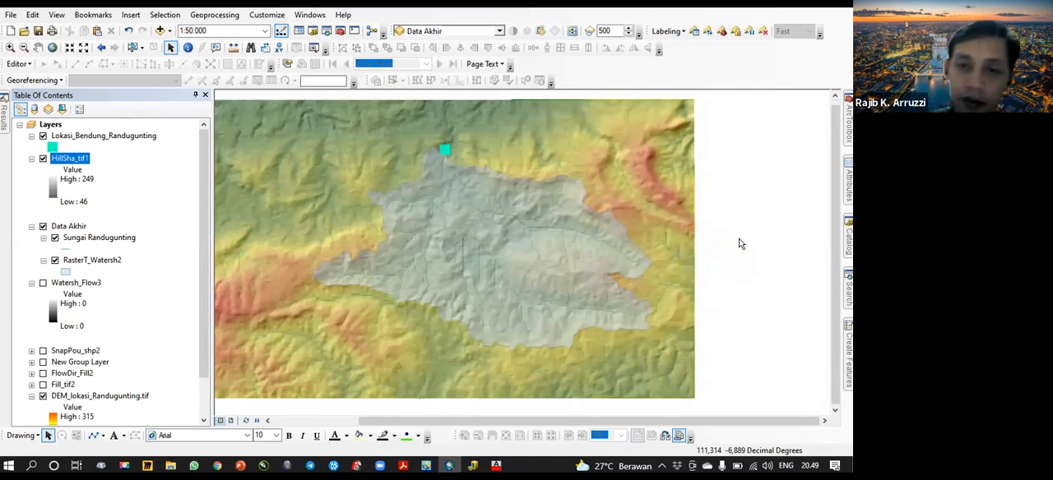
left_click_drag(520, 286, 573, 286)
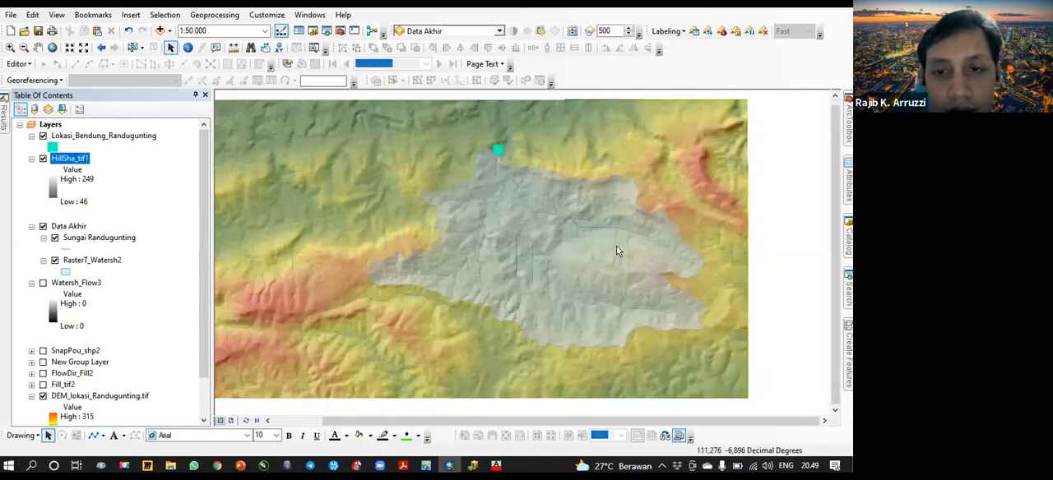
scroll(623, 266, "up", 1)
left_click(43, 396)
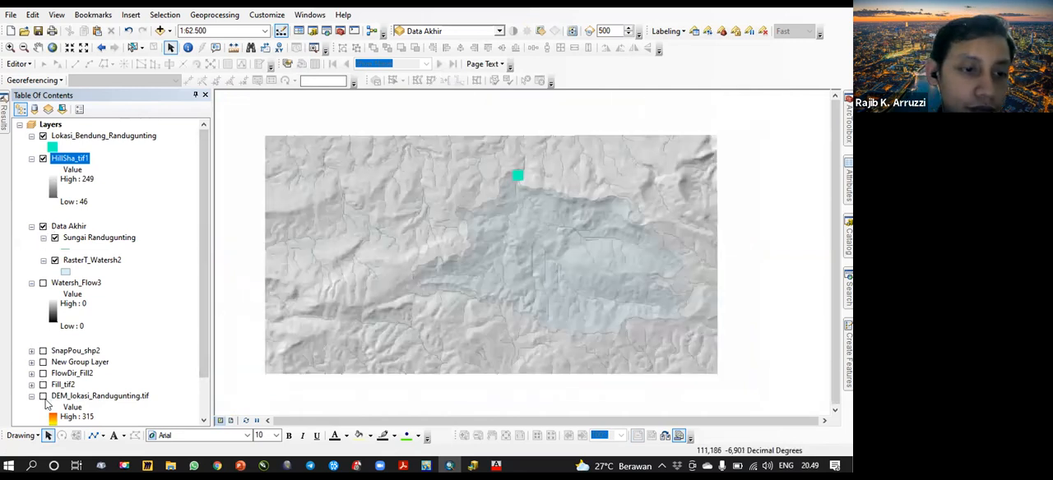
left_click(43, 397)
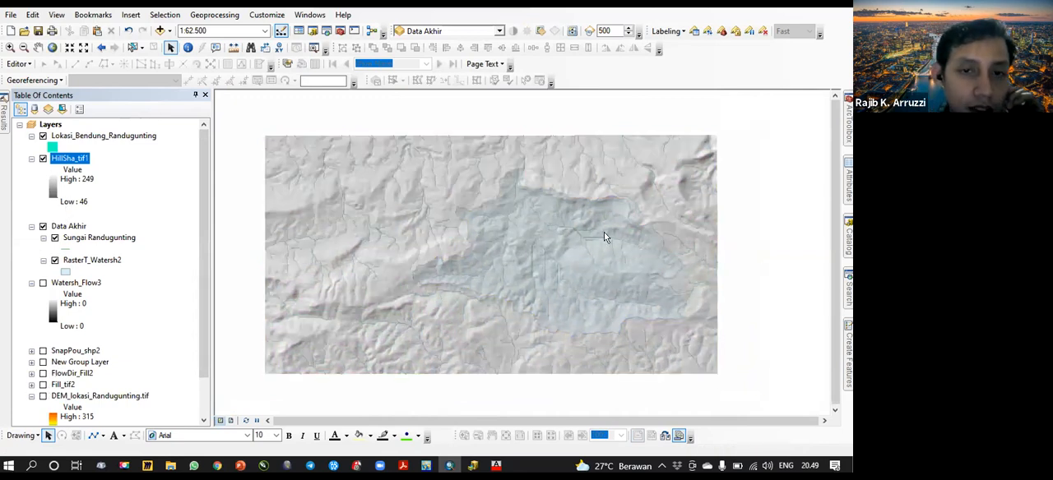
left_click(42, 159)
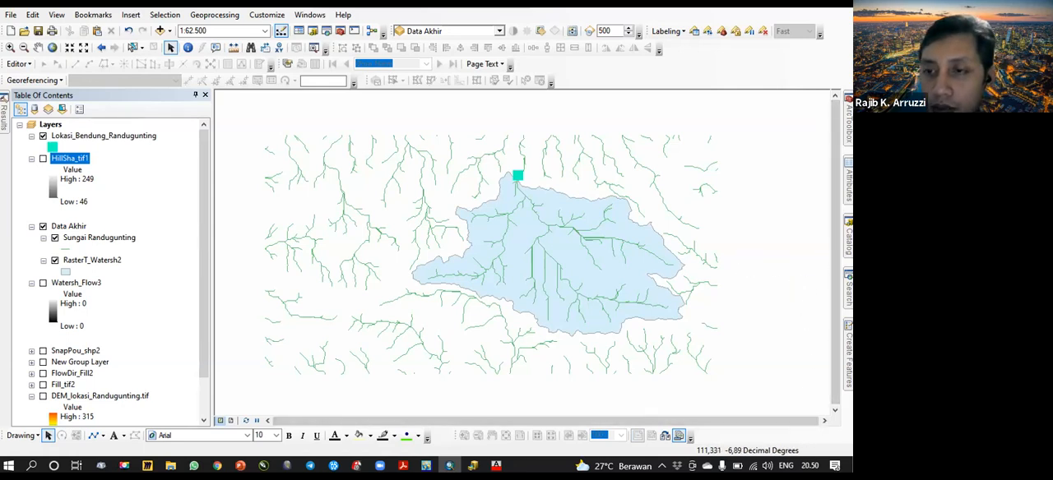
- Open the Catalog to access the geoprocessing tools
mouse_move(848, 237)
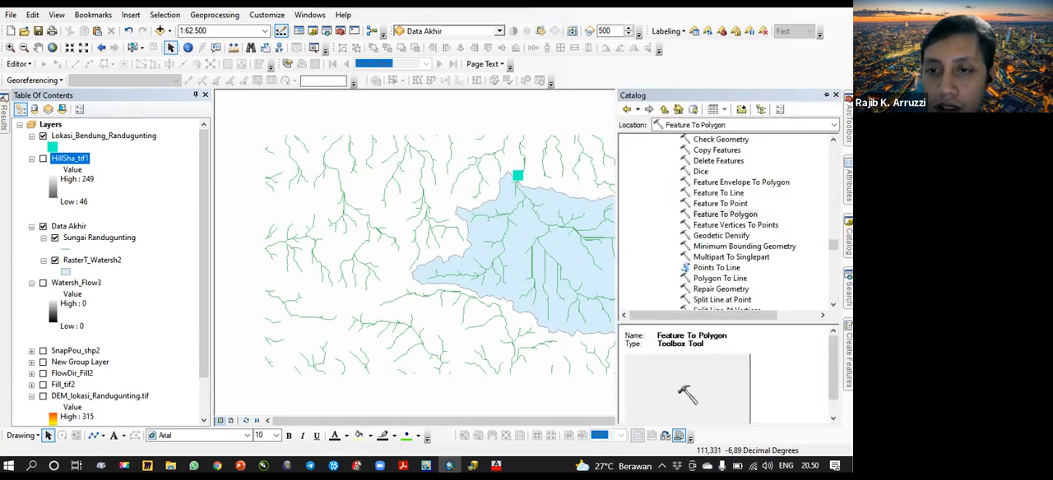
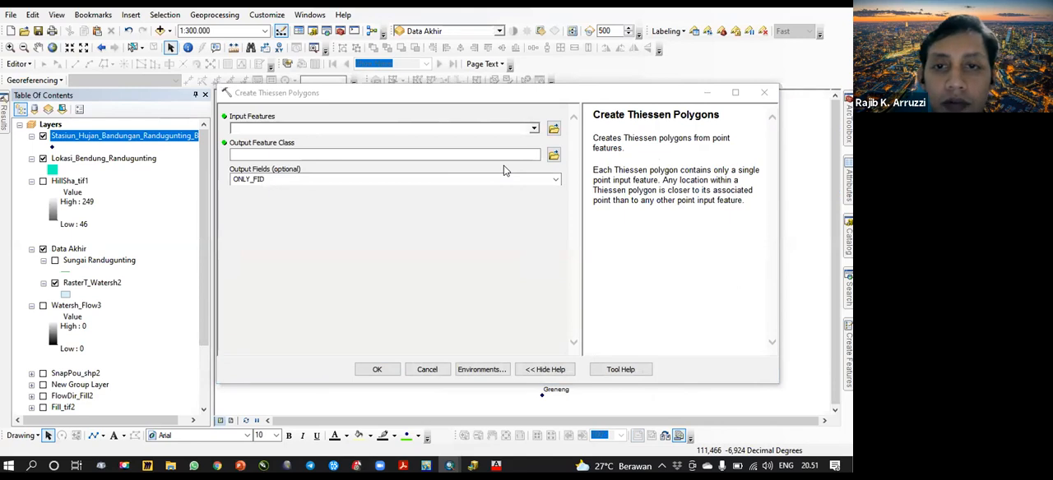
- Create Thiessen polygons from the Stasiun_Hujan_Bandungan_Randugunting_Baru rain stations, with output fields set to ONLY_FID
left_click(534, 129)
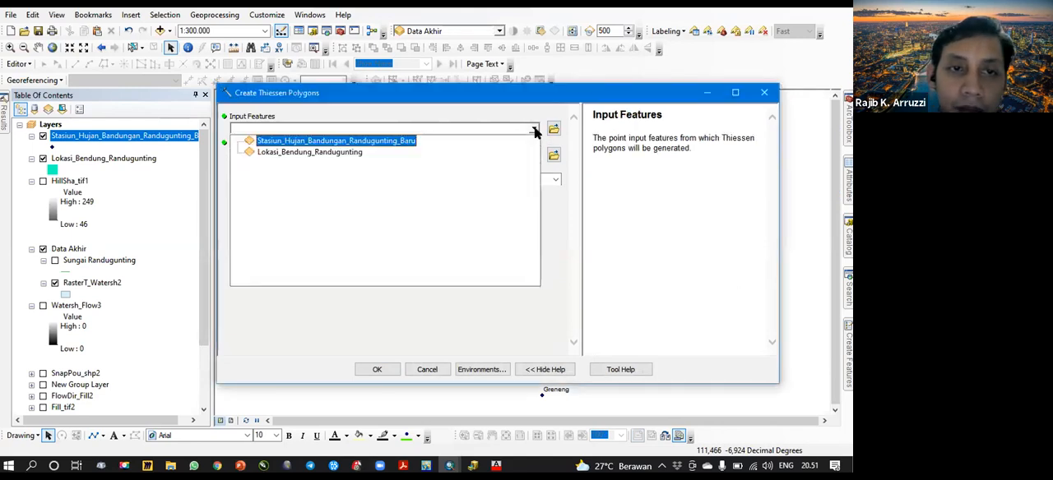
left_click(305, 141)
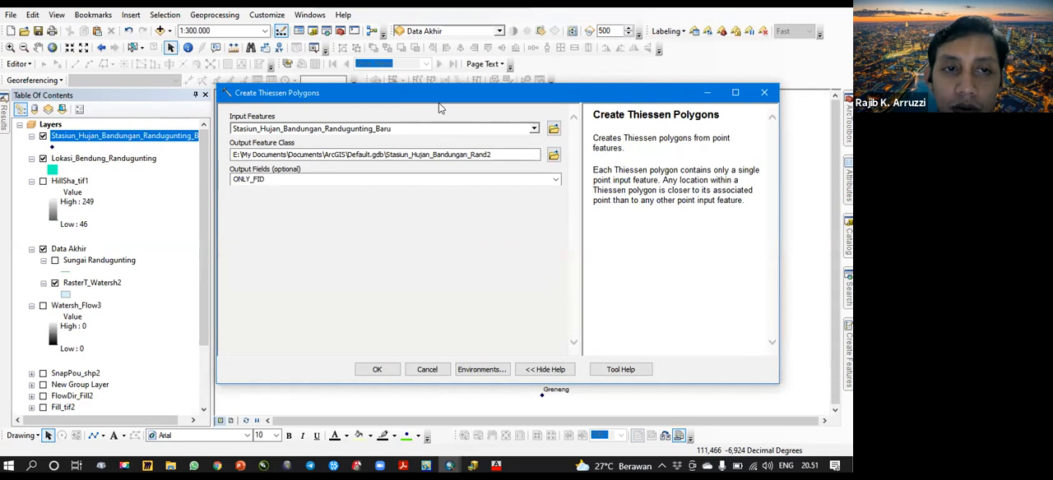
left_click_drag(436, 92, 313, 90)
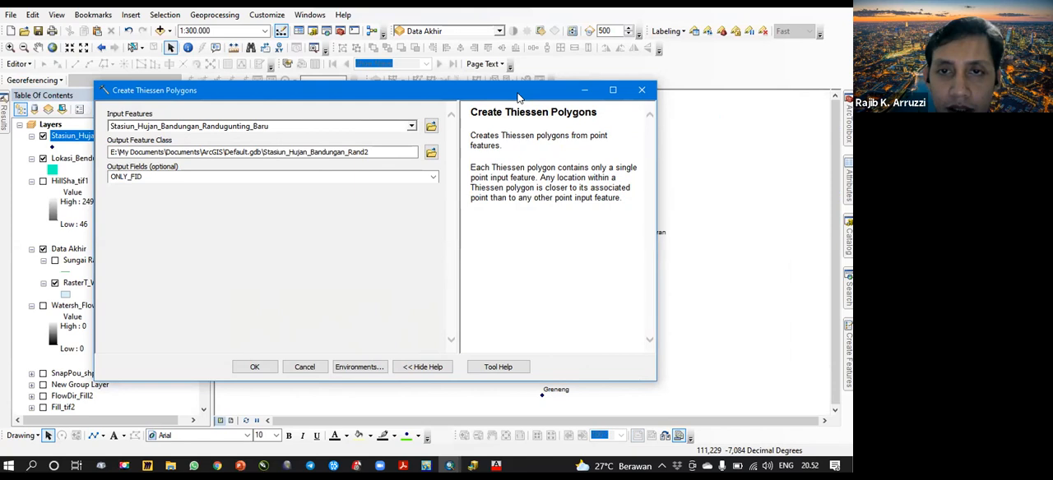
left_click_drag(561, 92, 259, 191)
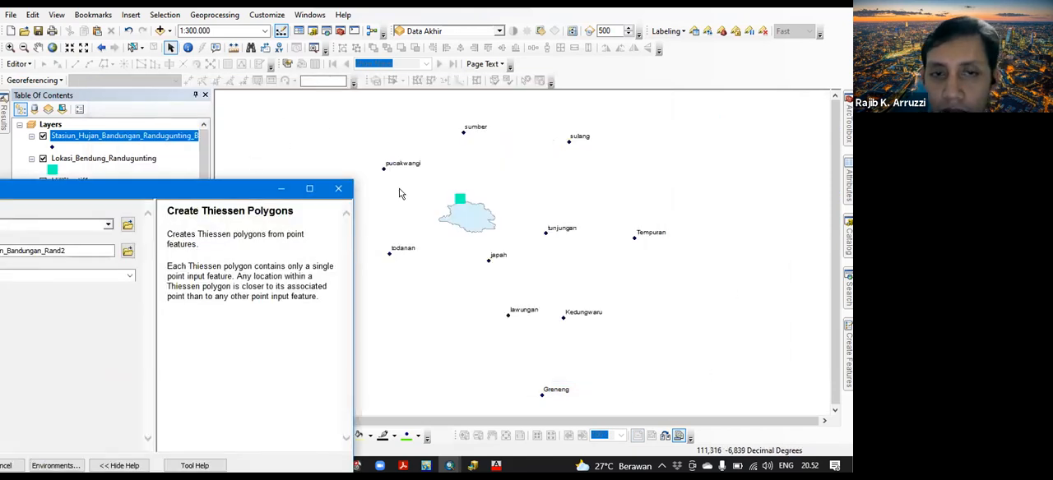
left_click_drag(246, 188, 254, 181)
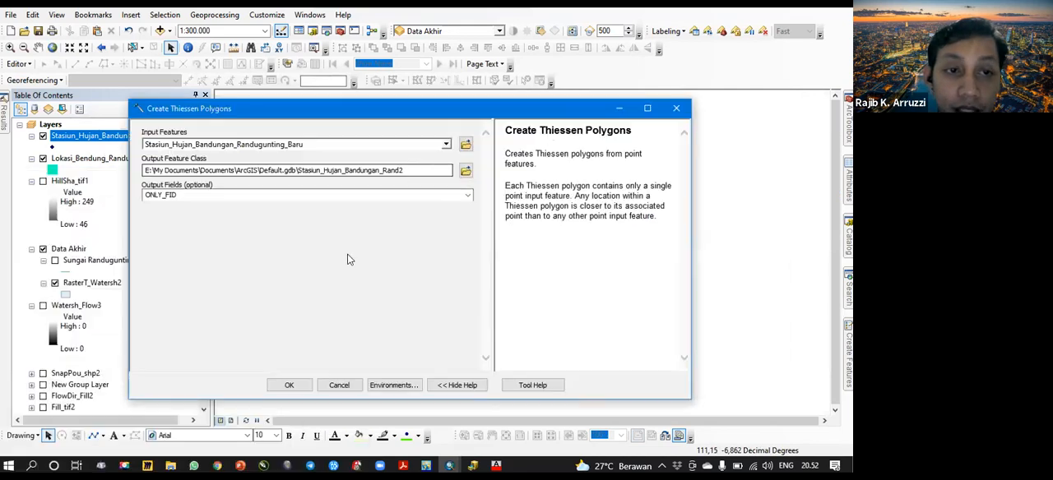
left_click(289, 385)
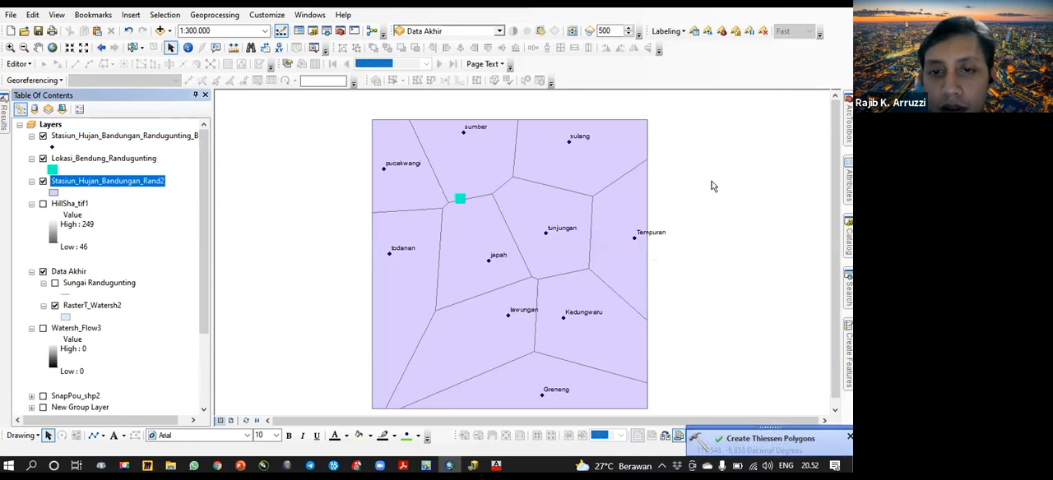
- Symbolize the Stasiun_Hujan_Bandungan_Rand2 Thiessen polygons as hollow with a black outline so the watershed beneath shows
left_click(54, 192)
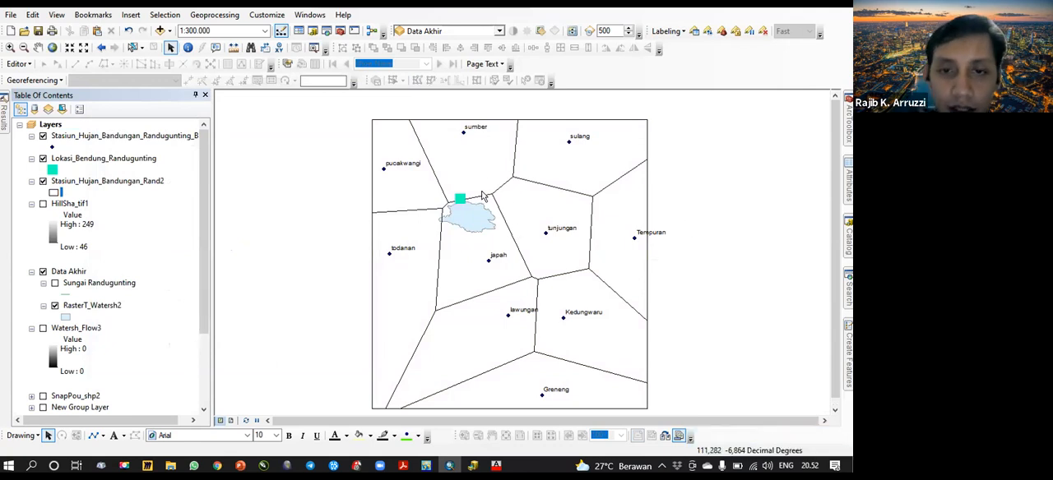
scroll(478, 194, "up", 3)
scroll(479, 195, "down", 2)
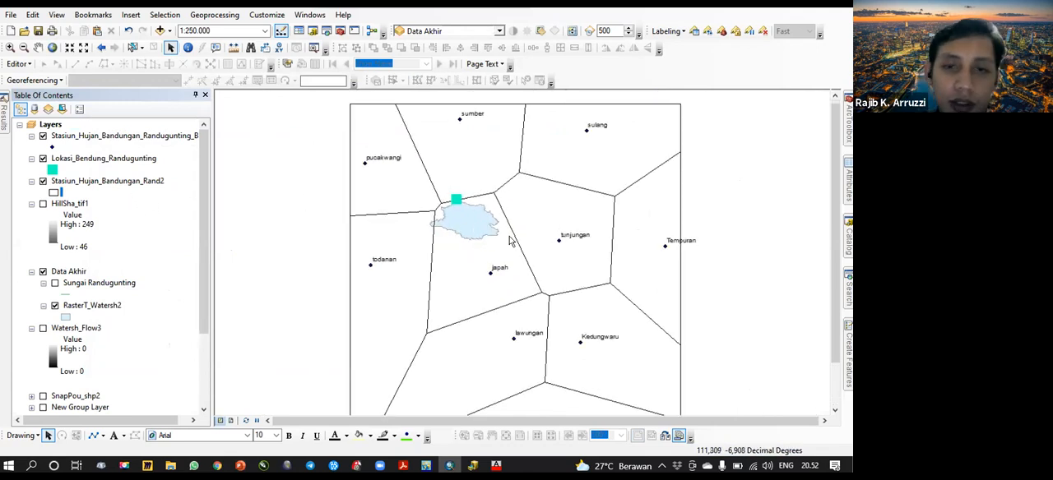
- Examine where the Thiessen polygon boundaries cross the watershed, along its western edge and near the dam site
scroll(510, 241, "up", 2)
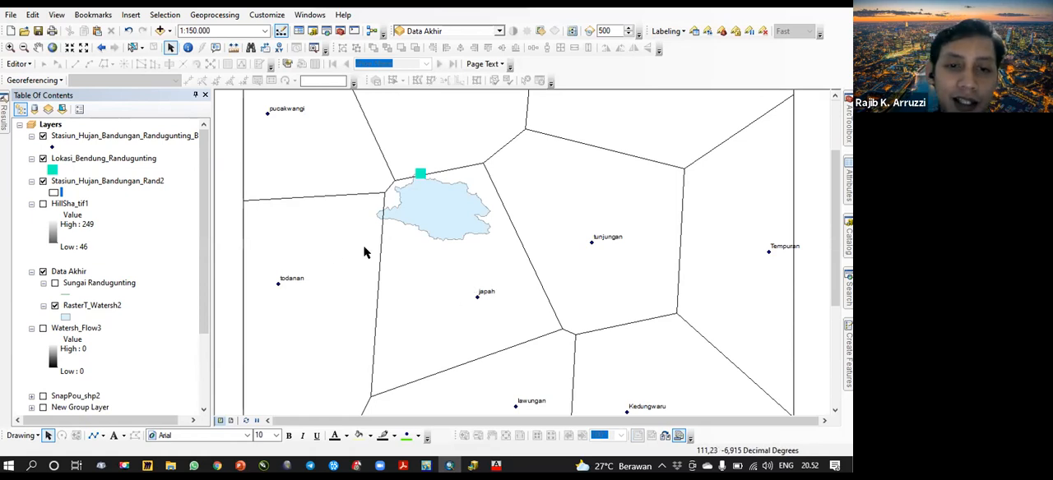
left_click_drag(455, 253, 456, 275)
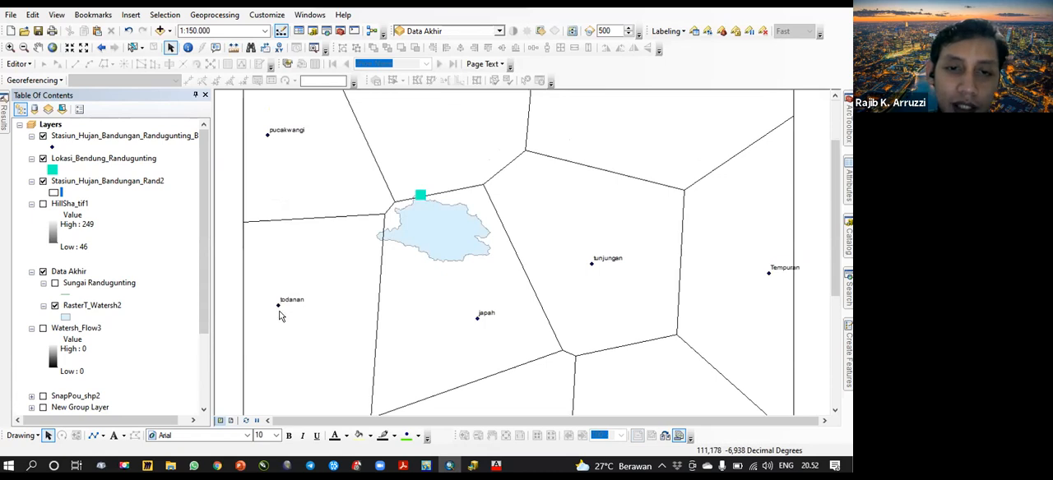
scroll(385, 233, "up", 3)
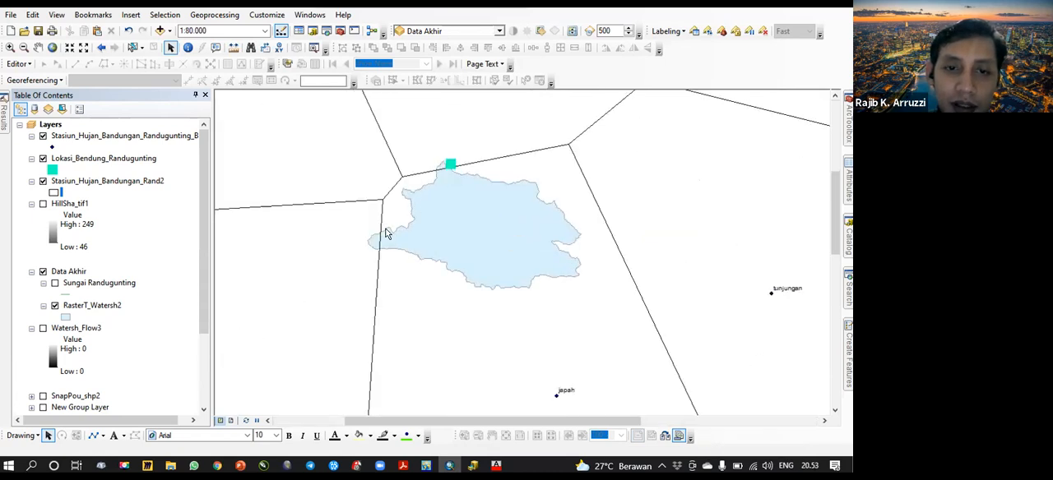
scroll(386, 233, "down", 2)
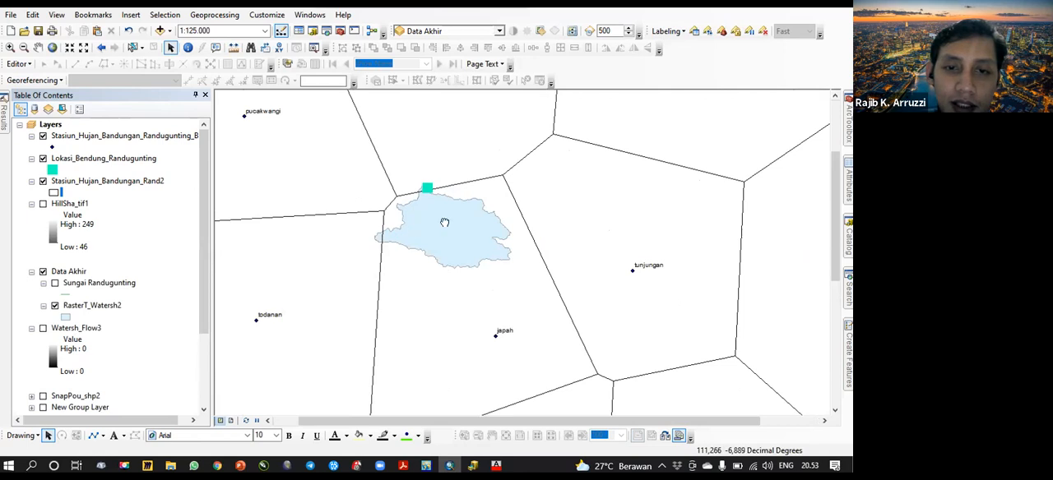
left_click_drag(446, 224, 449, 296)
scroll(433, 253, "up", 6)
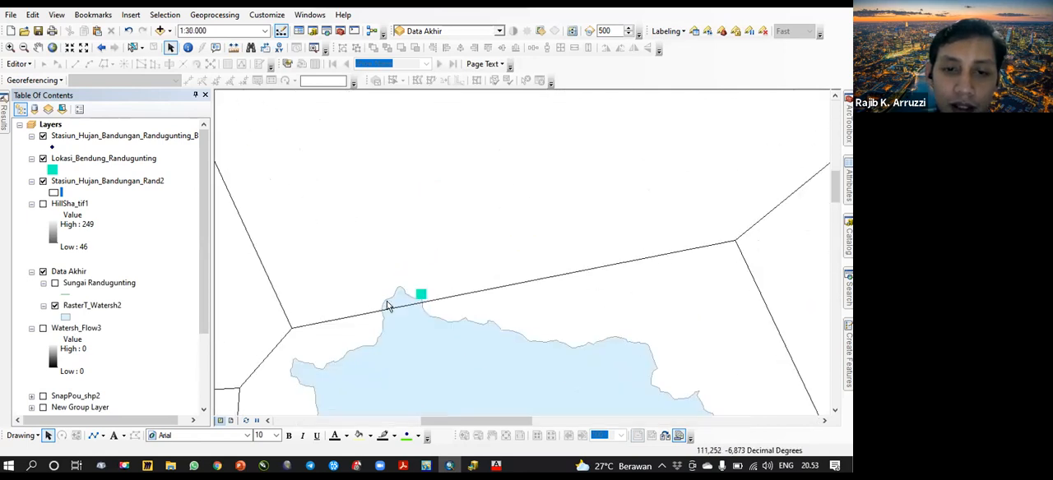
scroll(496, 294, "down", 6)
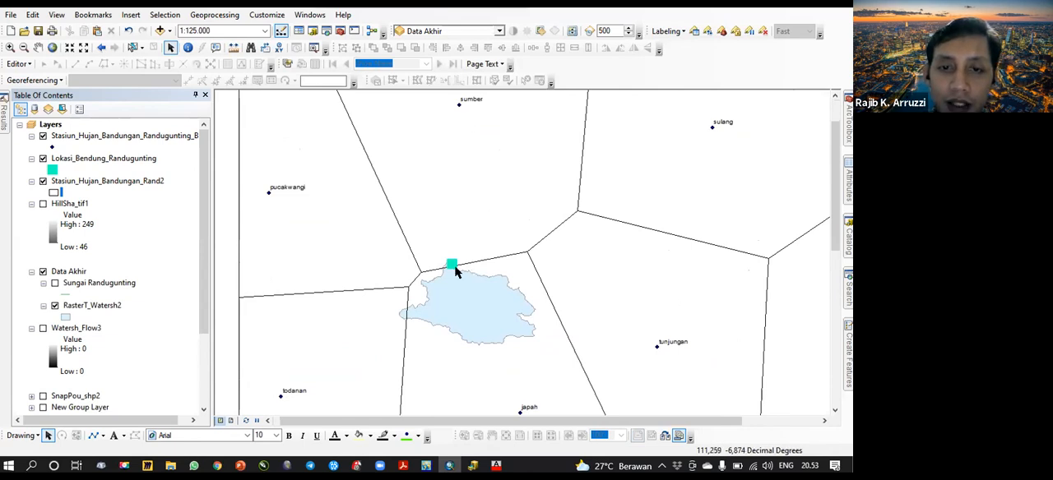
scroll(454, 265, "down", 2)
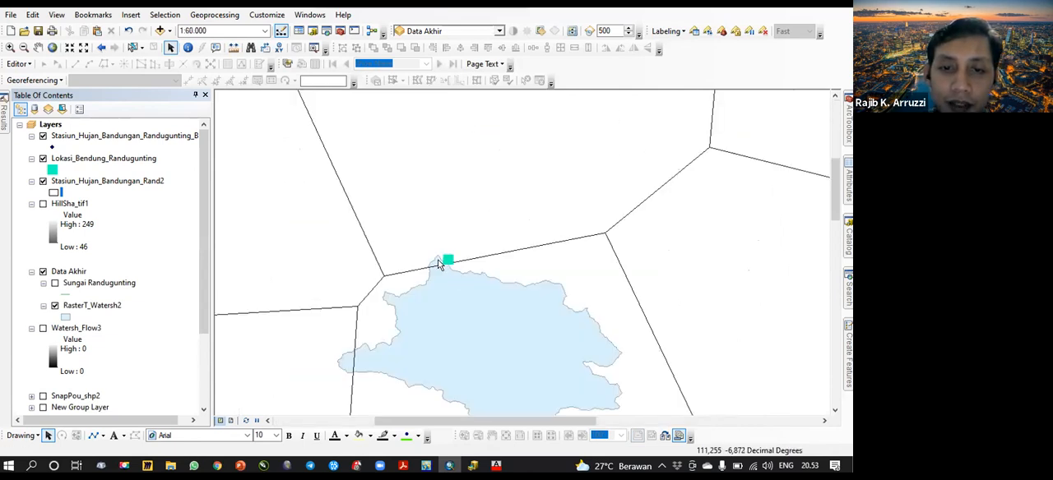
scroll(459, 273, "up", 2)
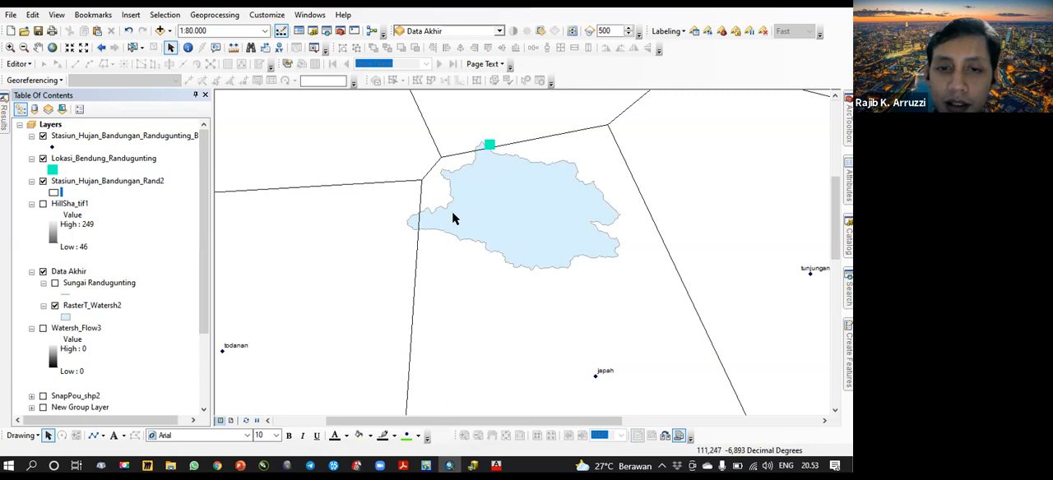
- Display the Sungai Randugunting rivers, the HillSha_tif1 hillshade and DEM_lokasi_Randugunting.tif together with the Thiessen polygons
left_click(56, 283)
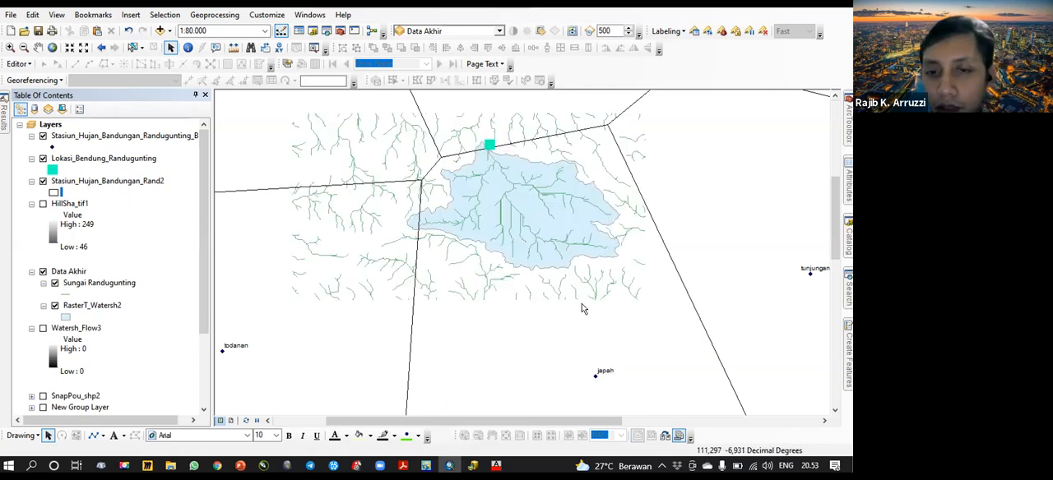
scroll(564, 258, "up", 3)
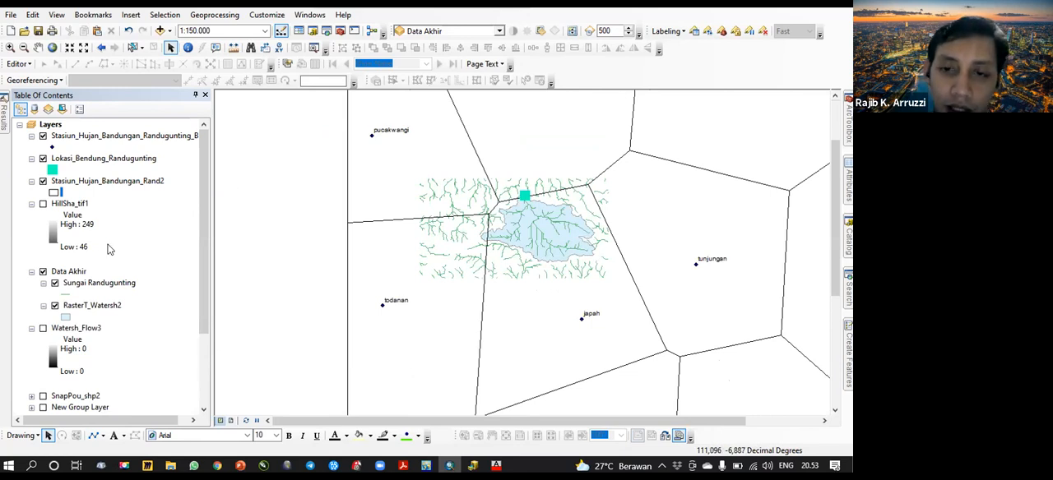
left_click(43, 204)
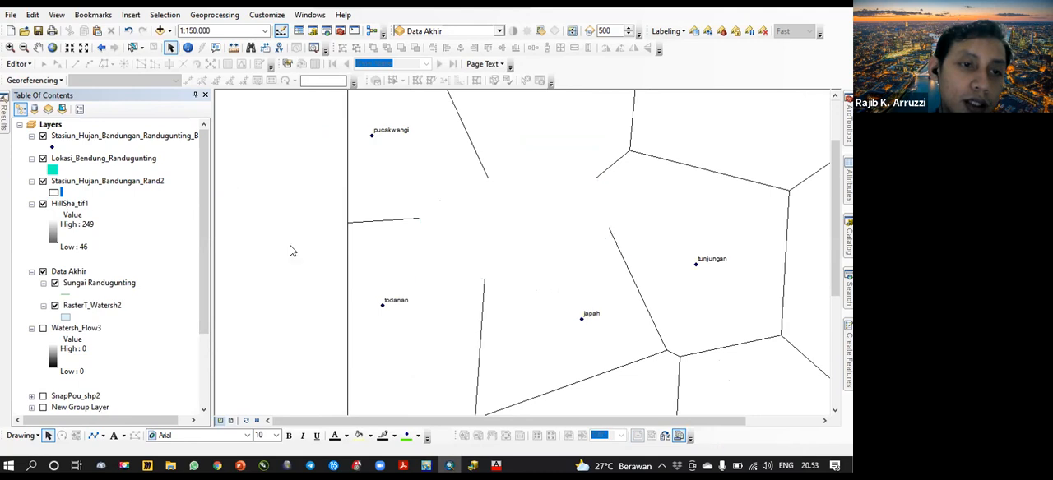
scroll(124, 294, "down", 3)
left_click(43, 338)
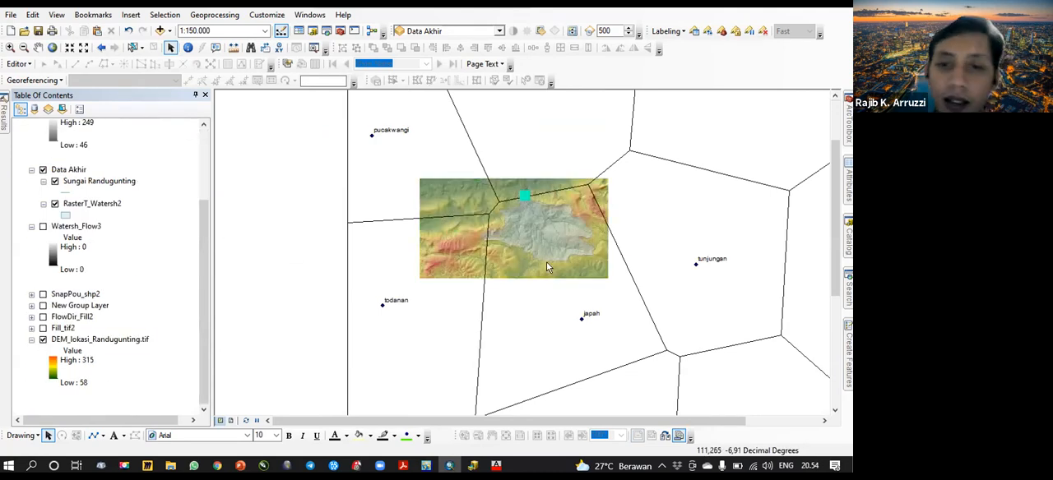
scroll(569, 228, "up", 3)
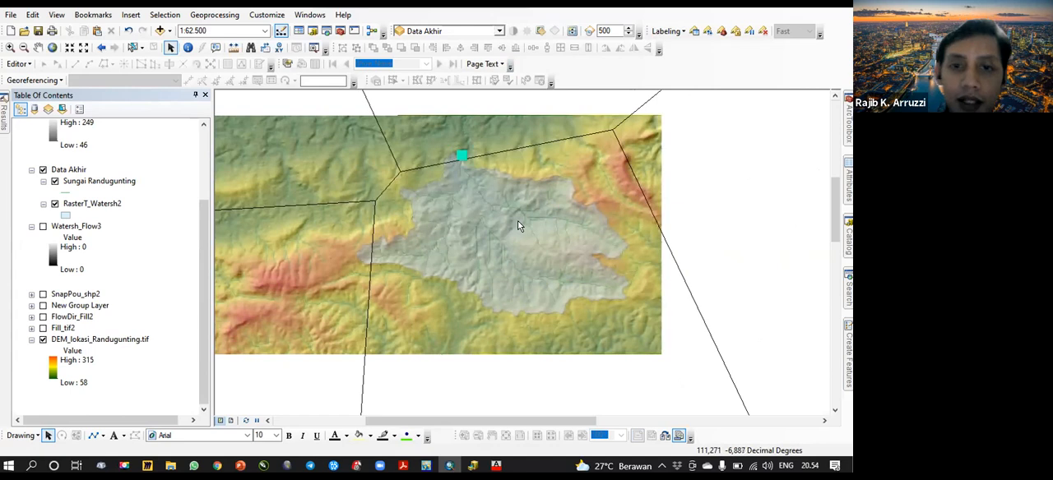
scroll(518, 225, "down", 5)
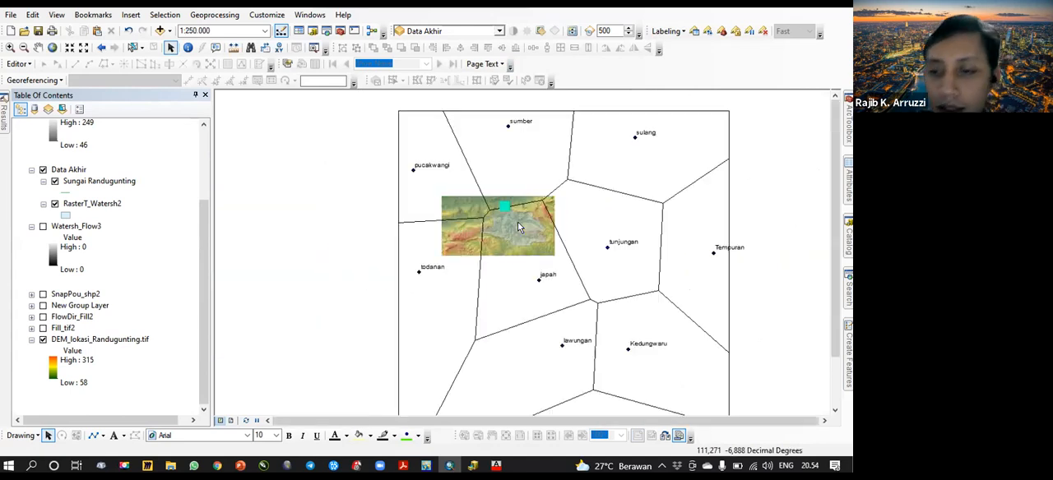